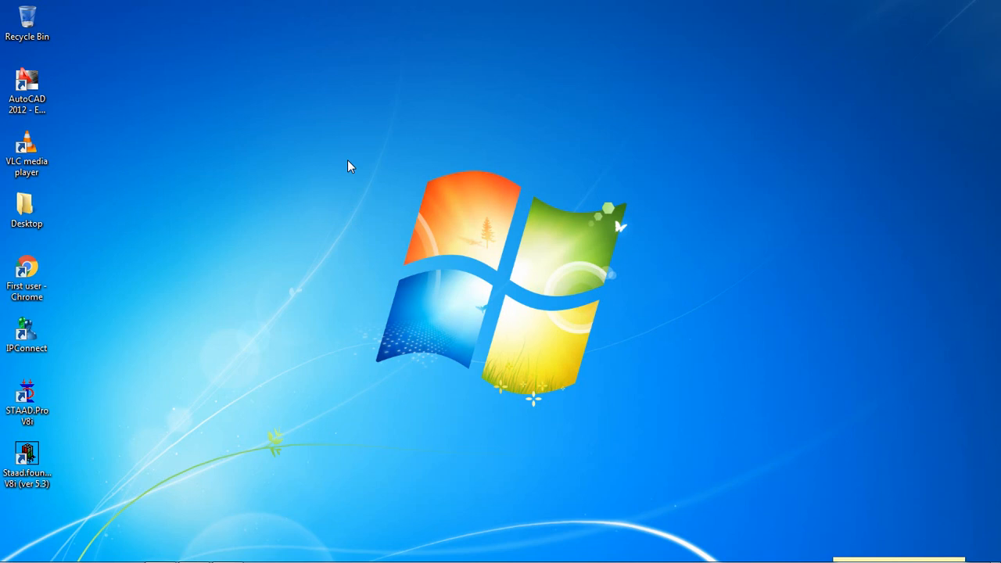
Open STAAD.Pro and create a Space project named "Own Builidng" in meters and kilonewtons, starting with Add Beam.
{"action": "double_click", "coordinate": [25, 403]}
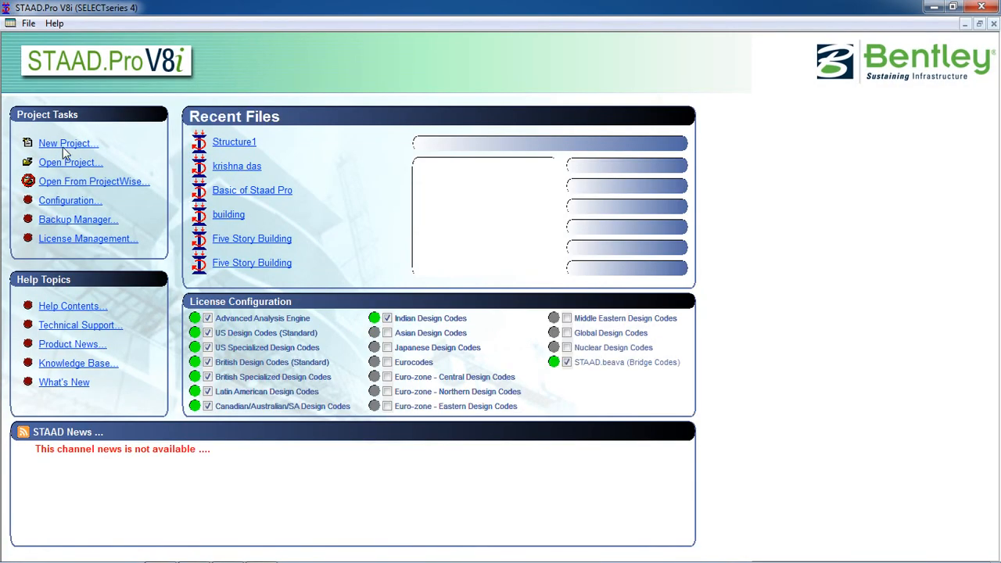
{"action": "left_click", "coordinate": [65, 147]}
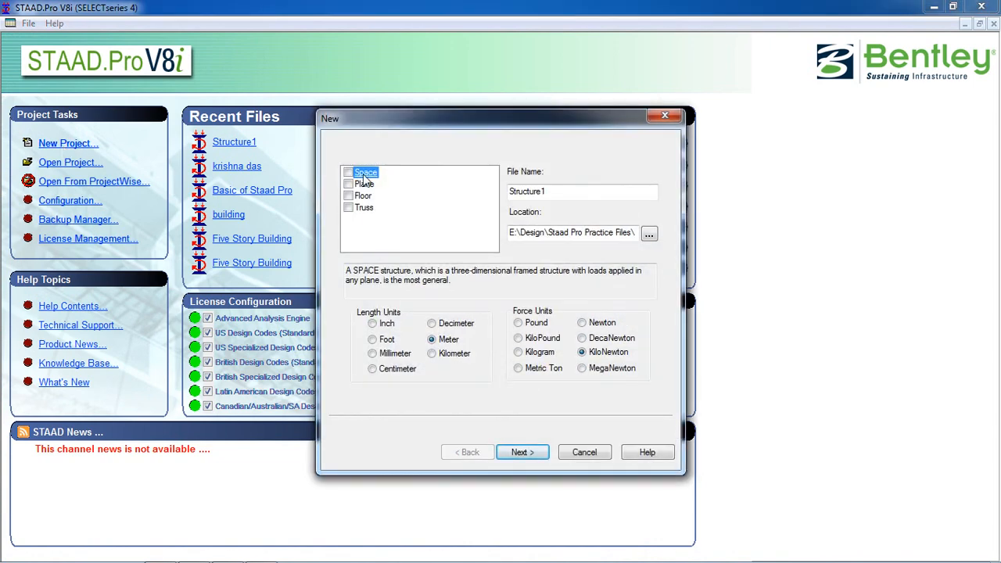
{"action": "double_click", "coordinate": [567, 194]}
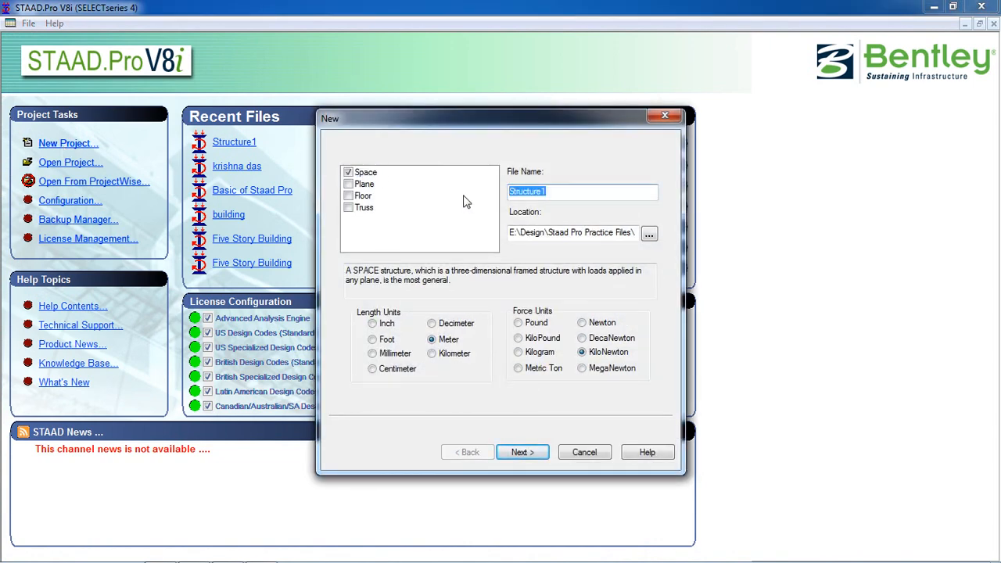
{"action": "type", "text": "Ow"}
{"action": "left_click", "coordinate": [523, 453]}
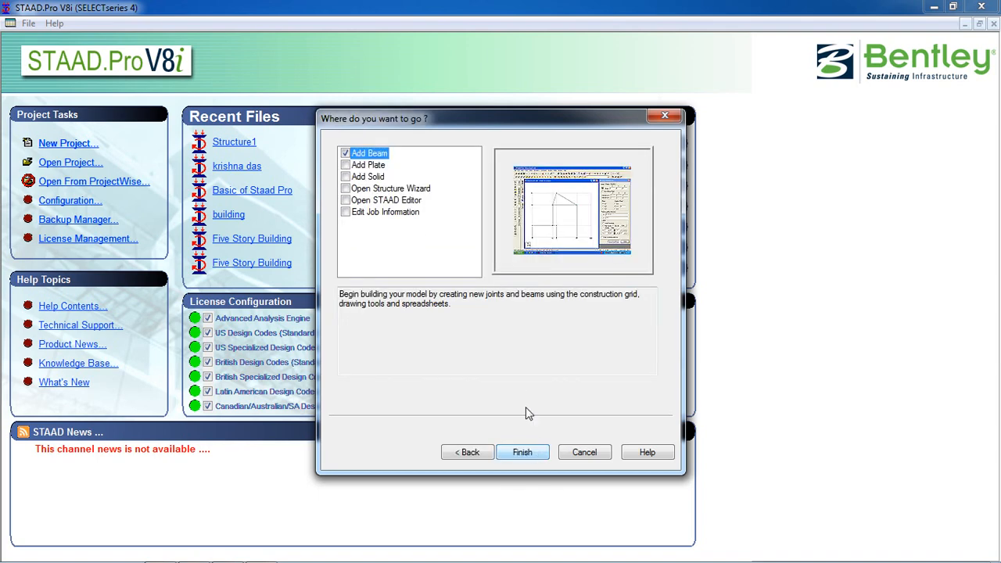
{"action": "left_click", "coordinate": [514, 447]}
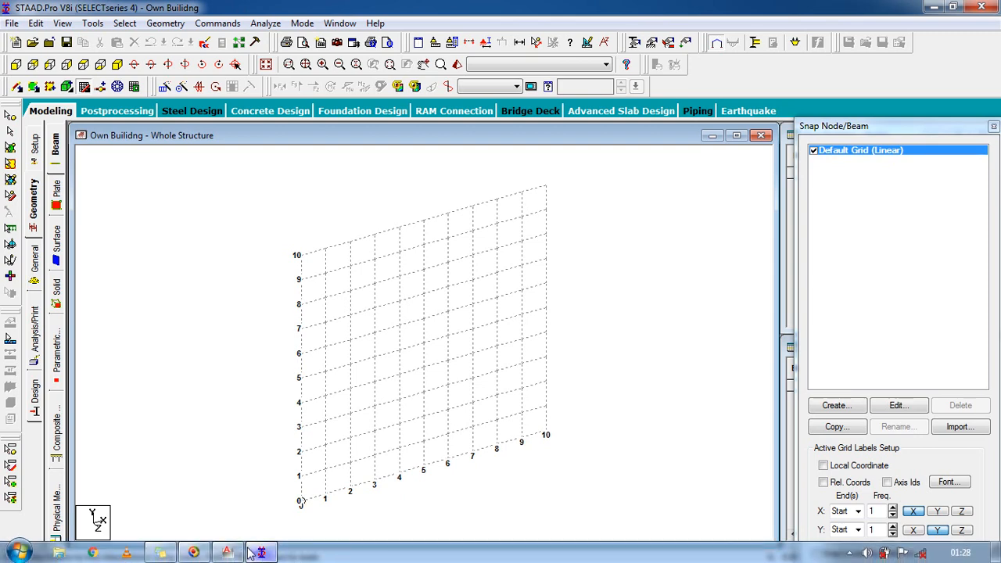
Switch to the AutoCAD house drawing and examine the proposed ground floor and first floor plans.
{"action": "left_click", "coordinate": [238, 553]}
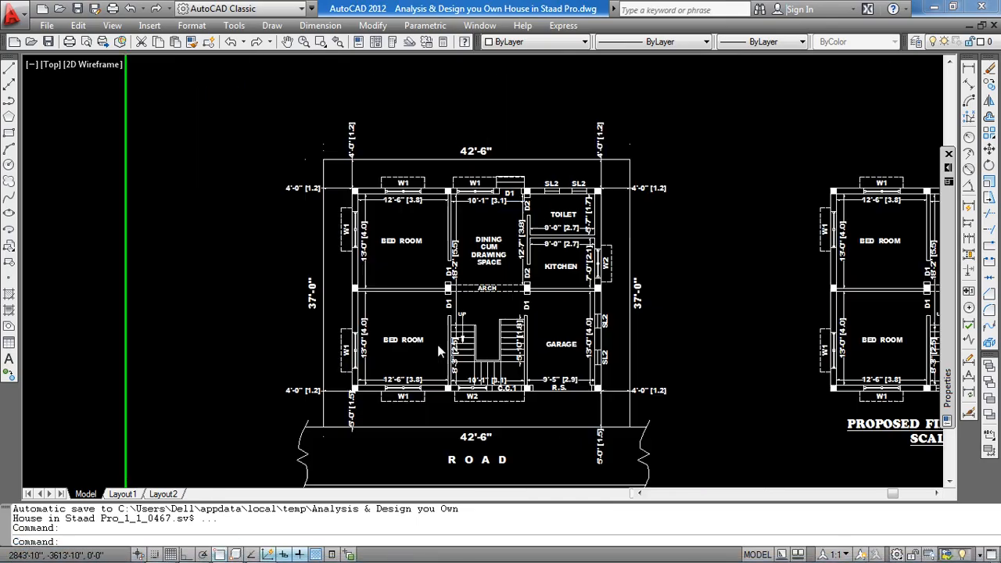
{"action": "scroll", "coordinate": [491, 359], "scroll_direction": "down", "scroll_amount": 4}
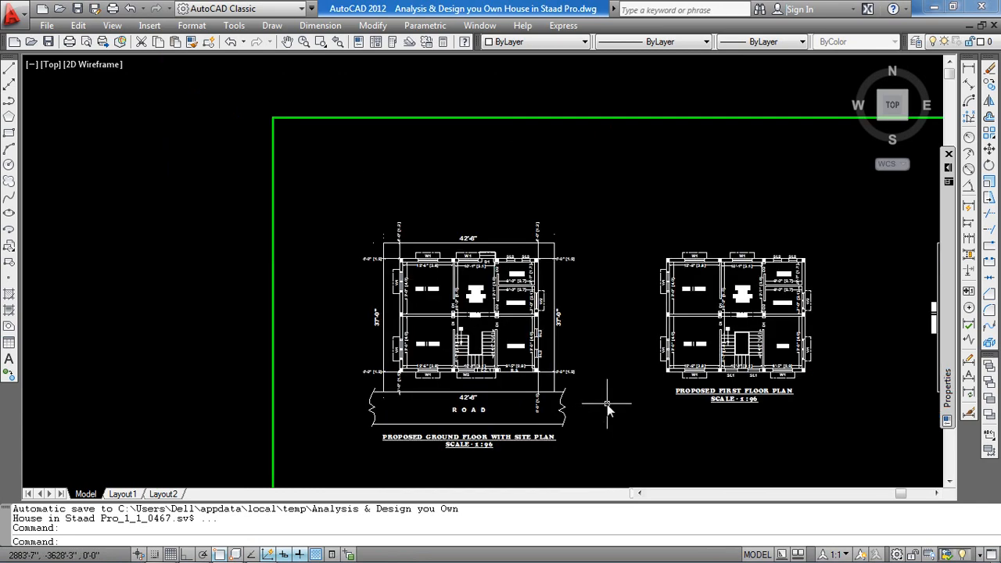
{"action": "scroll", "coordinate": [607, 405], "scroll_direction": "up", "scroll_amount": 2}
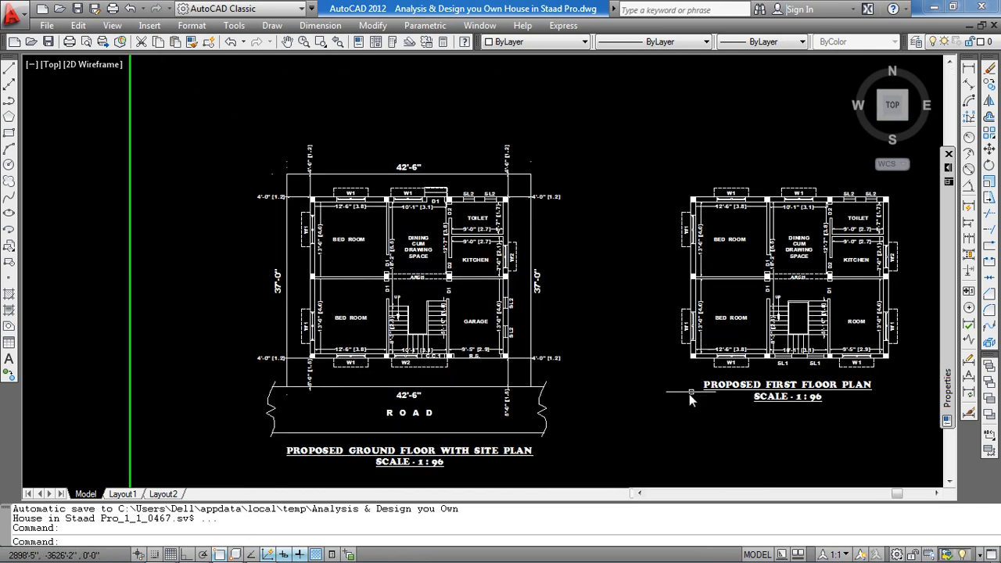
{"action": "middle_click_drag", "start_coordinate": [631, 404], "coordinate": [566, 392]}
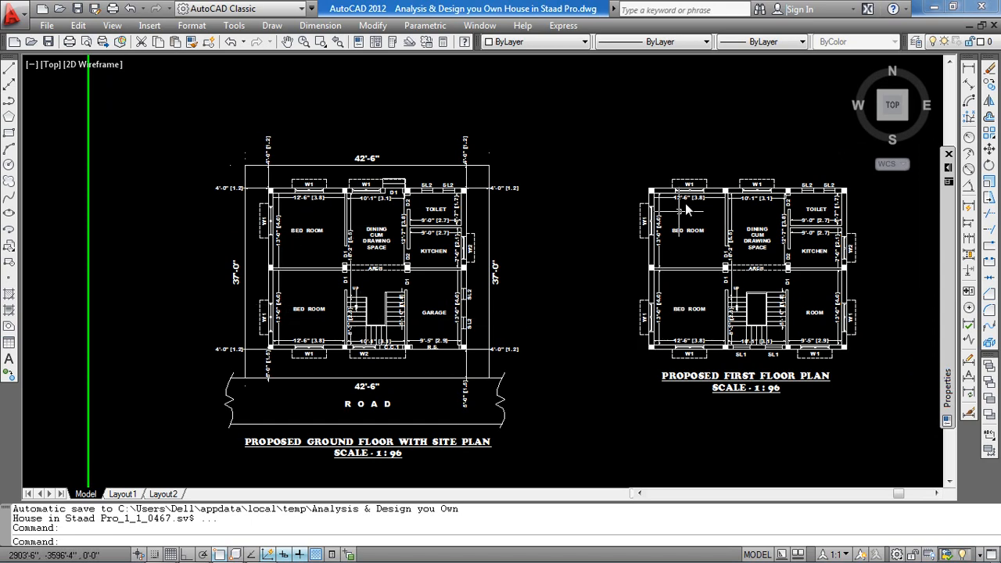
{"action": "scroll", "coordinate": [317, 286], "scroll_direction": "up", "scroll_amount": 2}
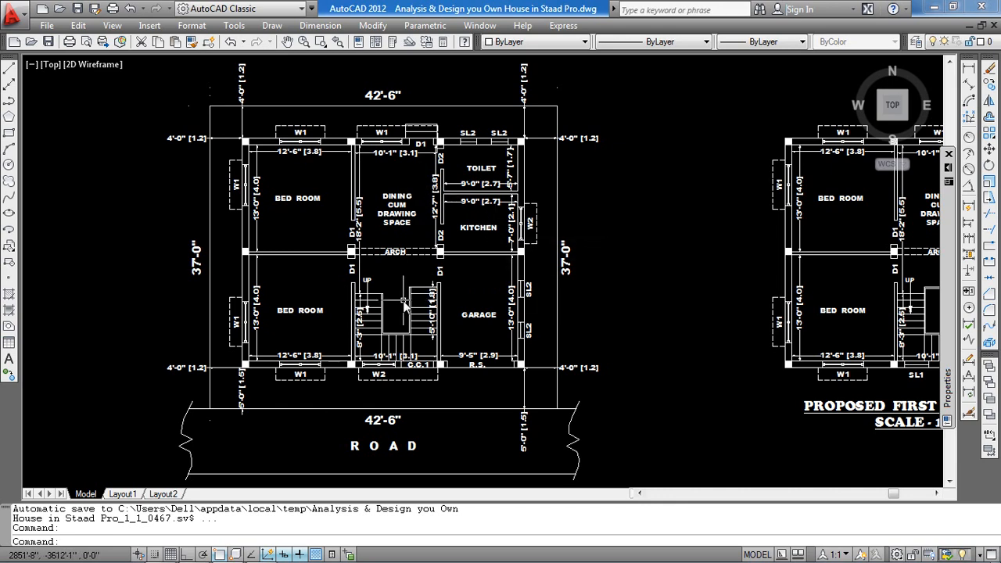
{"action": "scroll", "coordinate": [405, 305], "scroll_direction": "down", "scroll_amount": 3}
{"action": "scroll", "coordinate": [787, 293], "scroll_direction": "up", "scroll_amount": 2}
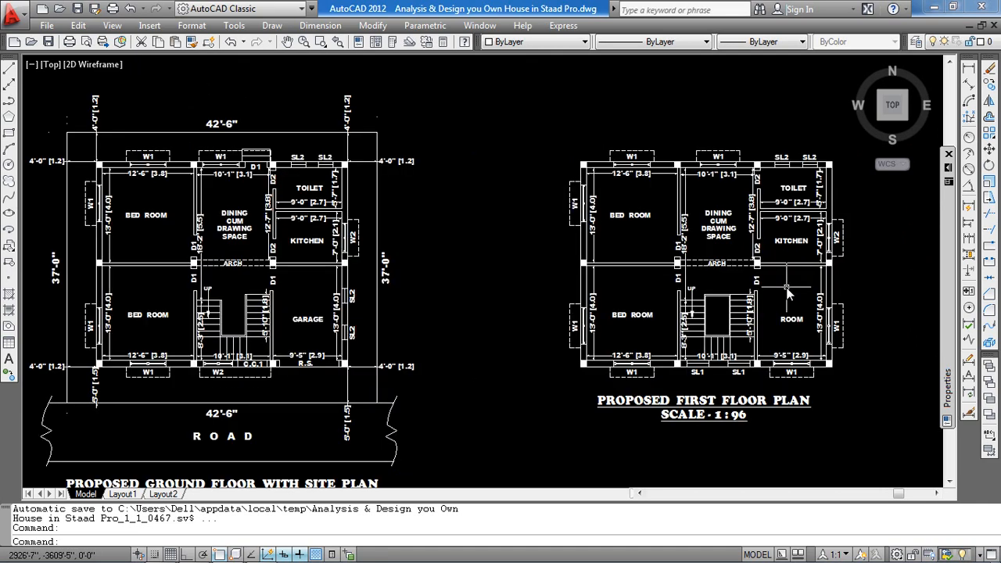
{"action": "scroll", "coordinate": [788, 293], "scroll_direction": "up", "scroll_amount": 1}
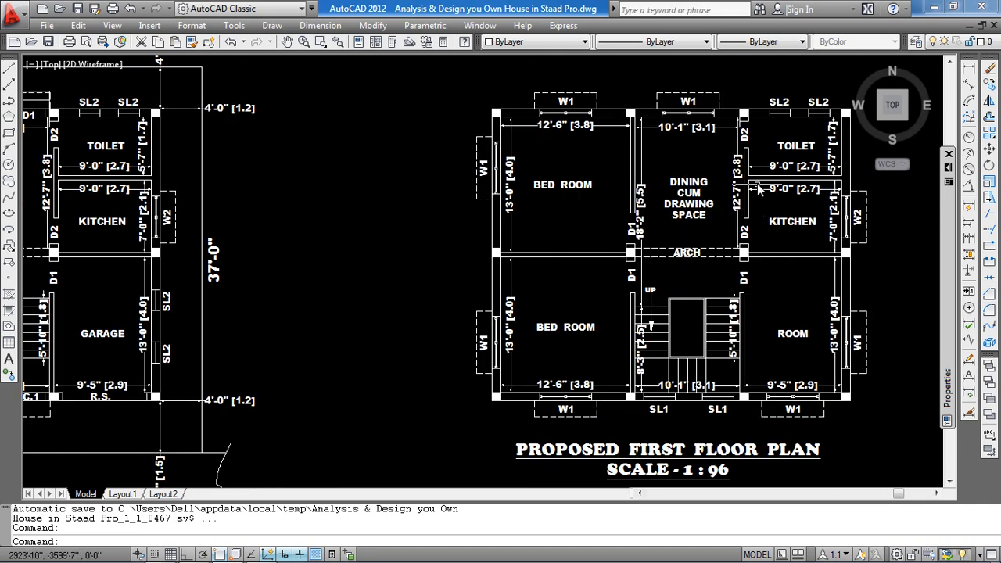
{"action": "scroll", "coordinate": [771, 220], "scroll_direction": "down", "scroll_amount": 3}
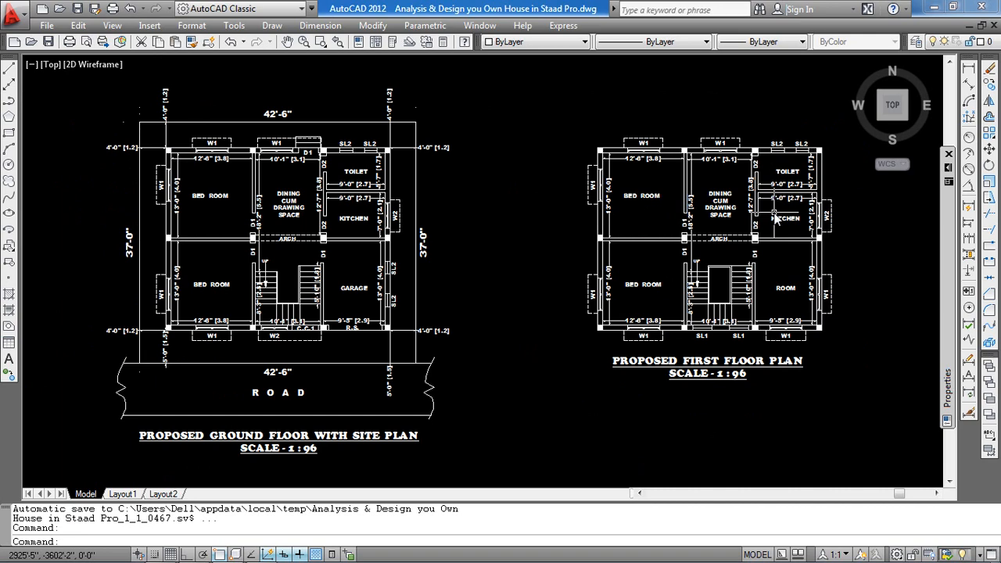
{"action": "scroll", "coordinate": [389, 324], "scroll_direction": "up", "scroll_amount": 2}
{"action": "scroll", "coordinate": [335, 322], "scroll_direction": "up", "scroll_amount": 1}
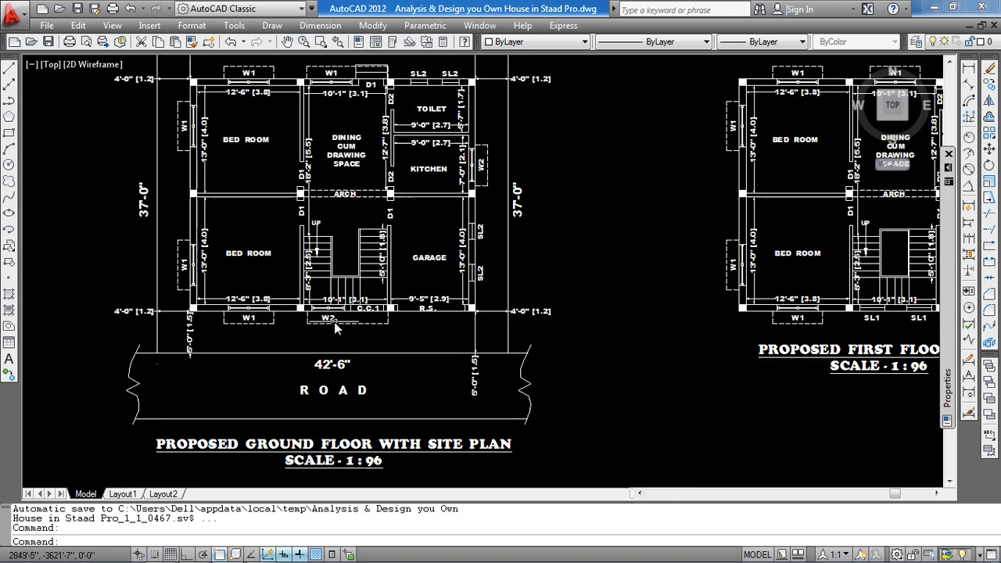
{"action": "middle_click_drag", "start_coordinate": [268, 266], "coordinate": [374, 288]}
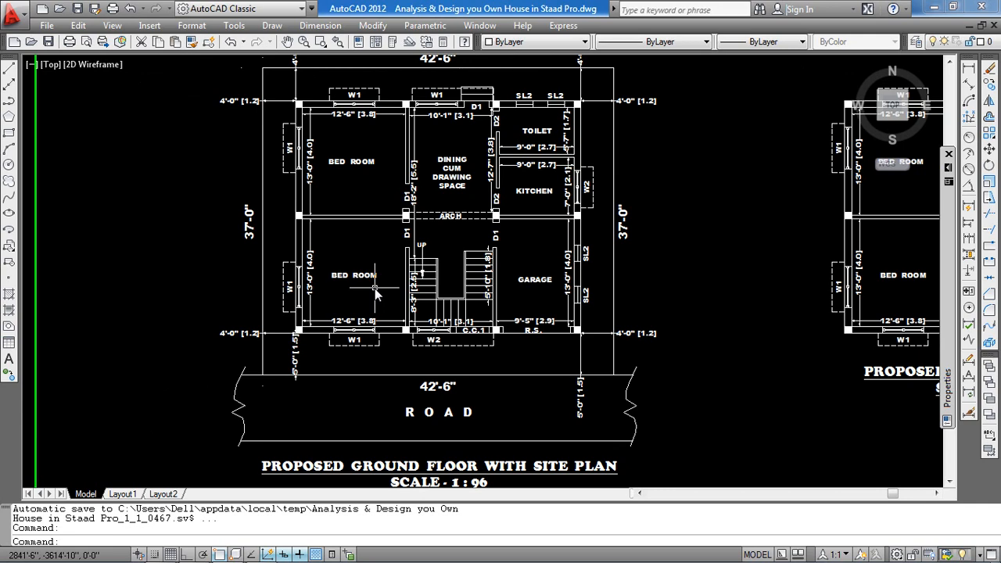
Look over the whole sheet of plans, including the layout plan and the roof beam plan.
{"action": "scroll", "coordinate": [376, 290], "scroll_direction": "down", "scroll_amount": 2}
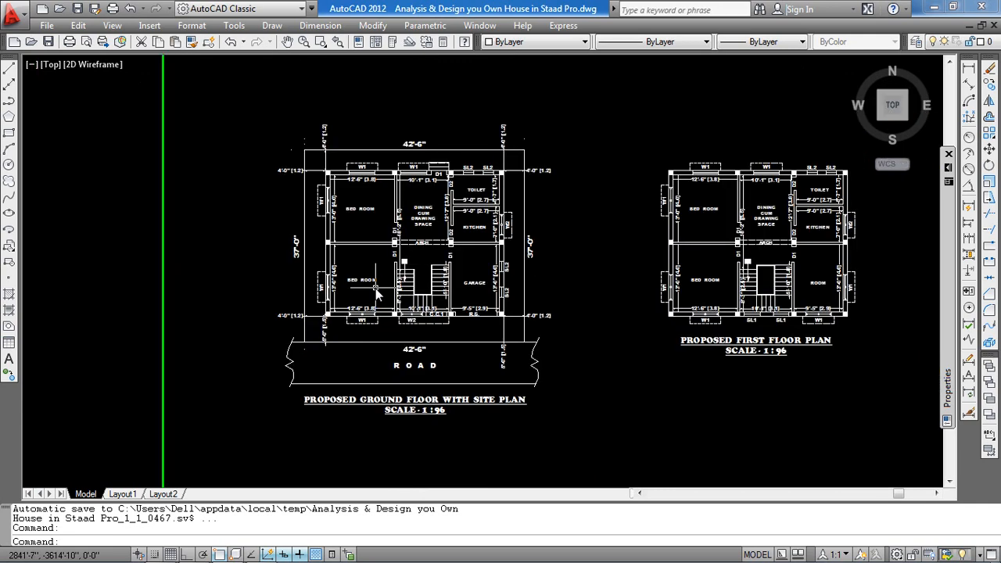
{"action": "scroll", "coordinate": [376, 290], "scroll_direction": "down", "scroll_amount": 2}
{"action": "scroll", "coordinate": [720, 293], "scroll_direction": "up", "scroll_amount": 3}
{"action": "scroll", "coordinate": [591, 361], "scroll_direction": "up", "scroll_amount": 1}
{"action": "scroll", "coordinate": [508, 360], "scroll_direction": "down", "scroll_amount": 2}
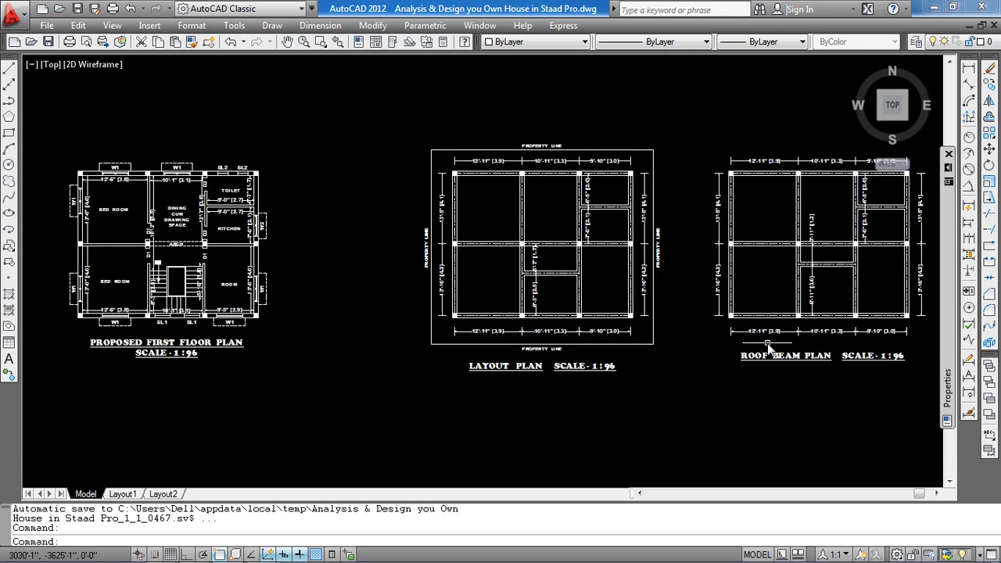
{"action": "scroll", "coordinate": [762, 349], "scroll_direction": "up", "scroll_amount": 2}
{"action": "scroll", "coordinate": [769, 350], "scroll_direction": "down", "scroll_amount": 3}
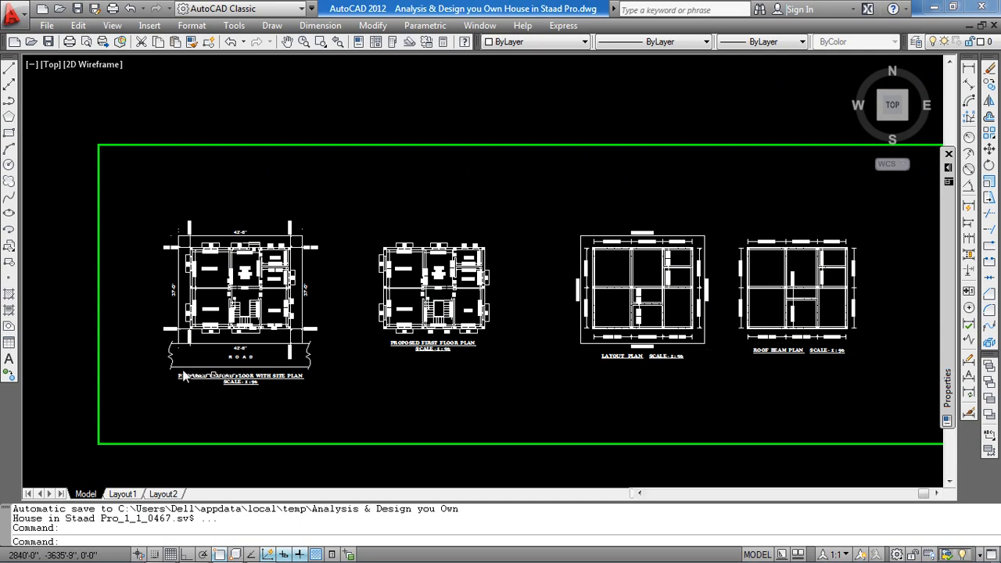
Examine the room dimensions on the ground floor plan and the partition wall between toilet and kitchen.
{"action": "scroll", "coordinate": [252, 314], "scroll_direction": "up", "scroll_amount": 3}
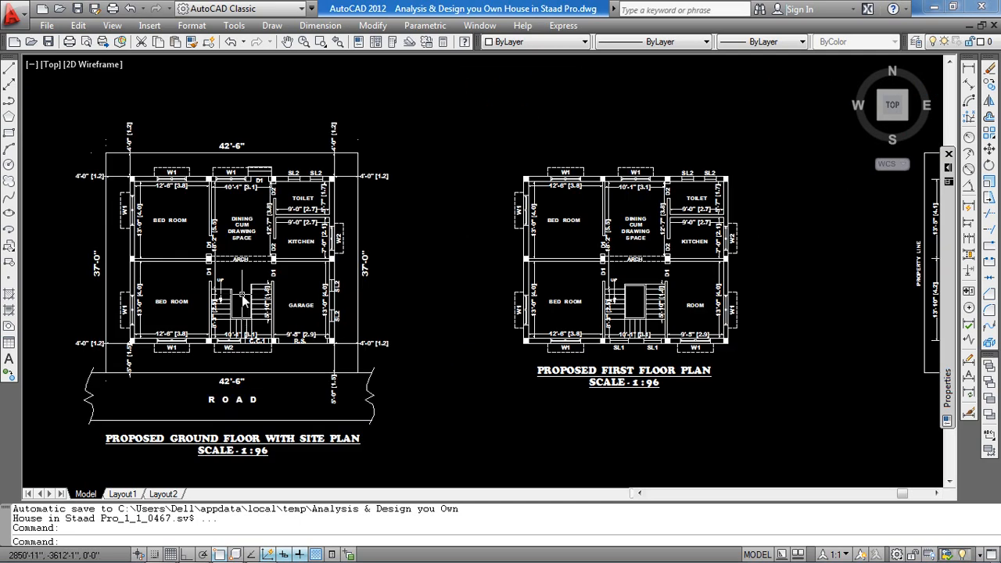
{"action": "scroll", "coordinate": [244, 301], "scroll_direction": "up", "scroll_amount": 4}
{"action": "scroll", "coordinate": [255, 309], "scroll_direction": "down", "scroll_amount": 3}
{"action": "scroll", "coordinate": [250, 270], "scroll_direction": "up", "scroll_amount": 1}
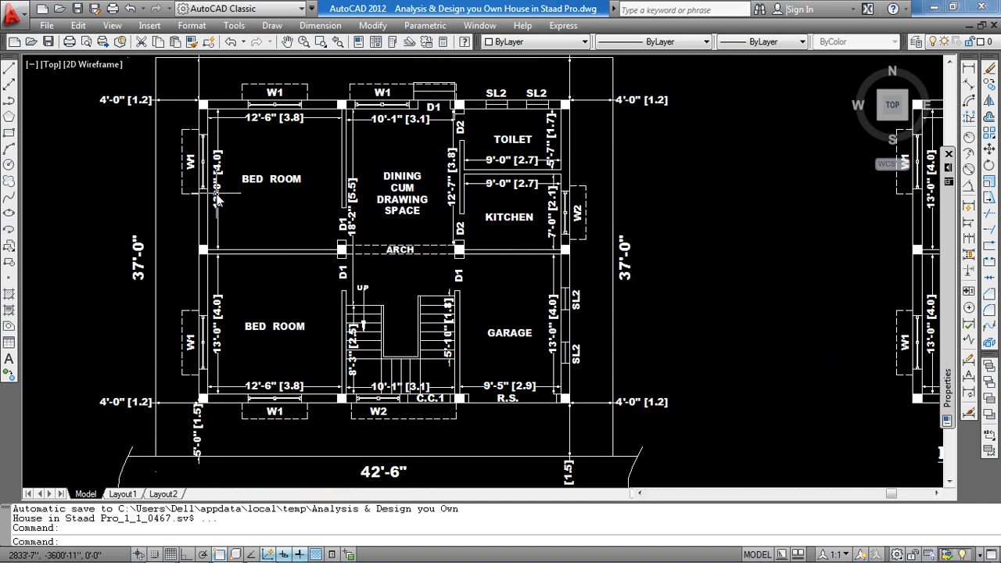
{"action": "scroll", "coordinate": [230, 259], "scroll_direction": "down", "scroll_amount": 2}
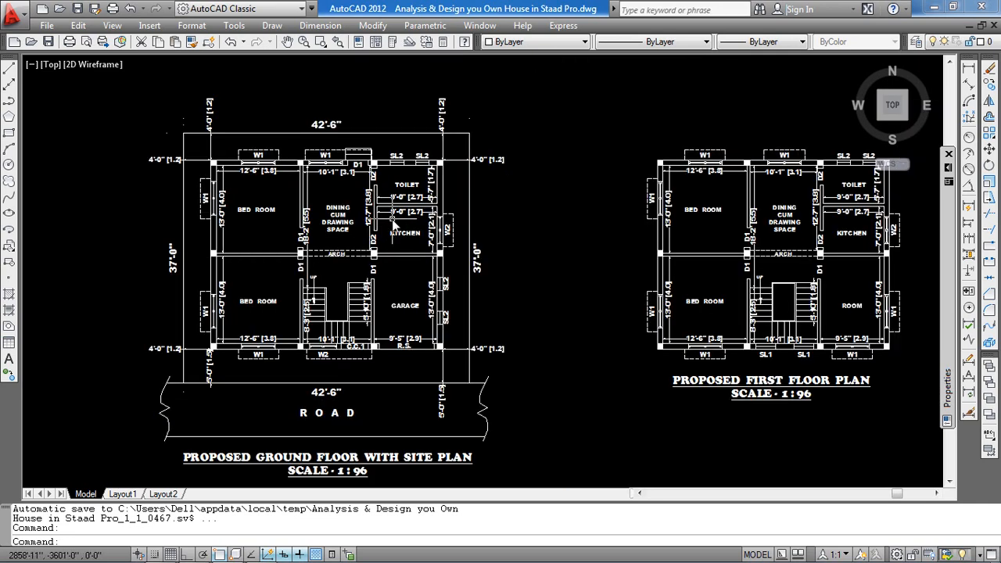
{"action": "scroll", "coordinate": [395, 223], "scroll_direction": "up", "scroll_amount": 1}
{"action": "middle_click_drag", "start_coordinate": [395, 223], "coordinate": [408, 247]}
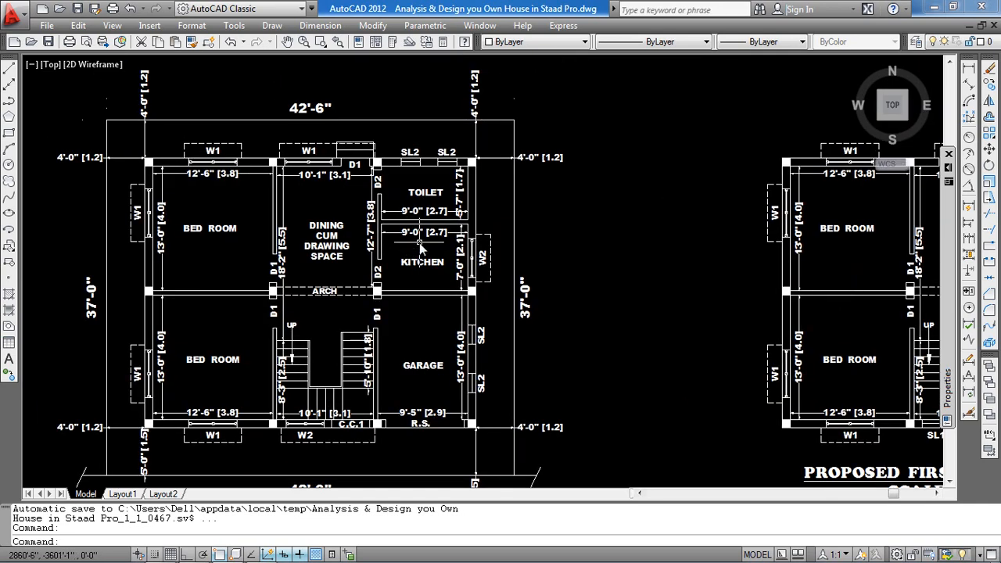
{"action": "scroll", "coordinate": [420, 244], "scroll_direction": "up", "scroll_amount": 2}
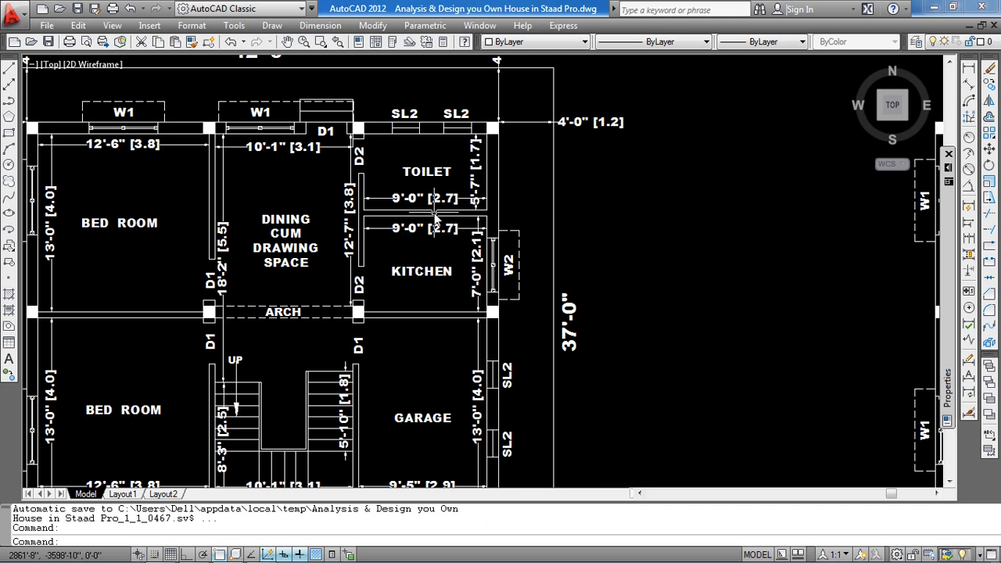
{"action": "scroll", "coordinate": [436, 221], "scroll_direction": "down", "scroll_amount": 8}
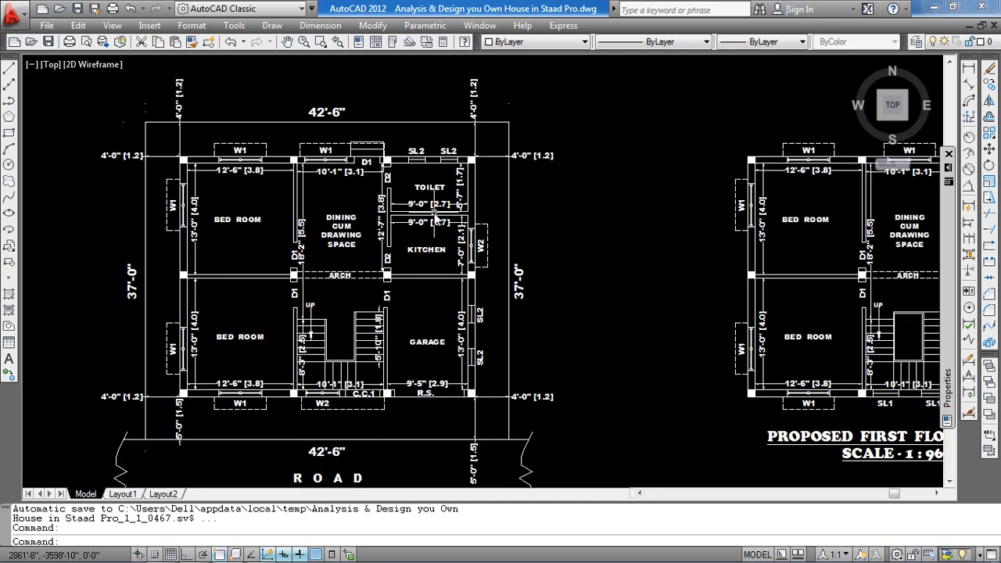
Highlight the intermediate beam in the layout plan's 9'-10" bay to inspect it, and clear the selection.
{"action": "scroll", "coordinate": [784, 236], "scroll_direction": "up", "scroll_amount": 5}
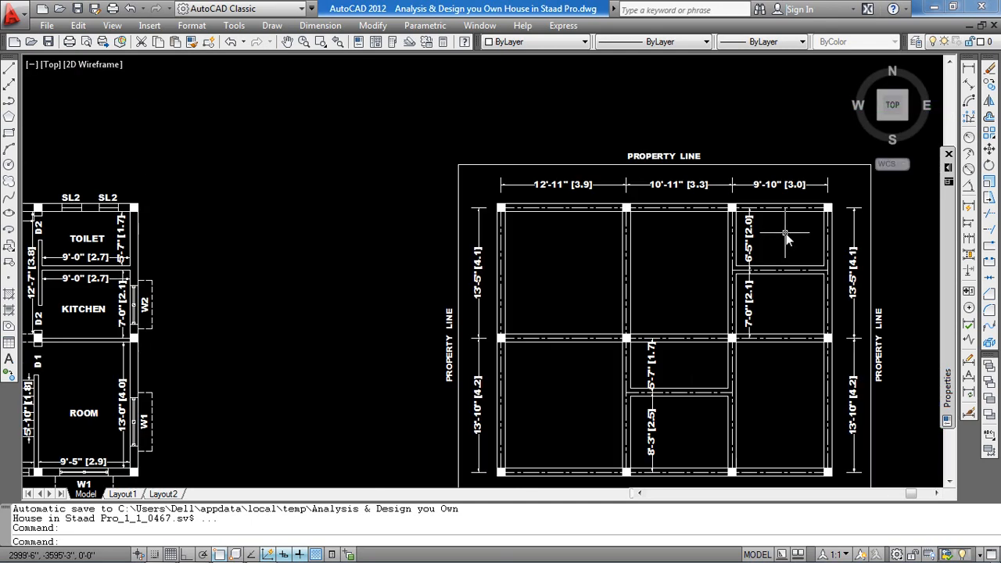
{"action": "left_click", "coordinate": [782, 252]}
{"action": "left_click", "coordinate": [773, 285]}
{"action": "left_click", "coordinate": [795, 317]}
{"action": "left_click", "coordinate": [791, 340]}
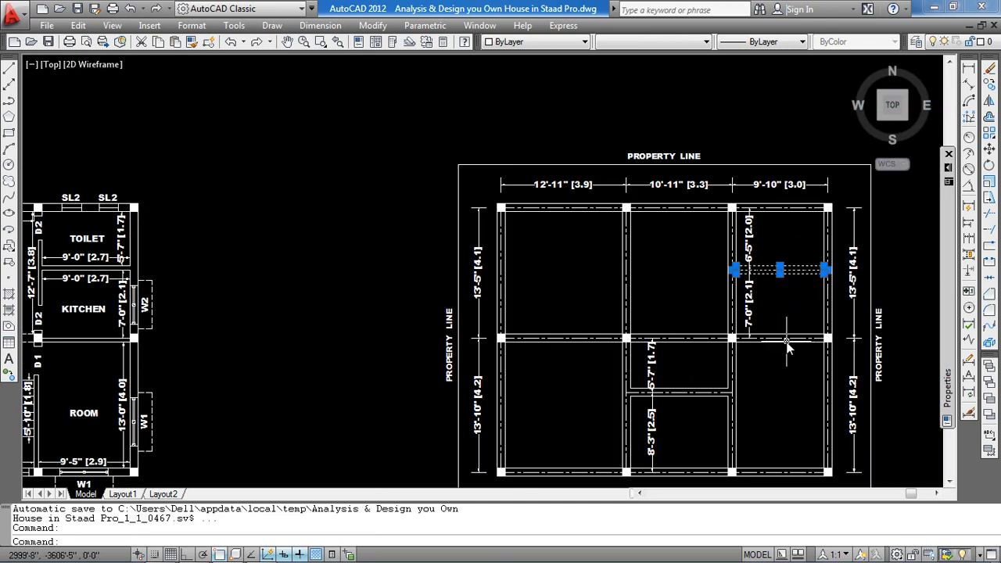
{"action": "key", "text": "Escape"}
{"action": "scroll", "coordinate": [782, 348], "scroll_direction": "down", "scroll_amount": 3}
{"action": "scroll", "coordinate": [748, 369], "scroll_direction": "up", "scroll_amount": 2}
{"action": "scroll", "coordinate": [749, 369], "scroll_direction": "up", "scroll_amount": 1}
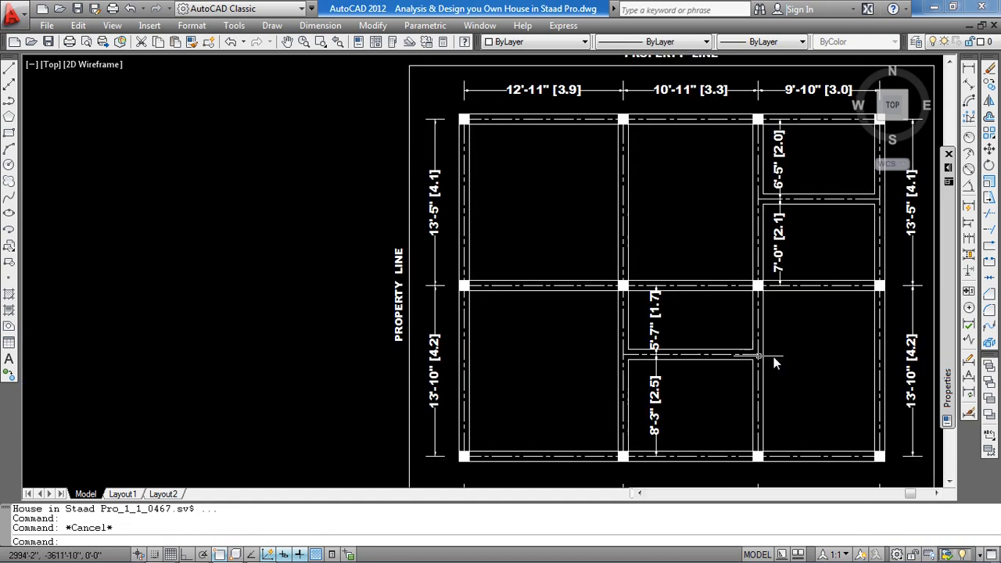
Compare the ground floor staircase with the intermediate beam in the middle bay of the layout plan.
{"action": "scroll", "coordinate": [771, 358], "scroll_direction": "down", "scroll_amount": 4}
{"action": "scroll", "coordinate": [297, 384], "scroll_direction": "up", "scroll_amount": 1}
{"action": "scroll", "coordinate": [196, 376], "scroll_direction": "up", "scroll_amount": 4}
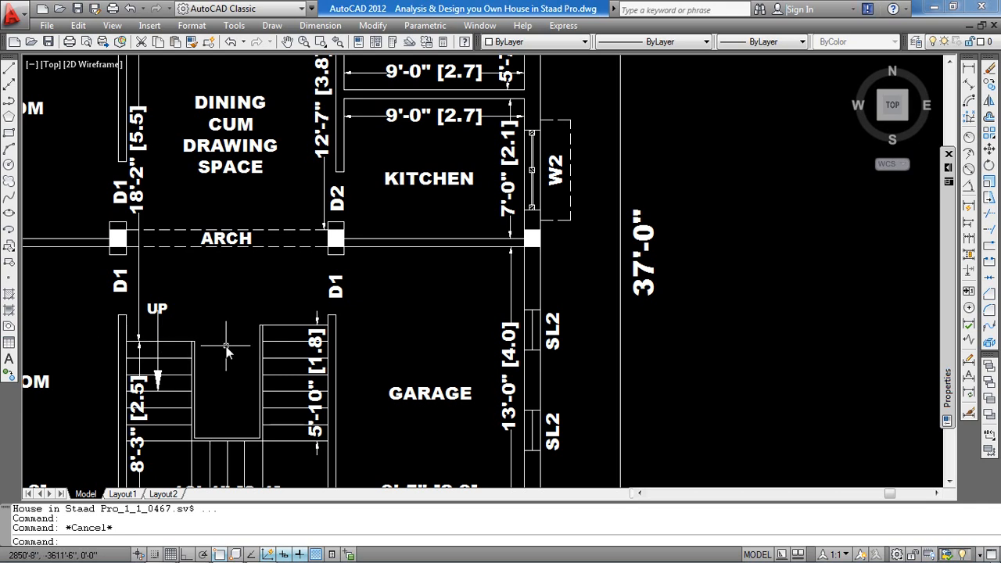
{"action": "scroll", "coordinate": [227, 352], "scroll_direction": "down", "scroll_amount": 5}
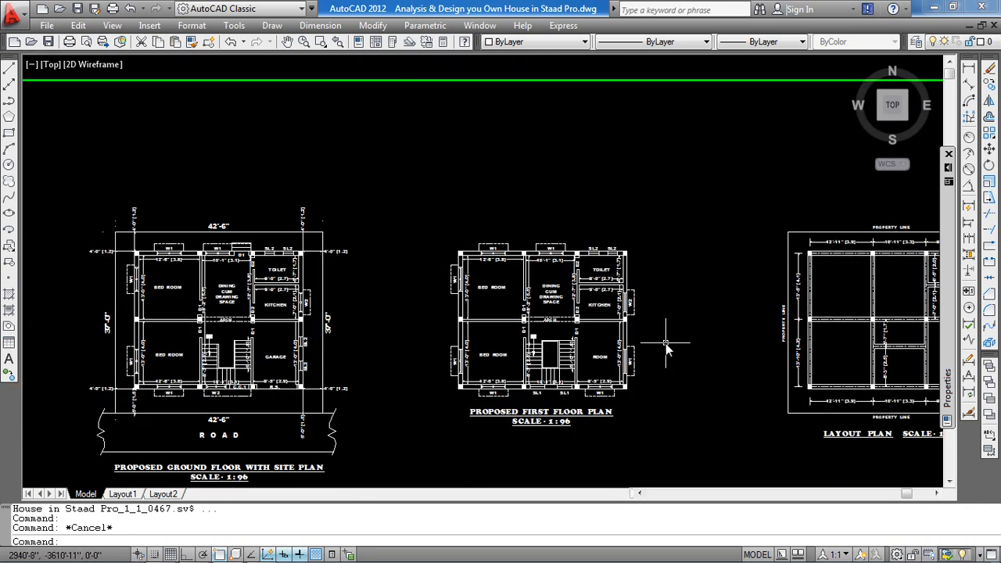
{"action": "middle_click_drag", "start_coordinate": [666, 343], "coordinate": [592, 339]}
{"action": "scroll", "coordinate": [723, 341], "scroll_direction": "up", "scroll_amount": 2}
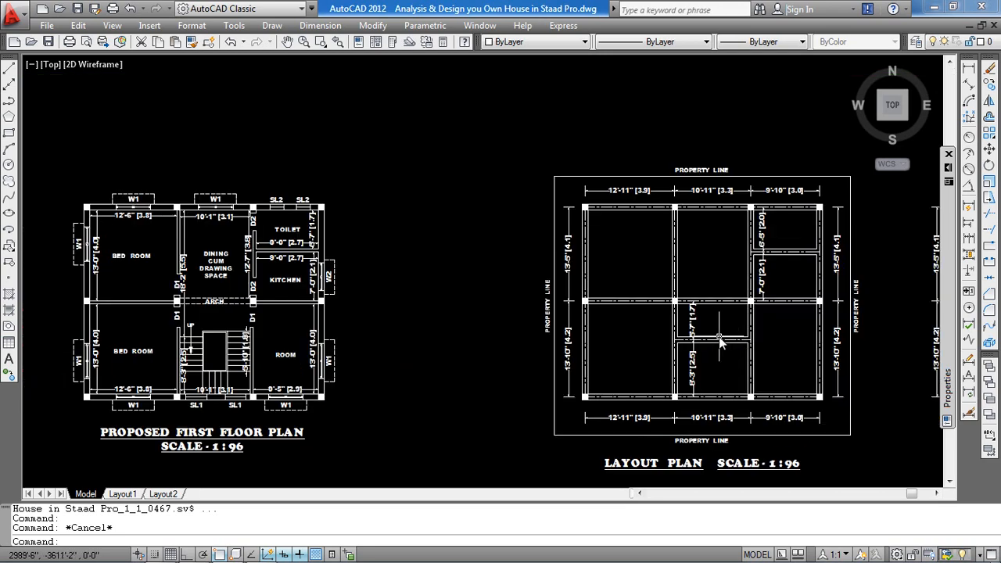
Examine the column positions and the centre-line beam spacings in the layout plan.
{"action": "scroll", "coordinate": [719, 337], "scroll_direction": "down", "scroll_amount": 5}
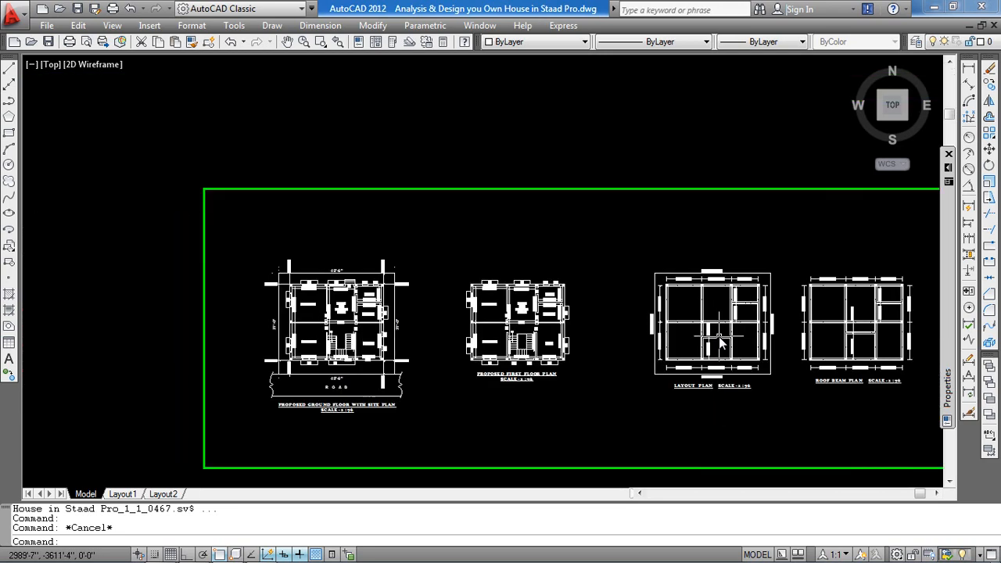
{"action": "scroll", "coordinate": [719, 336], "scroll_direction": "up", "scroll_amount": 4}
{"action": "scroll", "coordinate": [726, 333], "scroll_direction": "up", "scroll_amount": 3}
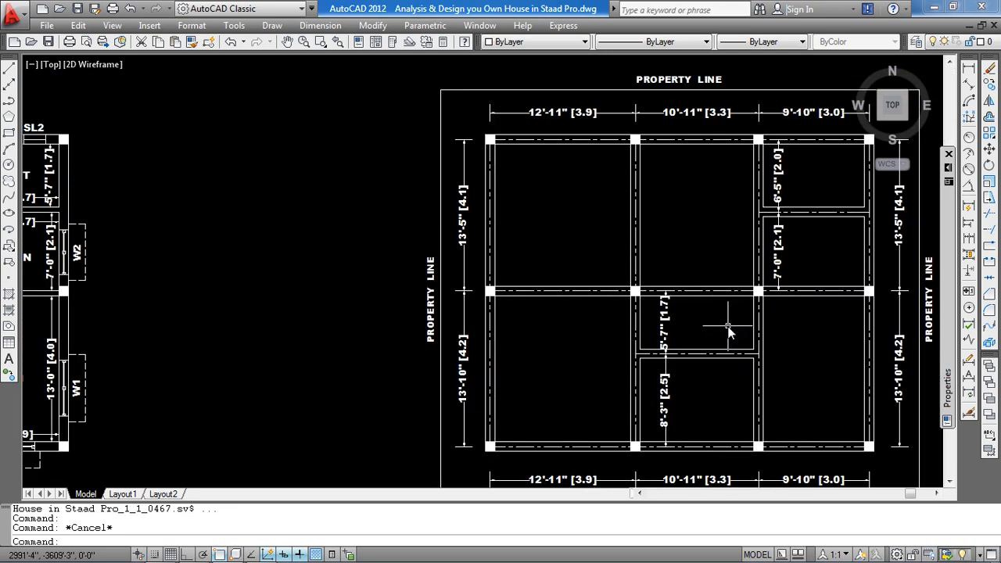
{"action": "scroll", "coordinate": [731, 330], "scroll_direction": "down", "scroll_amount": 6}
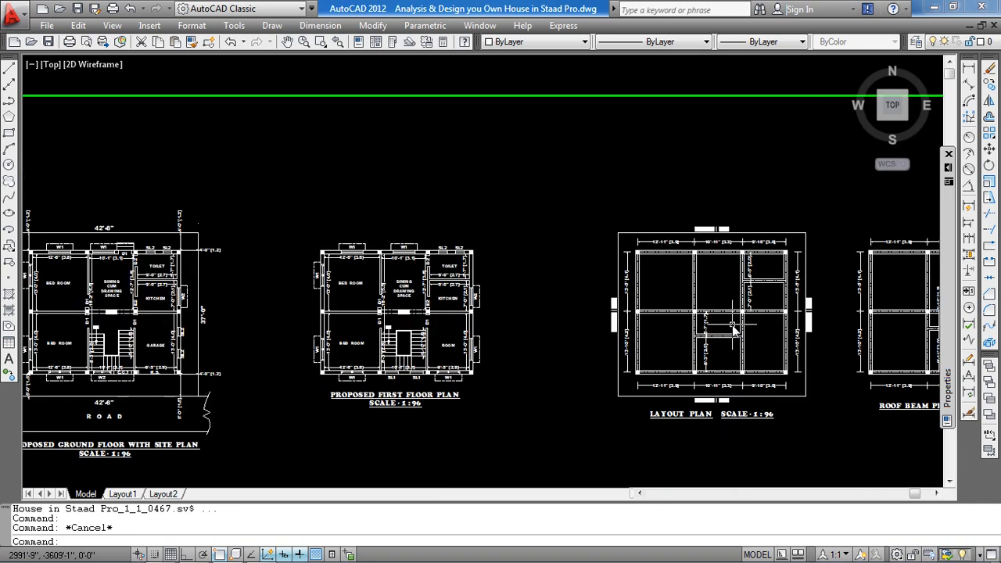
{"action": "scroll", "coordinate": [732, 330], "scroll_direction": "up", "scroll_amount": 4}
{"action": "scroll", "coordinate": [704, 330], "scroll_direction": "up", "scroll_amount": 2}
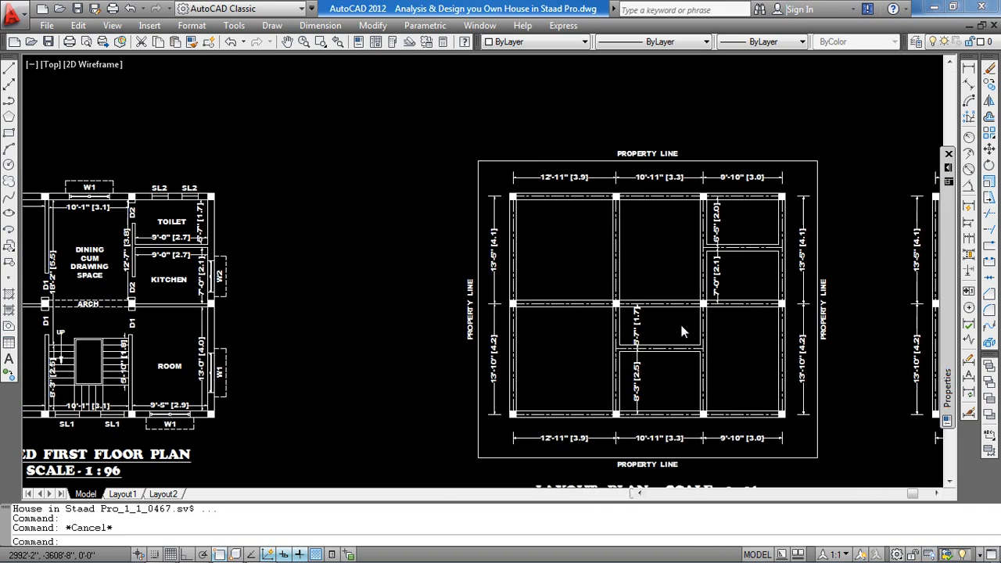
{"action": "scroll", "coordinate": [628, 341], "scroll_direction": "up", "scroll_amount": 1}
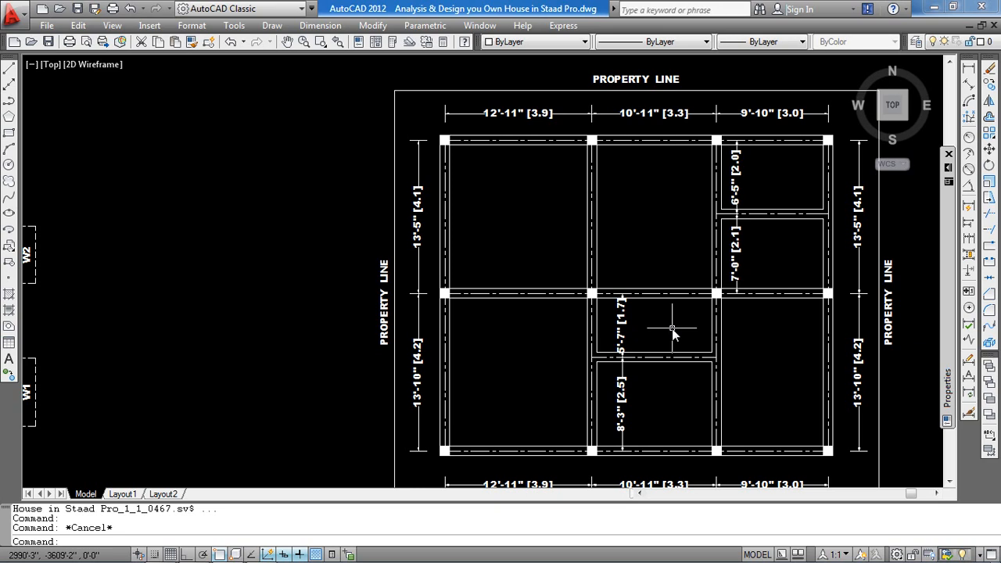
Recolour the layout plan's upper-left corner column red to mark it as the starting point.
{"action": "mouse_move", "coordinate": [674, 328]}
{"action": "middle_mouse_down"}
{"action": "mouse_move", "coordinate": [610, 351]}
{"action": "mouse_move", "coordinate": [566, 349]}
{"action": "middle_mouse_up"}
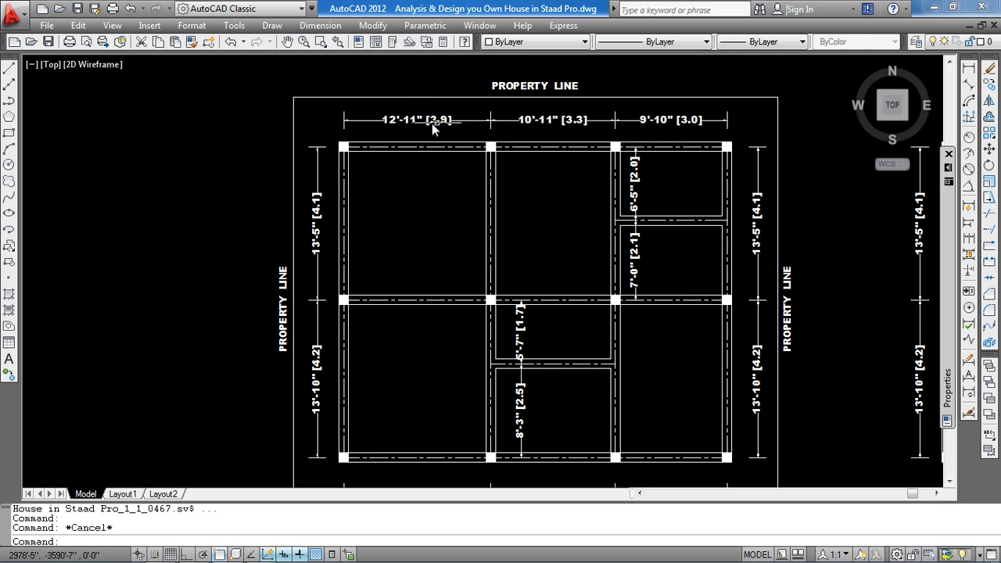
{"action": "scroll", "coordinate": [407, 129], "scroll_direction": "up", "scroll_amount": 2}
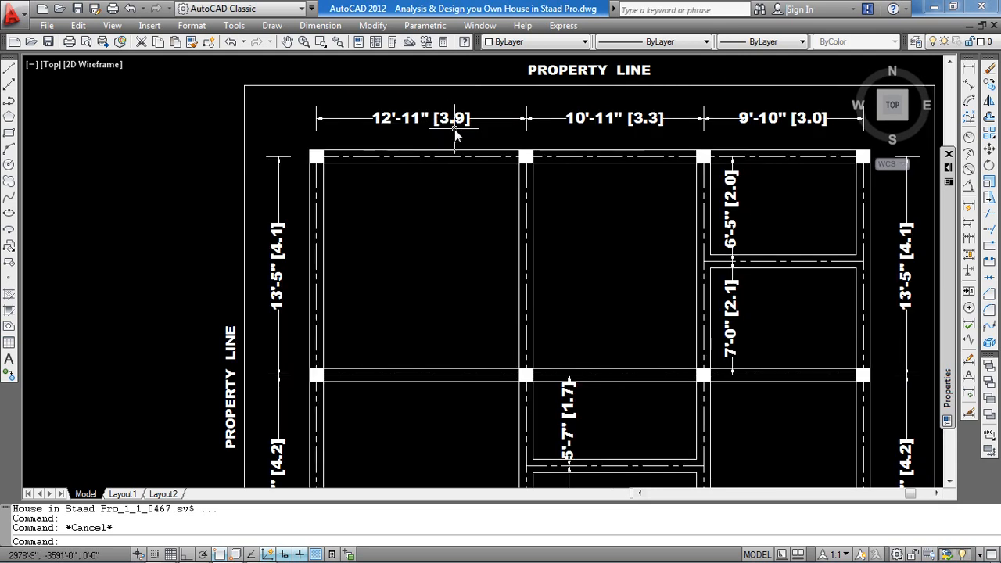
{"action": "scroll", "coordinate": [458, 131], "scroll_direction": "down", "scroll_amount": 2}
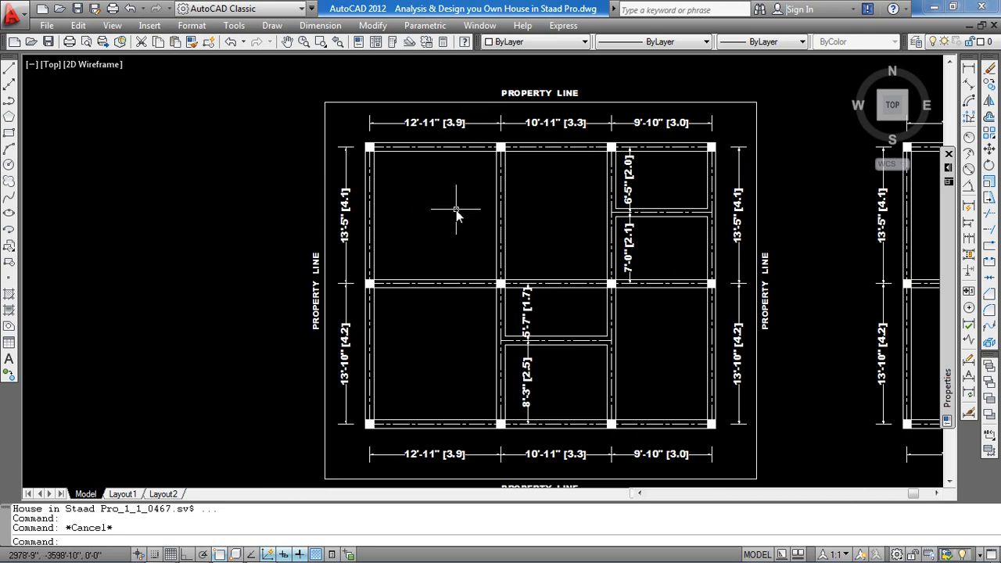
{"action": "middle_click_drag", "start_coordinate": [456, 209], "coordinate": [401, 202]}
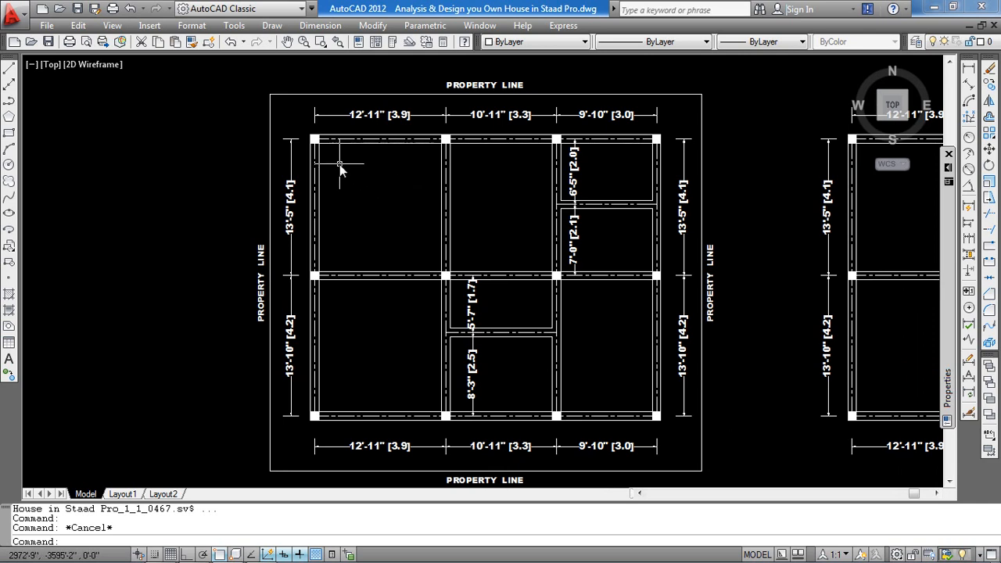
{"action": "left_click", "coordinate": [309, 132]}
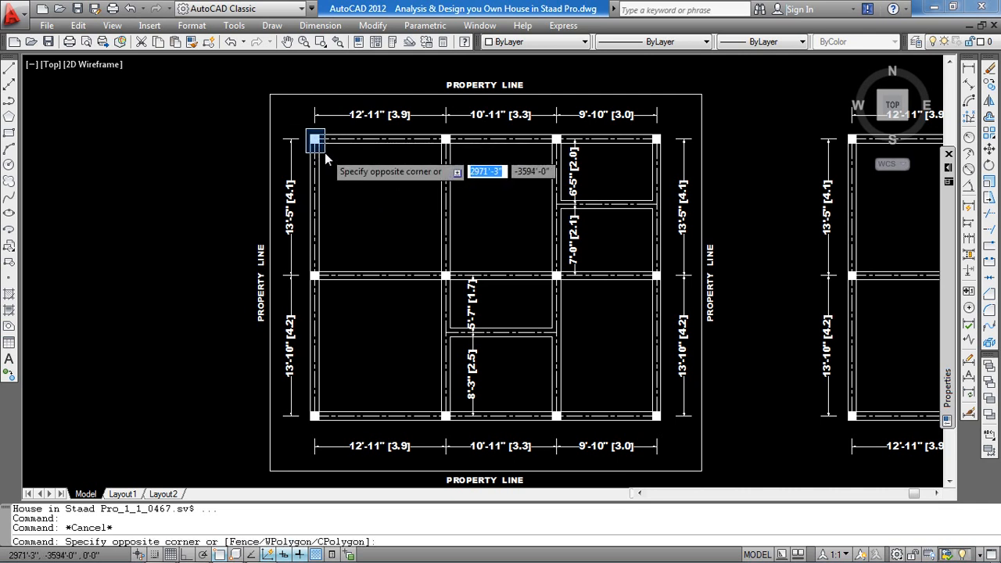
{"action": "left_click", "coordinate": [320, 145]}
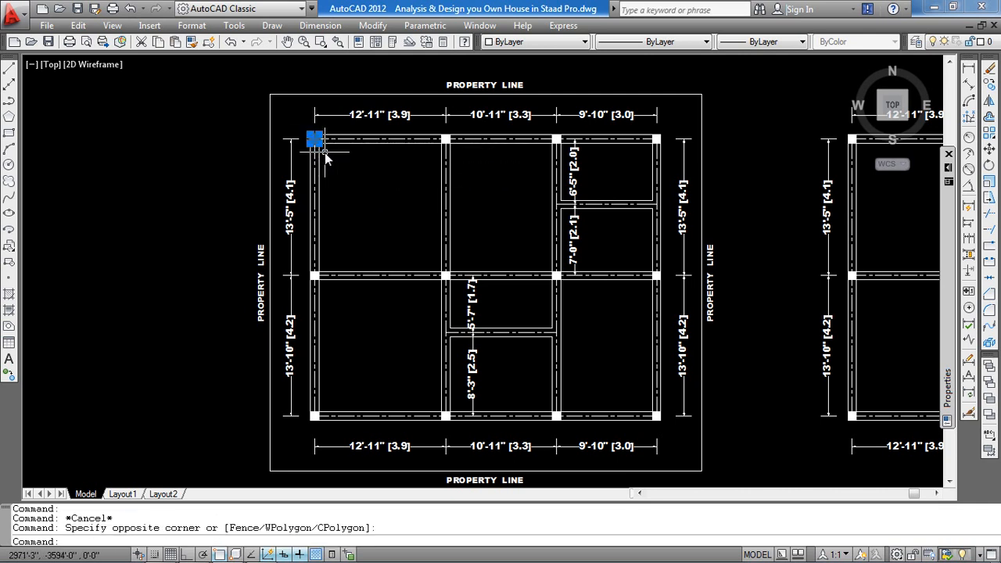
{"action": "left_click", "coordinate": [577, 42]}
{"action": "left_click", "coordinate": [547, 80]}
{"action": "key", "text": "Escape"}
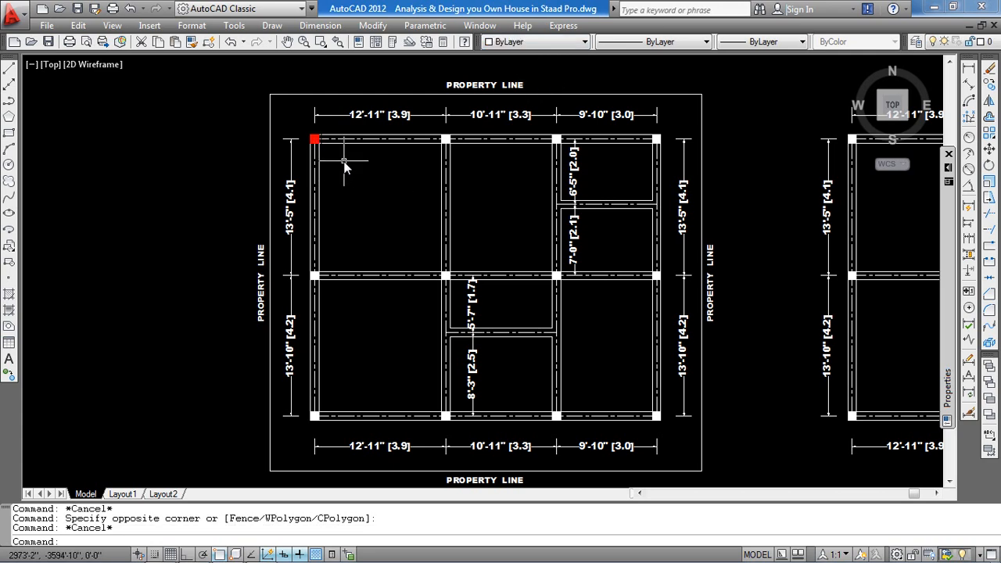
{"action": "scroll", "coordinate": [344, 166], "scroll_direction": "up", "scroll_amount": 2}
{"action": "scroll", "coordinate": [344, 166], "scroll_direction": "down", "scroll_amount": 2}
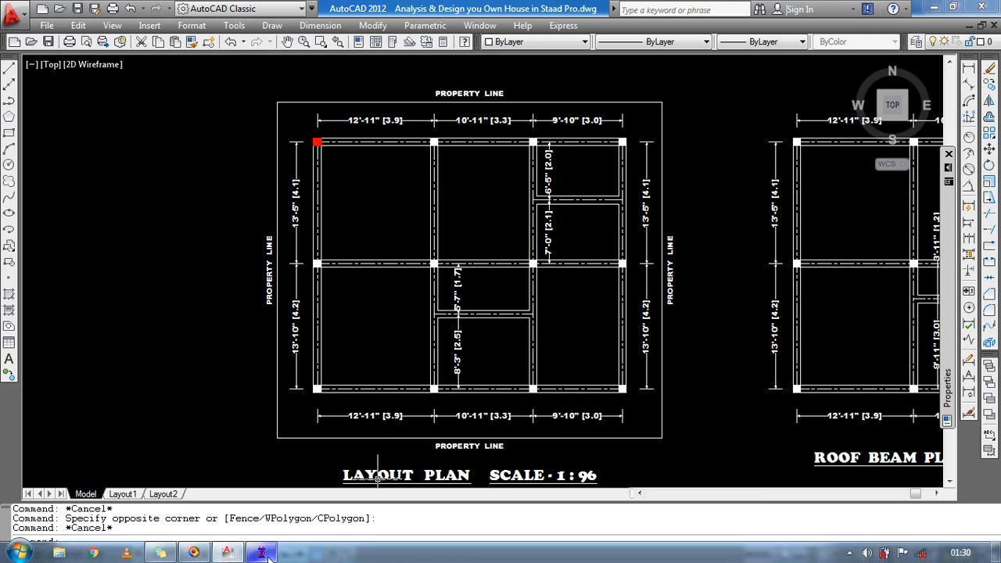
Switch to STAAD.Pro, place a node at the grid origin (0, 0), and close the snap grid.
{"action": "left_click", "coordinate": [261, 553]}
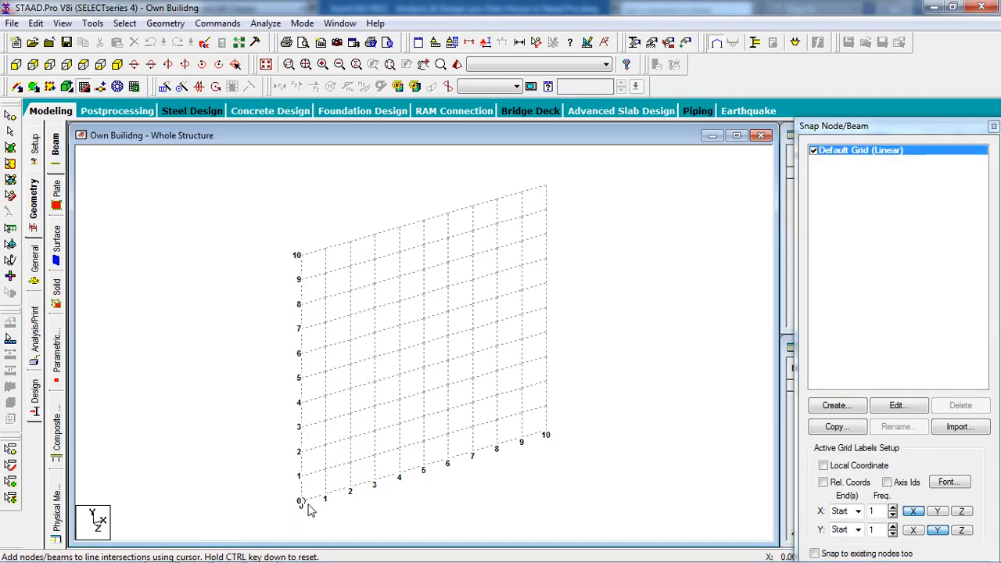
{"action": "left_click", "coordinate": [301, 501]}
{"action": "left_click", "coordinate": [545, 259]}
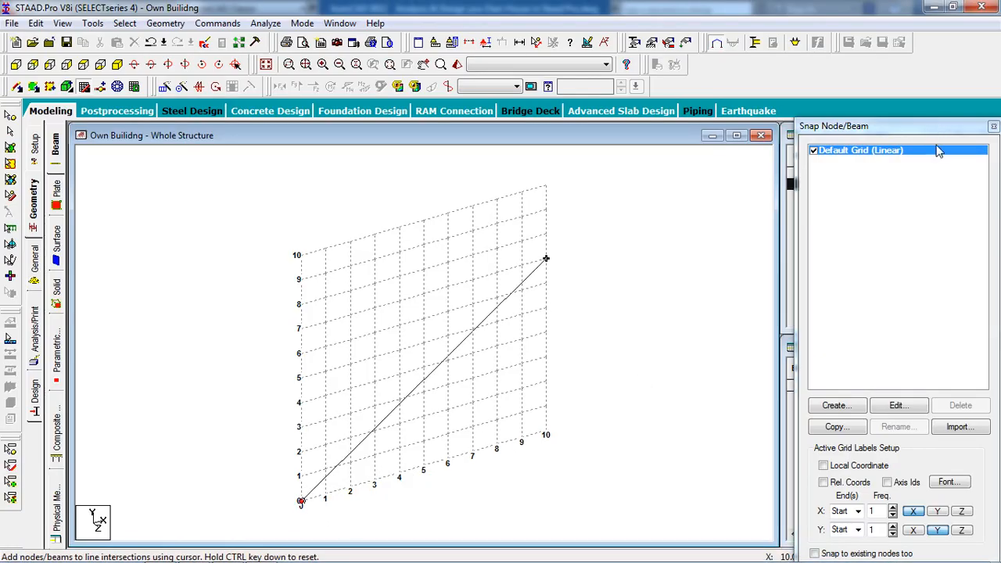
{"action": "left_click", "coordinate": [993, 126]}
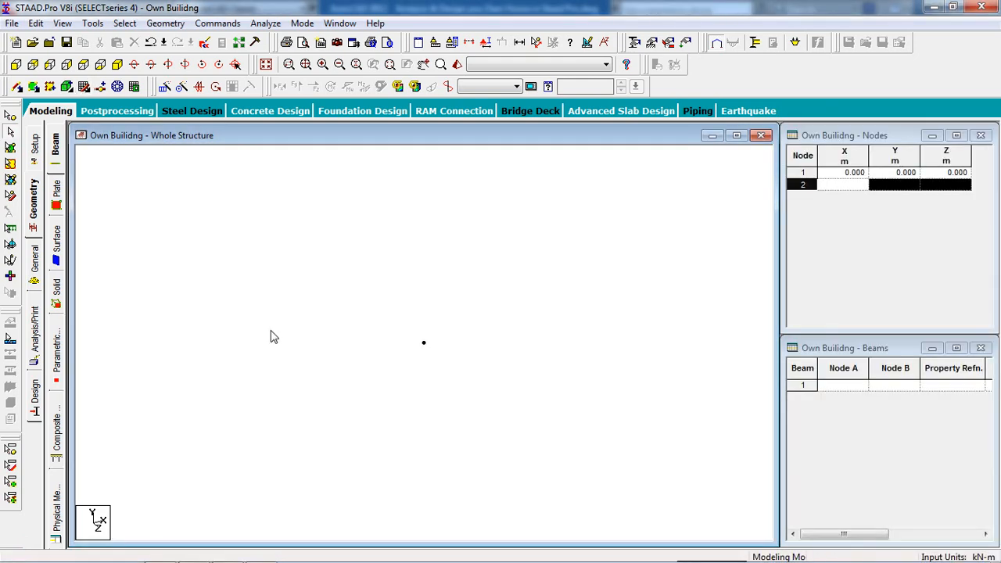
Copy the origin node 3.9 m along X, checking the first bay width in the AutoCAD layout plan.
{"action": "middle_click_drag", "start_coordinate": [465, 362], "coordinate": [394, 295]}
{"action": "left_click", "coordinate": [10, 116]}
{"action": "left_click_drag", "start_coordinate": [365, 270], "coordinate": [338, 303]}
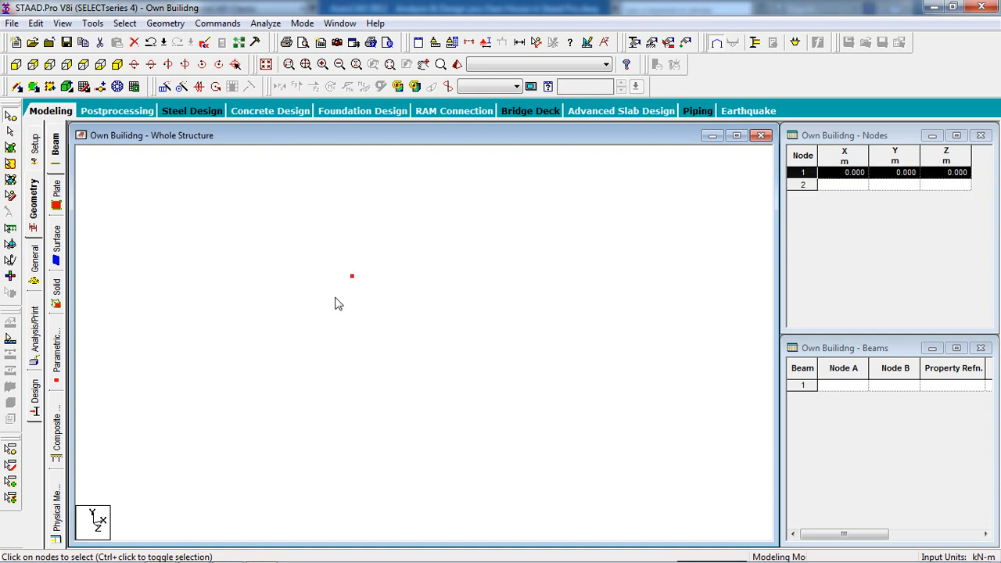
{"action": "key", "text": "ctrl+v"}
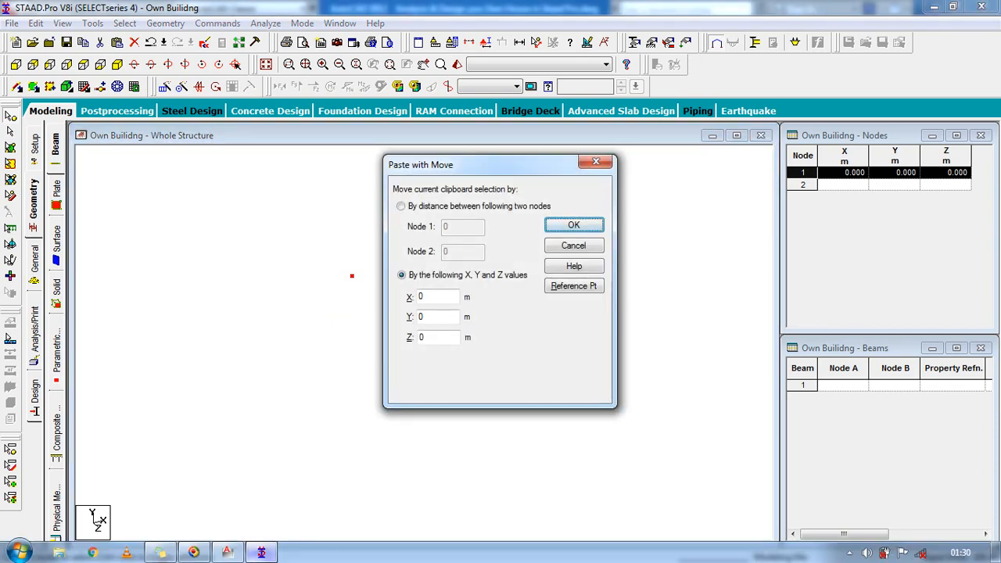
{"action": "left_click", "coordinate": [229, 553]}
{"action": "scroll", "coordinate": [433, 150], "scroll_direction": "up", "scroll_amount": 2}
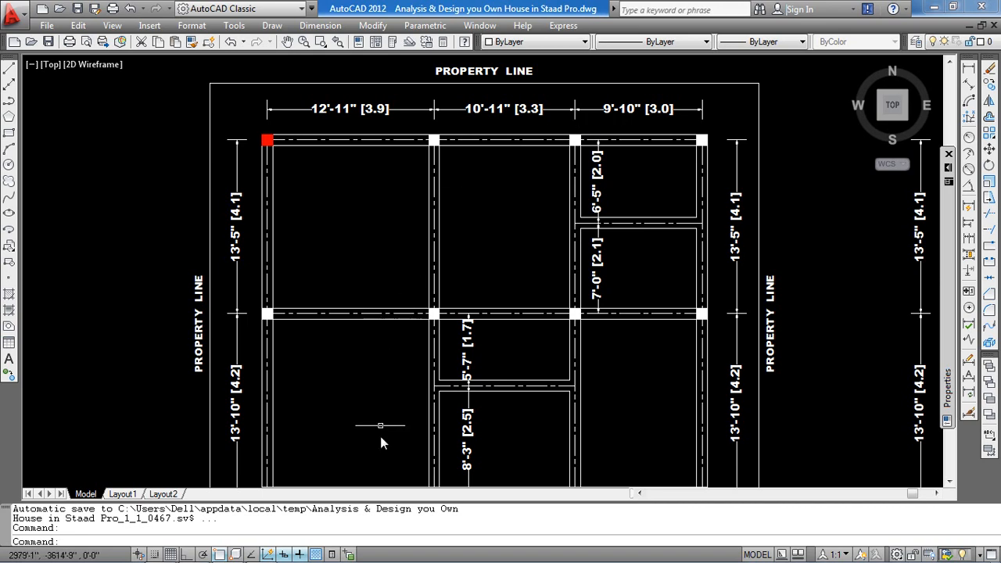
{"action": "left_click", "coordinate": [266, 554]}
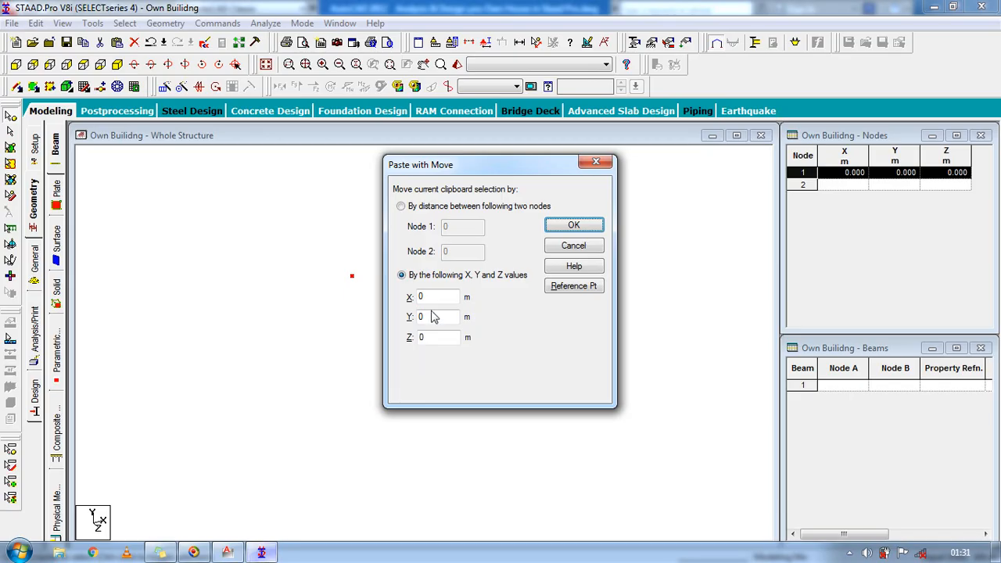
{"action": "left_click_drag", "start_coordinate": [435, 298], "coordinate": [411, 297]}
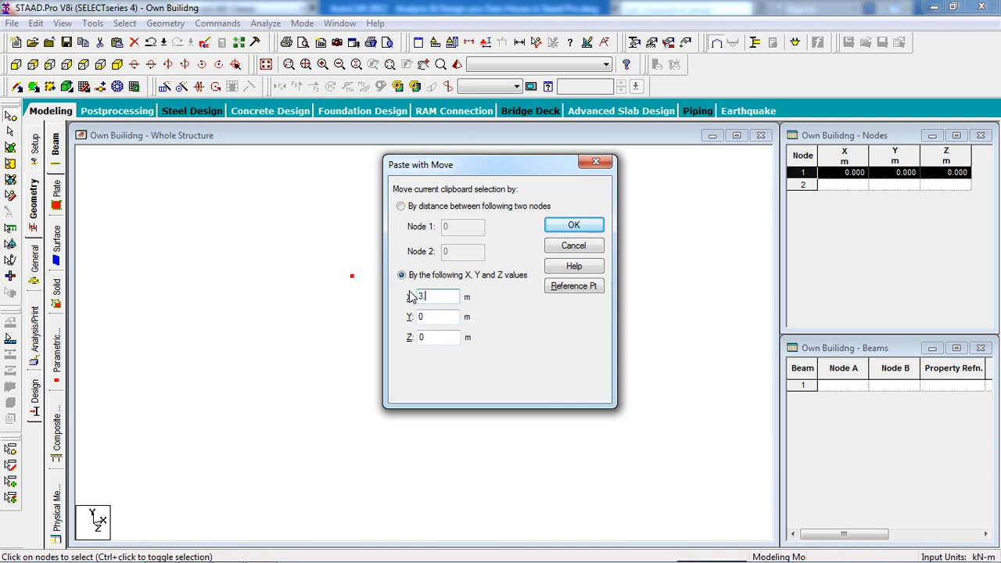
{"action": "left_click", "coordinate": [567, 227]}
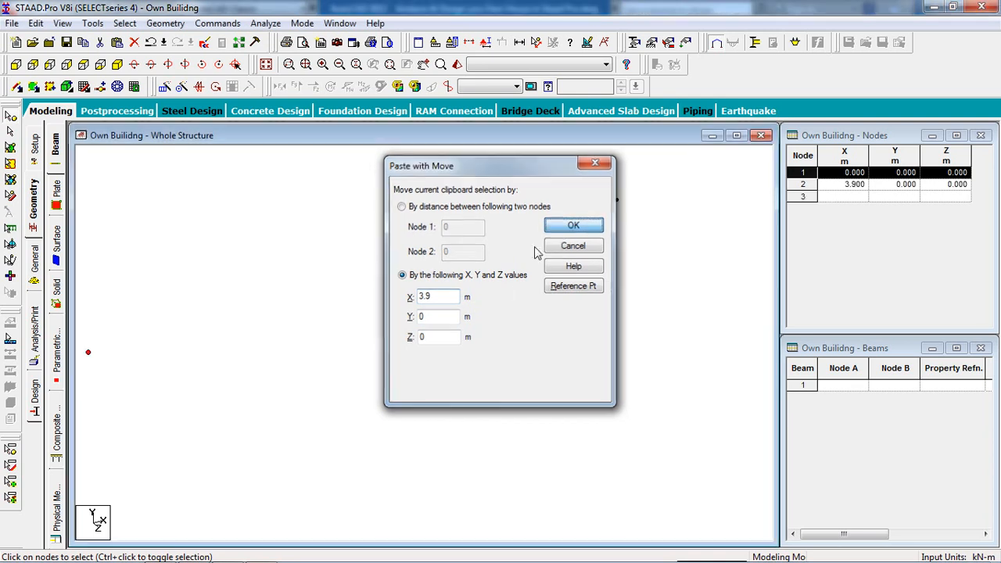
Copy the node at X 3.9 m by a further 3.3 m along X for the middle bay.
{"action": "scroll", "coordinate": [498, 400], "scroll_direction": "down", "scroll_amount": 7}
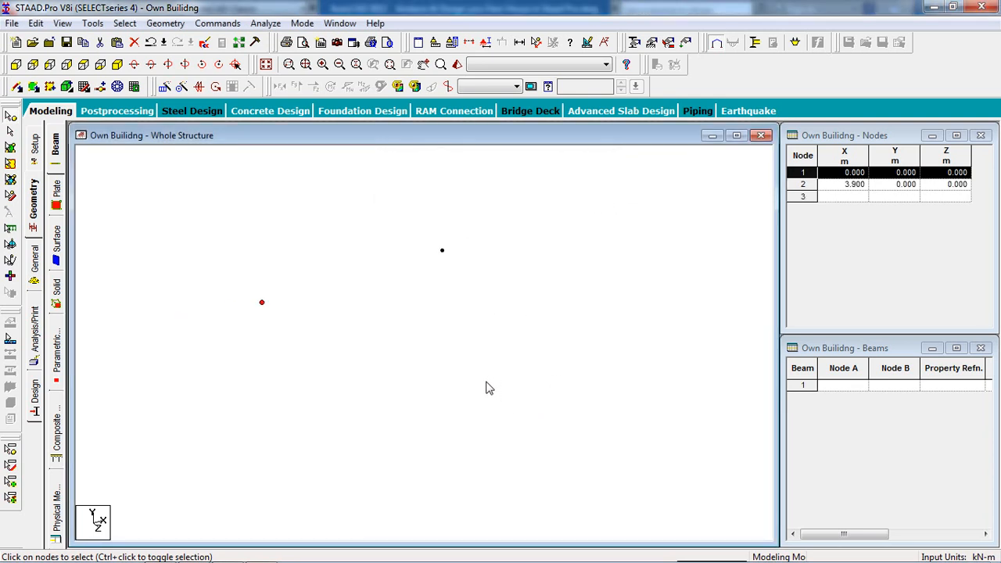
{"action": "middle_click_drag", "start_coordinate": [419, 308], "coordinate": [405, 368]}
{"action": "left_click", "coordinate": [405, 366]}
{"action": "left_click_drag", "start_coordinate": [405, 305], "coordinate": [368, 377]}
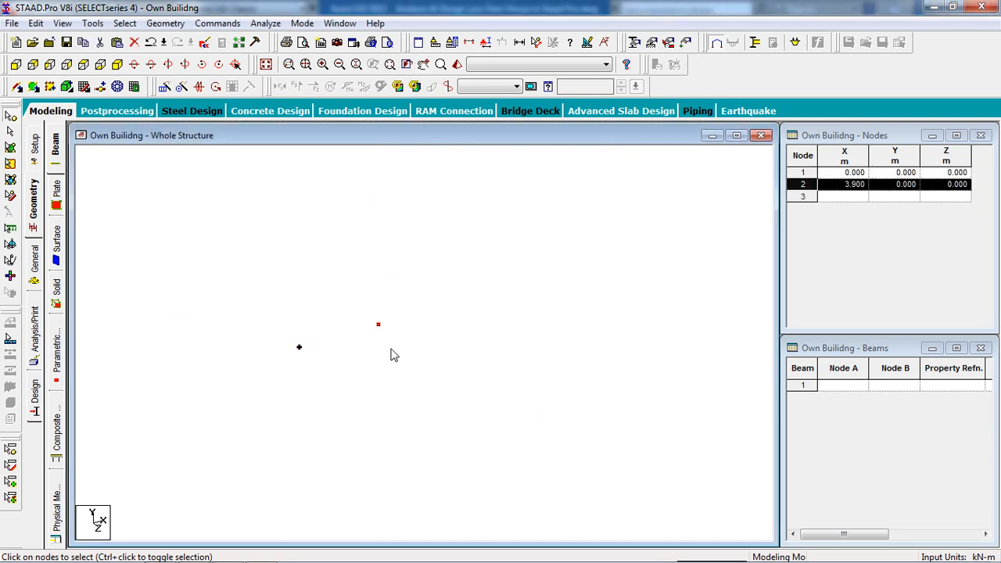
{"action": "key", "text": "ctrl+v"}
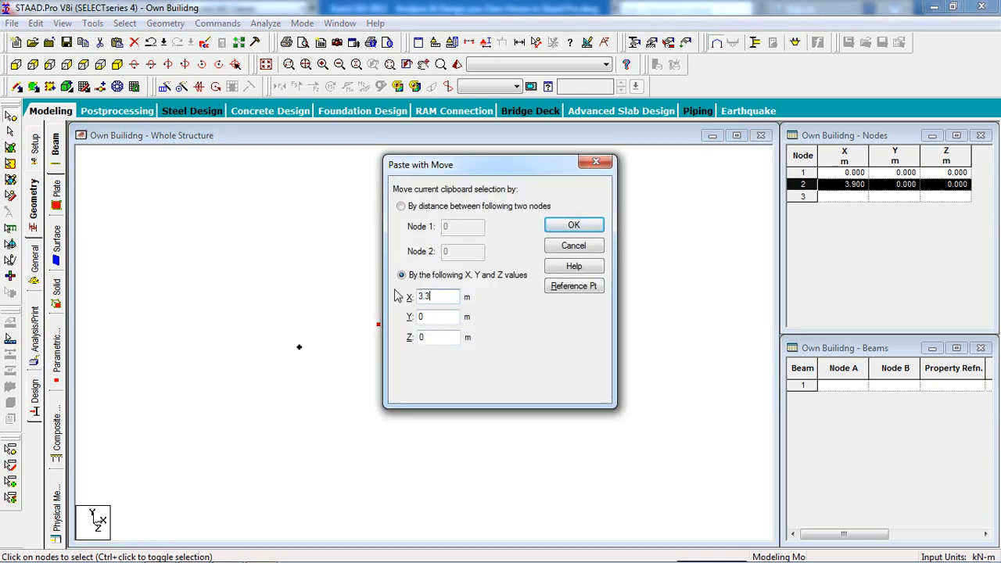
{"action": "left_click", "coordinate": [576, 227]}
Copy the node at X 7.2 m by a further 3 m along X to finish the first row.
{"action": "scroll", "coordinate": [391, 322], "scroll_direction": "up", "scroll_amount": 3}
{"action": "left_click_drag", "start_coordinate": [467, 277], "coordinate": [405, 354]}
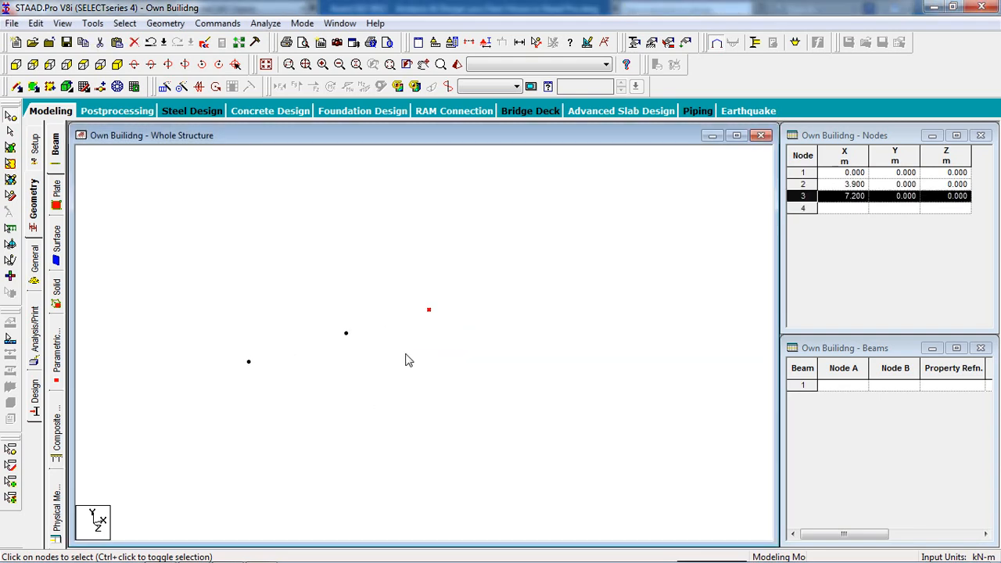
{"action": "key", "text": "ctrl+c"}
{"action": "key", "text": "ctrl+v"}
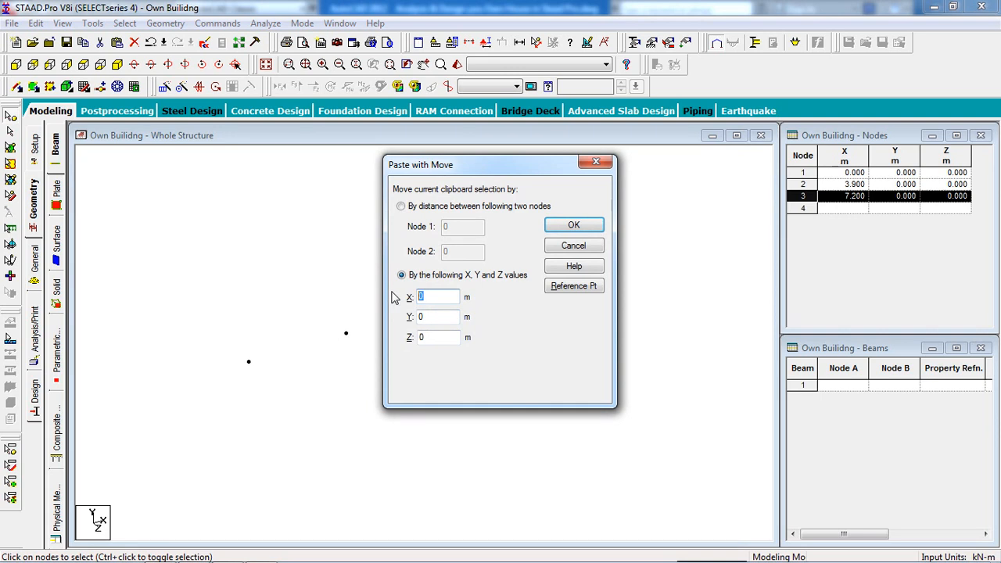
{"action": "type", "text": "3"}
{"action": "left_click", "coordinate": [574, 227]}
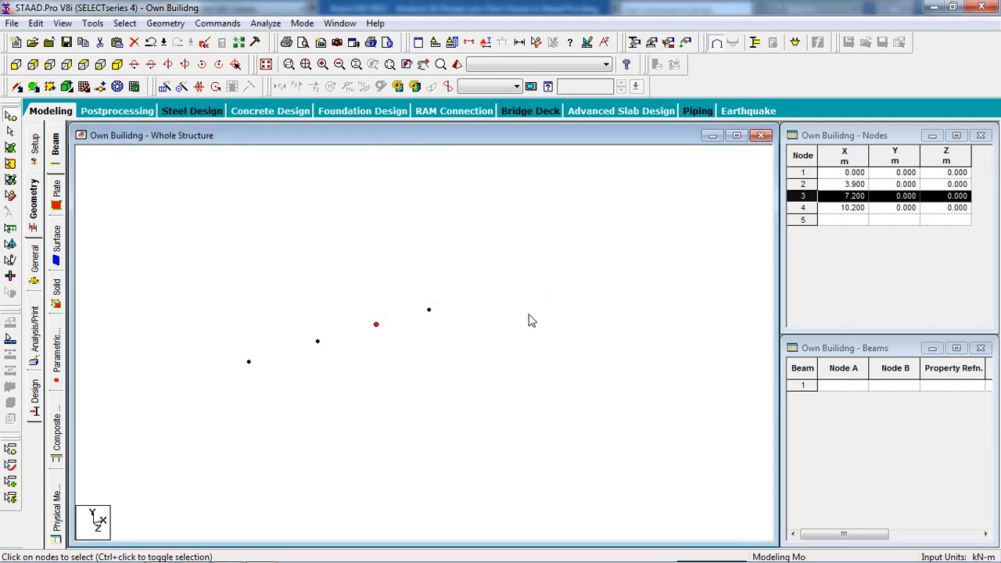
Switch to AutoCAD and examine the spacings between the column rows in the layout plan.
{"action": "scroll", "coordinate": [402, 341], "scroll_direction": "down", "scroll_amount": 2}
{"action": "middle_click_drag", "start_coordinate": [376, 362], "coordinate": [389, 329]}
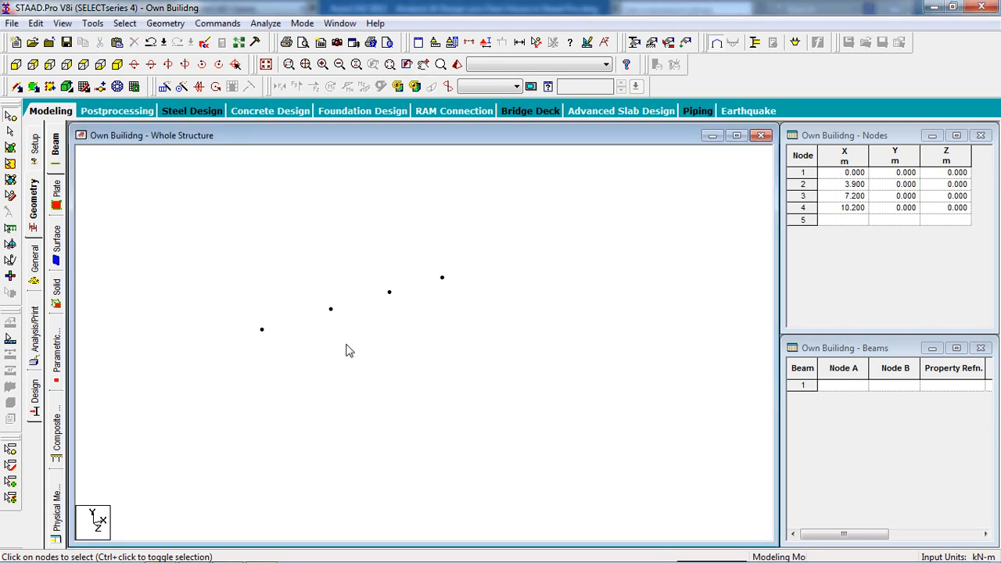
{"action": "mouse_move", "coordinate": [208, 559]}
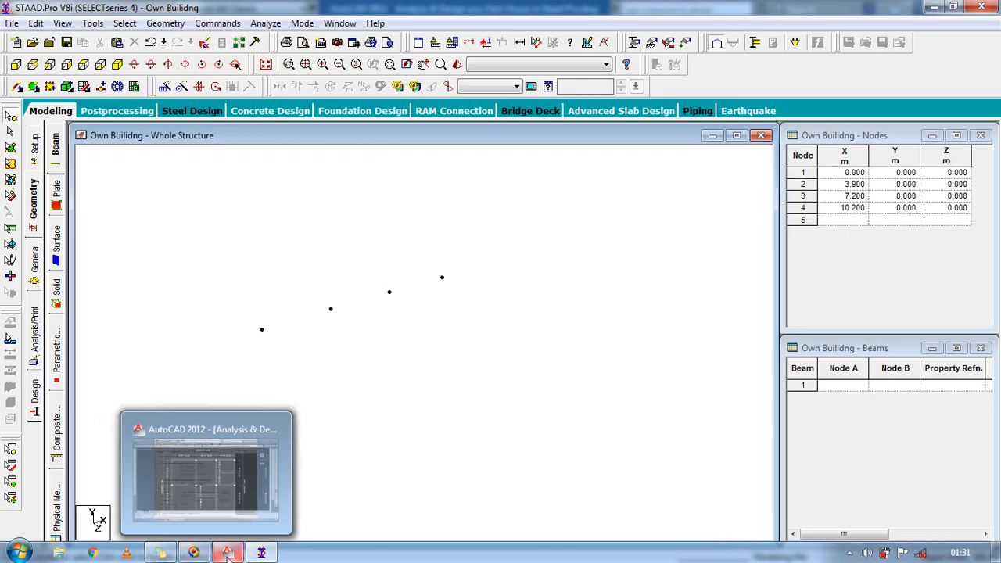
{"action": "left_click", "coordinate": [227, 552]}
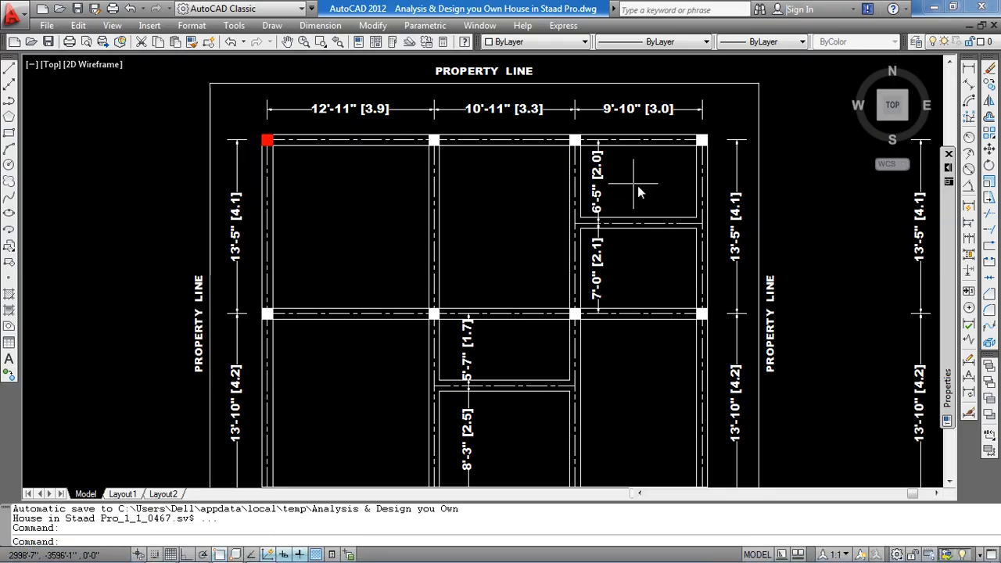
{"action": "scroll", "coordinate": [536, 276], "scroll_direction": "down", "scroll_amount": 2}
{"action": "scroll", "coordinate": [512, 331], "scroll_direction": "up", "scroll_amount": 2}
{"action": "middle_click_drag", "start_coordinate": [512, 330], "coordinate": [478, 267]}
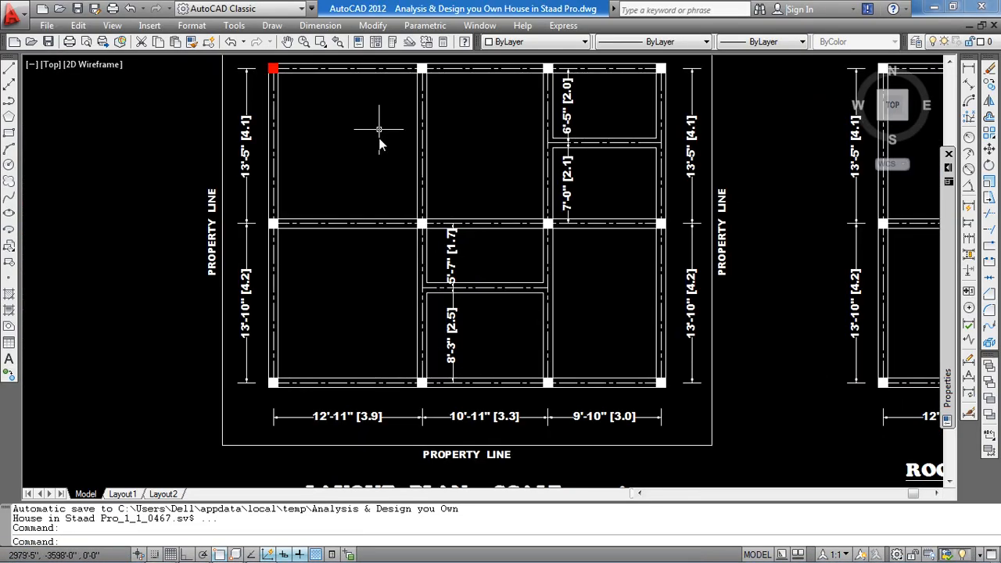
{"action": "middle_click_drag", "start_coordinate": [379, 243], "coordinate": [442, 262]}
{"action": "middle_click_drag", "start_coordinate": [423, 226], "coordinate": [431, 263]}
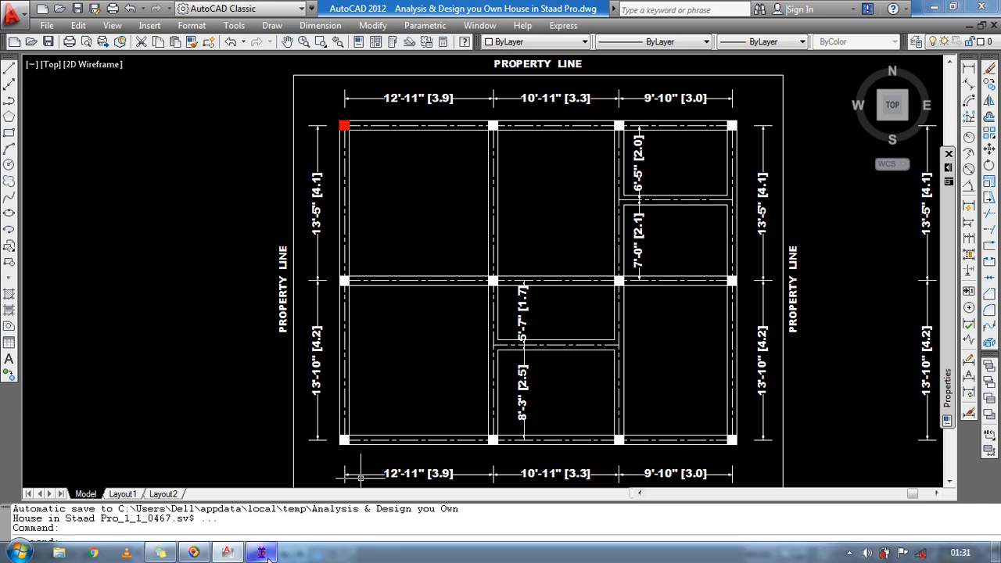
Switch to STAAD.Pro and copy the row of four nodes 4.1 m along Z.
{"action": "left_click", "coordinate": [268, 557]}
{"action": "left_click_drag", "start_coordinate": [278, 322], "coordinate": [250, 356]}
{"action": "left_click_drag", "start_coordinate": [461, 255], "coordinate": [248, 384]}
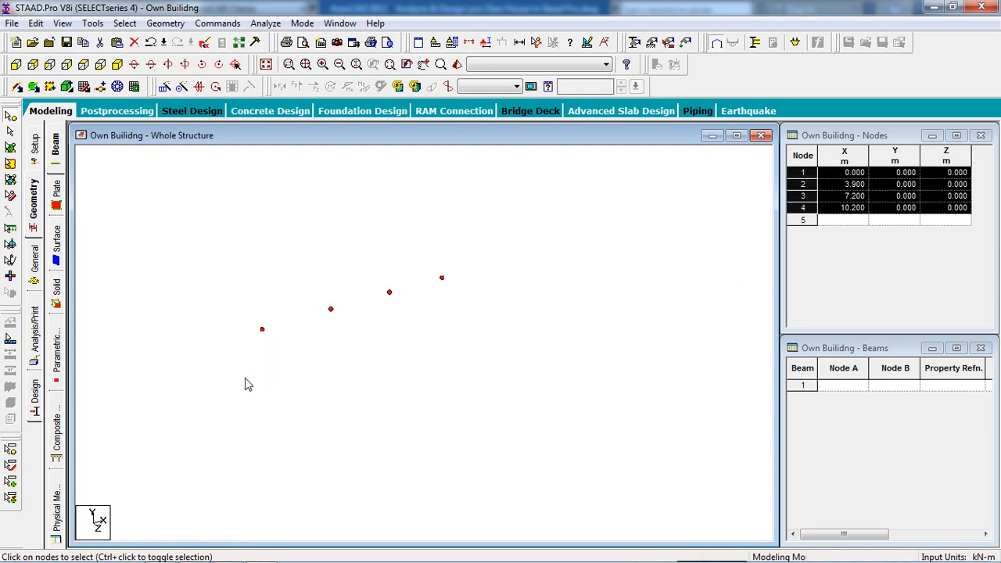
{"action": "key", "text": "ctrl+v"}
{"action": "double_click", "coordinate": [424, 337]}
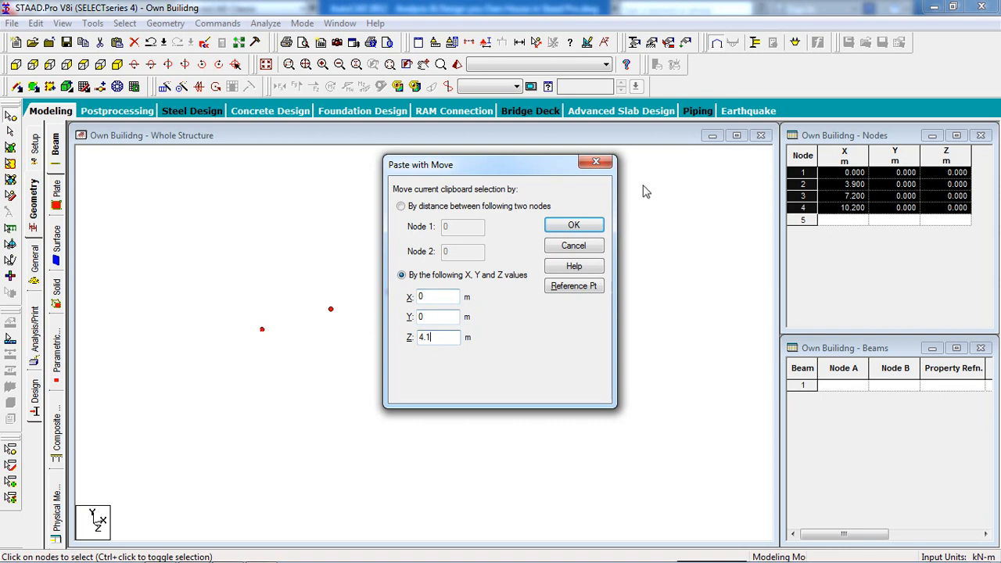
{"action": "left_click", "coordinate": [598, 227]}
Copy the four nodes of the second row 4.2 m along Z to create the third row.
{"action": "left_click", "coordinate": [411, 333]}
{"action": "left_click_drag", "start_coordinate": [488, 279], "coordinate": [275, 381]}
{"action": "left_click_drag", "start_coordinate": [359, 306], "coordinate": [336, 356], "text": "ctrl"}
{"action": "key", "text": "ctrl+v"}
{"action": "double_click", "coordinate": [425, 337]}
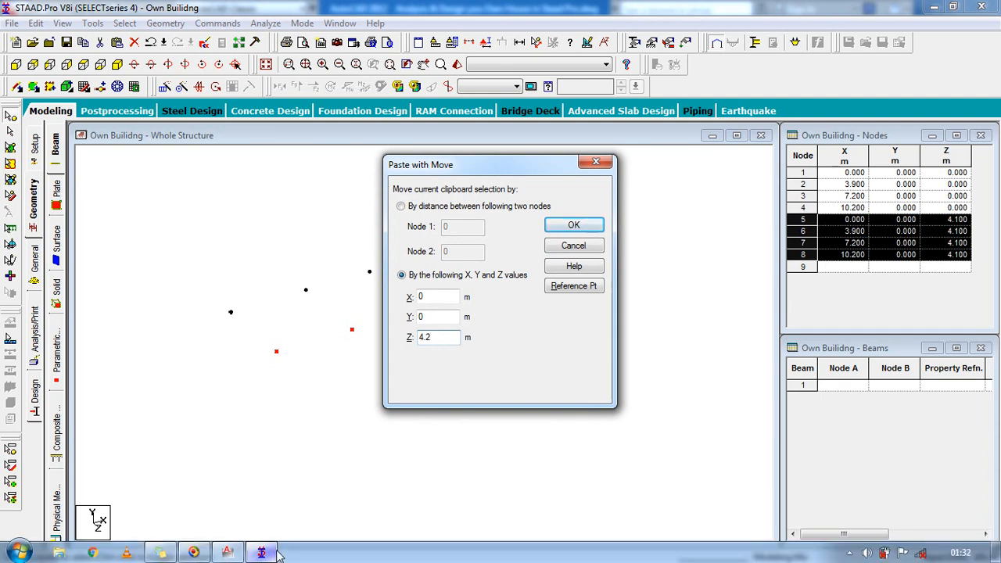
{"action": "mouse_move", "coordinate": [275, 552]}
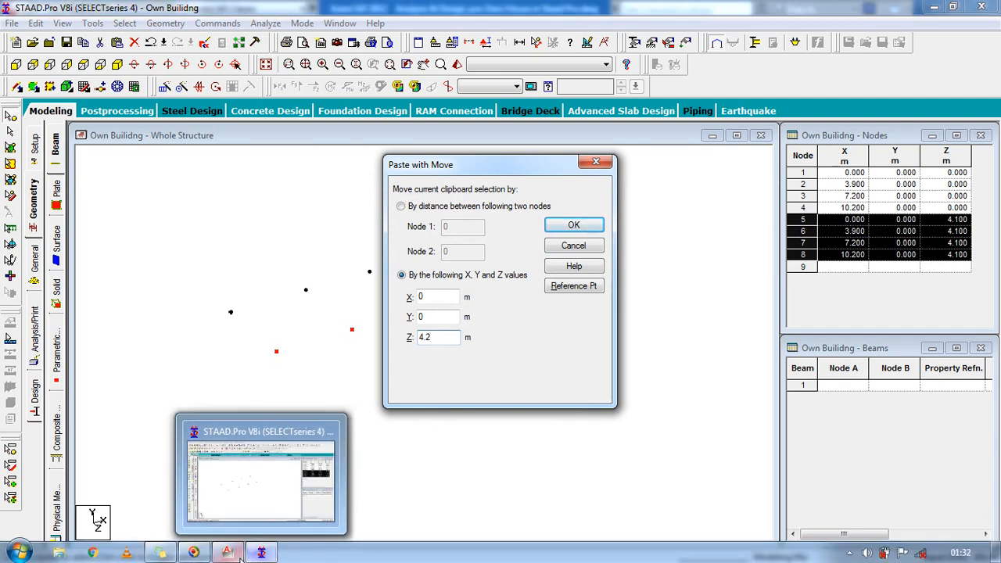
{"action": "mouse_move", "coordinate": [227, 552]}
{"action": "left_click", "coordinate": [249, 510]}
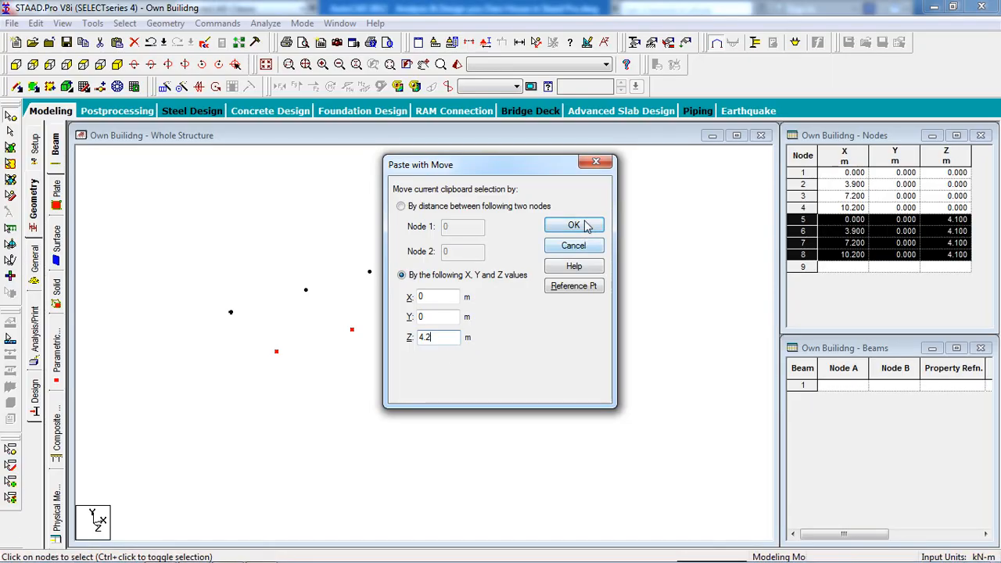
{"action": "left_click", "coordinate": [573, 225]}
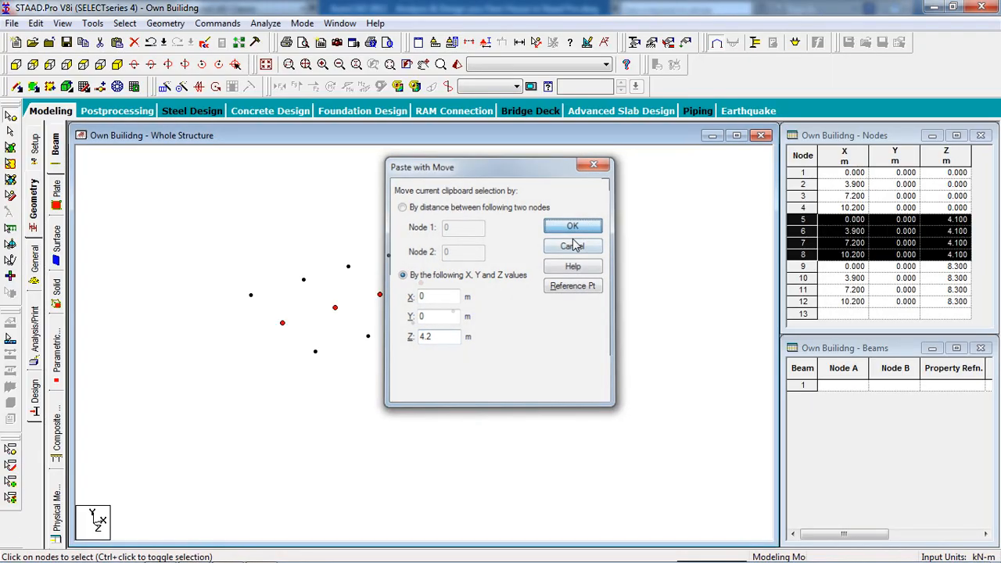
{"action": "scroll", "coordinate": [456, 320], "scroll_direction": "up", "scroll_amount": 1}
{"action": "middle_click_drag", "start_coordinate": [463, 327], "coordinate": [464, 331]}
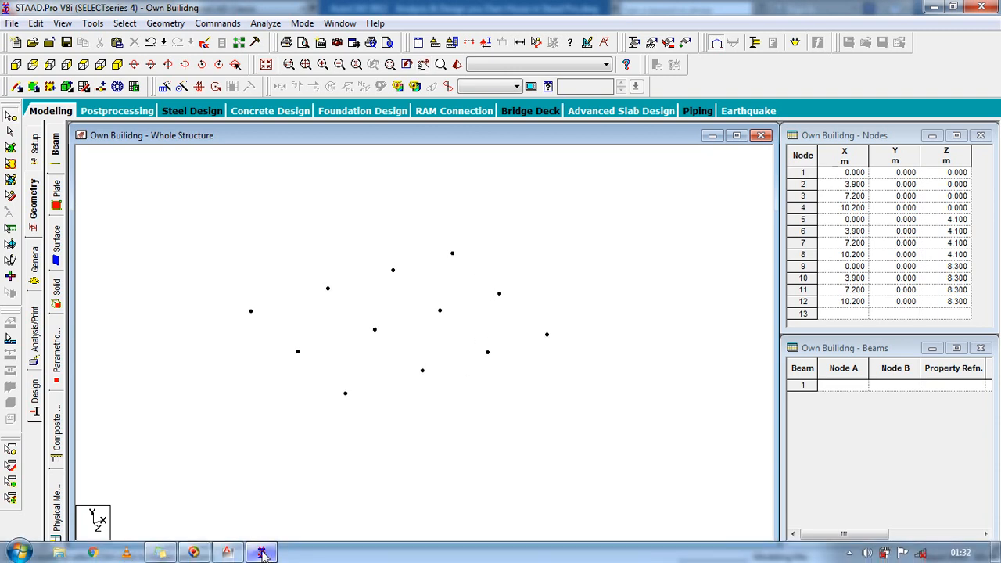
Switch to AutoCAD and examine the secondary beam in the upper 3.0 m bay of the layout plan.
{"action": "left_click", "coordinate": [231, 552]}
{"action": "scroll", "coordinate": [708, 328], "scroll_direction": "down", "scroll_amount": 2}
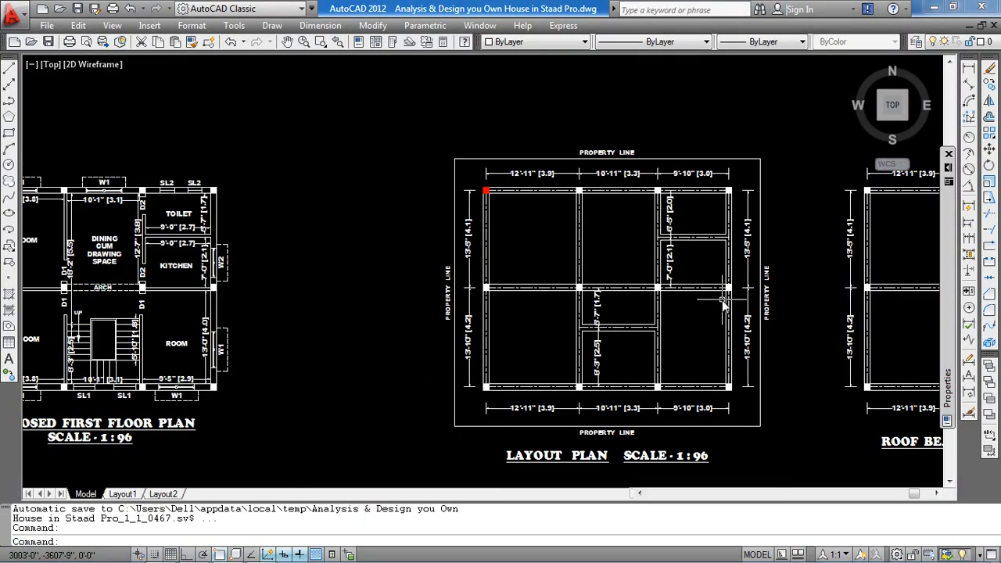
{"action": "scroll", "coordinate": [647, 336], "scroll_direction": "up", "scroll_amount": 2}
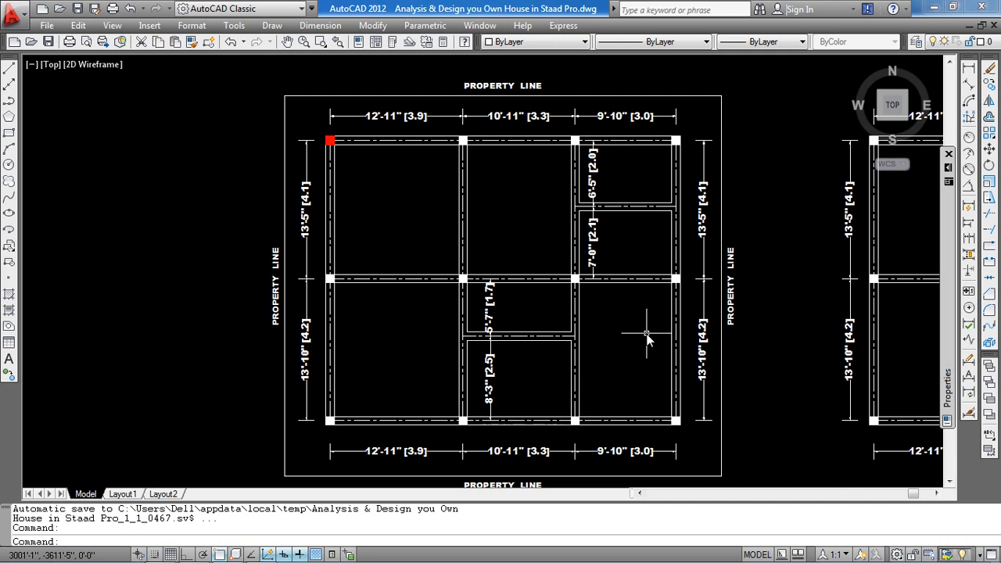
{"action": "left_click", "coordinate": [644, 195]}
{"action": "left_click", "coordinate": [630, 220]}
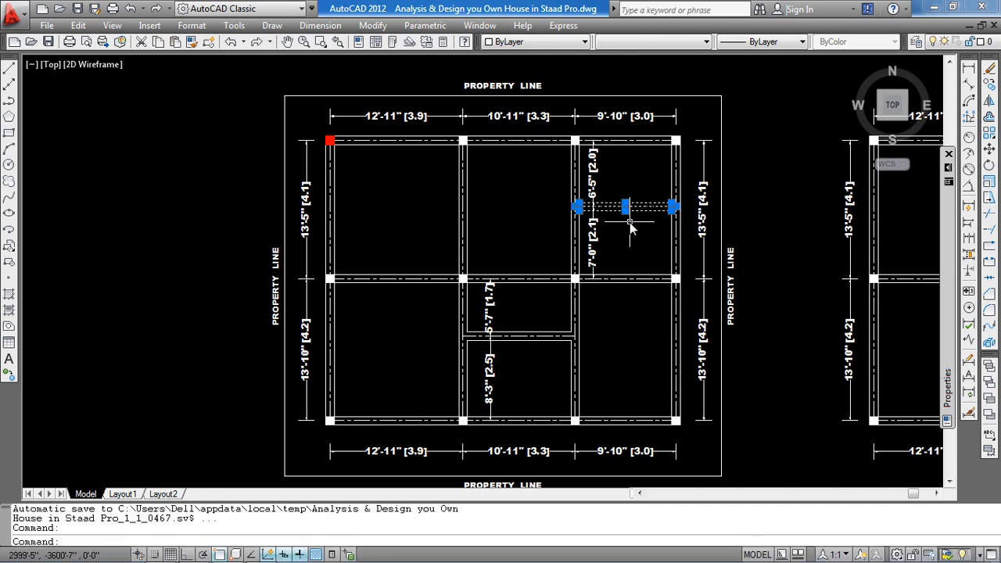
{"action": "key", "text": "Escape"}
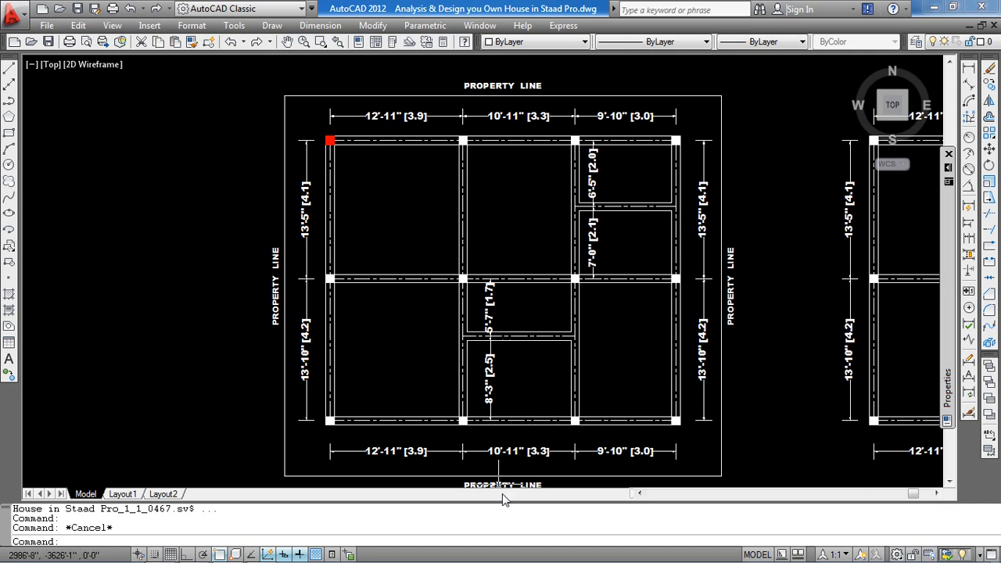
Switch to STAAD.Pro and copy all twelve base nodes 1.5 m up along Y.
{"action": "left_click", "coordinate": [262, 554]}
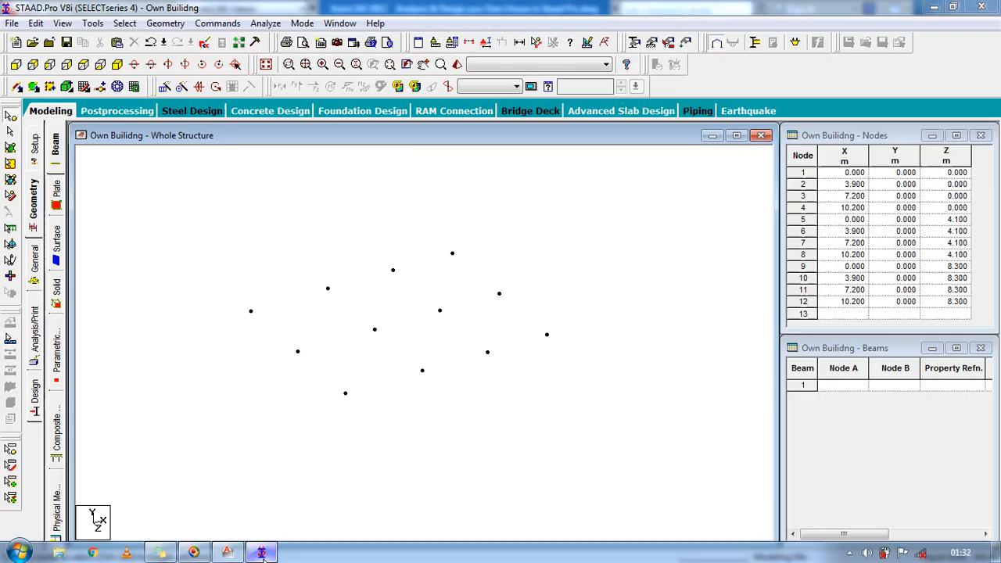
{"action": "left_click_drag", "start_coordinate": [610, 230], "coordinate": [266, 455]}
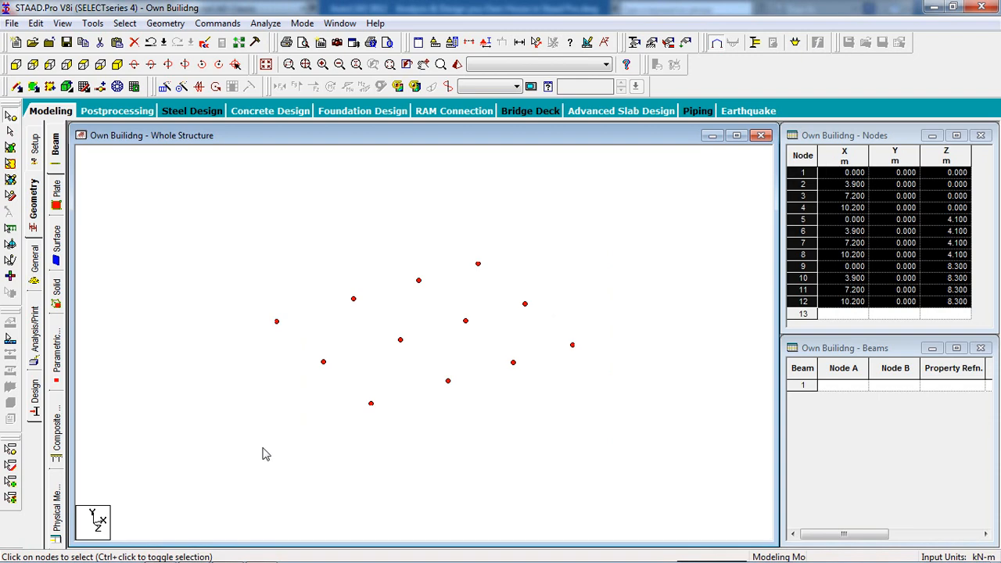
{"action": "key", "text": "ctrl+v"}
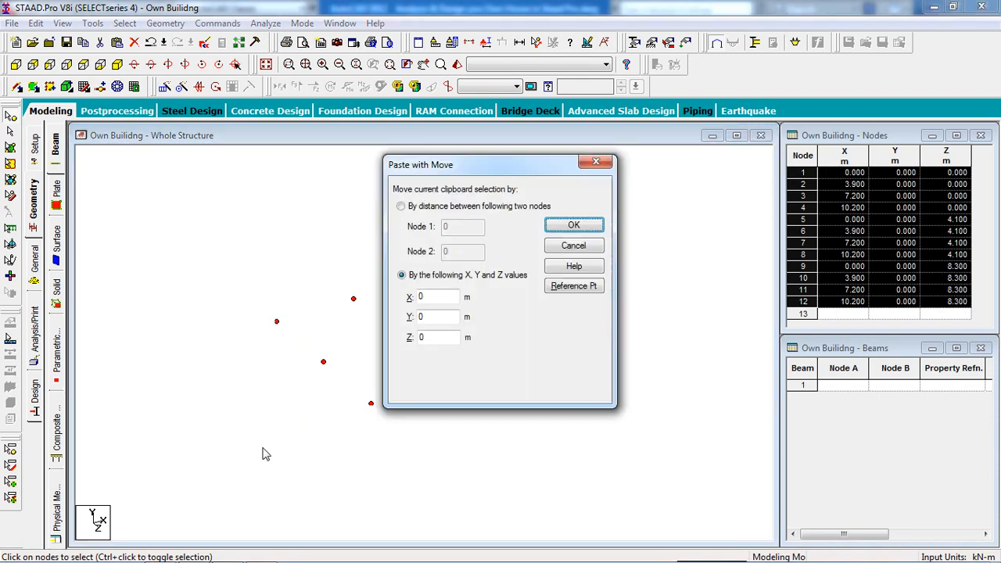
{"action": "double_click", "coordinate": [428, 318]}
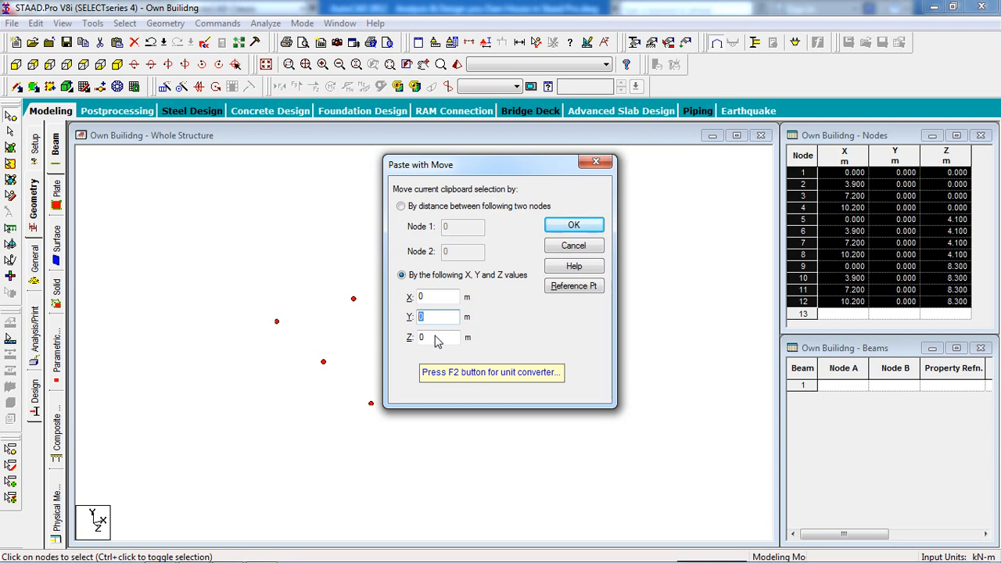
{"action": "type", "text": "1.5"}
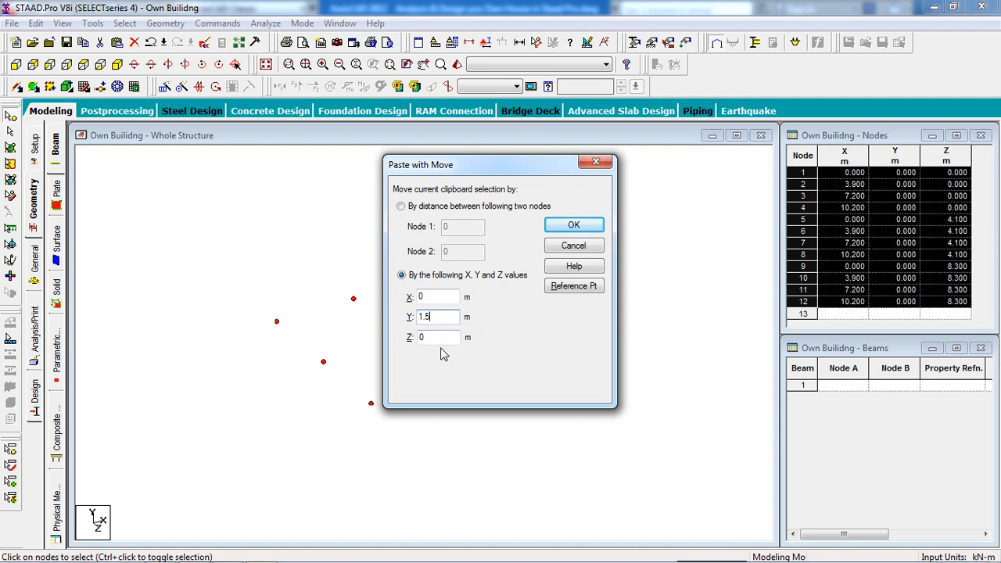
{"action": "left_click", "coordinate": [573, 226]}
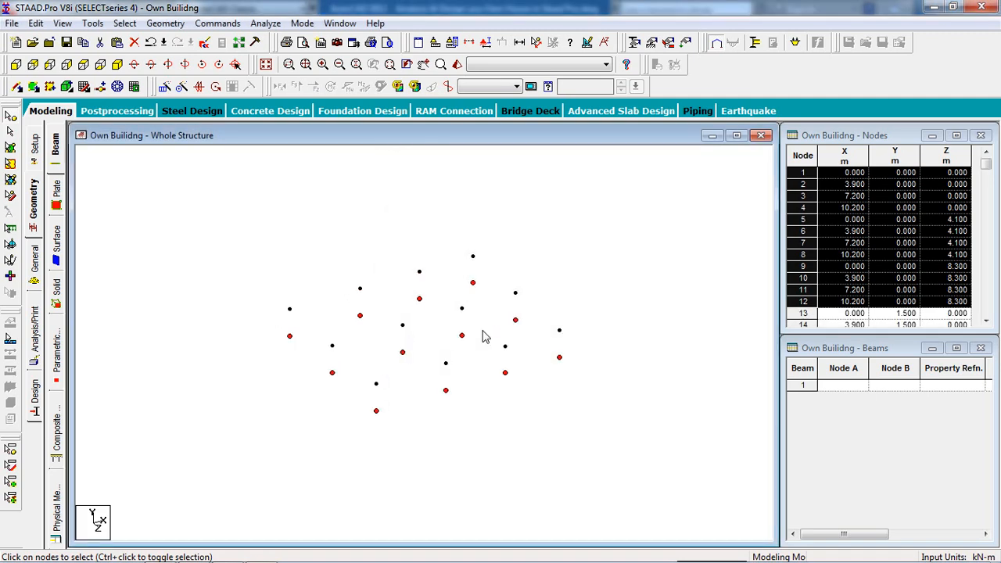
{"action": "left_click", "coordinate": [562, 274]}
View the model from the front and inspect the lower and upper node levels by selecting each in turn.
{"action": "left_click", "coordinate": [15, 64]}
{"action": "left_click_drag", "start_coordinate": [644, 344], "coordinate": [217, 415]}
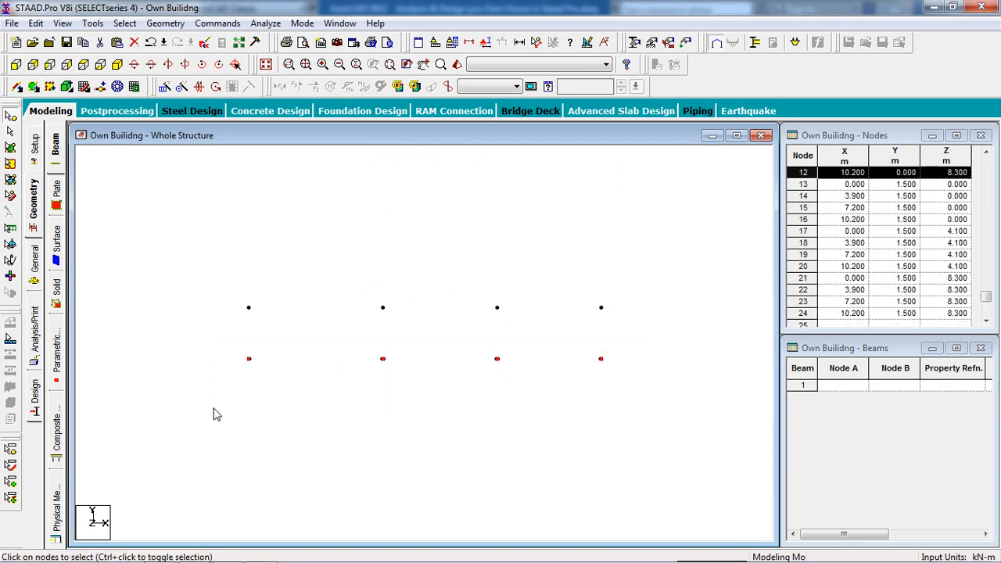
{"action": "left_click", "coordinate": [253, 402]}
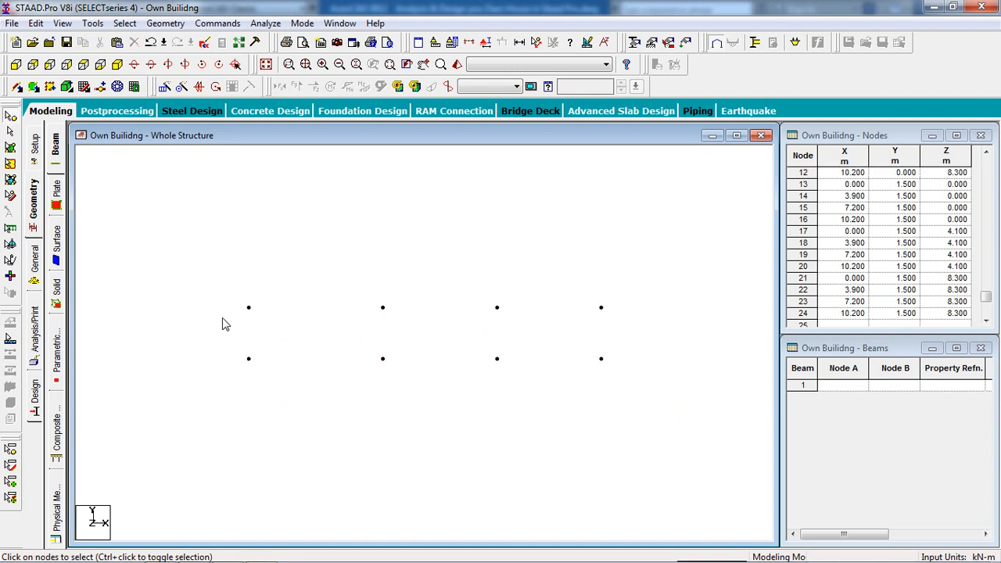
{"action": "left_click_drag", "start_coordinate": [643, 273], "coordinate": [222, 319]}
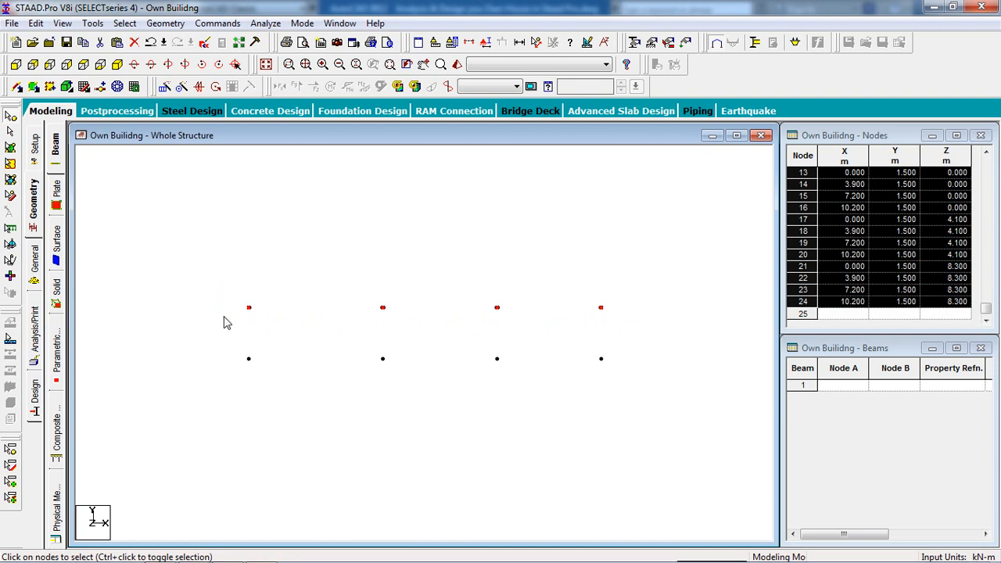
{"action": "left_click", "coordinate": [451, 302]}
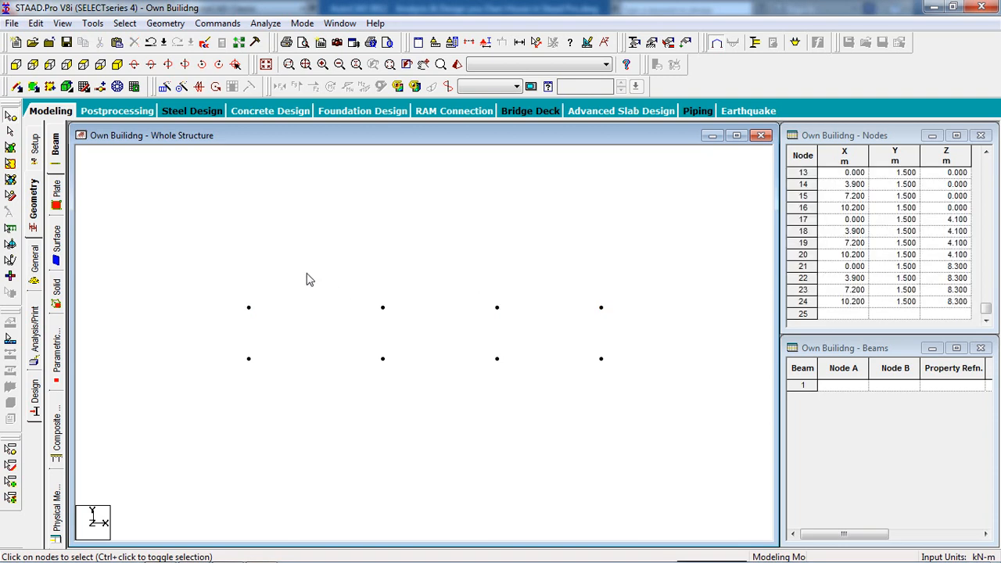
Isolate the twelve nodes at Y 1.5 m so only they are displayed, and show them in isometric view.
{"action": "left_click", "coordinate": [11, 131]}
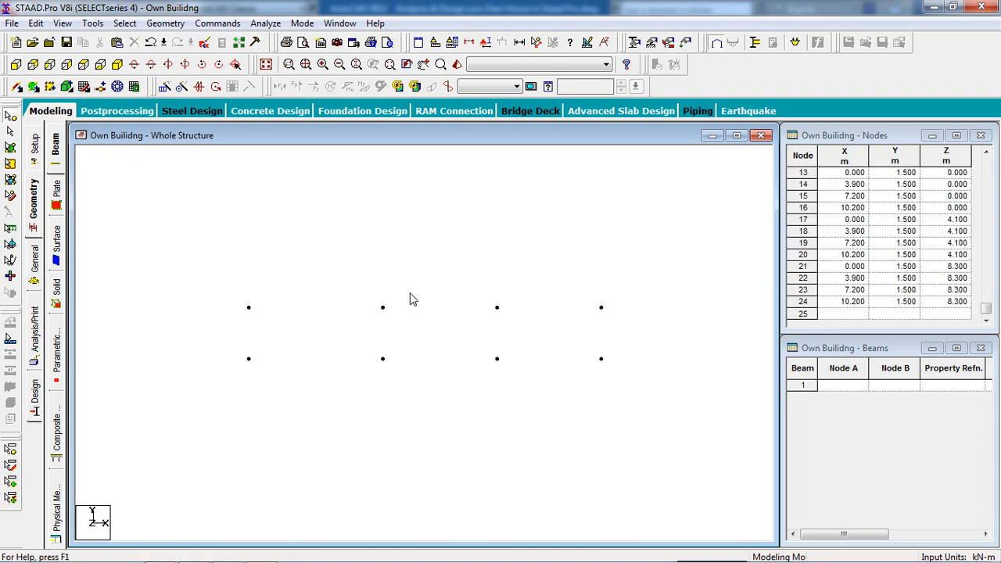
{"action": "left_click_drag", "start_coordinate": [632, 278], "coordinate": [218, 324]}
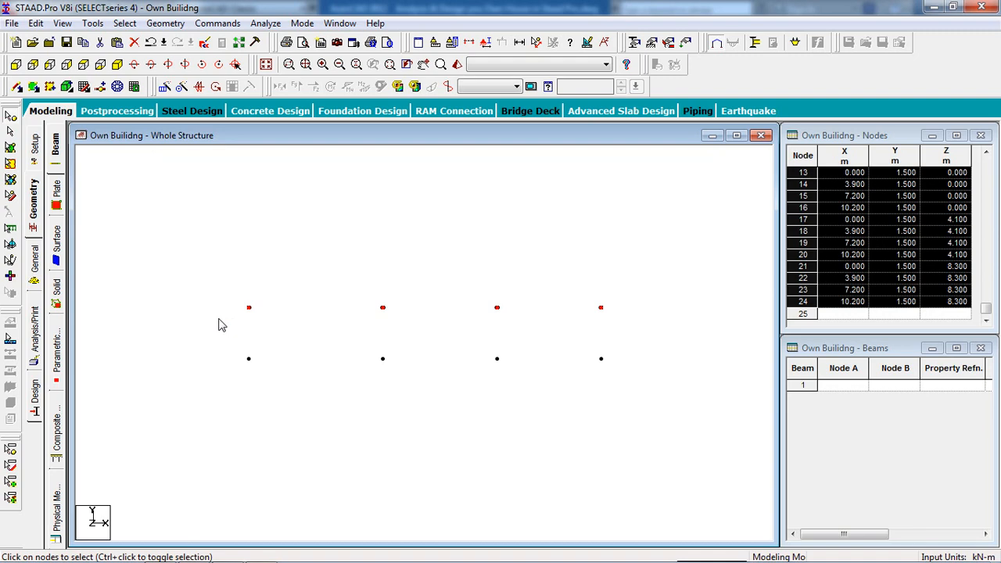
{"action": "left_click", "coordinate": [61, 23]}
{"action": "left_click", "coordinate": [82, 70]}
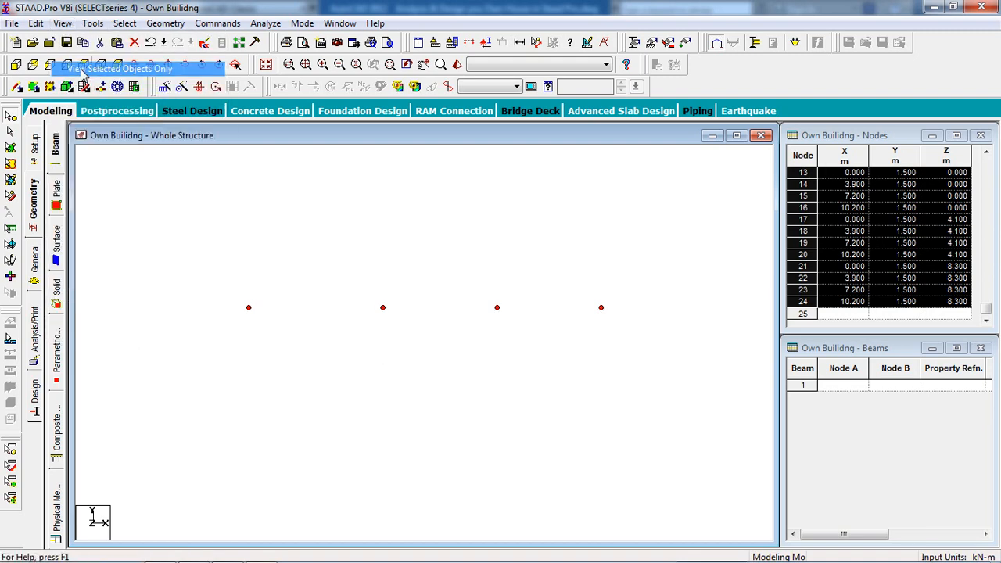
{"action": "left_click", "coordinate": [116, 66]}
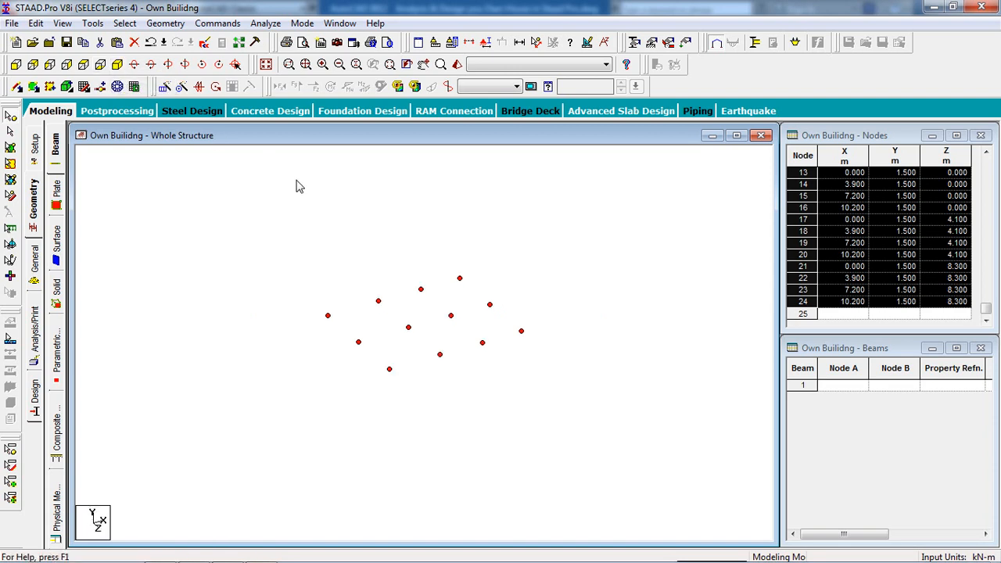
{"action": "left_click", "coordinate": [286, 179]}
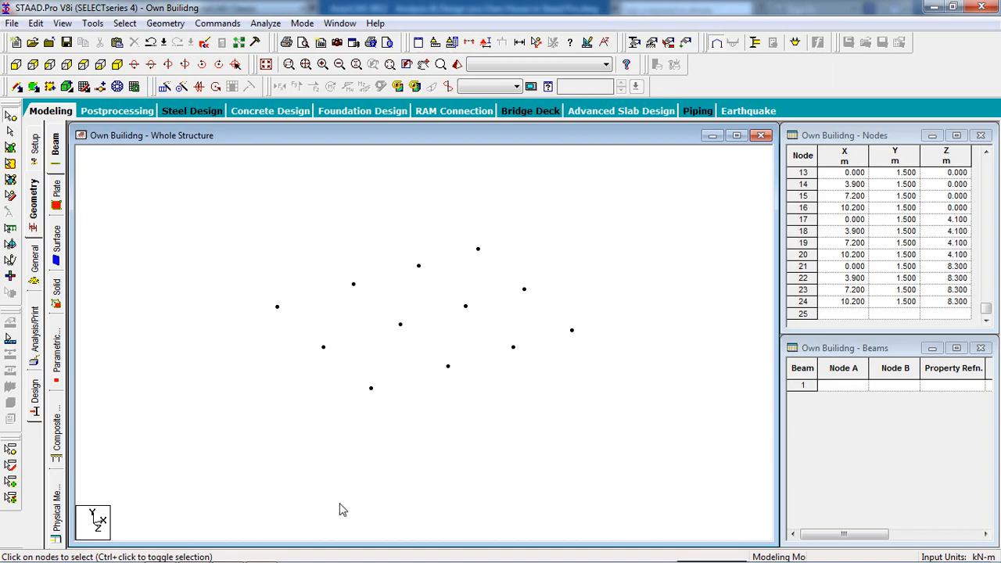
Check the 3.0 m bay's secondary beam offset in AutoCAD and copy the STAAD.Pro first-row nodes at X 7.2 and 10.2 m by 2 m along Z.
{"action": "left_click", "coordinate": [227, 555]}
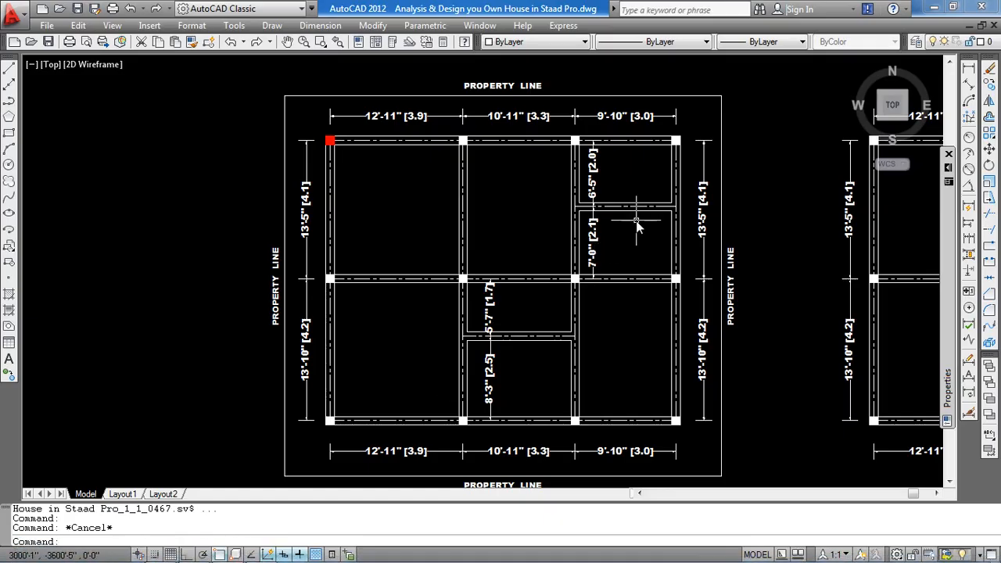
{"action": "scroll", "coordinate": [643, 215], "scroll_direction": "up", "scroll_amount": 2}
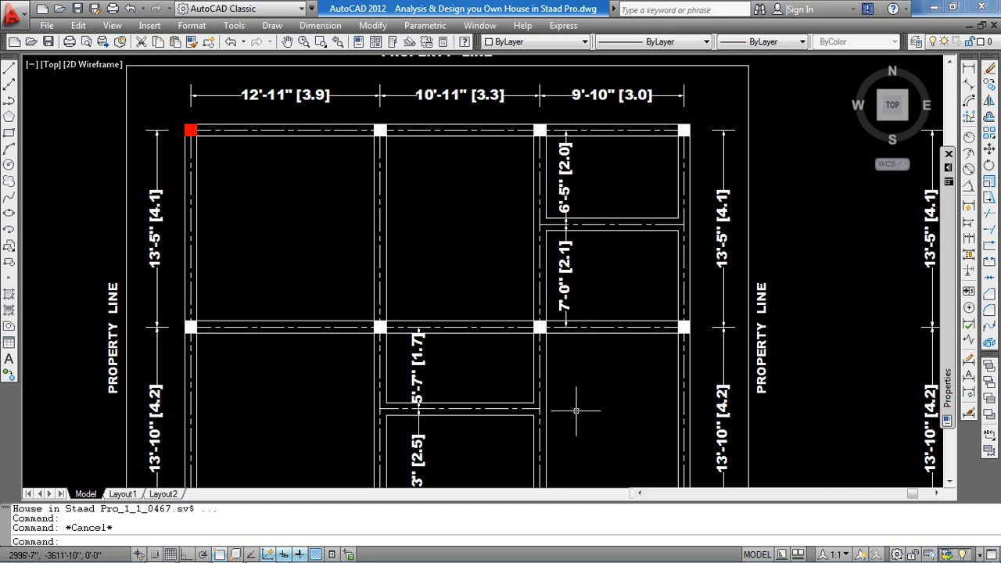
{"action": "mouse_move", "coordinate": [261, 554]}
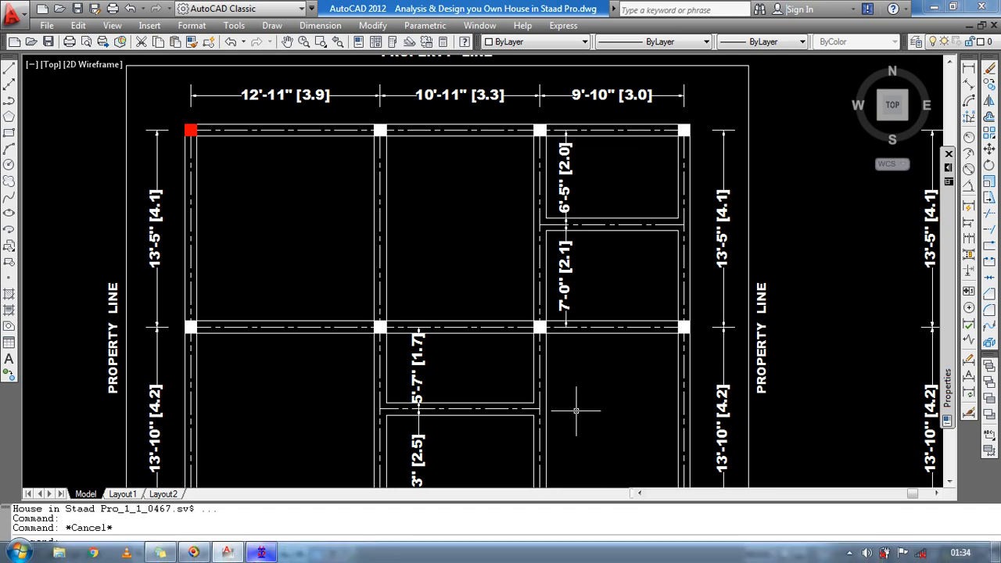
{"action": "left_click", "coordinate": [261, 554]}
{"action": "left_click_drag", "start_coordinate": [499, 227], "coordinate": [410, 285]}
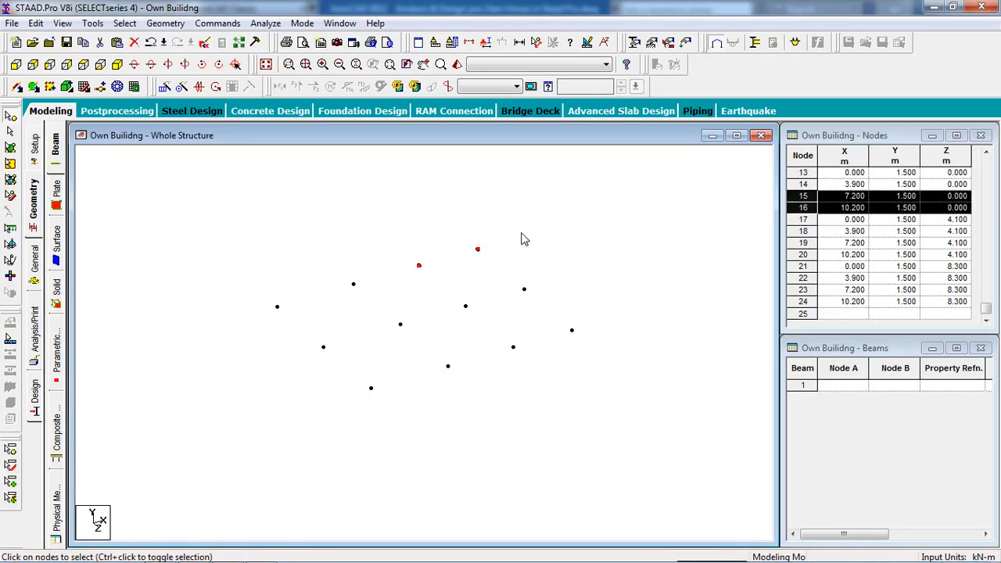
{"action": "key", "text": "ctrl+v"}
{"action": "left_click_drag", "start_coordinate": [429, 342], "coordinate": [401, 343]}
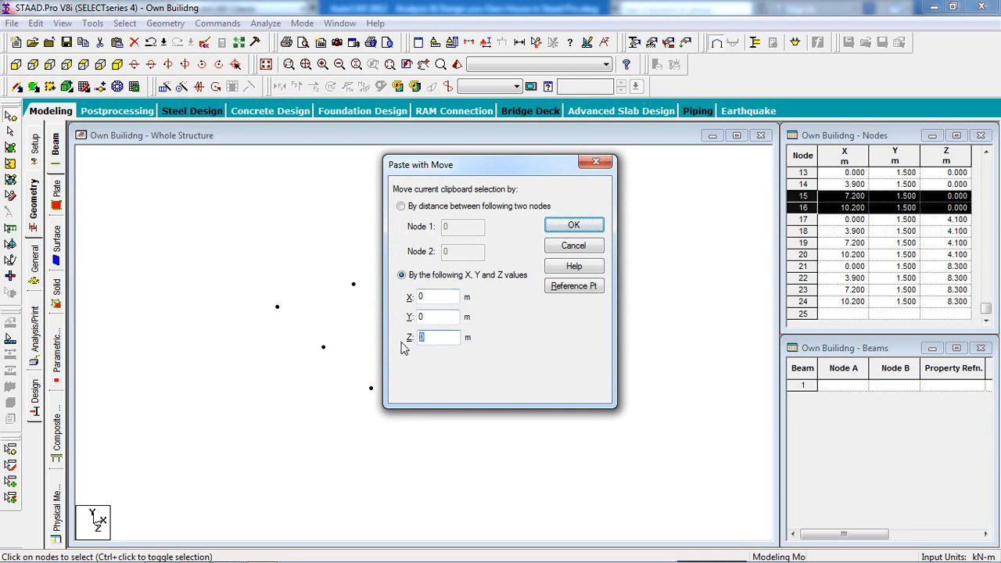
{"action": "type", "text": "2.0"}
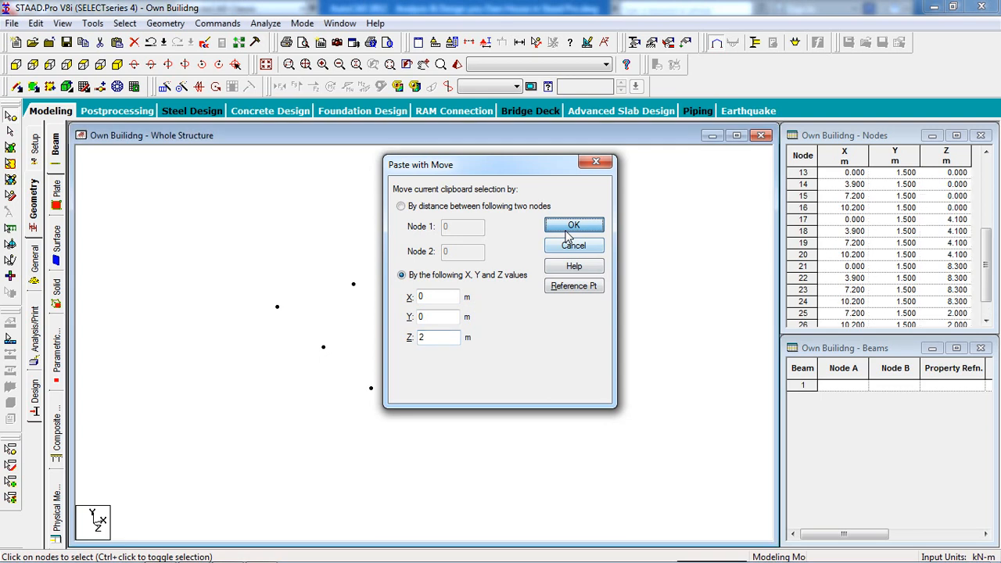
{"action": "left_click", "coordinate": [572, 226]}
{"action": "left_click", "coordinate": [553, 271]}
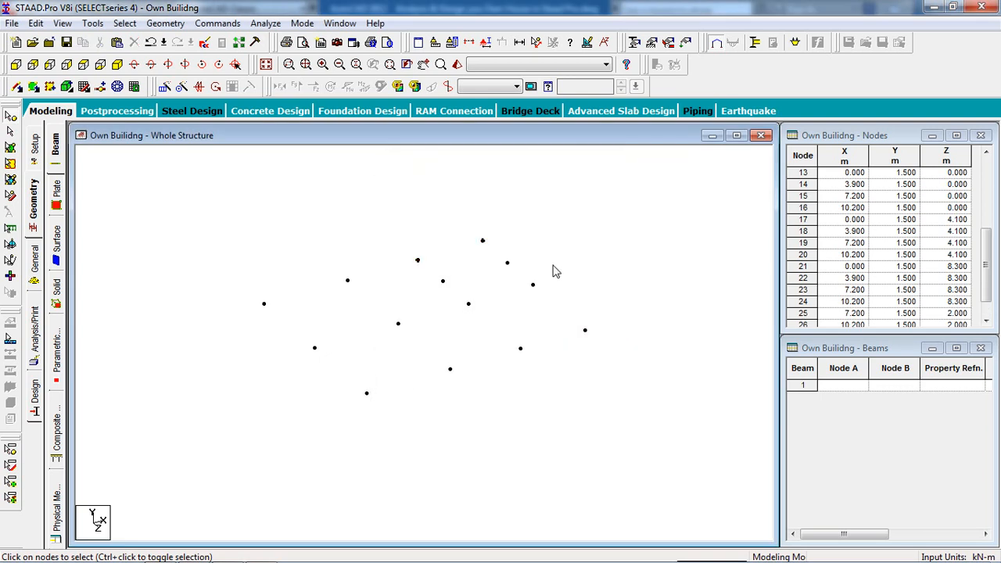
Switch to AutoCAD and examine the secondary beam's offset in the lower 3.3 m bay of the layout plan.
{"action": "left_click", "coordinate": [507, 263]}
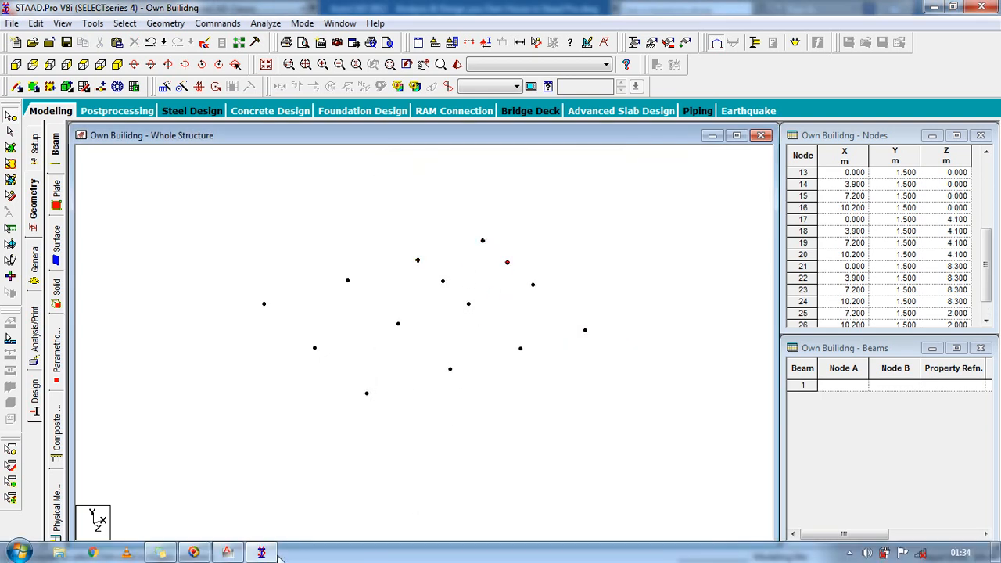
{"action": "left_click", "coordinate": [228, 553]}
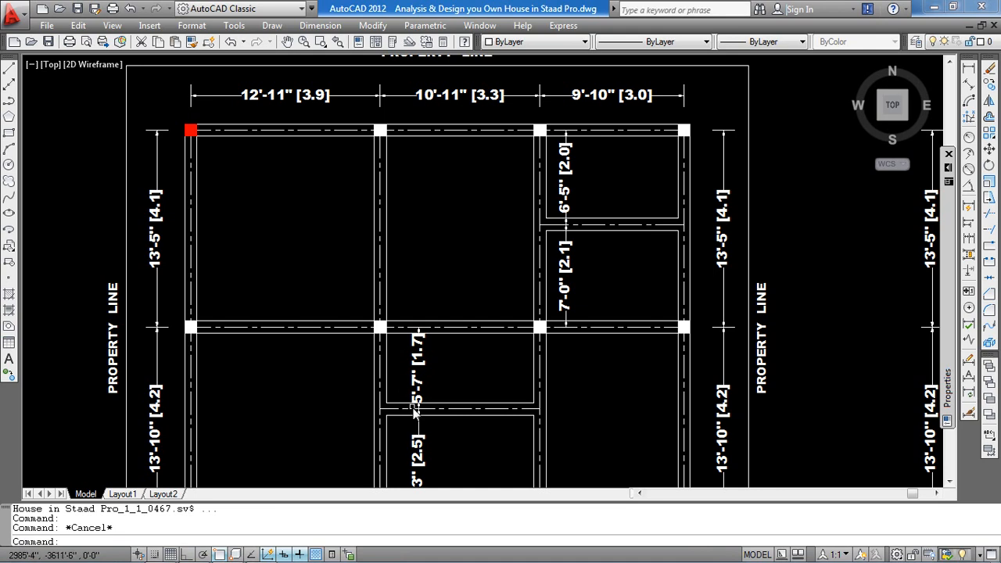
{"action": "middle_click_drag", "start_coordinate": [464, 388], "coordinate": [471, 340]}
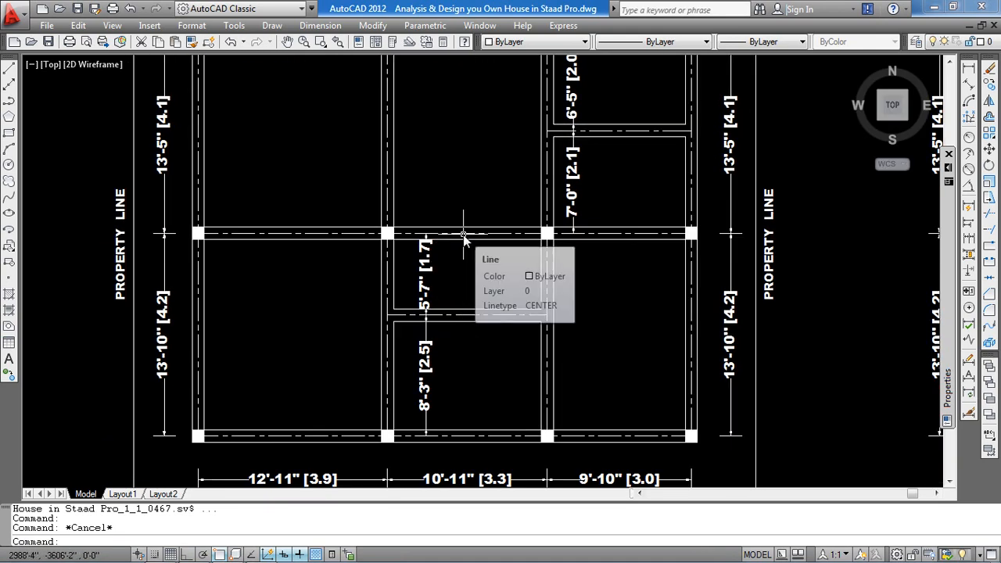
{"action": "middle_click_drag", "start_coordinate": [467, 349], "coordinate": [470, 364]}
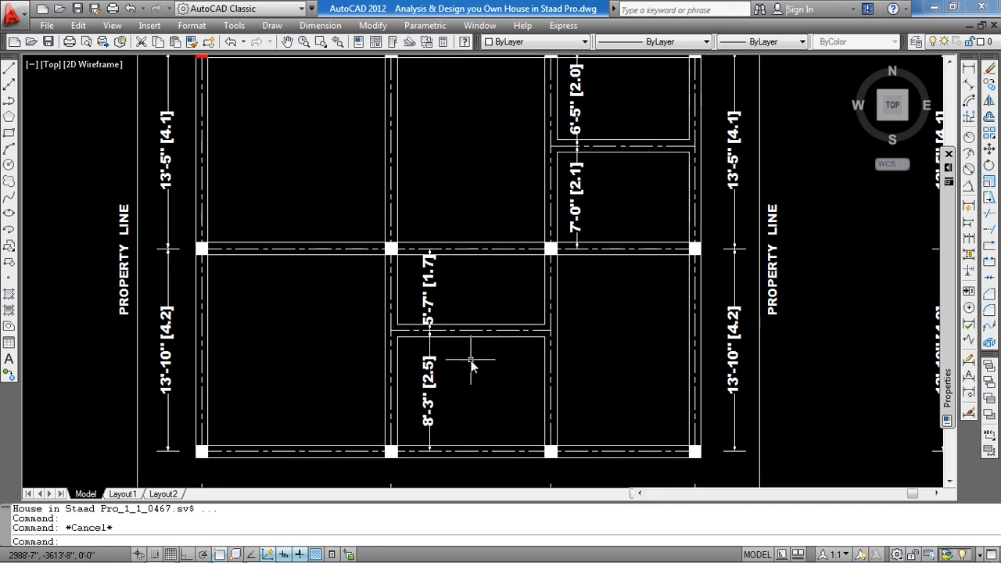
Switch to STAAD.Pro and copy the middle-row nodes at X 3.9 and 7.2 m by 1.7 m along Z.
{"action": "left_click", "coordinate": [260, 554]}
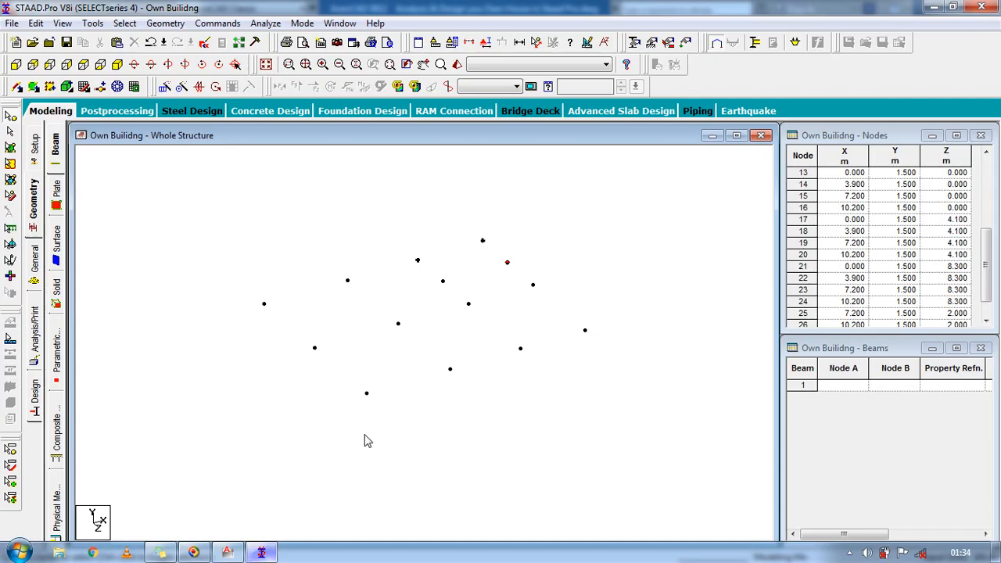
{"action": "left_click", "coordinate": [399, 325]}
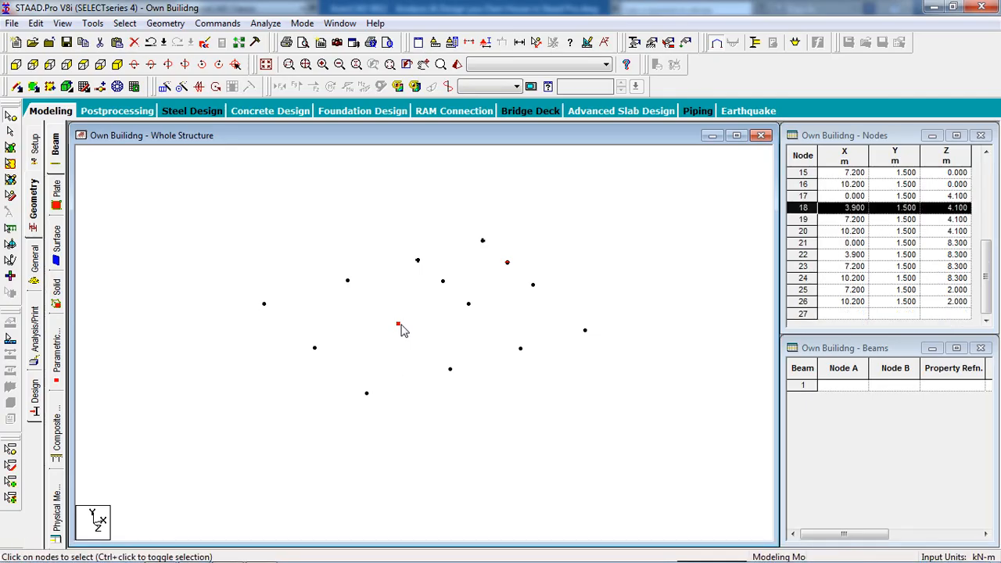
{"action": "left_click", "coordinate": [468, 304], "text": "ctrl"}
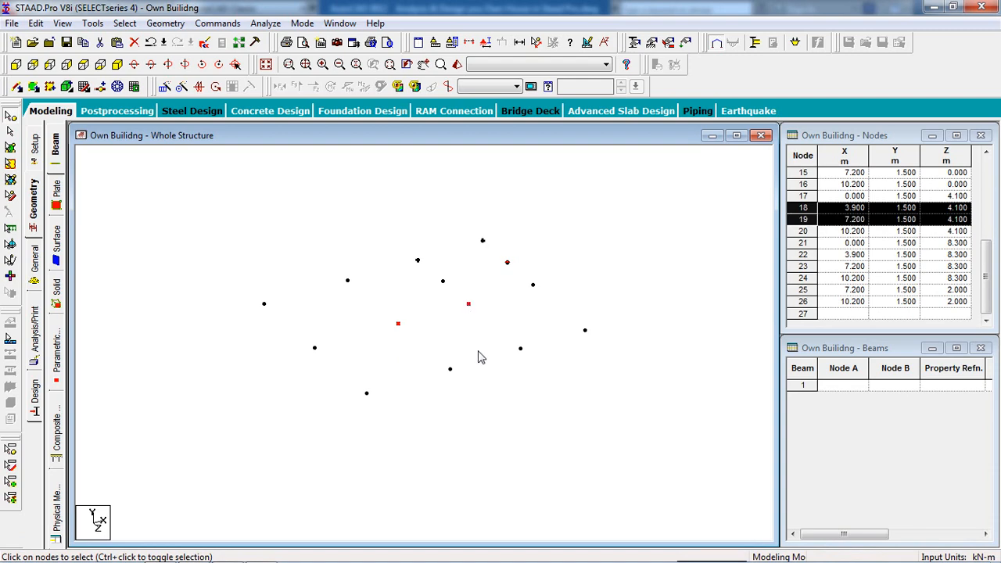
{"action": "key", "text": "ctrl+v"}
{"action": "left_click_drag", "start_coordinate": [431, 341], "coordinate": [393, 352]}
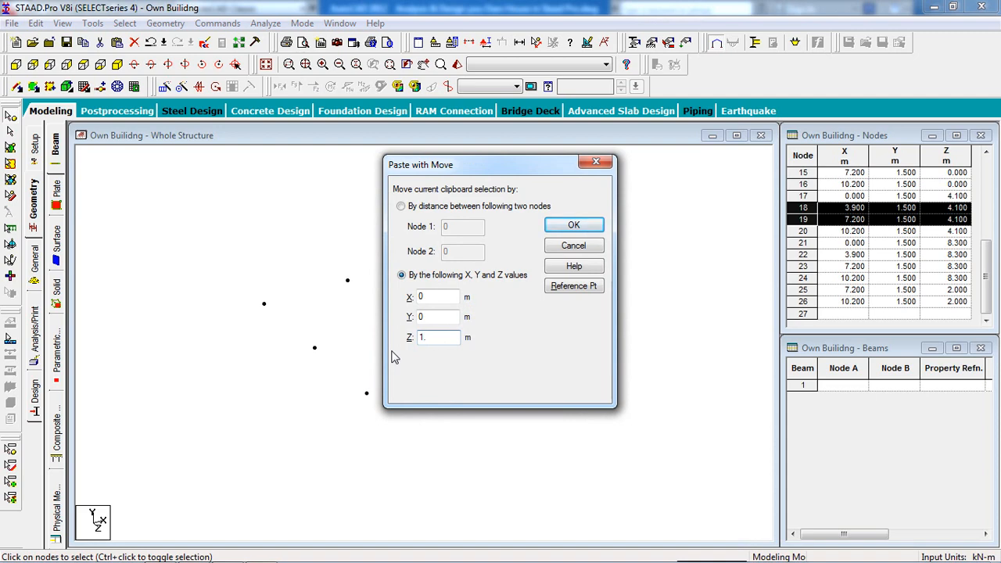
{"action": "left_click", "coordinate": [574, 226]}
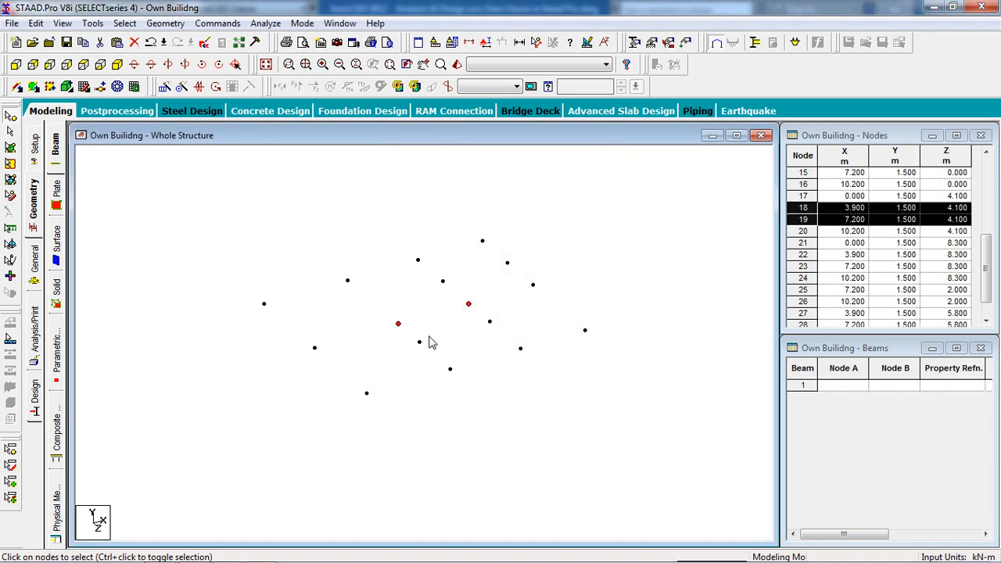
{"action": "left_click", "coordinate": [450, 365]}
{"action": "scroll", "coordinate": [448, 359], "scroll_direction": "up", "scroll_amount": 1}
{"action": "middle_click_drag", "start_coordinate": [480, 342], "coordinate": [493, 355]}
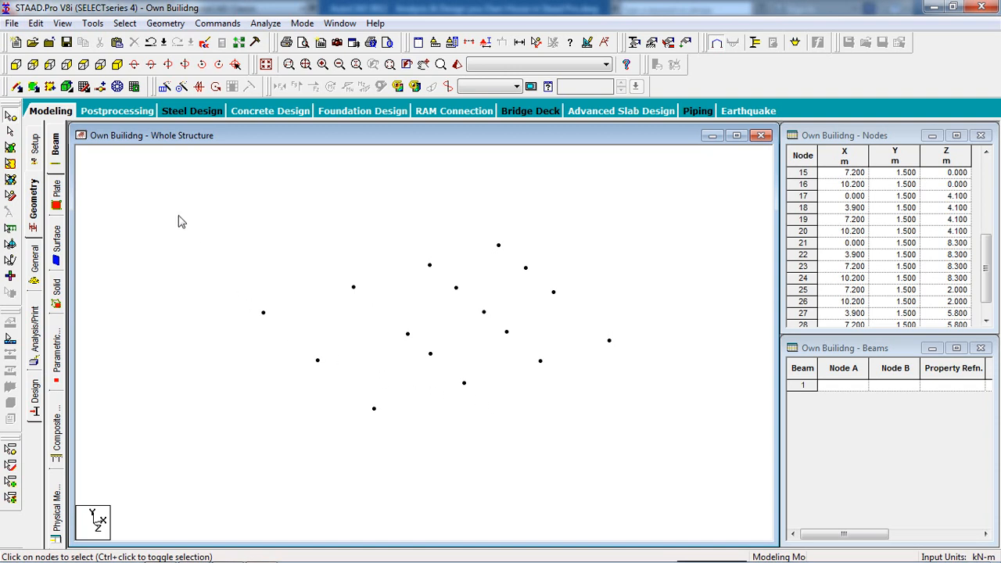
{"action": "left_click", "coordinate": [17, 87]}
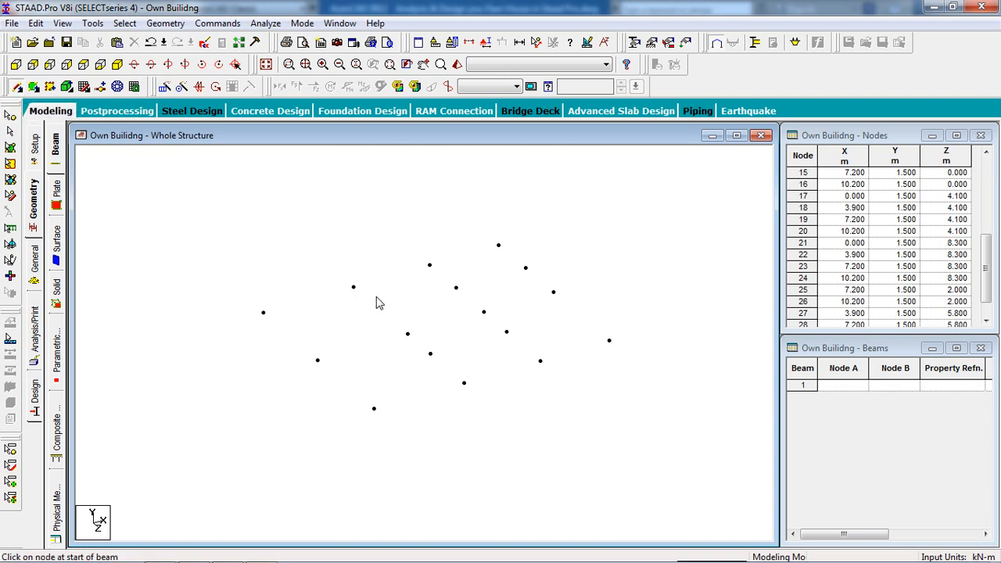
{"action": "key", "text": "Escape"}
Select all nodes at the Y 1.5 m level and connect them with beams along the X axis.
{"action": "scroll", "coordinate": [510, 262], "scroll_direction": "down", "scroll_amount": 1}
{"action": "left_click_drag", "start_coordinate": [636, 220], "coordinate": [266, 444]}
{"action": "left_click", "coordinate": [10, 115]}
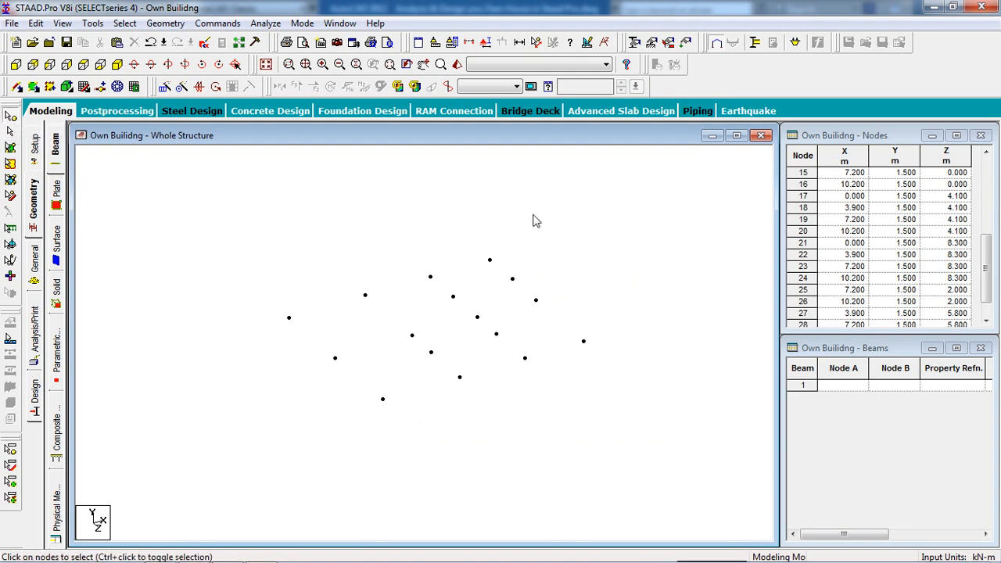
{"action": "left_click_drag", "start_coordinate": [648, 249], "coordinate": [224, 459]}
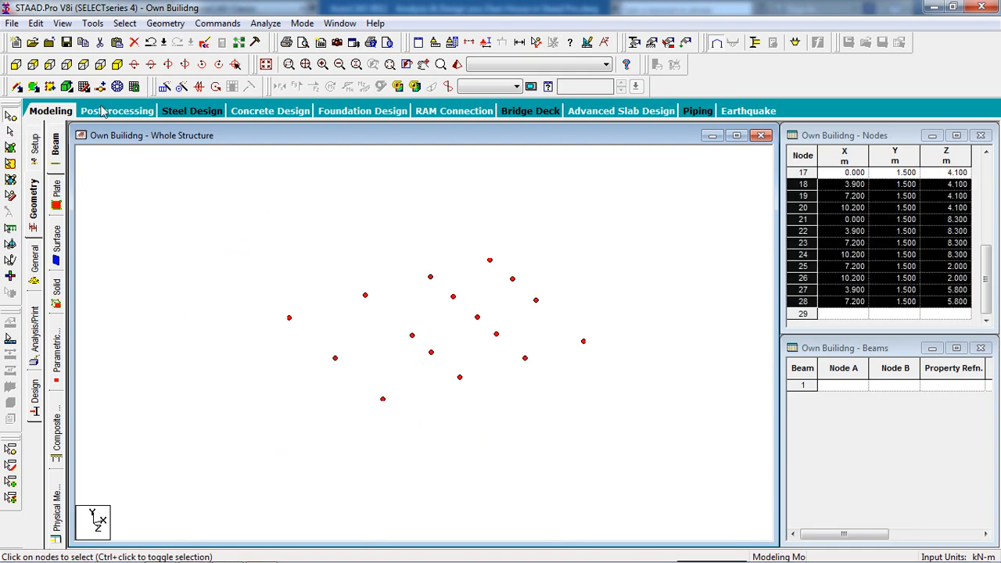
{"action": "left_click", "coordinate": [121, 23]}
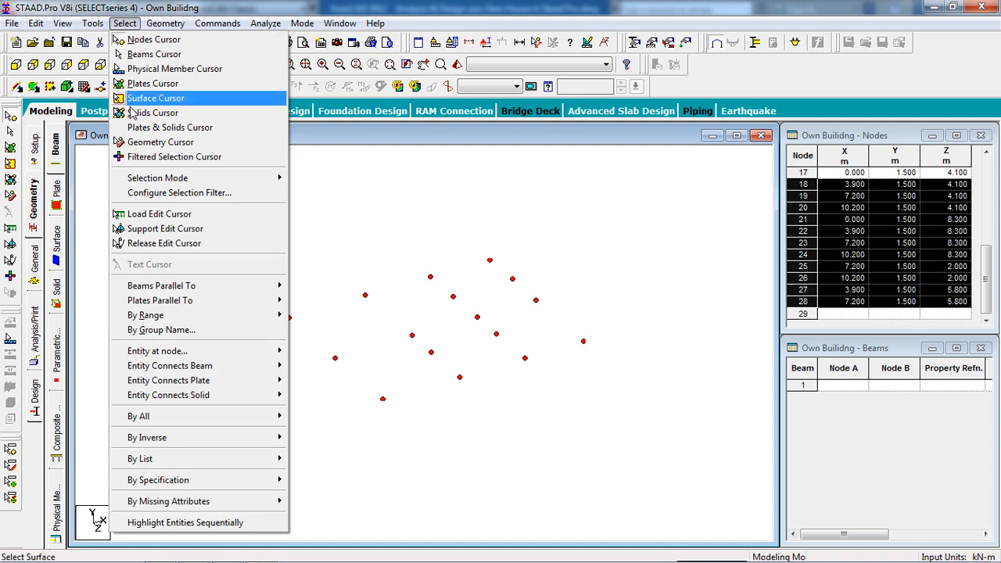
{"action": "mouse_move", "coordinate": [189, 287]}
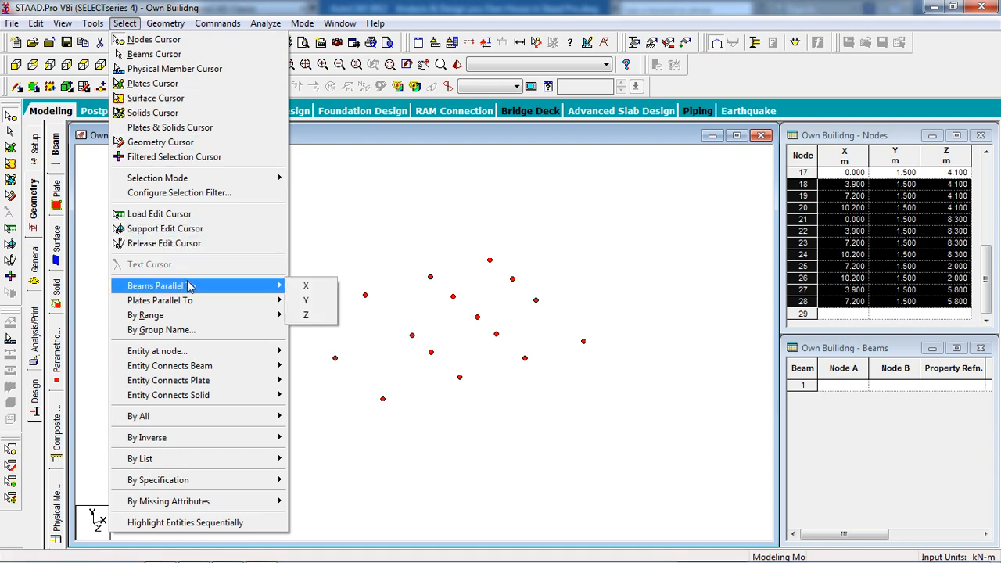
{"action": "mouse_move", "coordinate": [166, 25]}
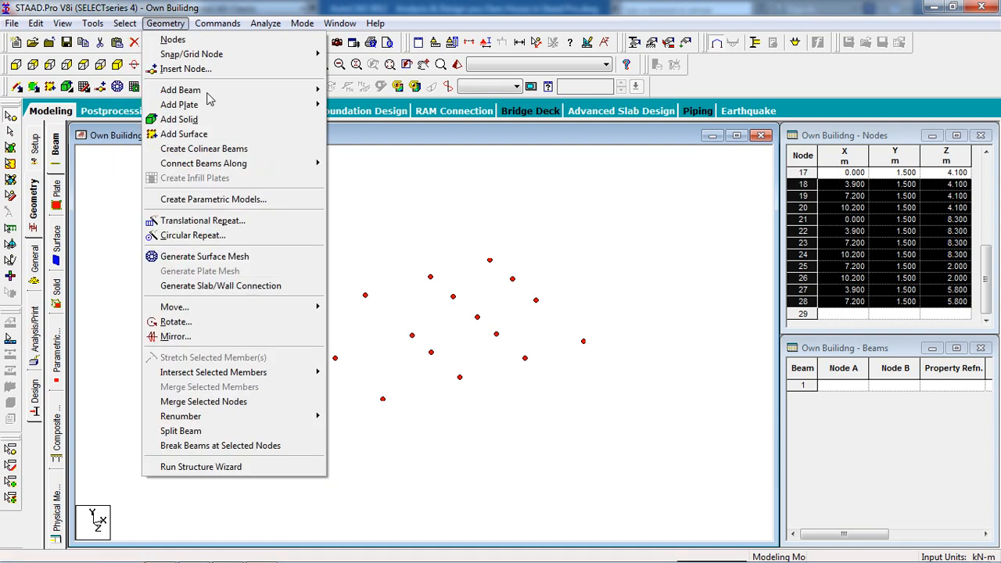
{"action": "mouse_move", "coordinate": [268, 163]}
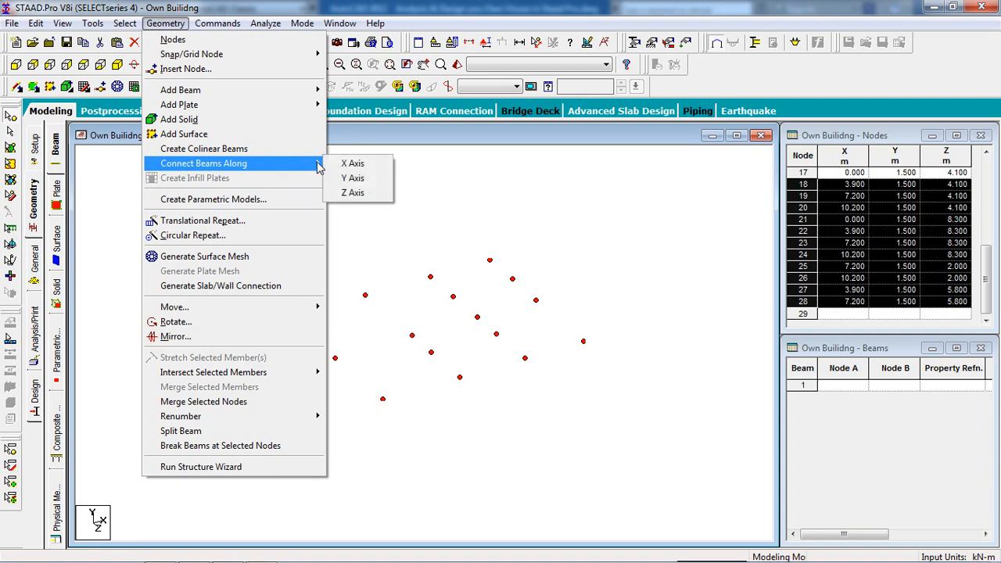
{"action": "left_click", "coordinate": [341, 164]}
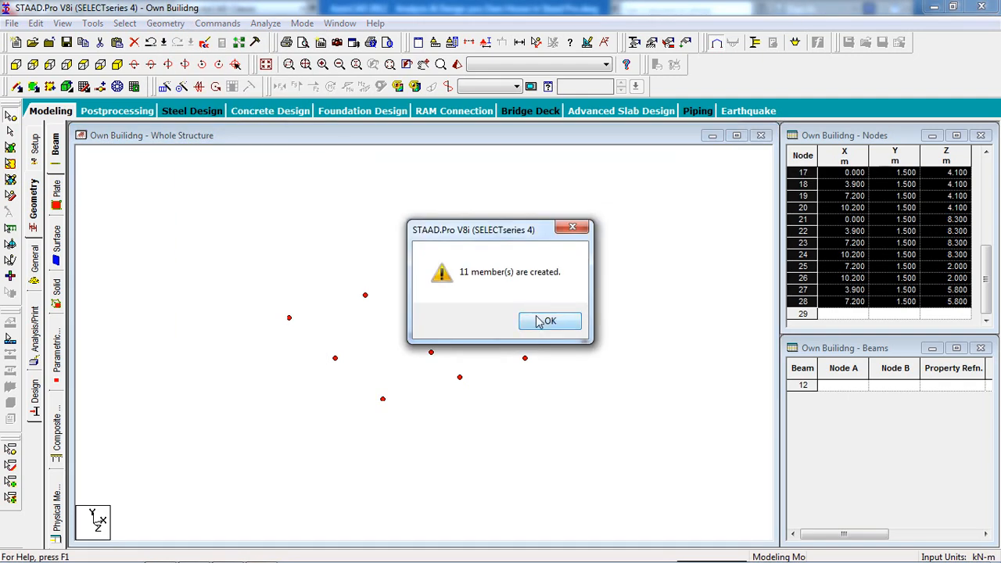
{"action": "left_click", "coordinate": [546, 321]}
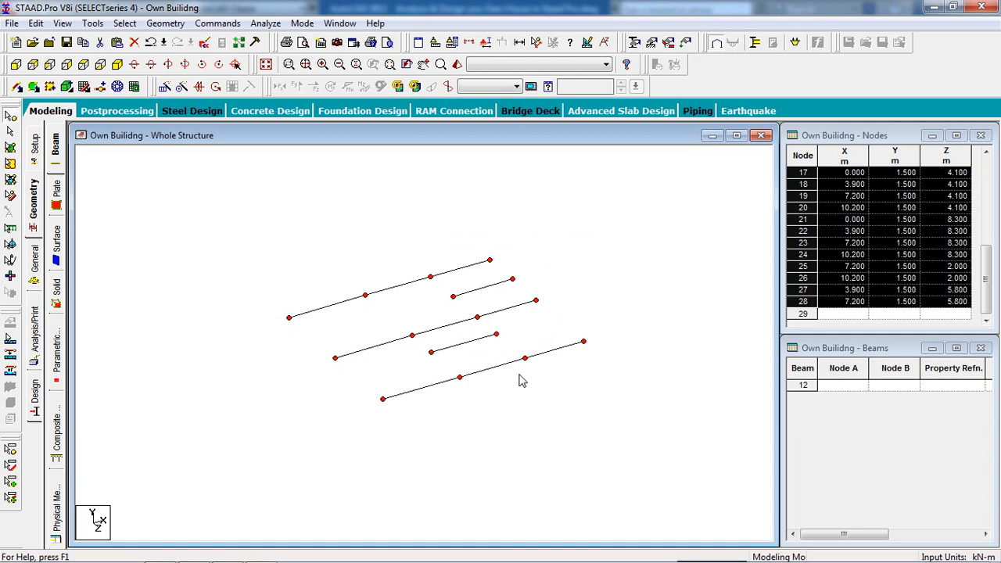
Reselect all nodes at the Y 1.5 m level and connect them with beams along the Z axis.
{"action": "left_click", "coordinate": [553, 403]}
{"action": "left_click_drag", "start_coordinate": [623, 228], "coordinate": [245, 461]}
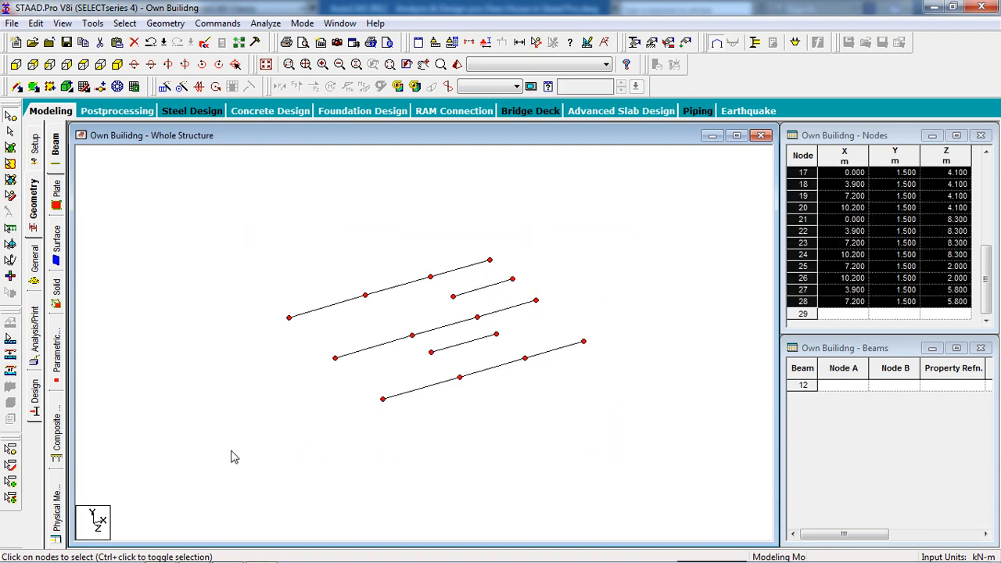
{"action": "left_click", "coordinate": [160, 23]}
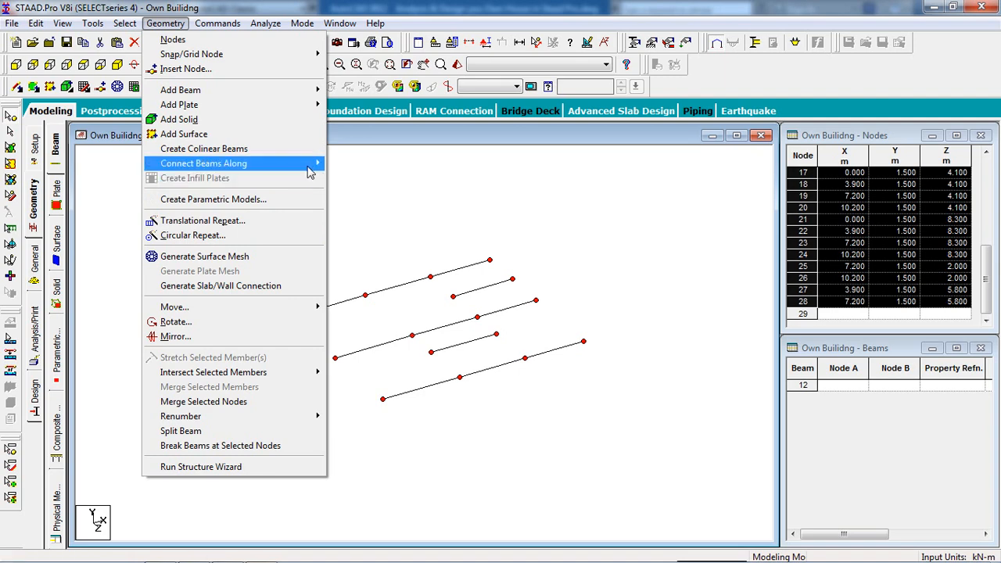
{"action": "mouse_move", "coordinate": [313, 163]}
{"action": "left_click", "coordinate": [348, 197]}
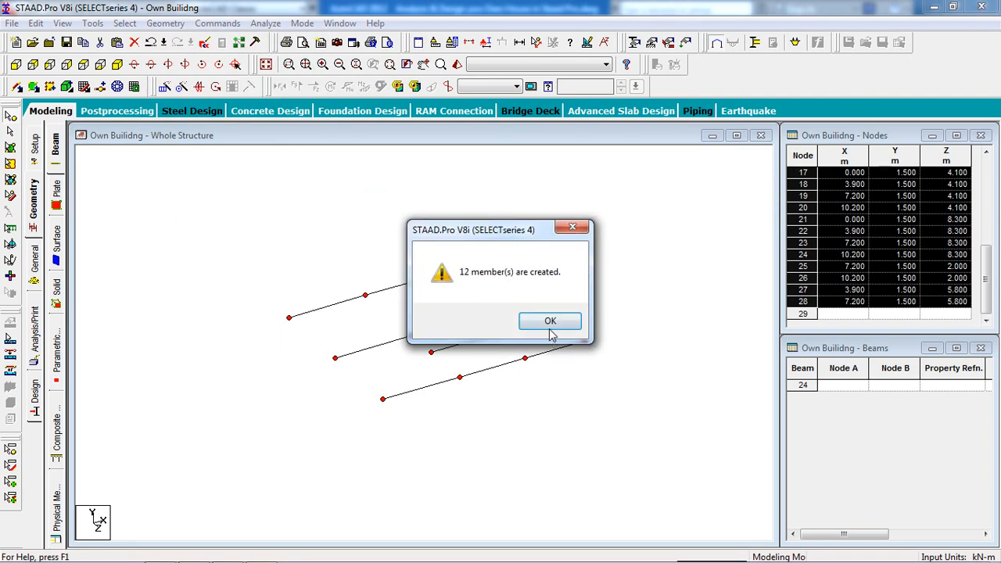
{"action": "left_click", "coordinate": [548, 319]}
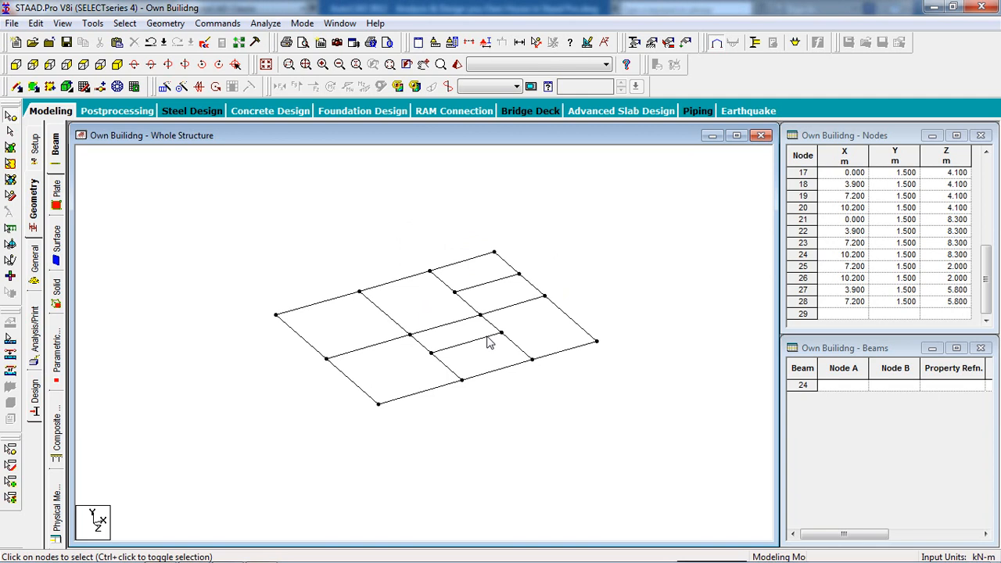
Display the whole structure in front view and copy all beams of the Y 1.5 m level by 3 m along Y.
{"action": "scroll", "coordinate": [488, 338], "scroll_direction": "up", "scroll_amount": 2}
{"action": "scroll", "coordinate": [492, 338], "scroll_direction": "down", "scroll_amount": 2}
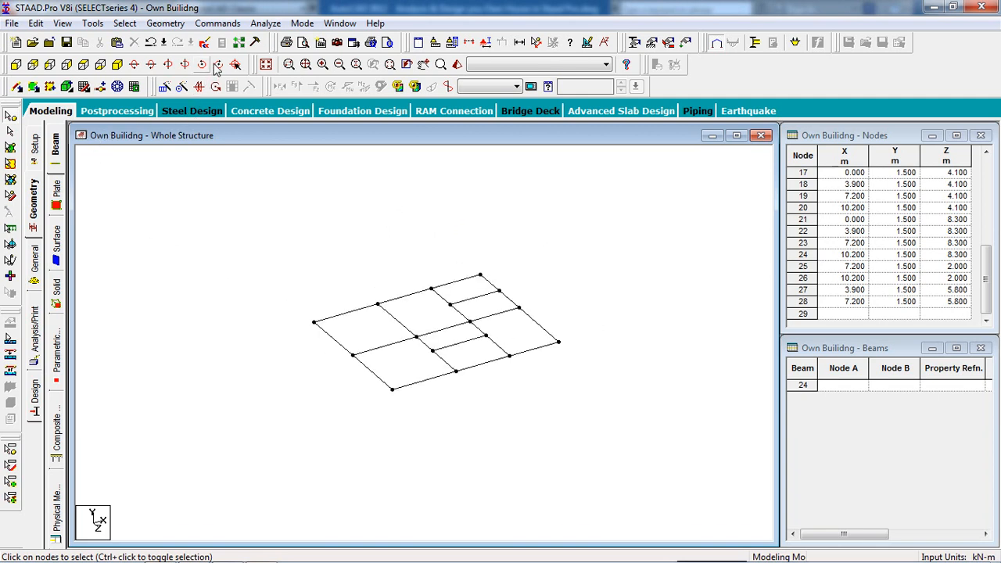
{"action": "left_click", "coordinate": [266, 64]}
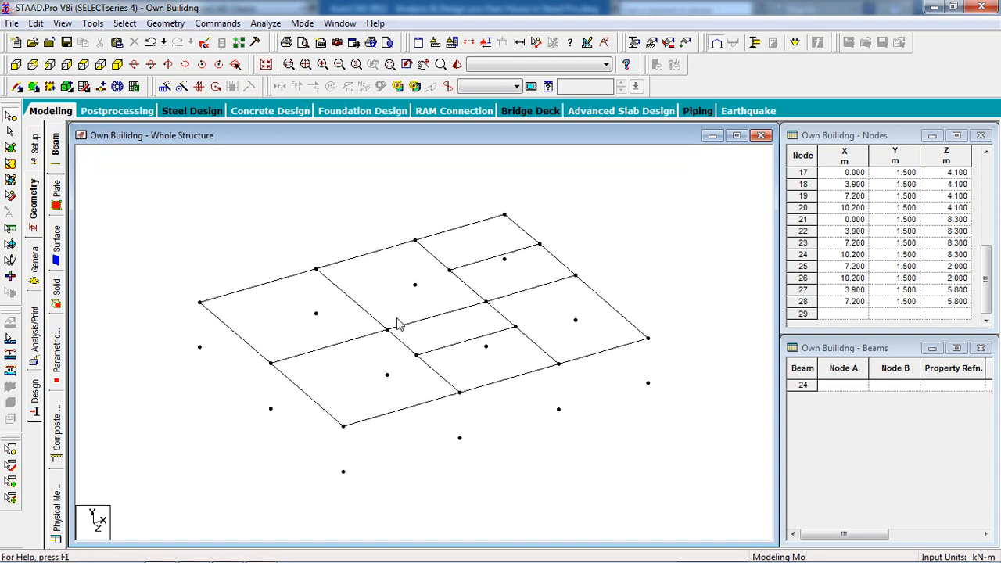
{"action": "left_click", "coordinate": [33, 86]}
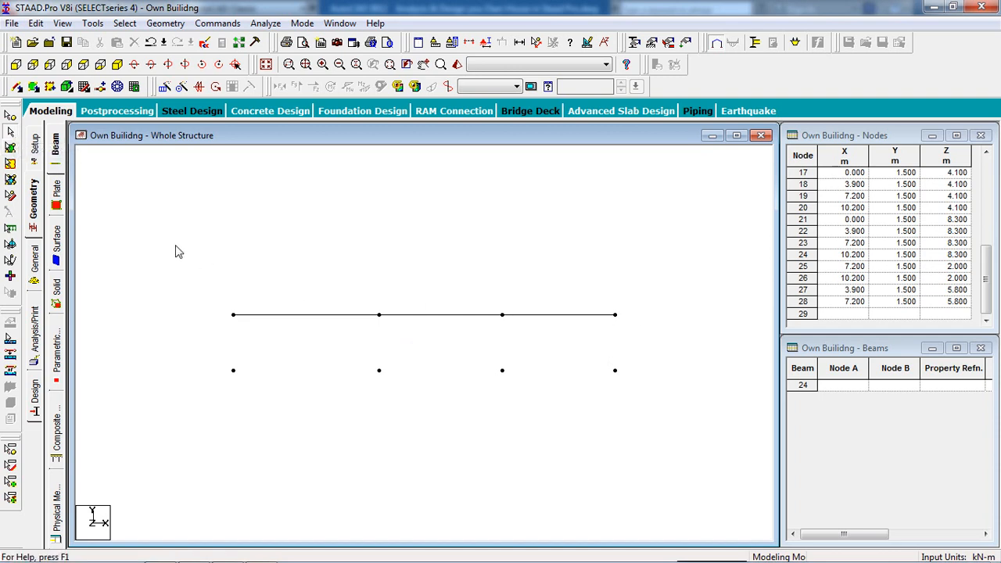
{"action": "left_click_drag", "start_coordinate": [175, 321], "coordinate": [174, 321]}
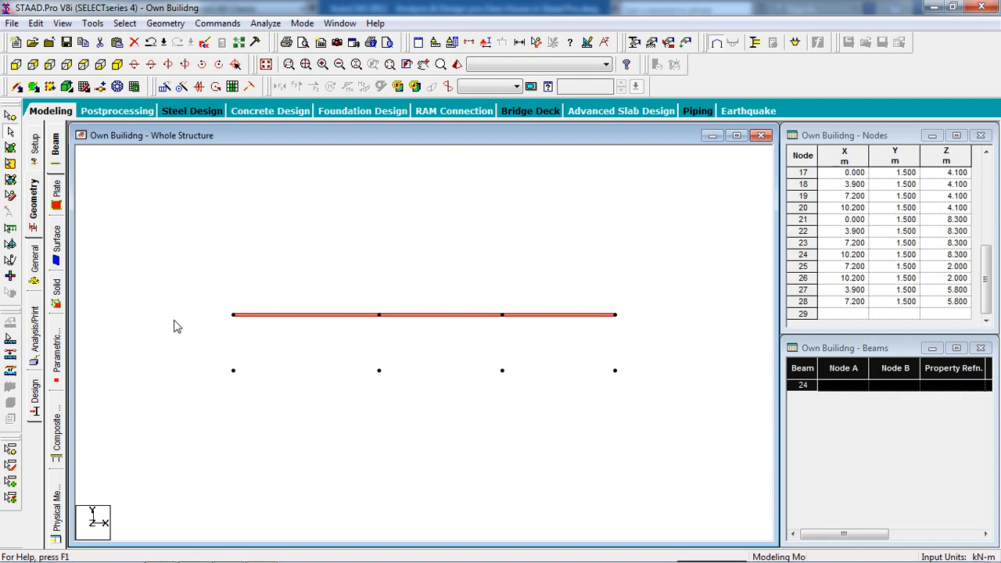
{"action": "key", "text": "ctrl+v"}
{"action": "left_click_drag", "start_coordinate": [434, 321], "coordinate": [397, 315]}
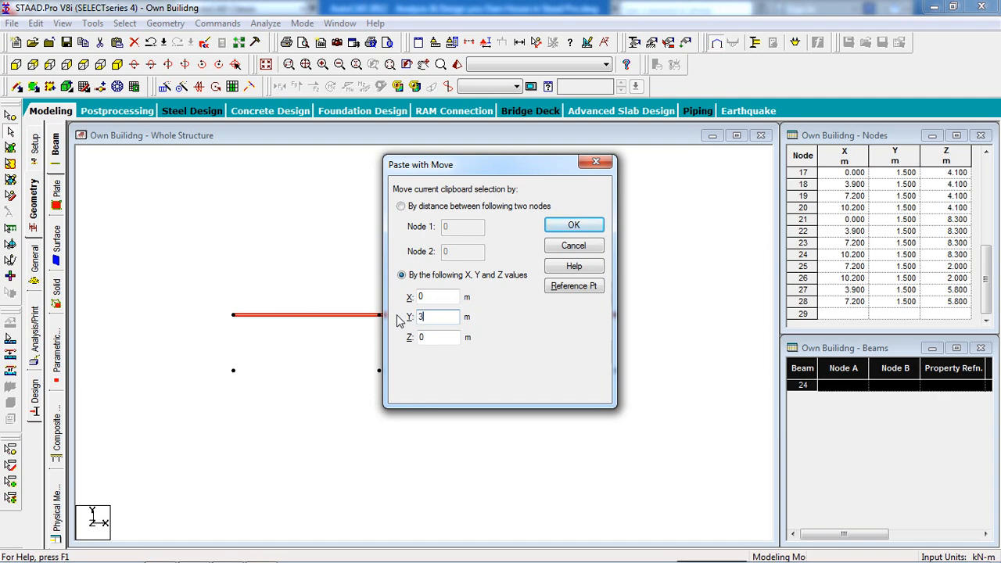
{"action": "left_click", "coordinate": [575, 225]}
{"action": "left_click", "coordinate": [516, 325]}
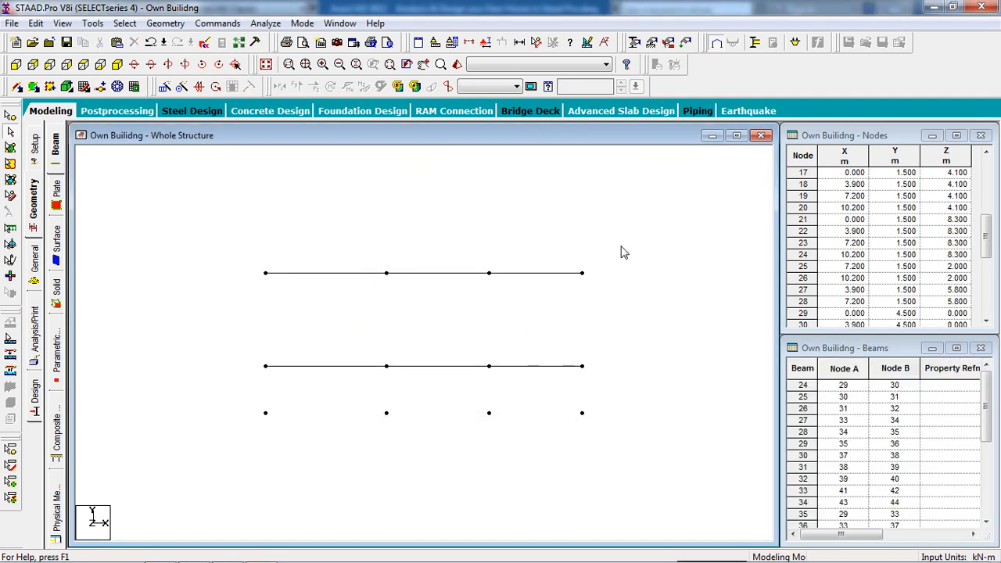
Copy all beams of the Y 4.5 m level by 3 m along Y to form the roof level.
{"action": "left_click_drag", "start_coordinate": [631, 253], "coordinate": [205, 312]}
{"action": "key", "text": "ctrl+v"}
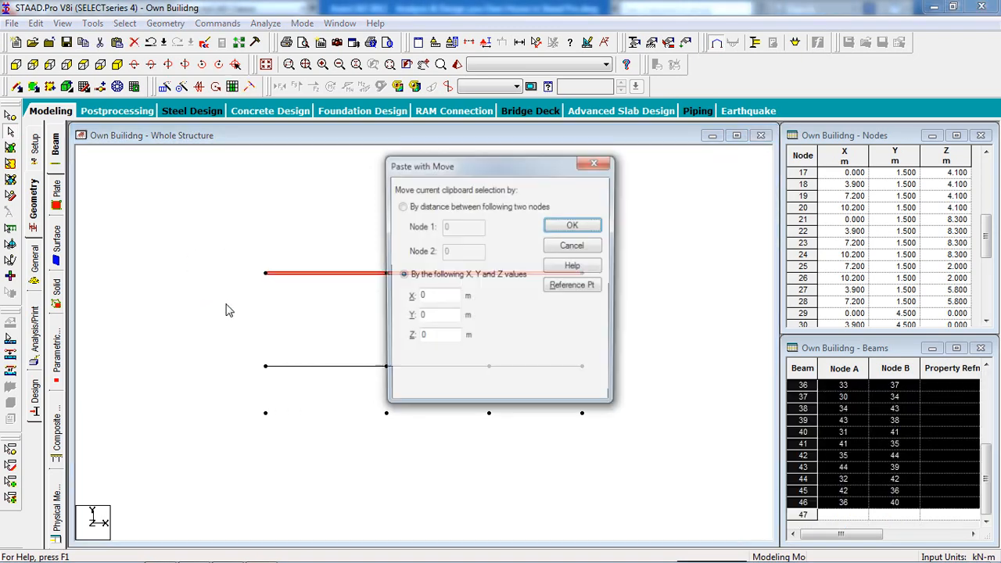
{"action": "key", "text": "Tab"}
{"action": "type", "text": "3"}
{"action": "left_click", "coordinate": [588, 228]}
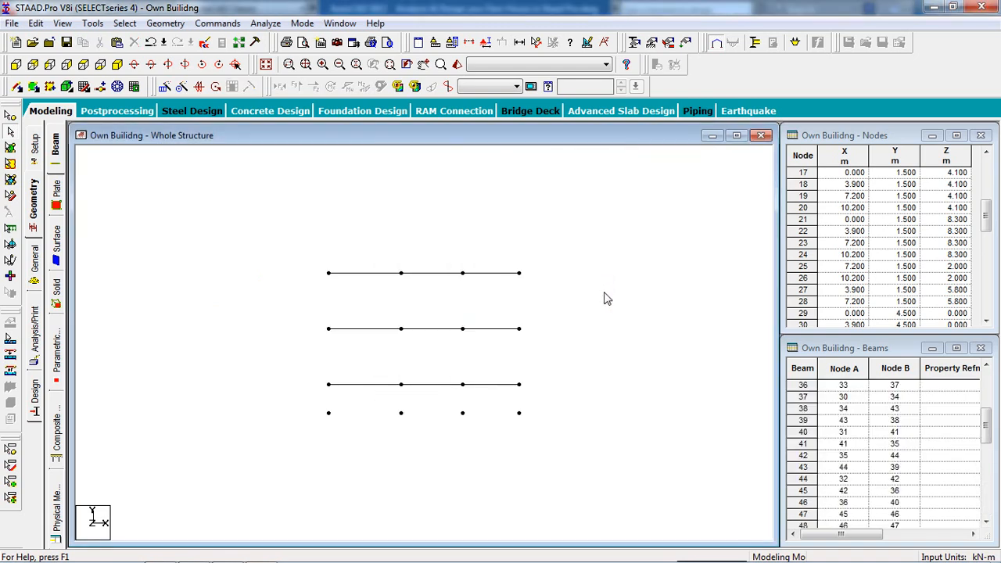
Isolate the uppermost level's beams so only they are displayed, and show them unselected in isometric view.
{"action": "scroll", "coordinate": [487, 317], "scroll_direction": "up", "scroll_amount": 1}
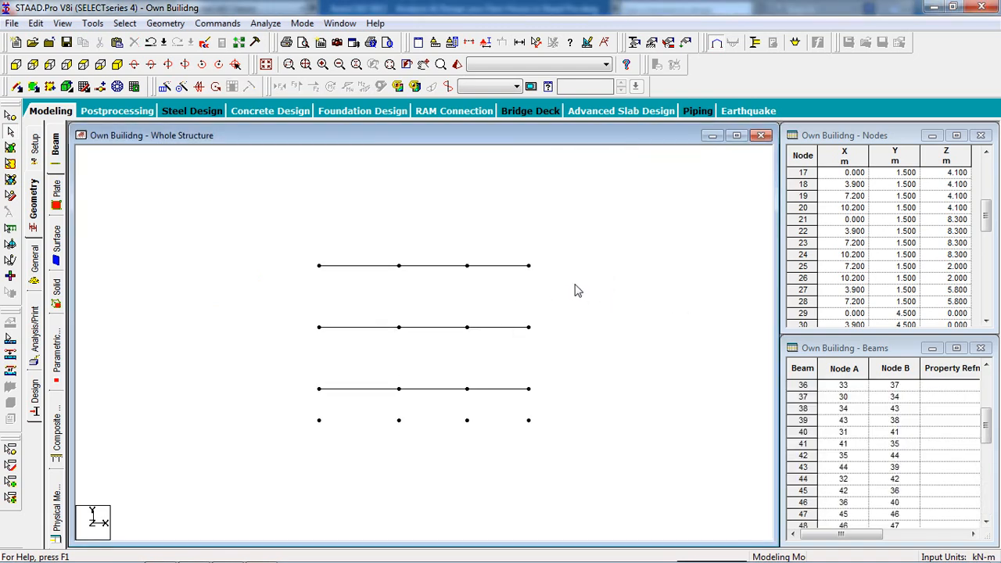
{"action": "middle_click_drag", "start_coordinate": [574, 293], "coordinate": [523, 313]}
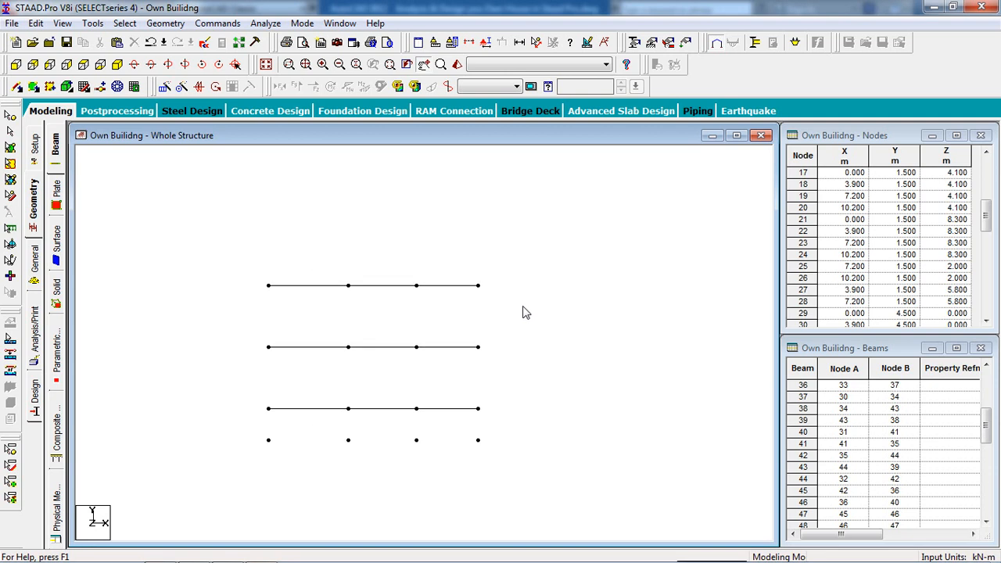
{"action": "left_click", "coordinate": [117, 64]}
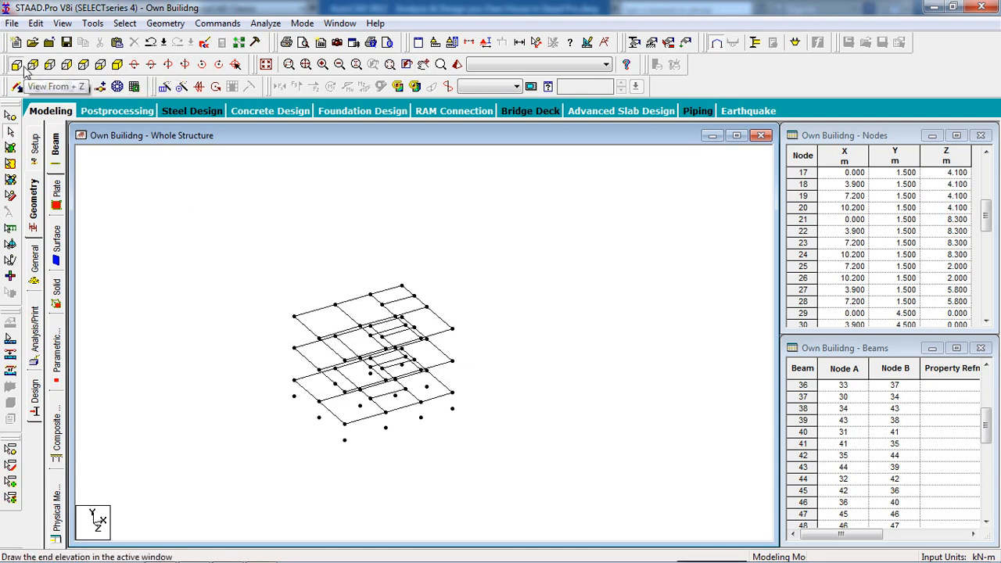
{"action": "left_click", "coordinate": [31, 66]}
{"action": "left_click_drag", "start_coordinate": [549, 249], "coordinate": [211, 291]}
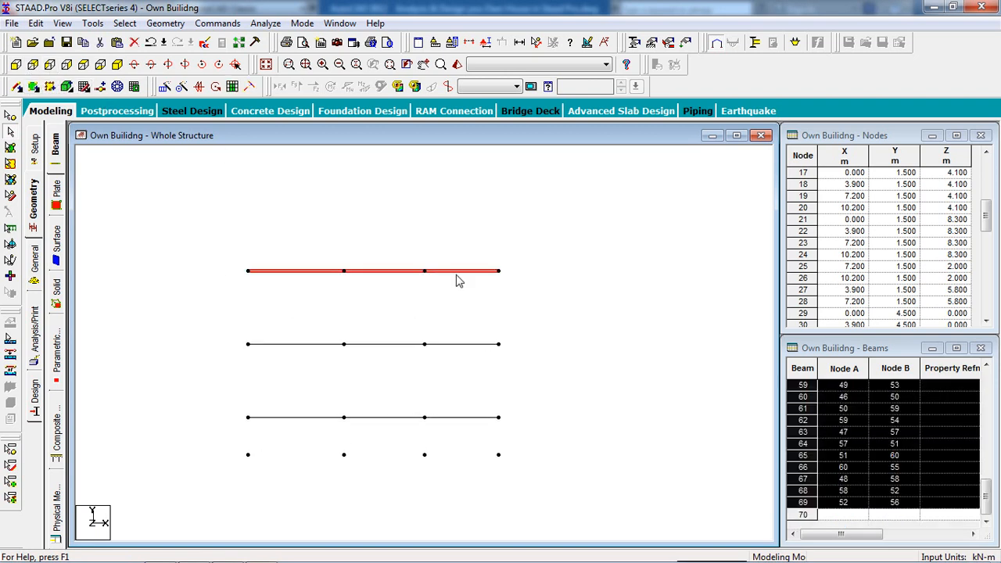
{"action": "left_click", "coordinate": [125, 24]}
{"action": "mouse_move", "coordinate": [69, 28]}
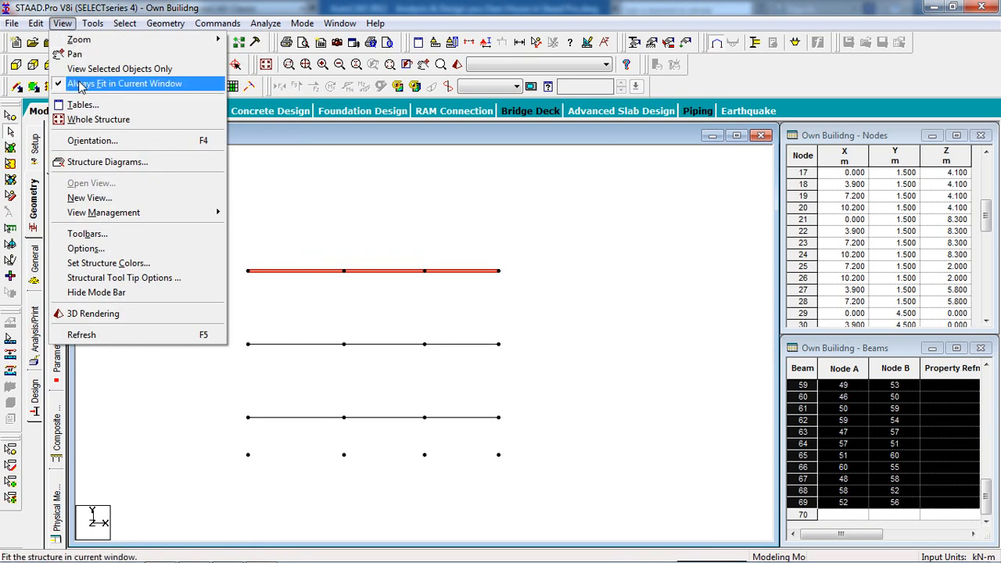
{"action": "left_click", "coordinate": [119, 69]}
{"action": "left_click", "coordinate": [117, 64]}
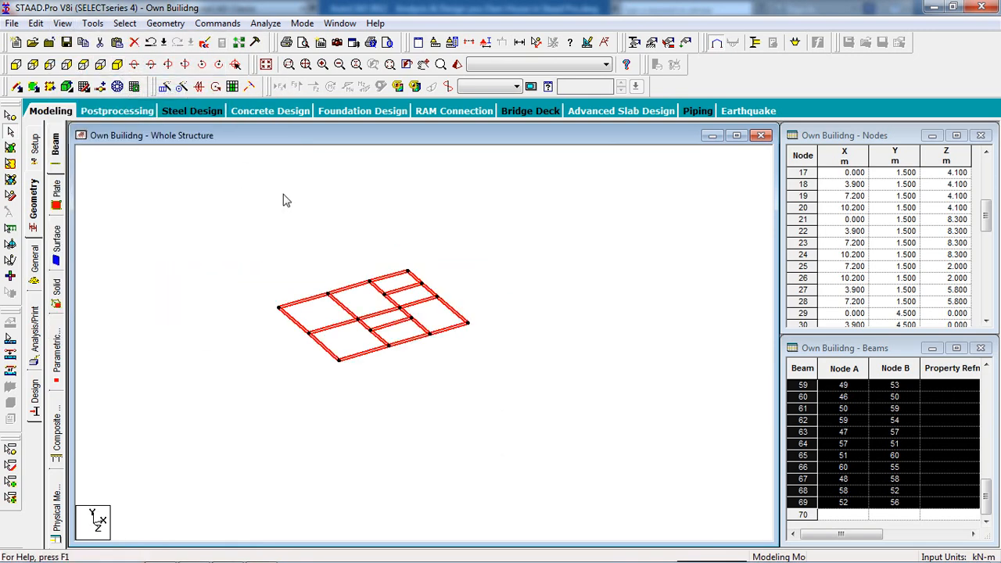
{"action": "left_click", "coordinate": [529, 291]}
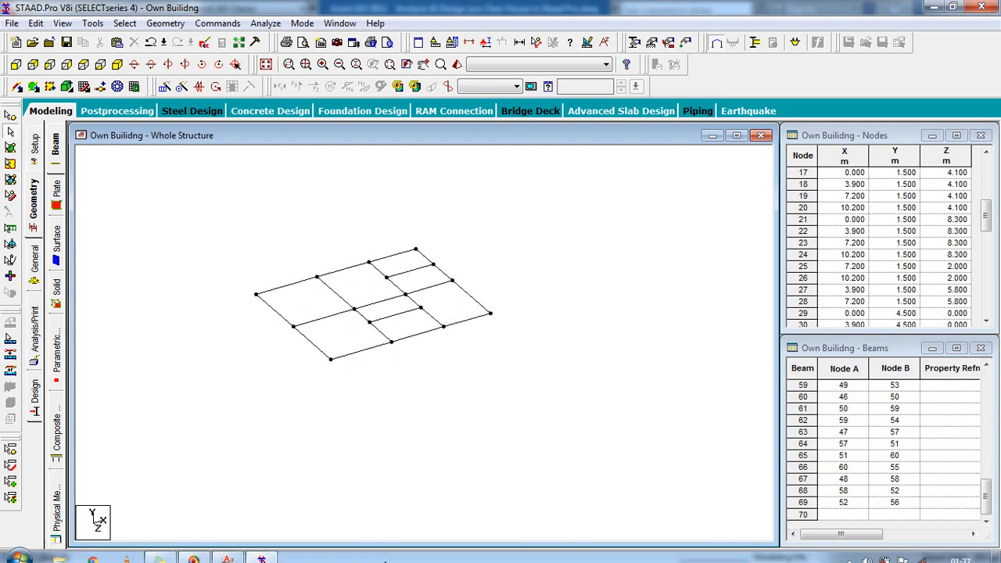
Switch to AutoCAD and examine the staircase bay and its surrounding columns in the floor plan.
{"action": "left_click", "coordinate": [228, 552]}
{"action": "scroll", "coordinate": [476, 286], "scroll_direction": "down", "scroll_amount": 8}
{"action": "scroll", "coordinate": [317, 345], "scroll_direction": "up", "scroll_amount": 3}
{"action": "scroll", "coordinate": [328, 329], "scroll_direction": "up", "scroll_amount": 3}
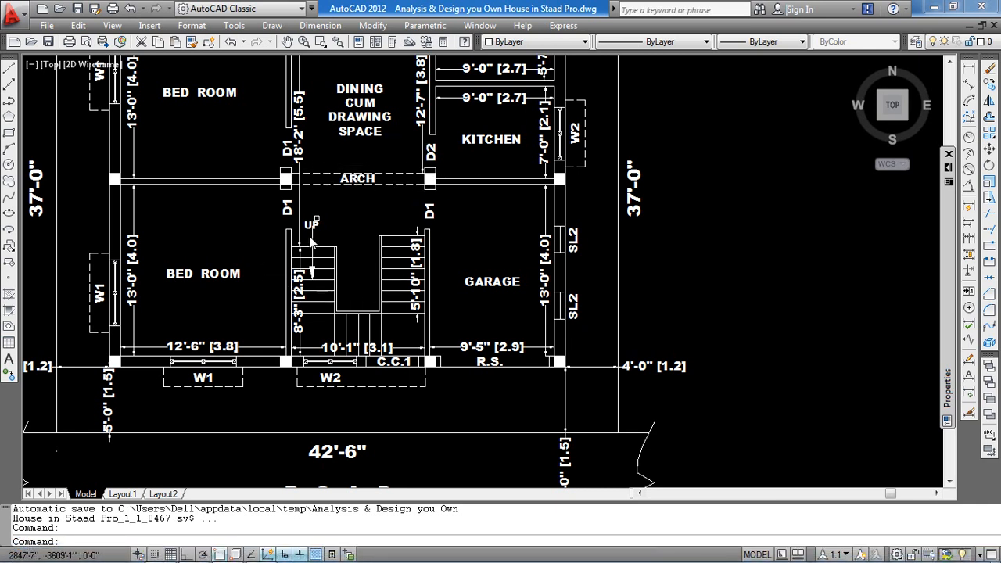
Switch to STAAD.Pro and copy the four corner nodes of the staircase bay vertically from the roof level to Y 9.9 m.
{"action": "left_click", "coordinate": [261, 552]}
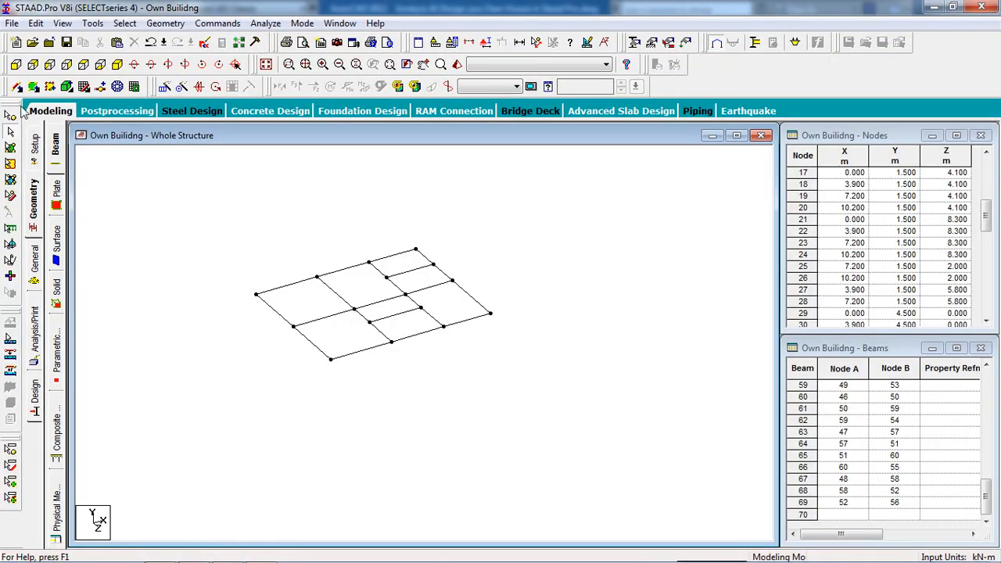
{"action": "left_click", "coordinate": [11, 117]}
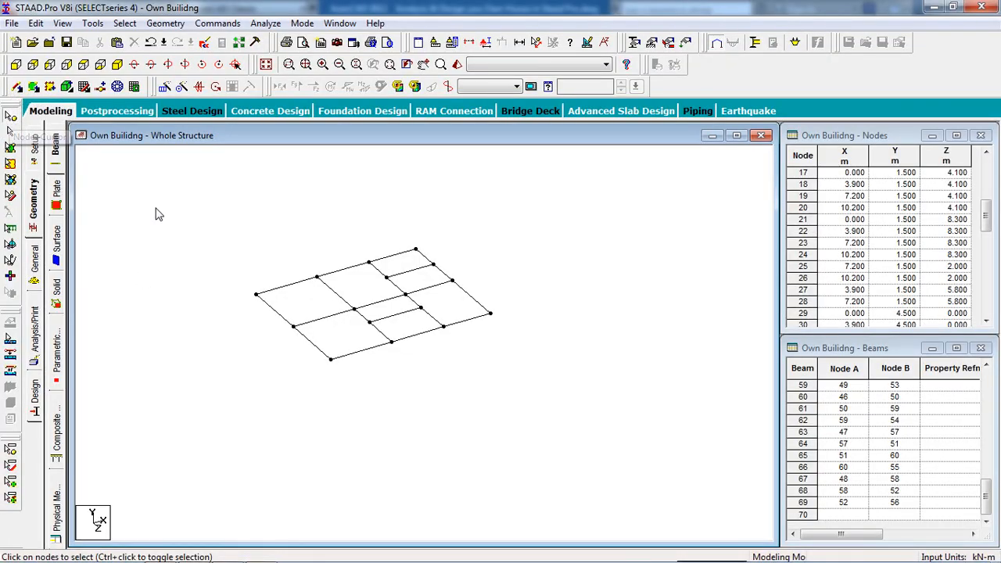
{"action": "left_click", "coordinate": [354, 310]}
{"action": "left_click", "coordinate": [390, 343], "text": "ctrl"}
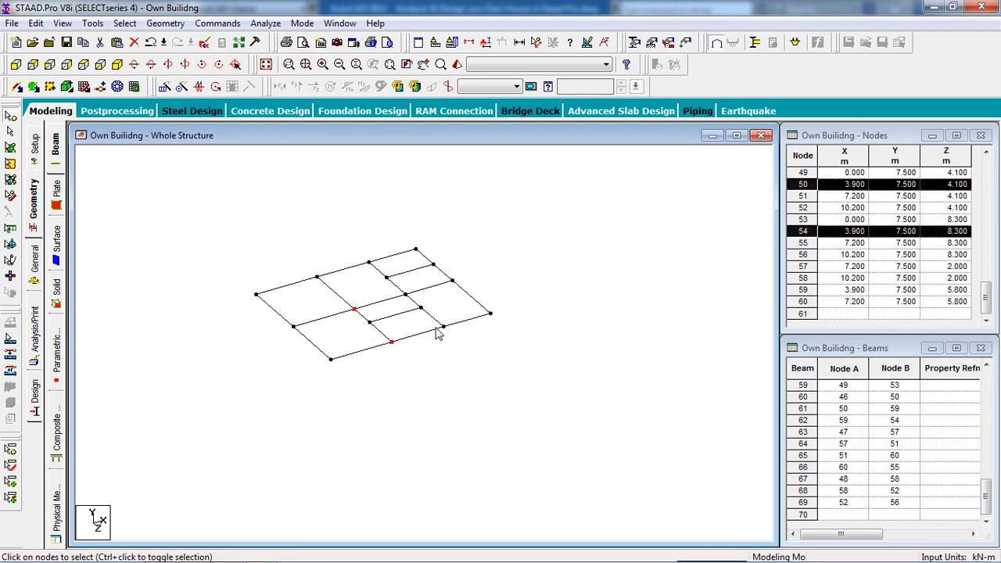
{"action": "left_click", "coordinate": [443, 328], "text": "ctrl"}
{"action": "left_click", "coordinate": [405, 296], "text": "ctrl"}
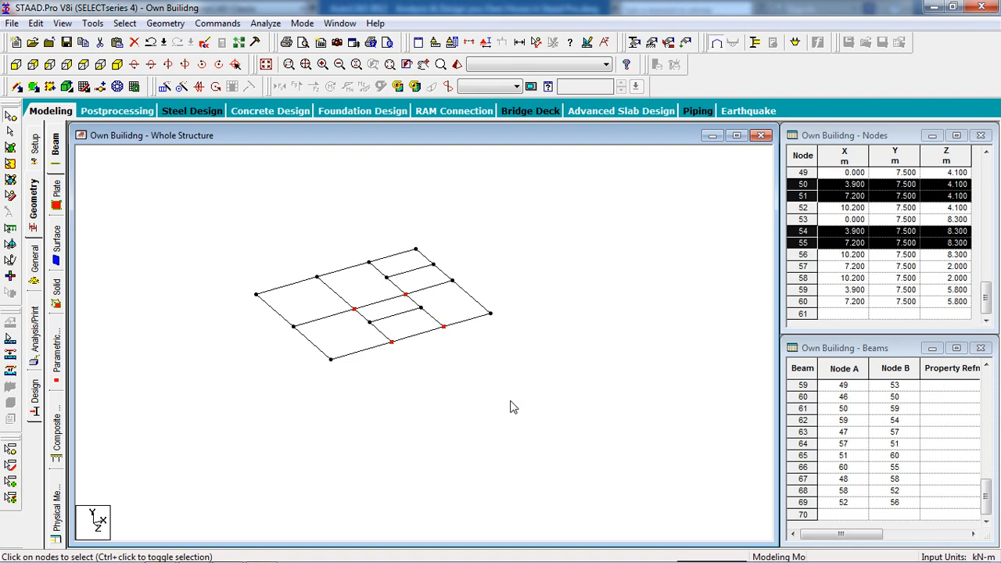
{"action": "key", "text": "ctrl+v"}
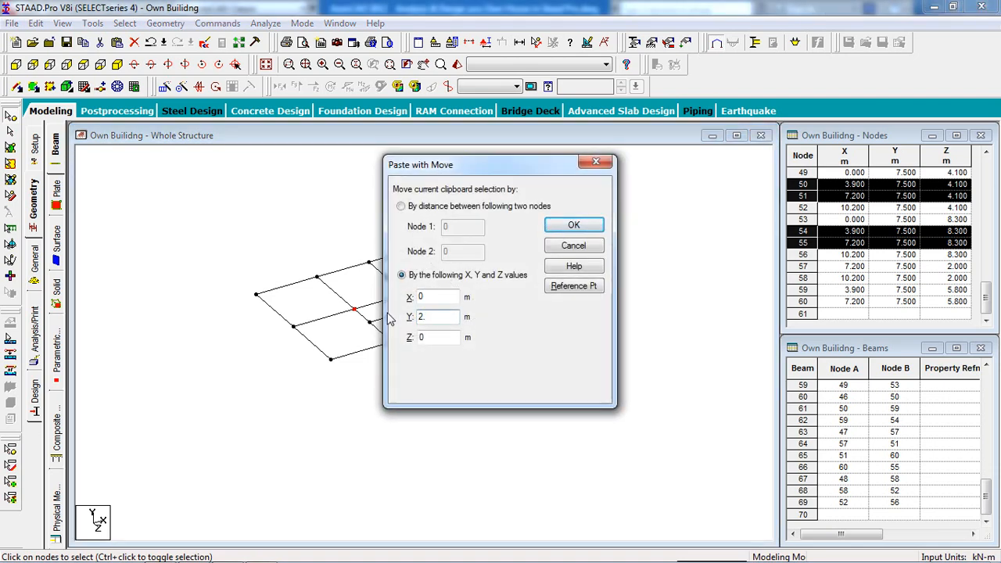
{"action": "left_click", "coordinate": [572, 228]}
{"action": "left_click", "coordinate": [560, 382]}
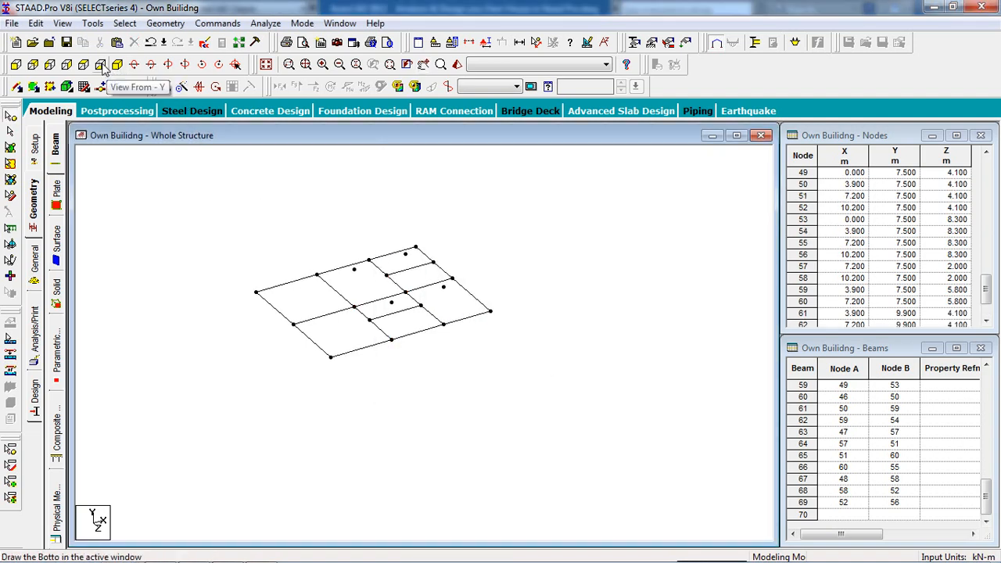
Bring the whole structure back into display and show it in front view.
{"action": "left_click", "coordinate": [17, 66]}
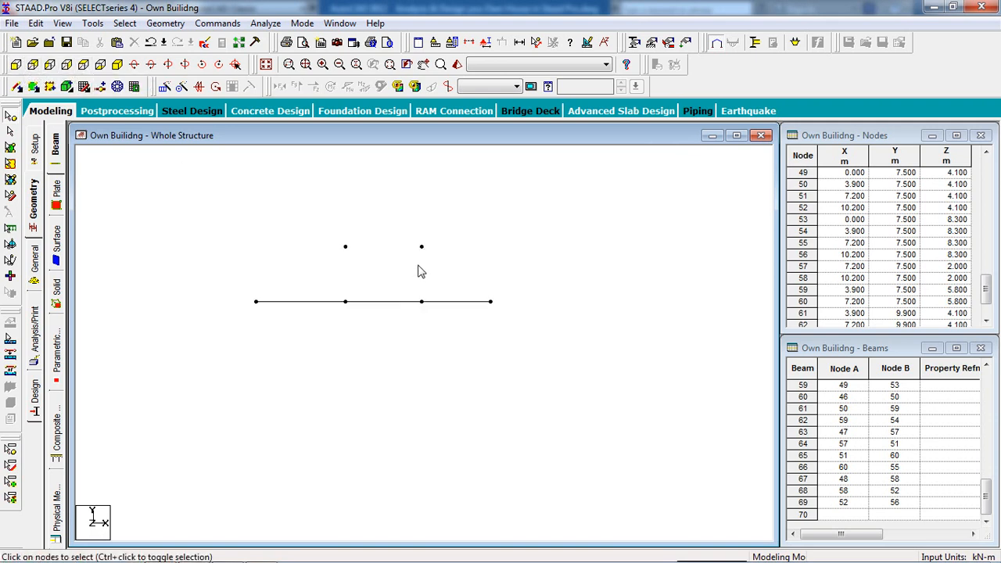
{"action": "left_click", "coordinate": [267, 65]}
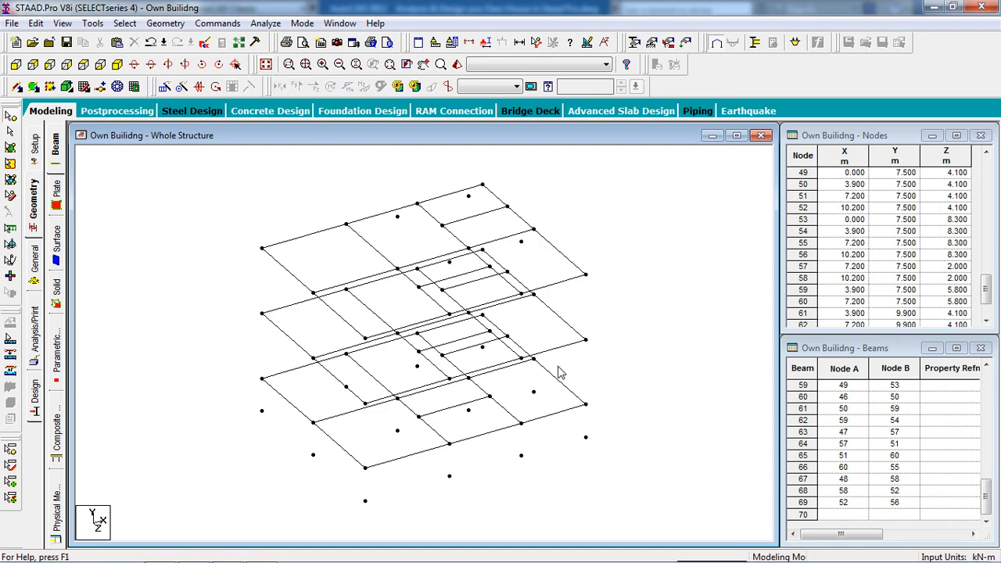
{"action": "left_click", "coordinate": [17, 66]}
Select the four stair-head nodes at Y 9.9 m and connect them with beams along the X axis, declining the auto save.
{"action": "left_click_drag", "start_coordinate": [395, 296], "coordinate": [350, 294]}
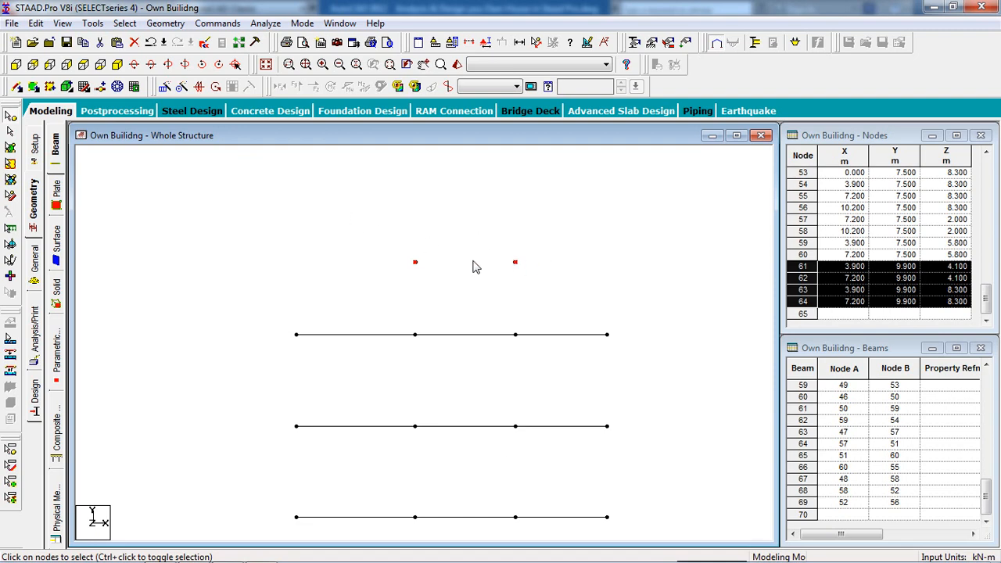
{"action": "left_click", "coordinate": [161, 22]}
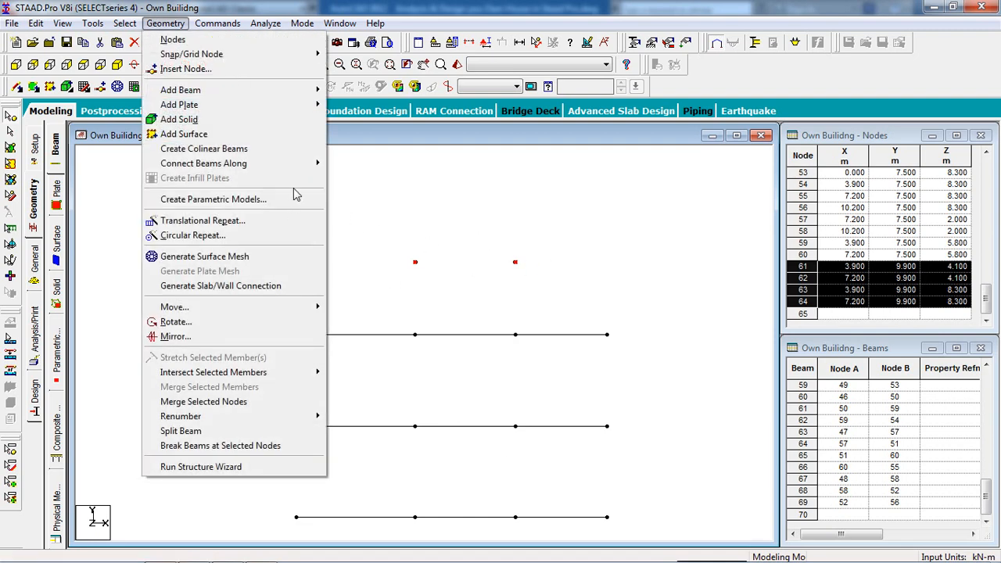
{"action": "left_click", "coordinate": [296, 149]}
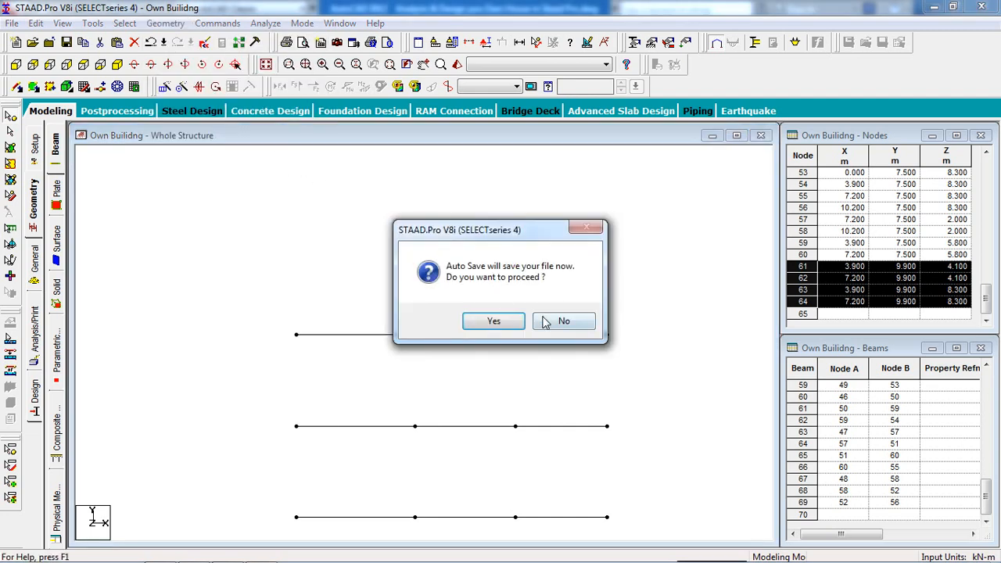
{"action": "left_click", "coordinate": [564, 321]}
{"action": "left_click", "coordinate": [165, 23]}
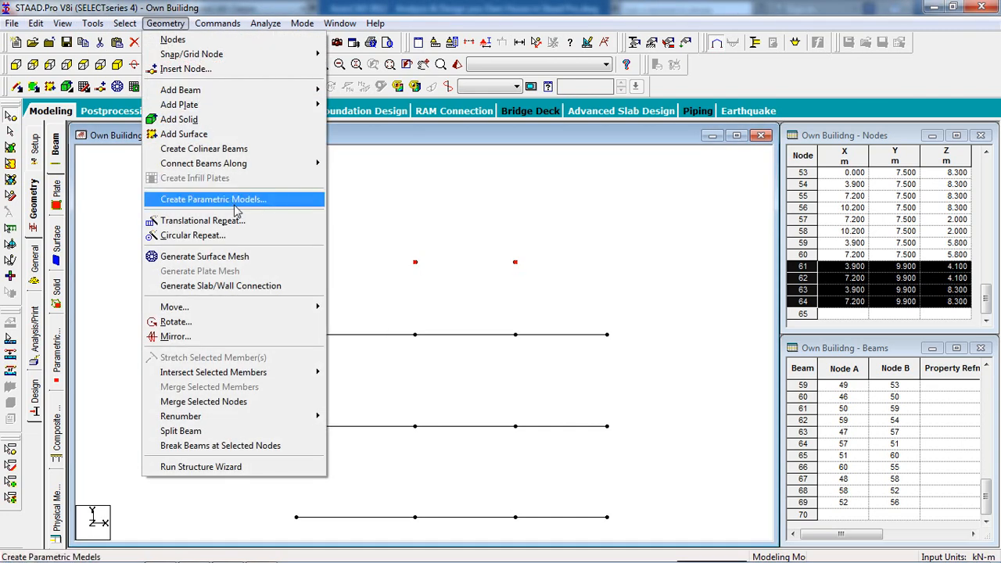
{"action": "mouse_move", "coordinate": [317, 163]}
{"action": "left_click", "coordinate": [356, 161]}
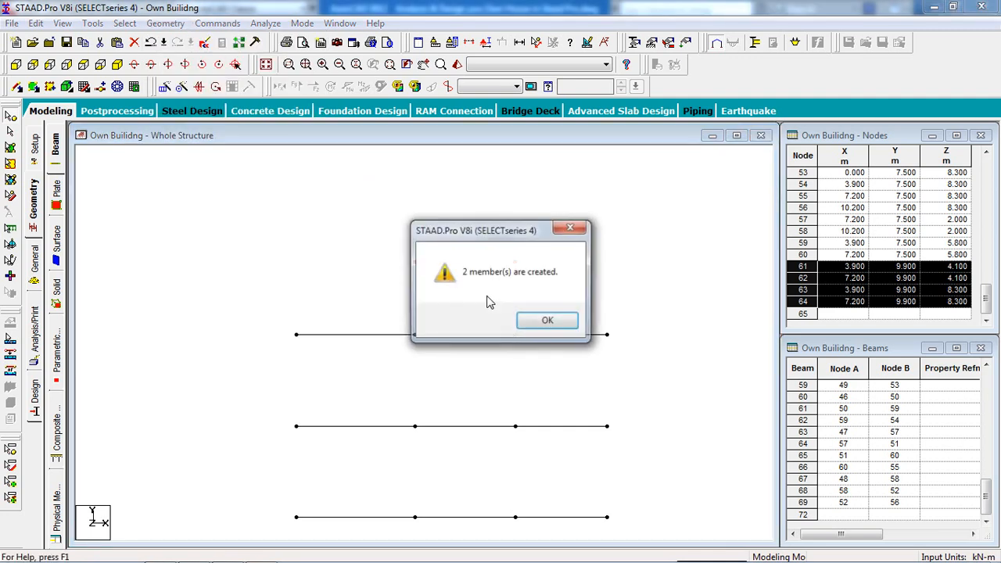
{"action": "left_click", "coordinate": [548, 320]}
Connect the four stair-head nodes with beams along the Z axis and clear the selection.
{"action": "left_click", "coordinate": [165, 23]}
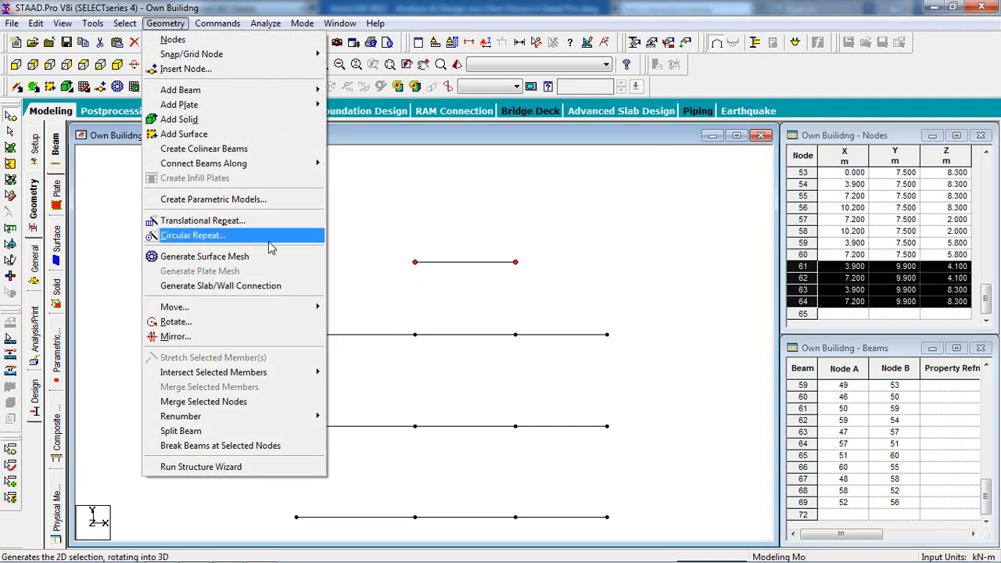
{"action": "mouse_move", "coordinate": [313, 163]}
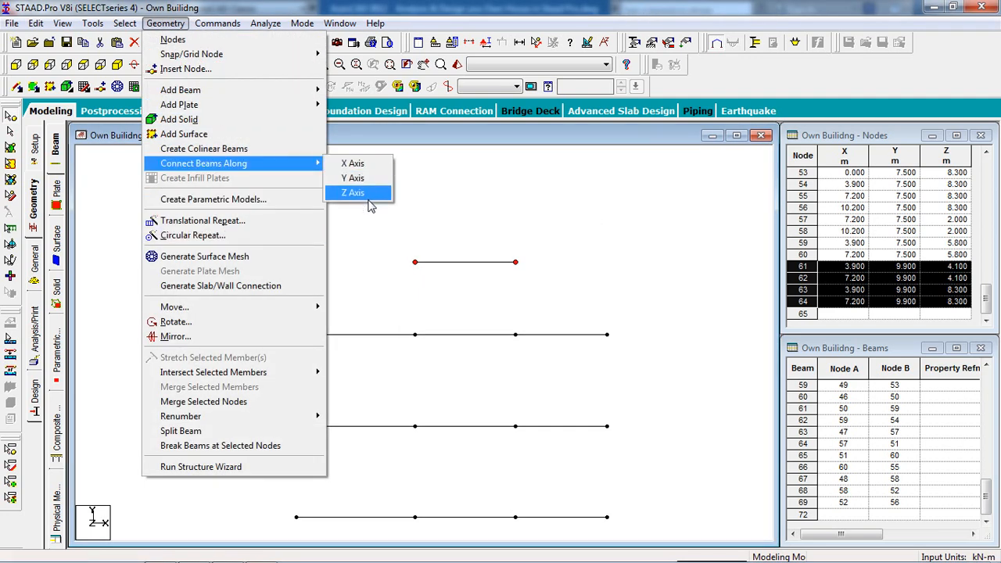
{"action": "left_click", "coordinate": [368, 196]}
{"action": "left_click", "coordinate": [547, 320]}
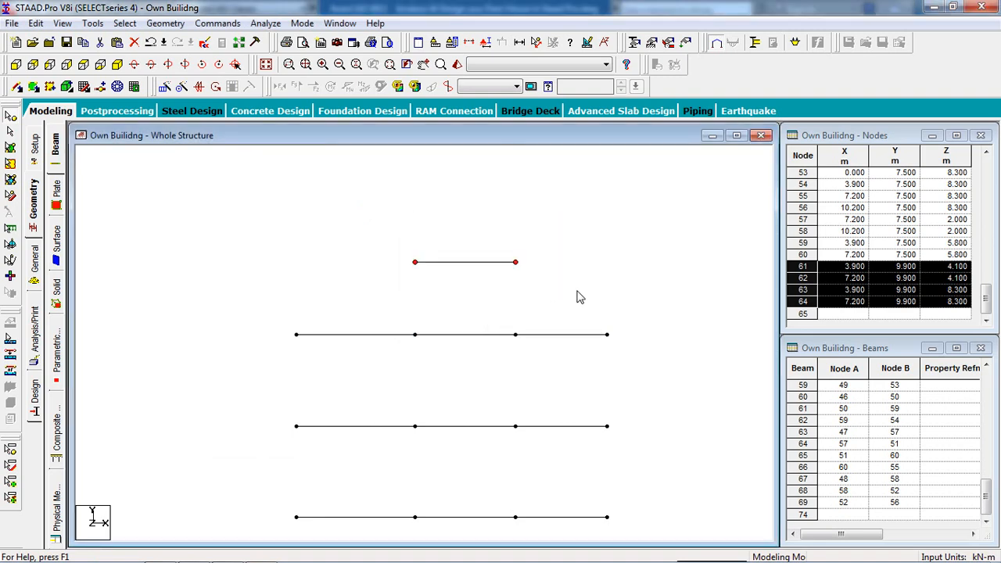
{"action": "left_click", "coordinate": [578, 292]}
Check the stair-head beams in isometric view and display the structure in plan from above.
{"action": "scroll", "coordinate": [403, 242], "scroll_direction": "down", "scroll_amount": 3}
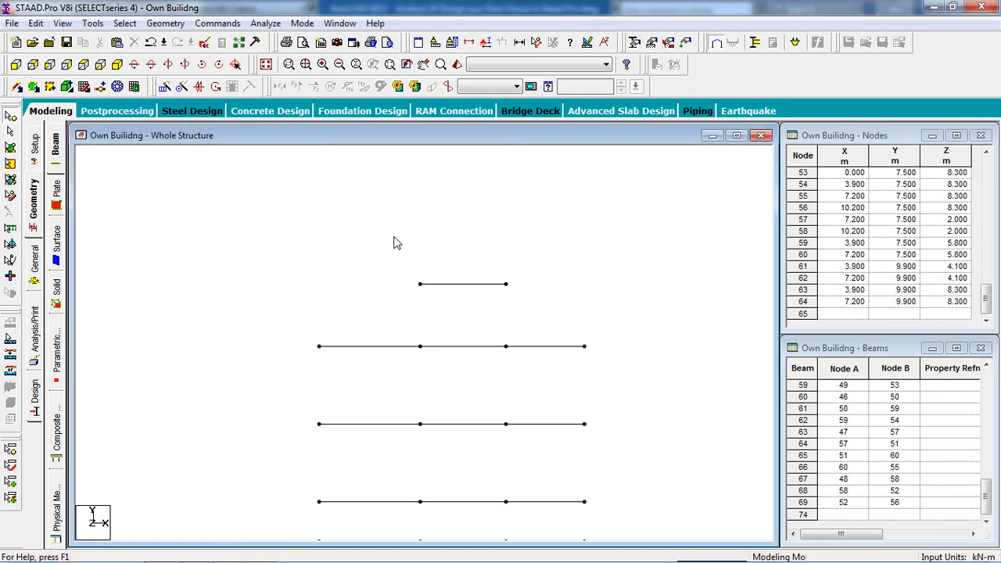
{"action": "left_click", "coordinate": [117, 64]}
{"action": "scroll", "coordinate": [566, 345], "scroll_direction": "up", "scroll_amount": 2}
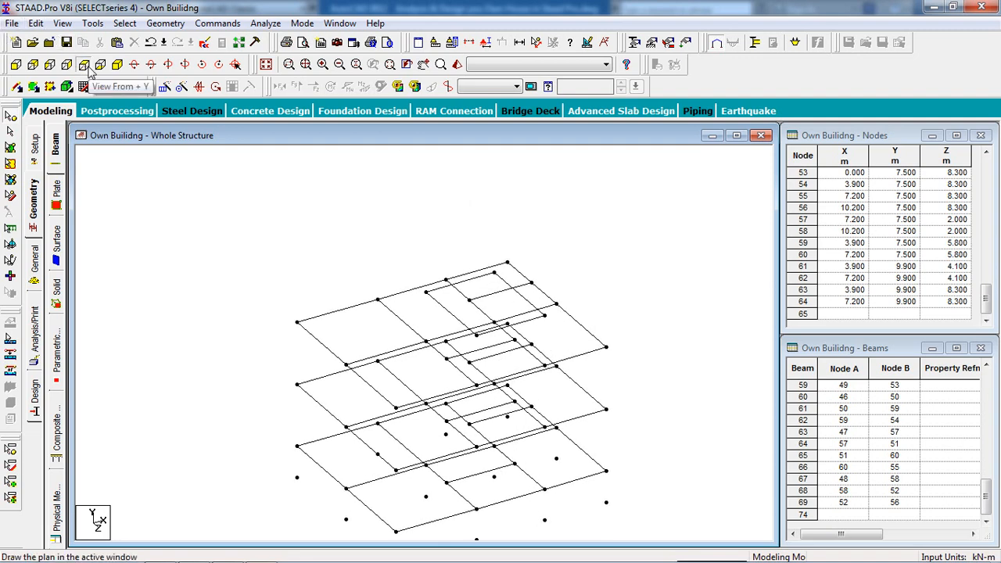
{"action": "left_click", "coordinate": [88, 68]}
{"action": "scroll", "coordinate": [456, 351], "scroll_direction": "down", "scroll_amount": 3}
{"action": "middle_click_drag", "start_coordinate": [456, 351], "coordinate": [452, 301]}
{"action": "scroll", "coordinate": [472, 241], "scroll_direction": "down", "scroll_amount": 1}
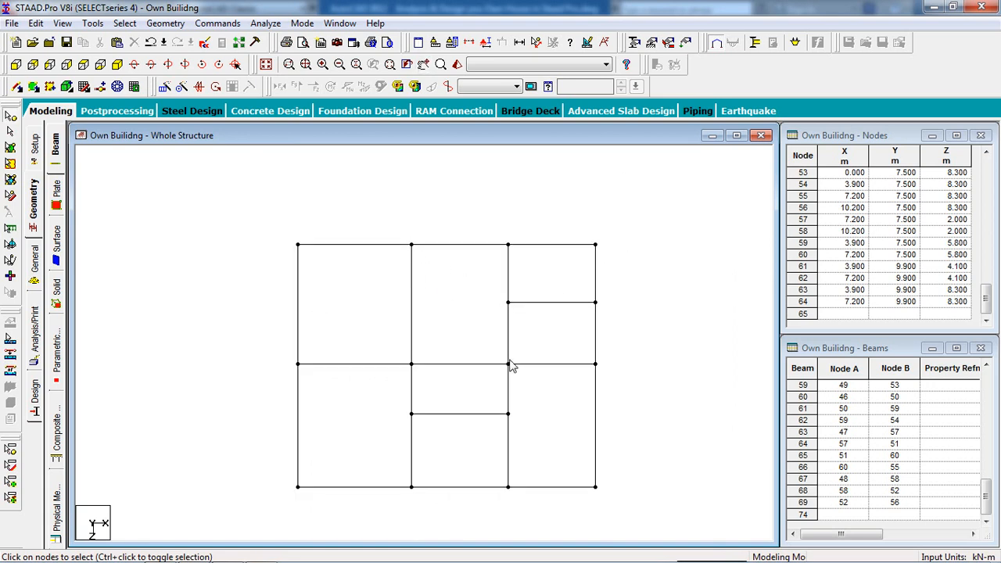
{"action": "left_click", "coordinate": [166, 23]}
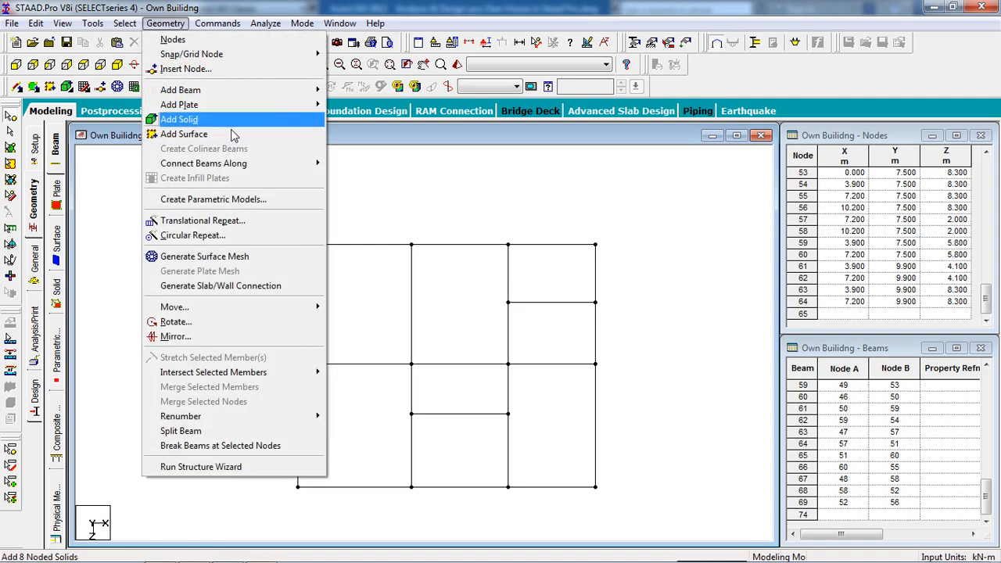
{"action": "mouse_move", "coordinate": [234, 163]}
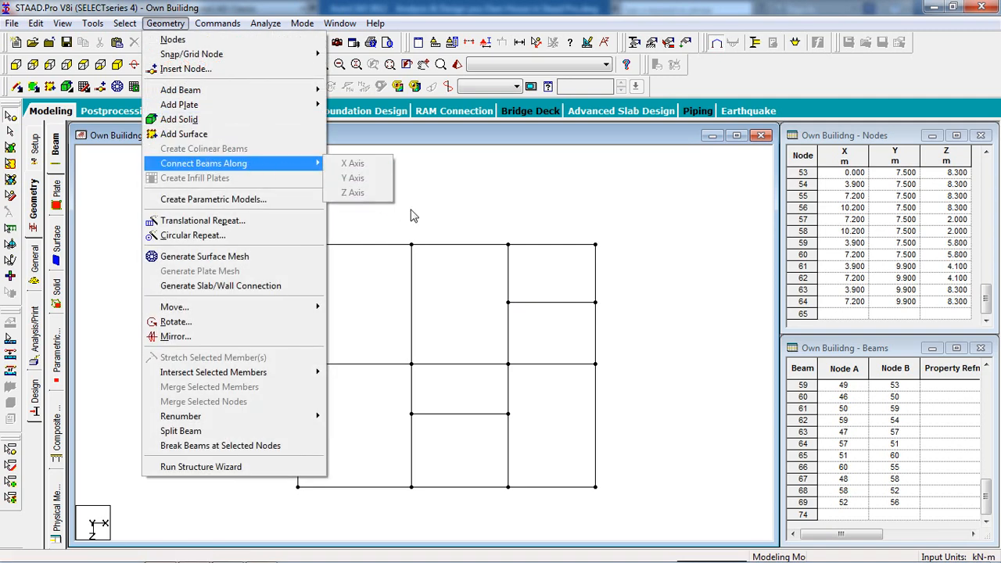
{"action": "left_click", "coordinate": [438, 284]}
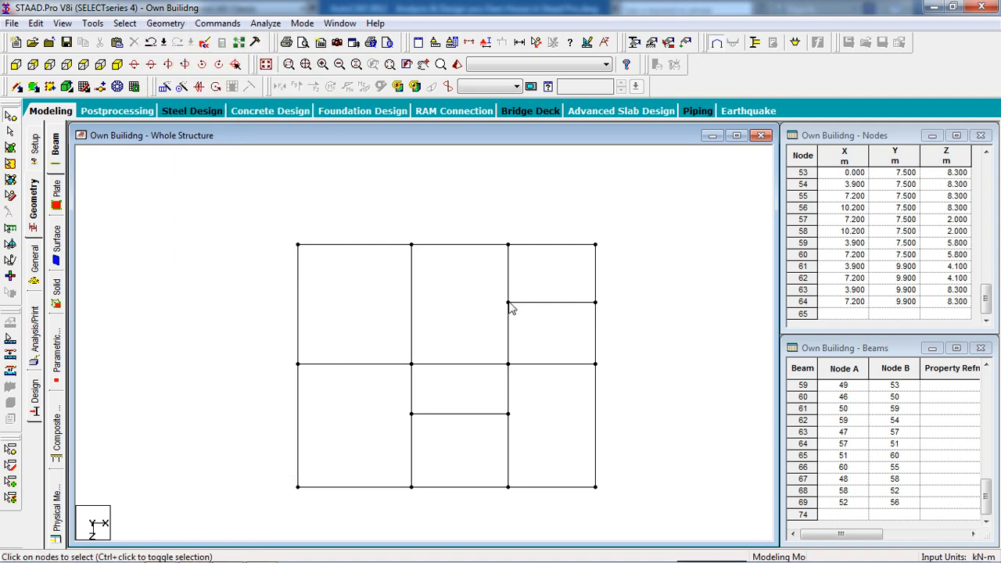
{"action": "left_click", "coordinate": [509, 304]}
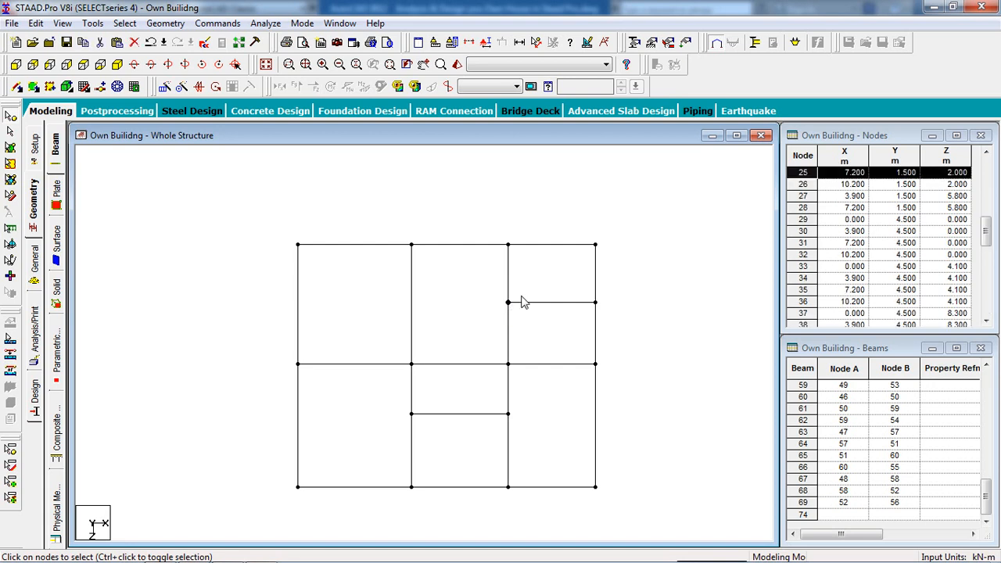
{"action": "left_click", "coordinate": [471, 294]}
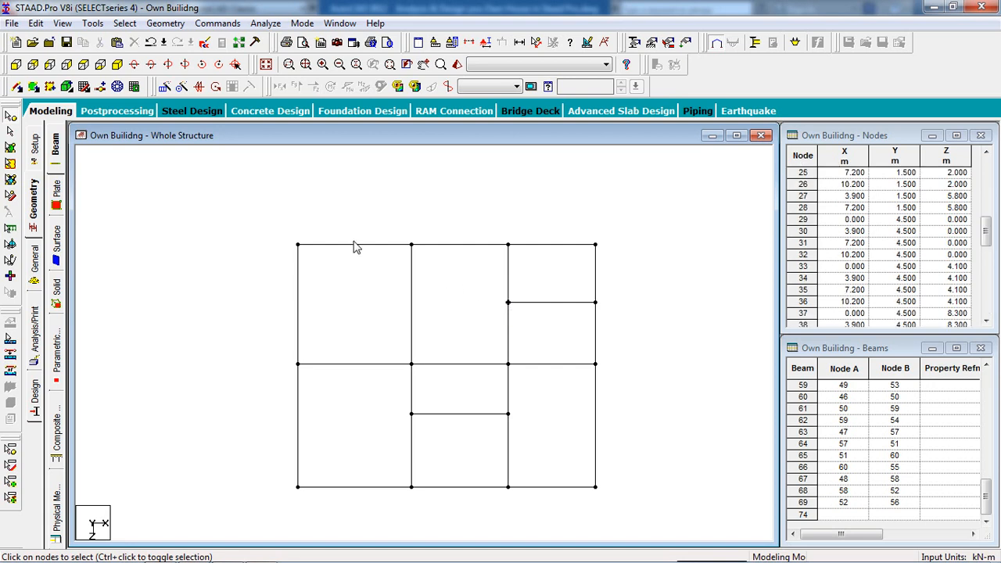
Select the nodes of all levels at the twelve column positions in plan, leaving out the intermediate beam nodes at Z 2.0 m and 5.8 m.
{"action": "left_click", "coordinate": [11, 131]}
{"action": "left_click_drag", "start_coordinate": [245, 229], "coordinate": [341, 295]}
{"action": "left_click_drag", "start_coordinate": [395, 229], "coordinate": [436, 279], "text": "ctrl"}
{"action": "left_click_drag", "start_coordinate": [478, 227], "coordinate": [619, 277], "text": "ctrl"}
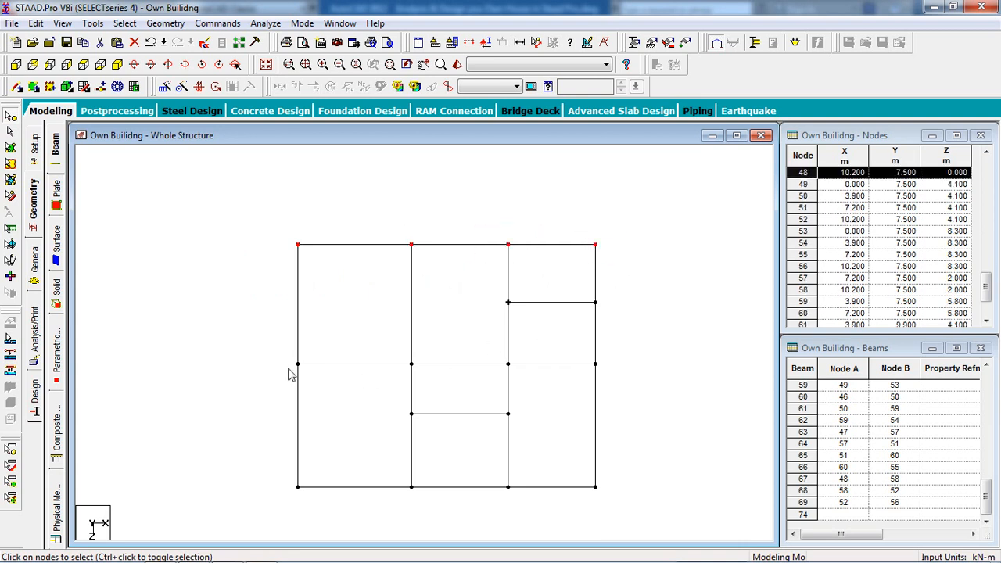
{"action": "left_click_drag", "start_coordinate": [334, 377], "coordinate": [286, 352], "text": "ctrl"}
{"action": "left_click_drag", "start_coordinate": [398, 342], "coordinate": [446, 382], "text": "ctrl"}
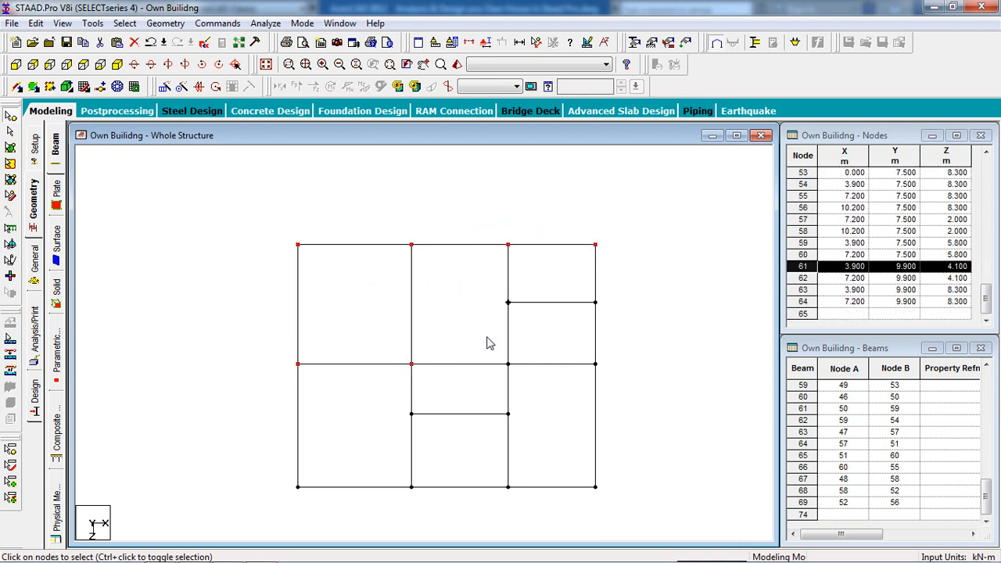
{"action": "left_click_drag", "start_coordinate": [575, 346], "coordinate": [651, 401], "text": "ctrl"}
{"action": "left_click_drag", "start_coordinate": [574, 442], "coordinate": [615, 501], "text": "ctrl"}
{"action": "left_click_drag", "start_coordinate": [478, 456], "coordinate": [534, 502], "text": "ctrl"}
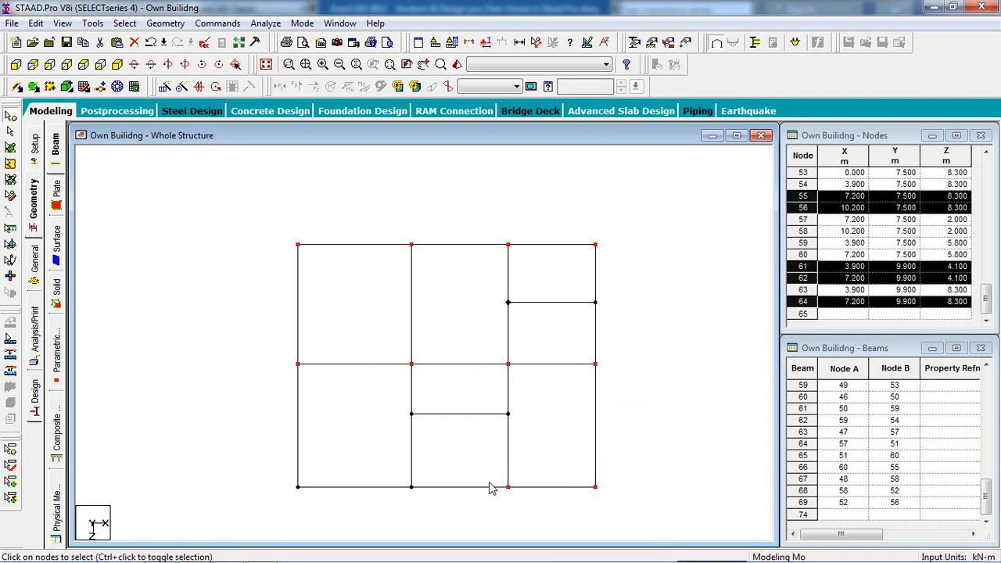
{"action": "left_click_drag", "start_coordinate": [377, 468], "coordinate": [435, 527], "text": "ctrl"}
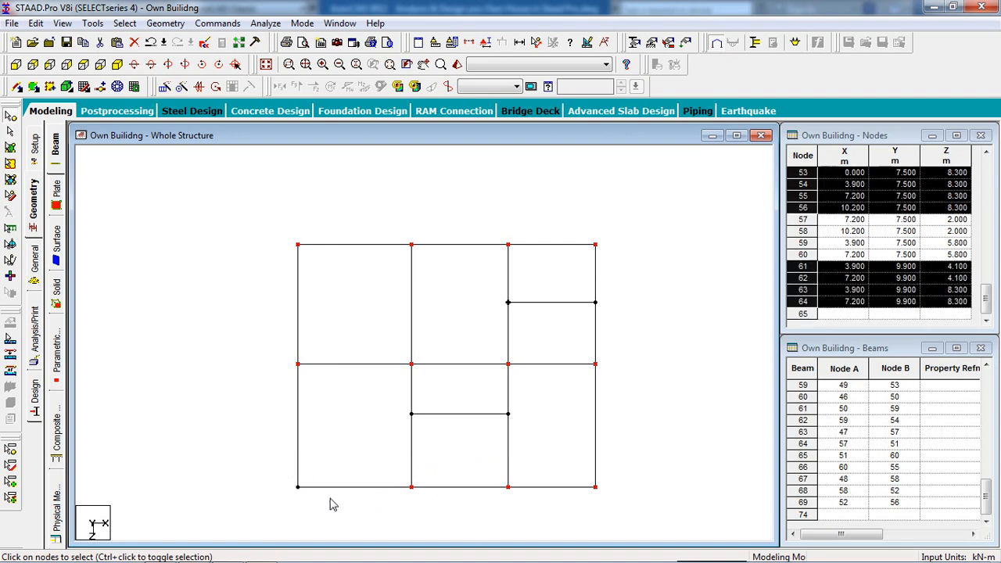
Connect the selected nodes along the Y axis to create the columns, and open the rendered view of the isometric structure.
{"action": "left_click", "coordinate": [107, 66]}
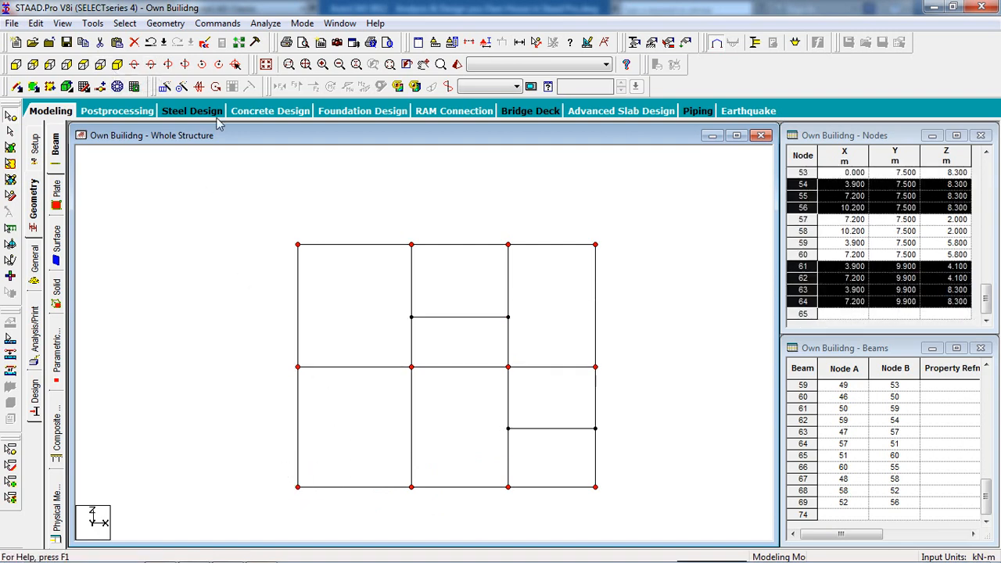
{"action": "left_click", "coordinate": [117, 64]}
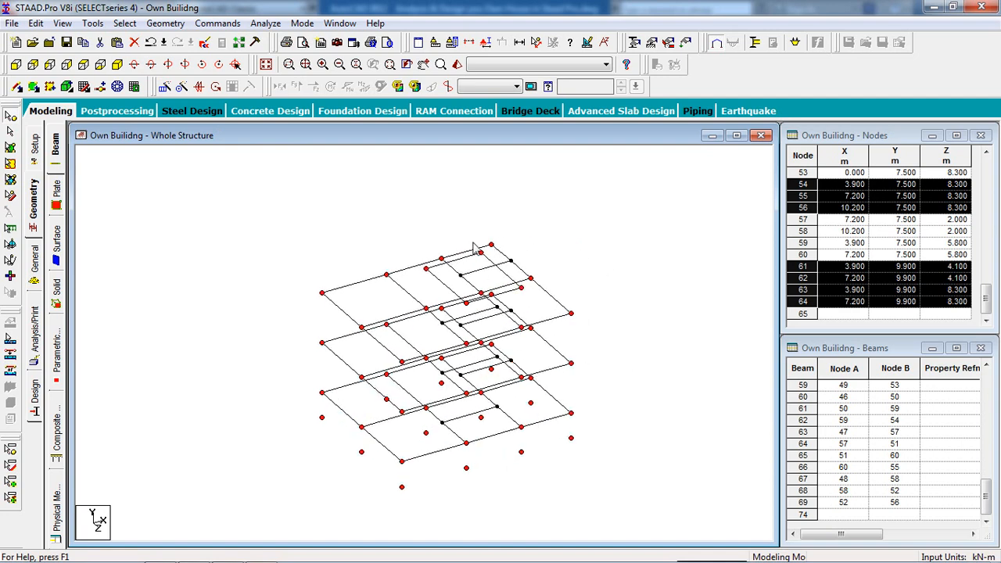
{"action": "left_click", "coordinate": [167, 24]}
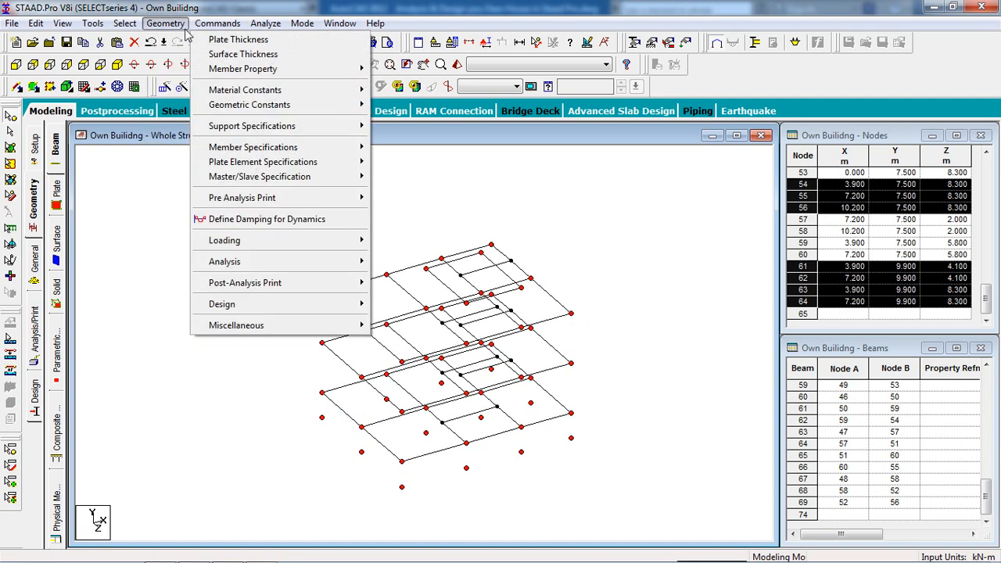
{"action": "mouse_move", "coordinate": [202, 169]}
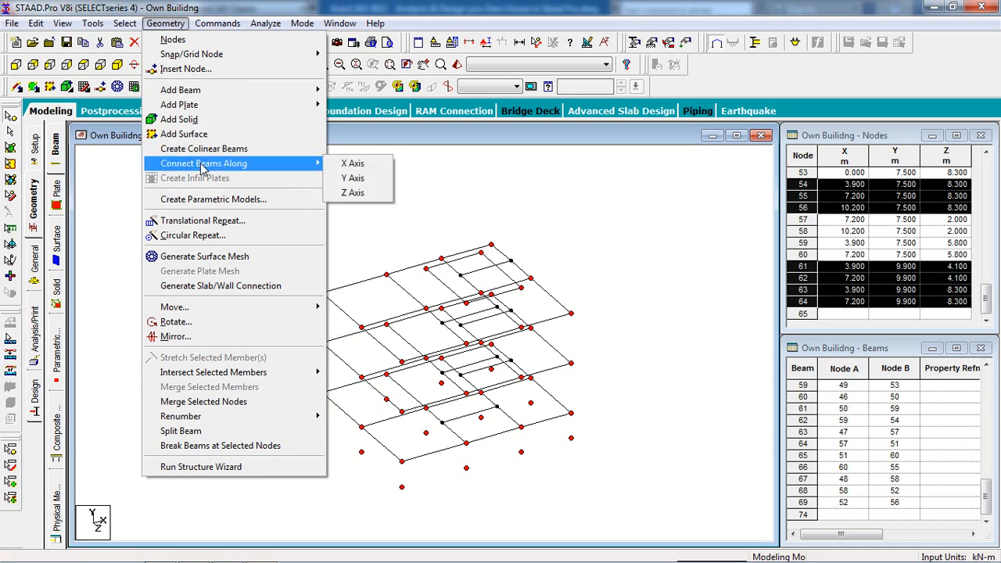
{"action": "left_click", "coordinate": [366, 180]}
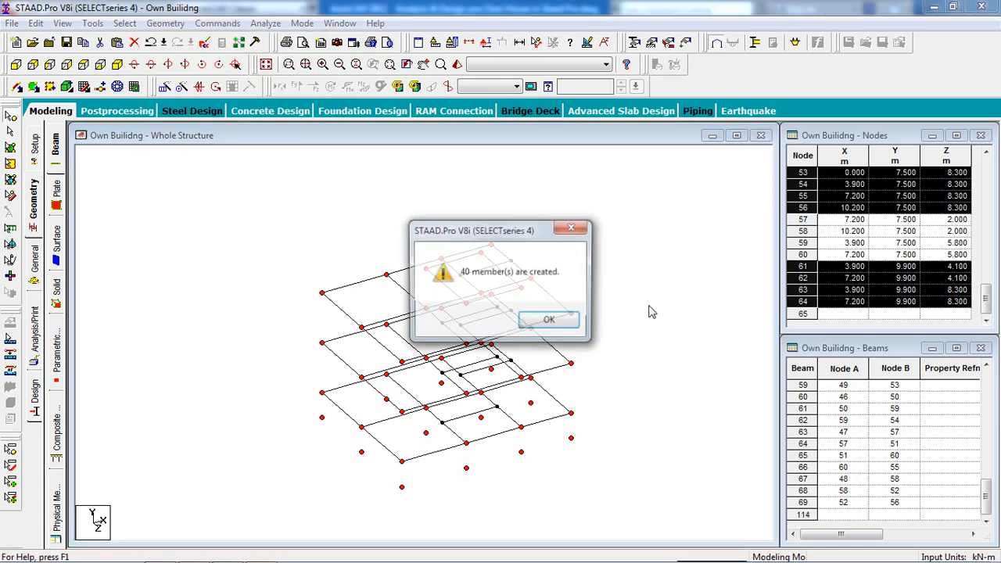
{"action": "left_click", "coordinate": [578, 323]}
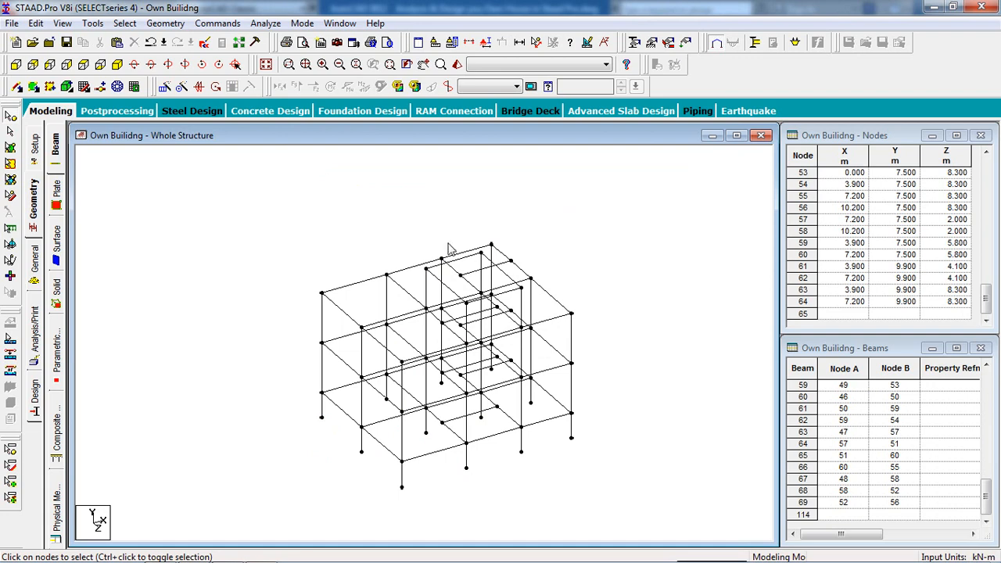
{"action": "left_click", "coordinate": [456, 64]}
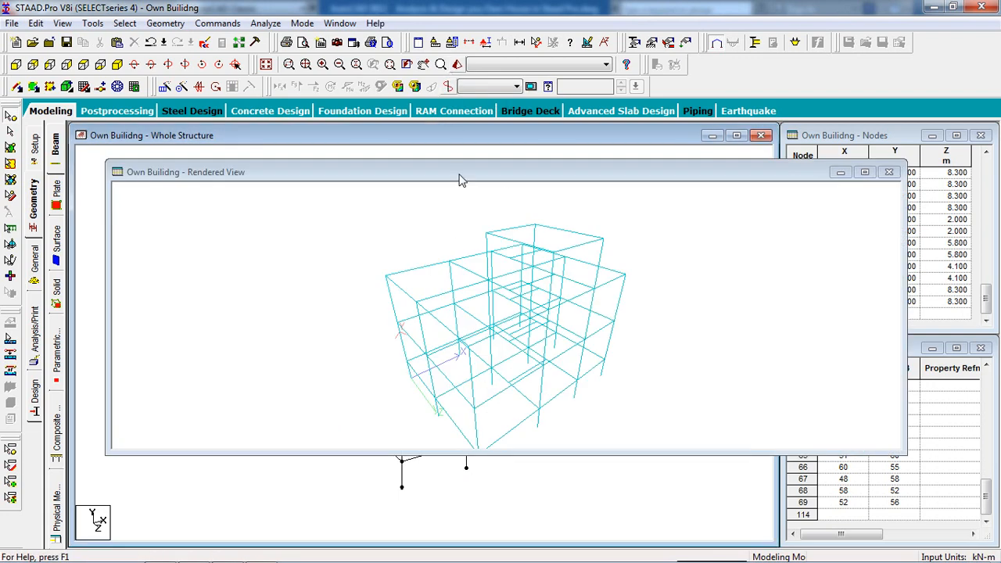
Inspect the frame from different angles in the rendered view and close that view.
{"action": "left_click_drag", "start_coordinate": [500, 335], "coordinate": [623, 238]}
{"action": "left_click_drag", "start_coordinate": [392, 254], "coordinate": [386, 345]}
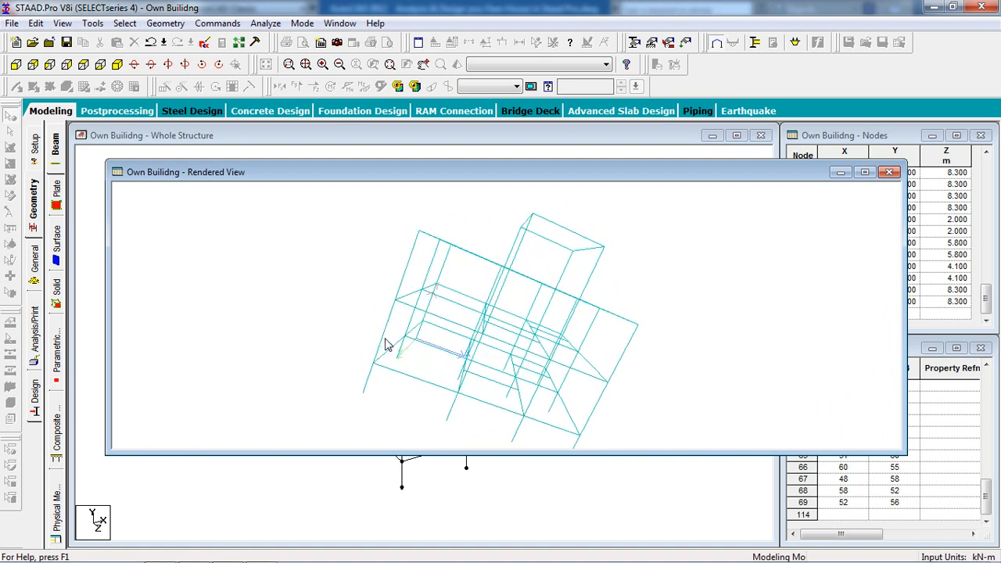
{"action": "left_click", "coordinate": [888, 172]}
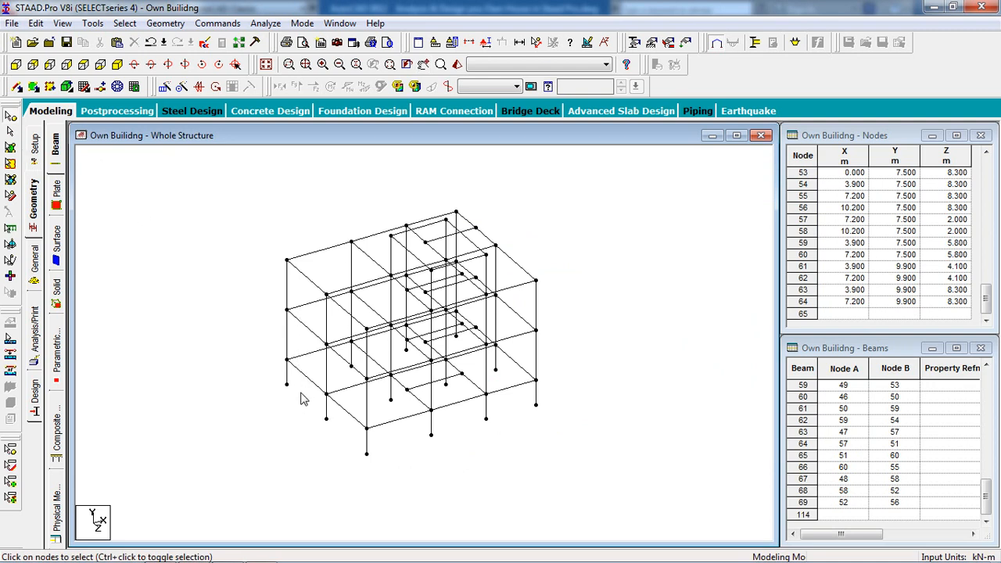
Create a fixed support definition for the structure.
{"action": "left_click", "coordinate": [650, 45]}
{"action": "left_click_drag", "start_coordinate": [32, 32], "coordinate": [689, 153]}
{"action": "left_click", "coordinate": [760, 305]}
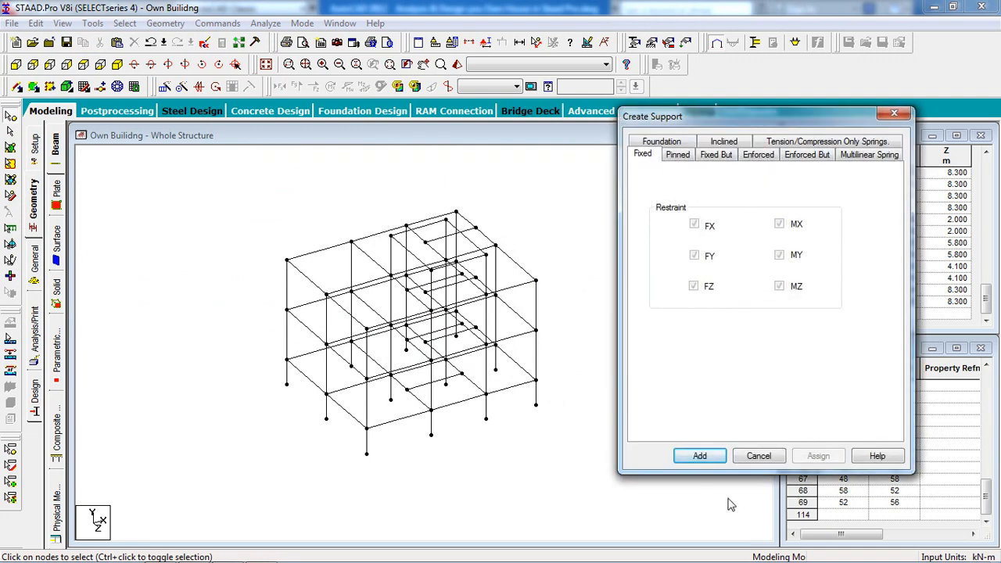
{"action": "left_click", "coordinate": [701, 456]}
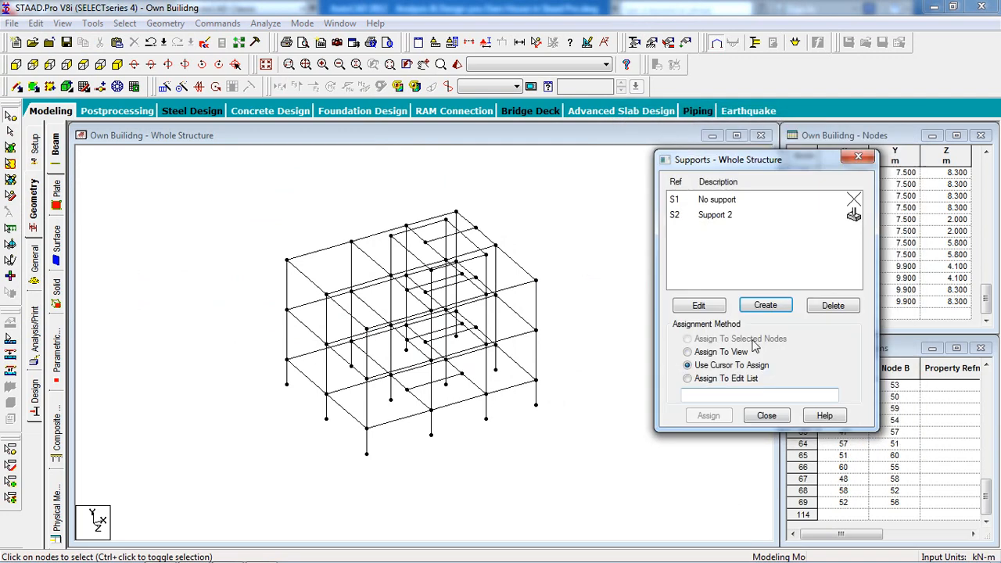
Assign the fixed support to all column base nodes, selected in front view, and show the supported frame in isometric view.
{"action": "left_click", "coordinate": [740, 216]}
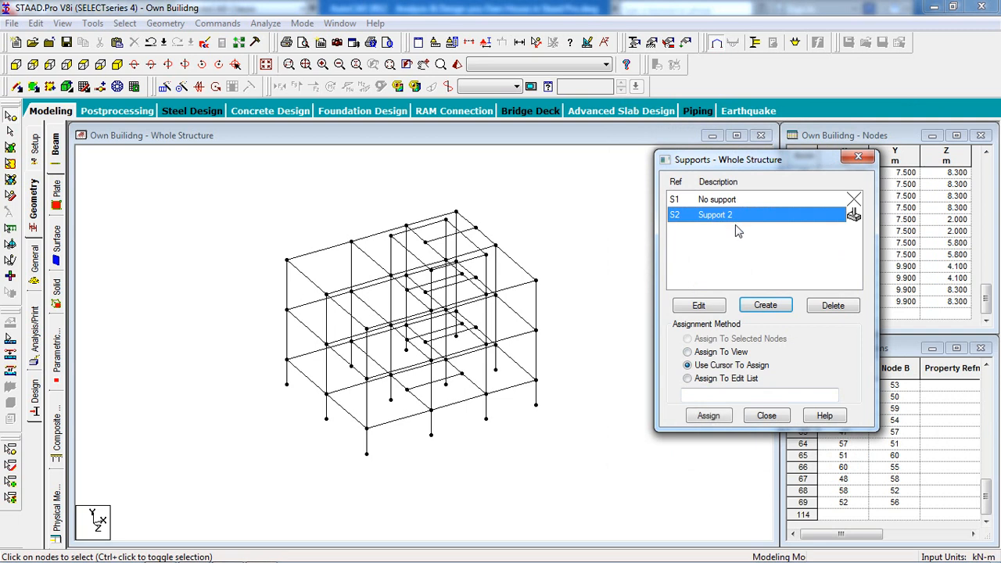
{"action": "left_click", "coordinate": [17, 86]}
{"action": "middle_click_drag", "start_coordinate": [417, 387], "coordinate": [409, 311]}
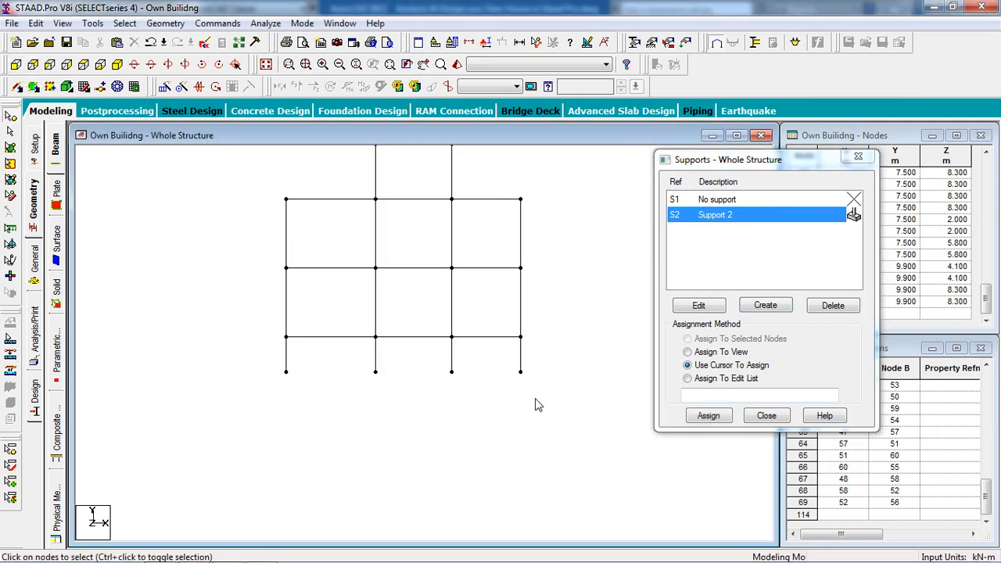
{"action": "left_click_drag", "start_coordinate": [563, 365], "coordinate": [258, 452]}
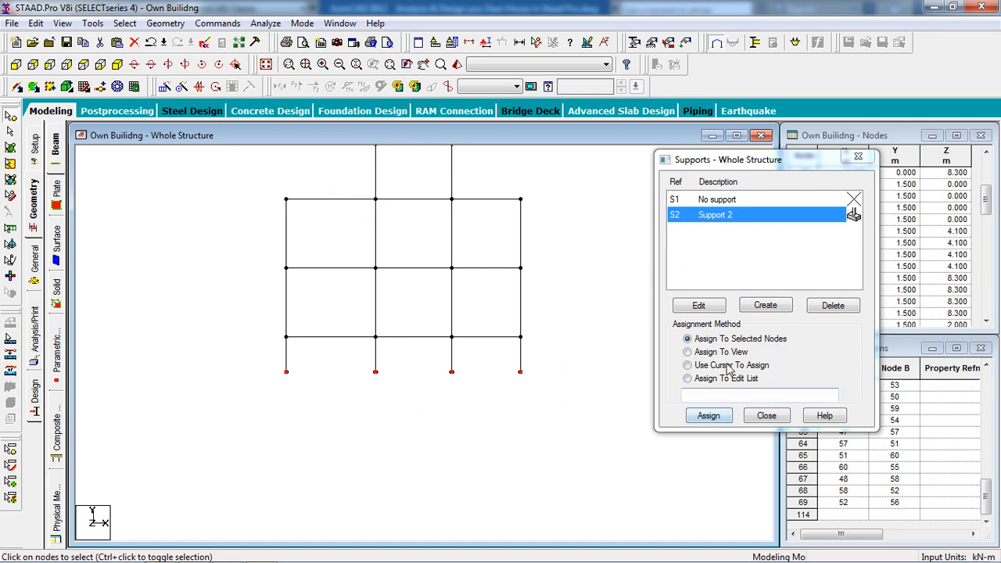
{"action": "left_click", "coordinate": [709, 416]}
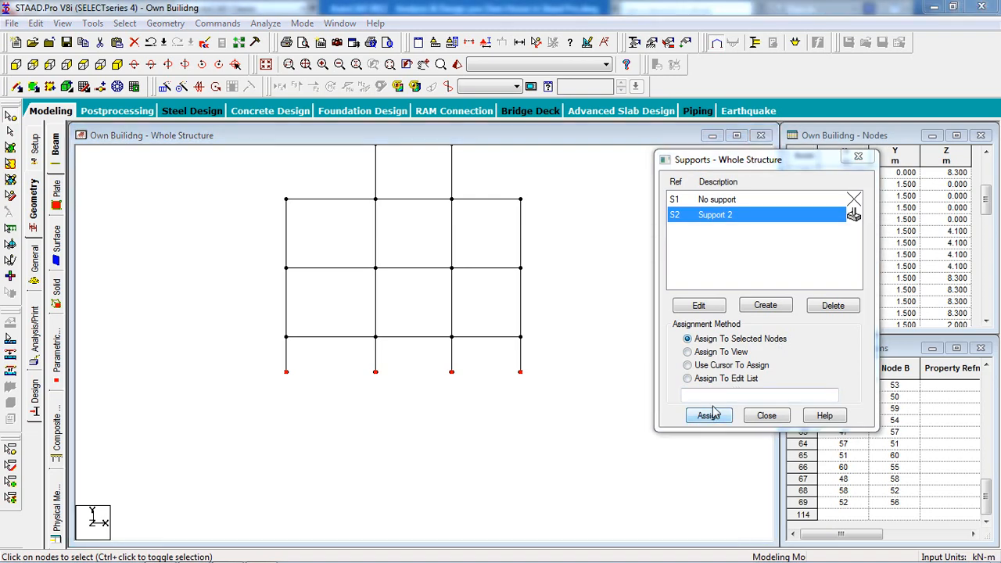
{"action": "left_click", "coordinate": [831, 329]}
{"action": "left_click", "coordinate": [766, 415]}
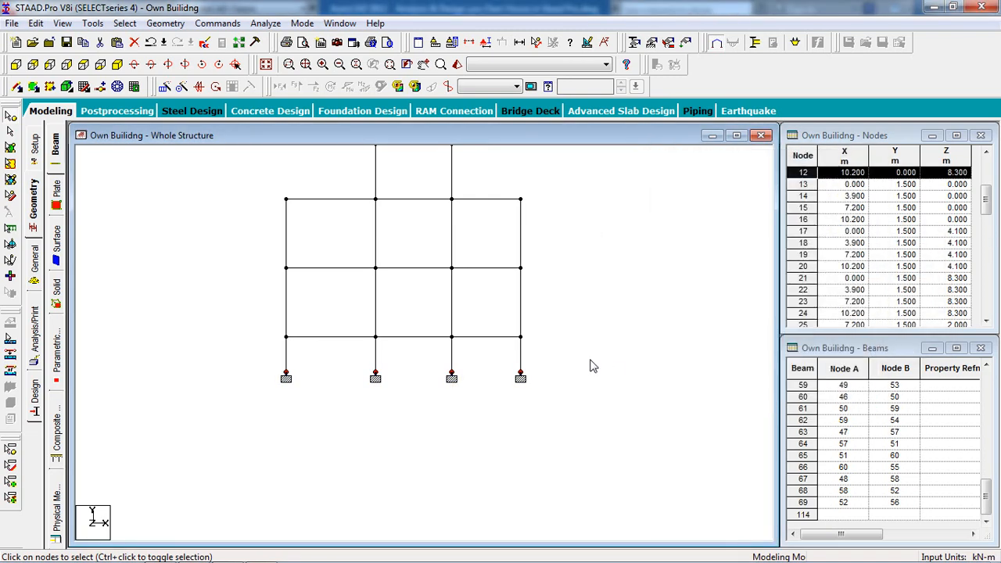
{"action": "left_click", "coordinate": [117, 64]}
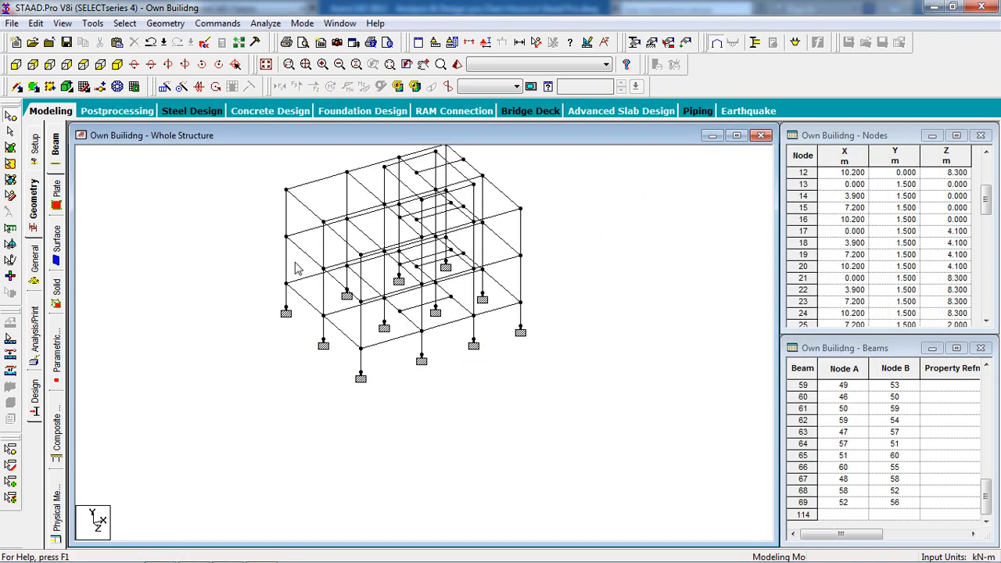
{"action": "middle_click_drag", "start_coordinate": [586, 341], "coordinate": [628, 378]}
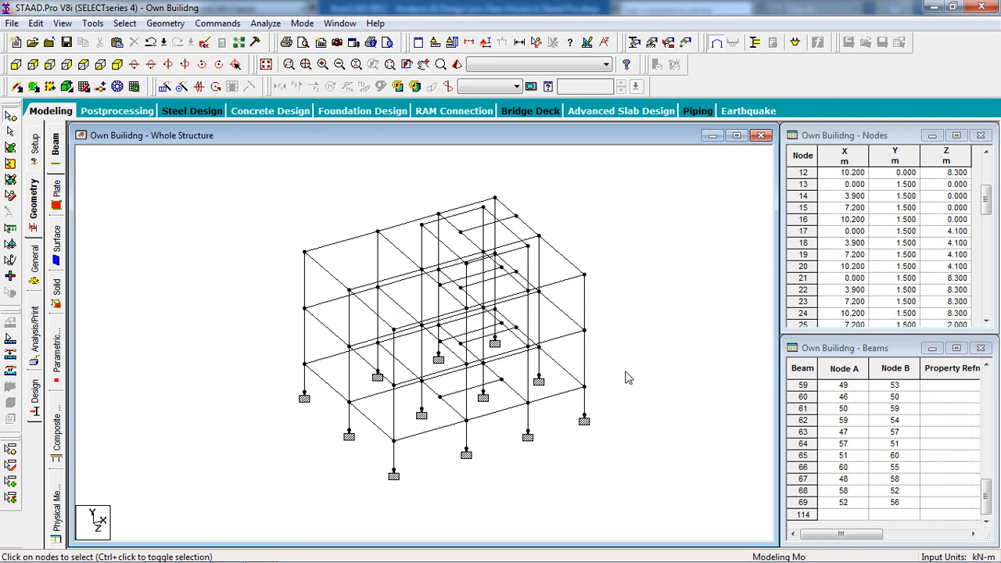
Define a rectangular concrete section with YD 0.25 m and ZD 0.25 m.
{"action": "left_click", "coordinate": [636, 45]}
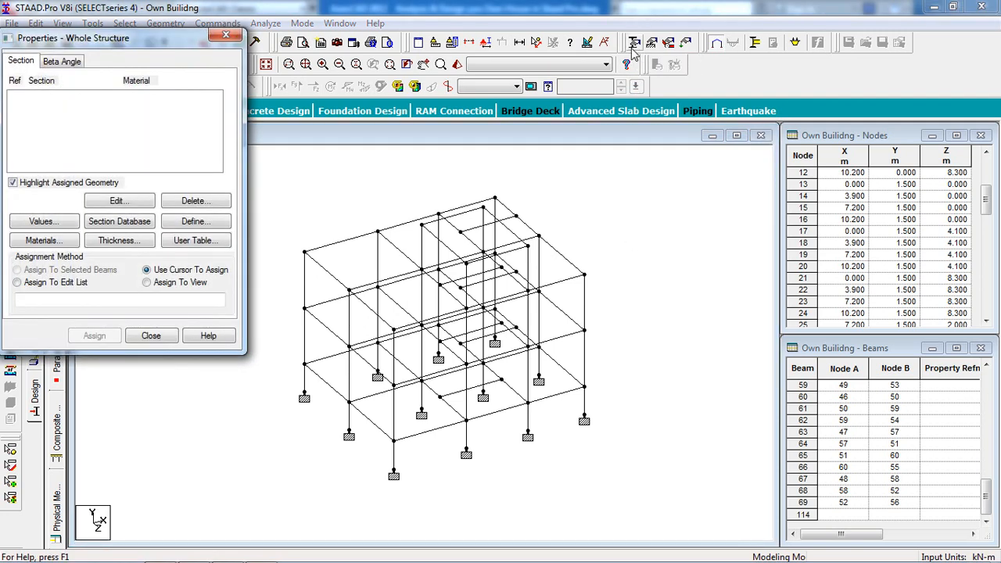
{"action": "left_click_drag", "start_coordinate": [137, 39], "coordinate": [805, 72]}
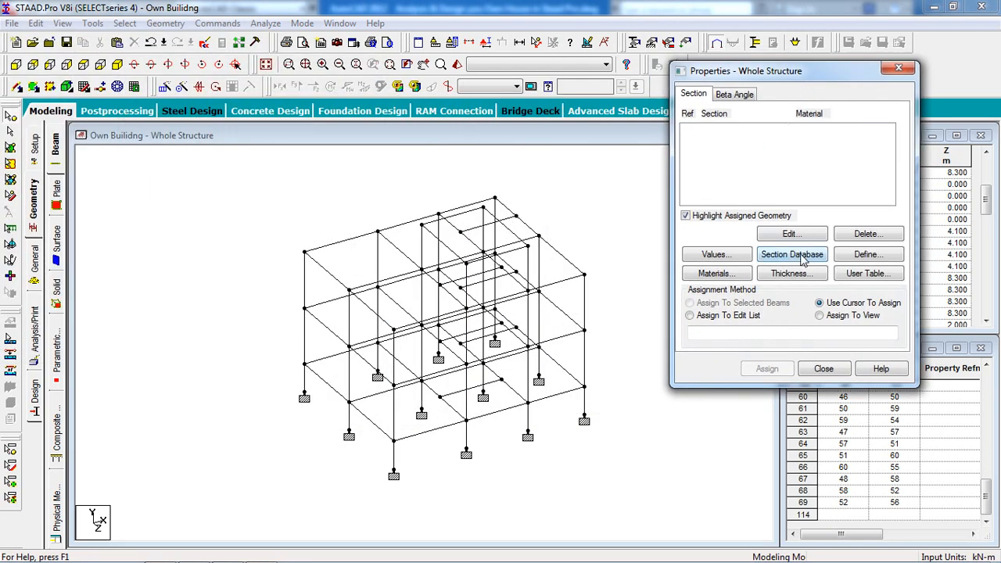
{"action": "left_click", "coordinate": [867, 255]}
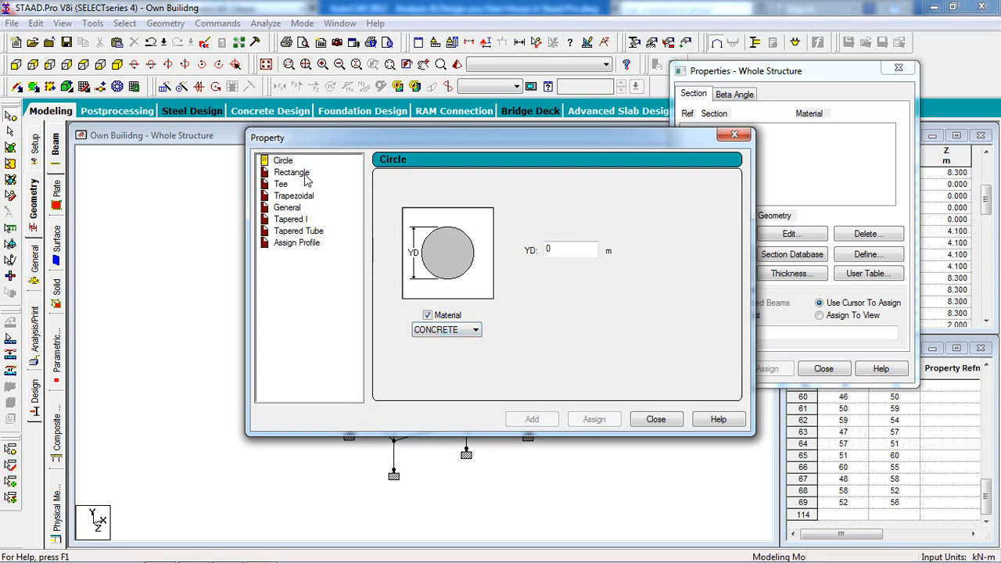
{"action": "left_click", "coordinate": [291, 172]}
{"action": "left_click", "coordinate": [555, 243]}
{"action": "left_click_drag", "start_coordinate": [555, 243], "coordinate": [531, 243]}
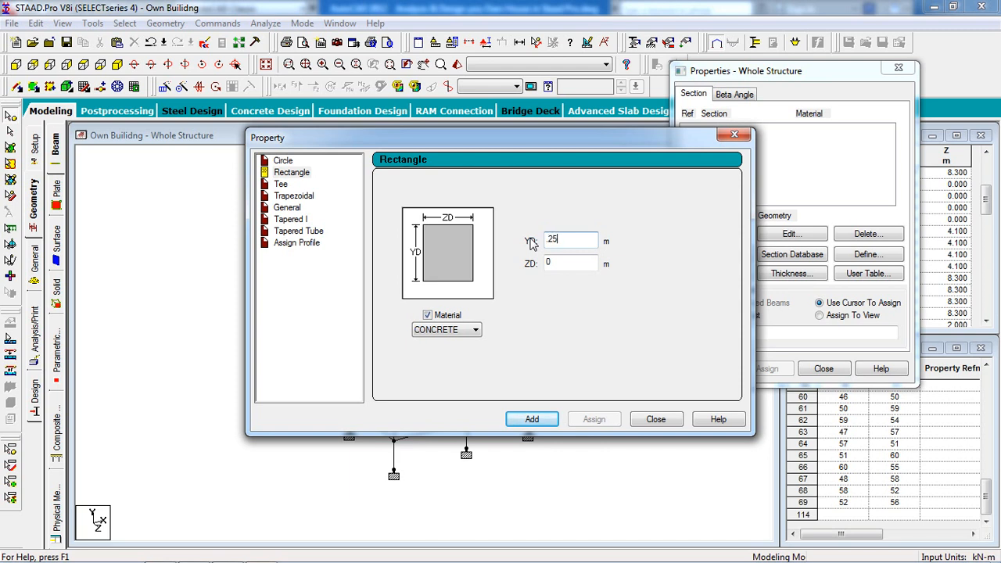
{"action": "double_click", "coordinate": [549, 264]}
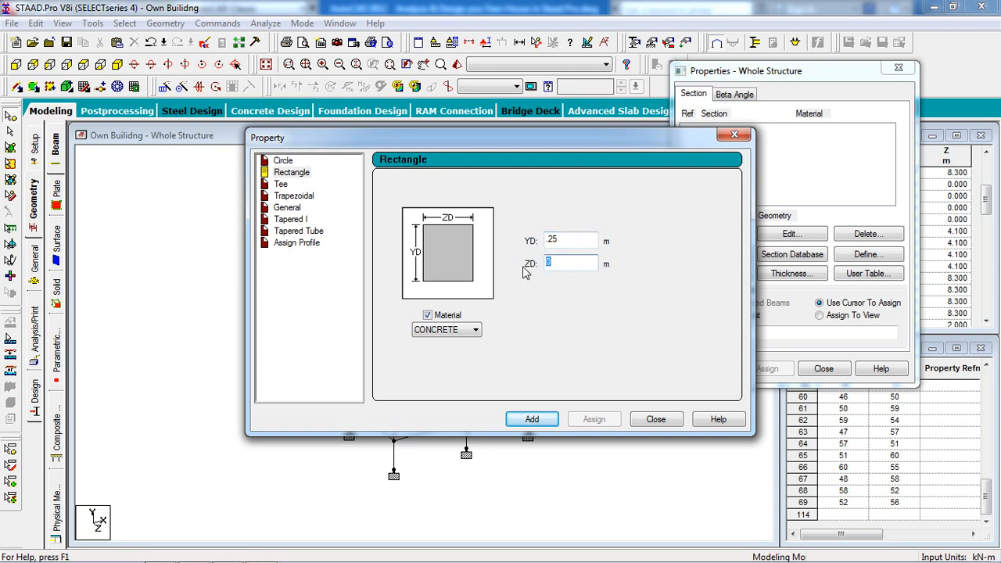
{"action": "left_click", "coordinate": [548, 418]}
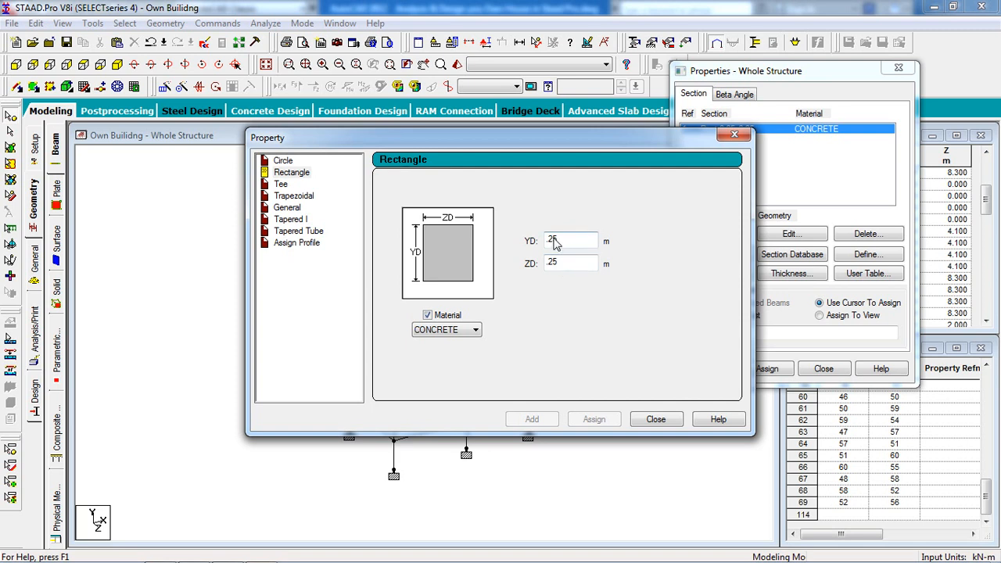
Add a second rectangular concrete section with YD 0.30 m and ZD 0.25 m, and finish defining sections.
{"action": "left_click_drag", "start_coordinate": [551, 241], "coordinate": [567, 244]}
{"action": "key", "text": "BackSpace"}
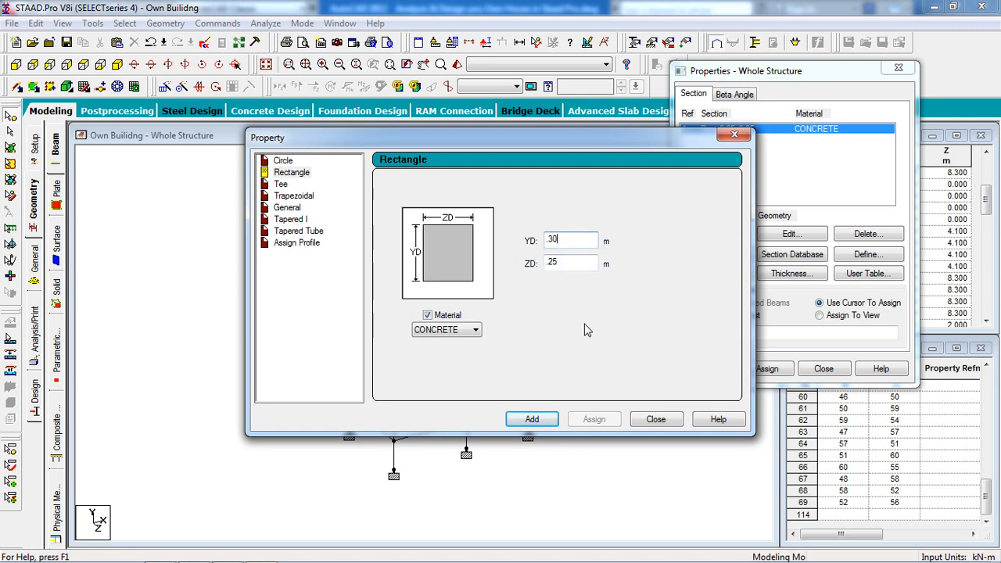
{"action": "left_click", "coordinate": [535, 420]}
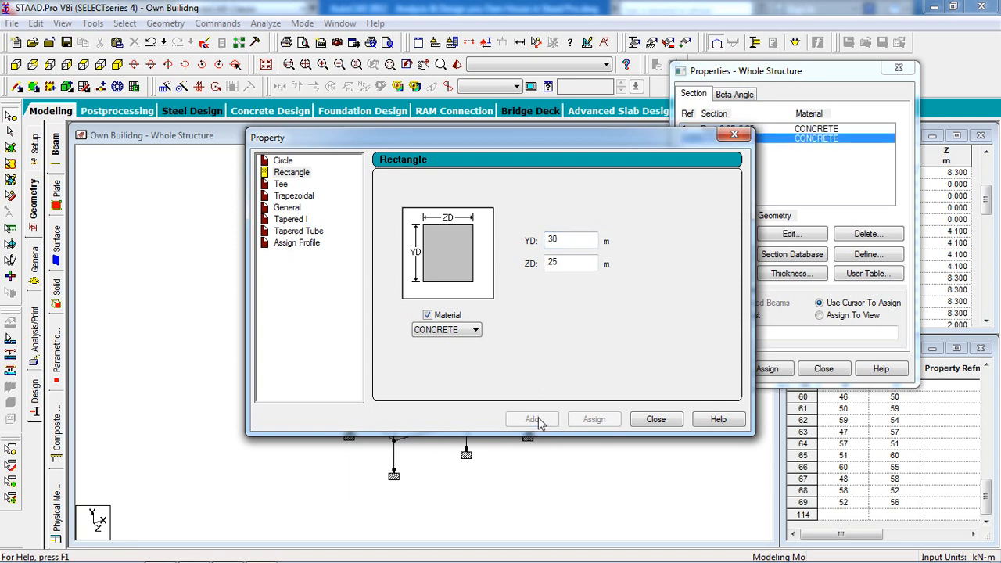
{"action": "left_click", "coordinate": [656, 420]}
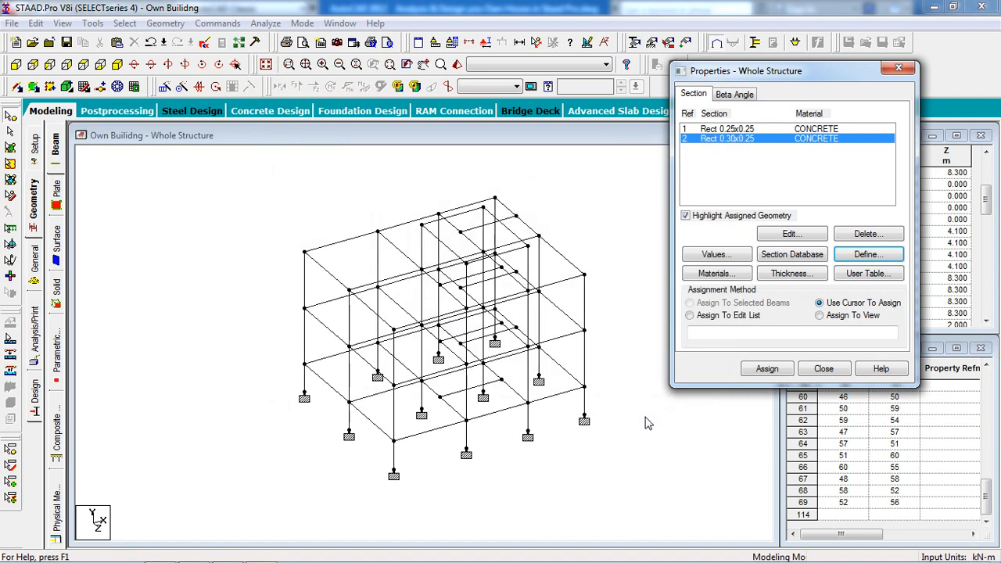
{"action": "left_click", "coordinate": [704, 165]}
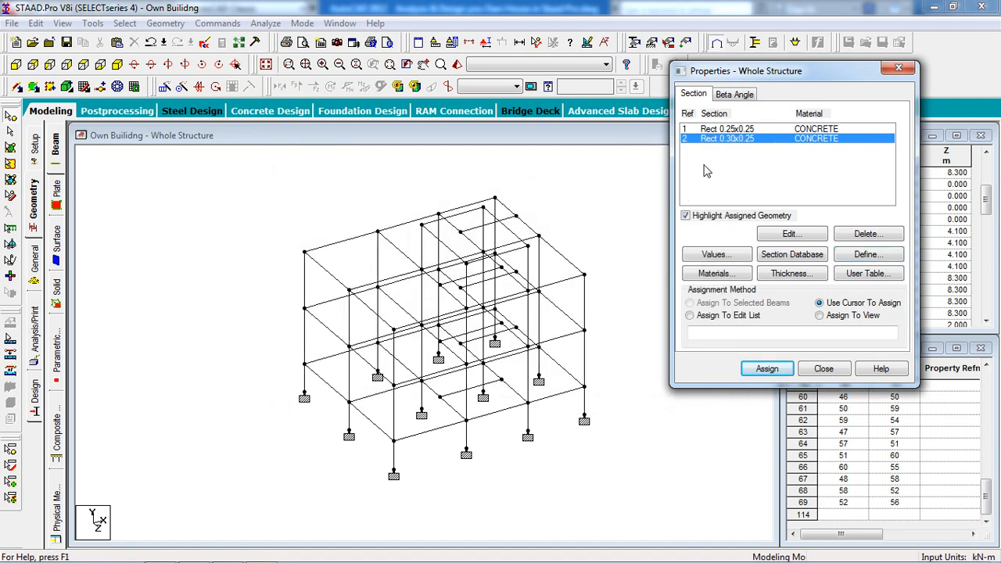
{"action": "left_click", "coordinate": [611, 260]}
{"action": "middle_click_drag", "start_coordinate": [577, 305], "coordinate": [524, 295]}
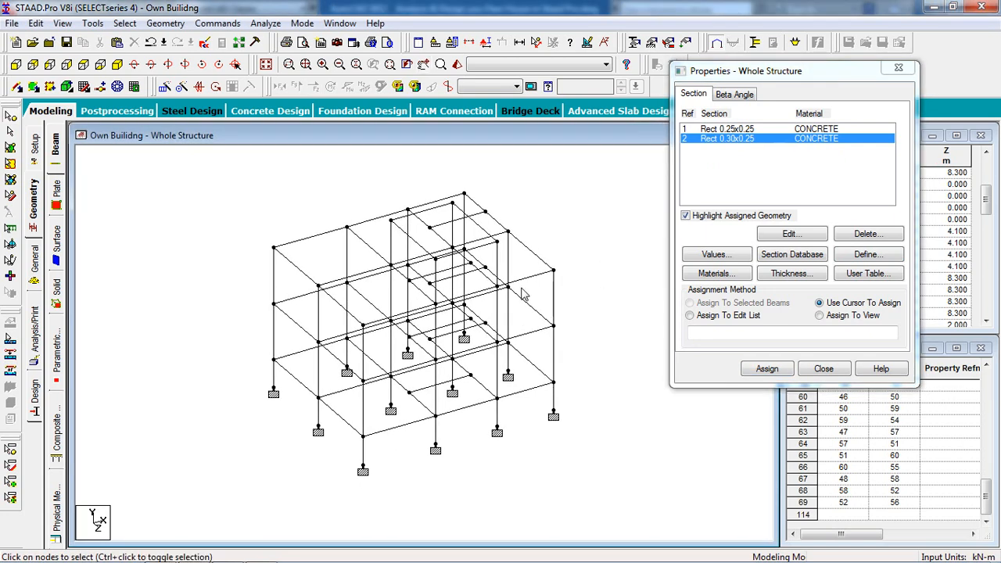
{"action": "middle_click_drag", "start_coordinate": [420, 401], "coordinate": [435, 360]}
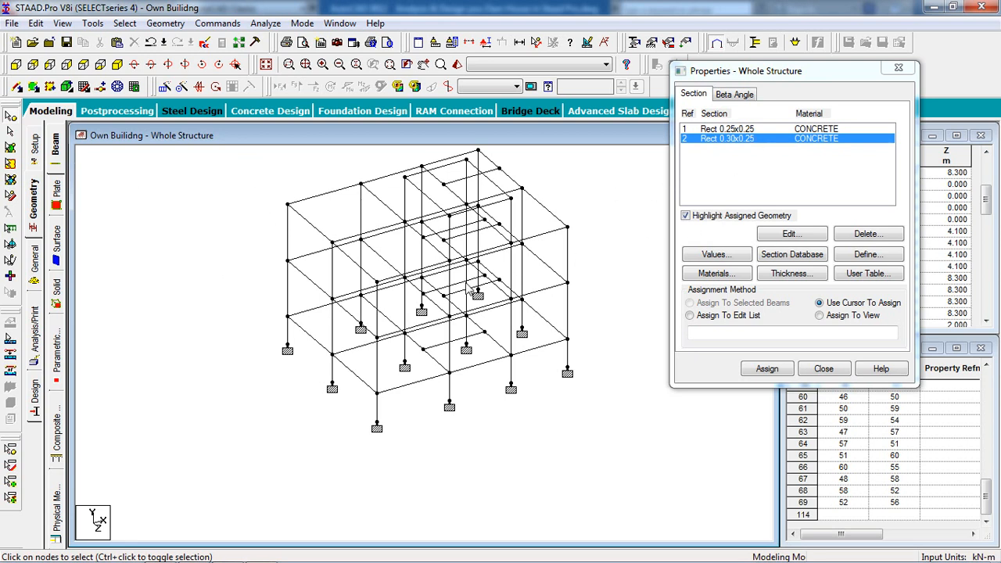
{"action": "left_click", "coordinate": [17, 66]}
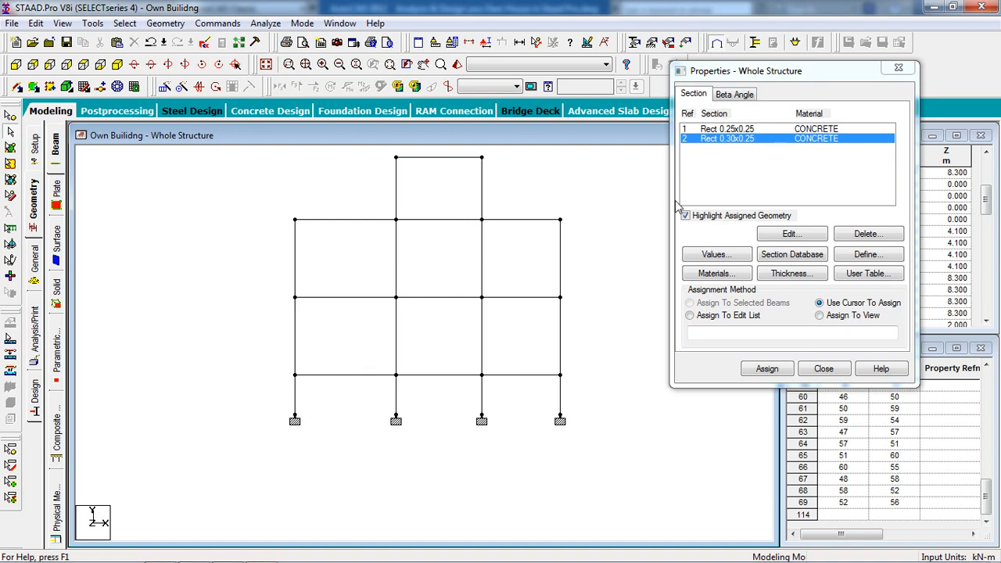
Select all members parallel to the Y axis and assign the Rect 0.25x0.25 section to these columns.
{"action": "left_click", "coordinate": [744, 132]}
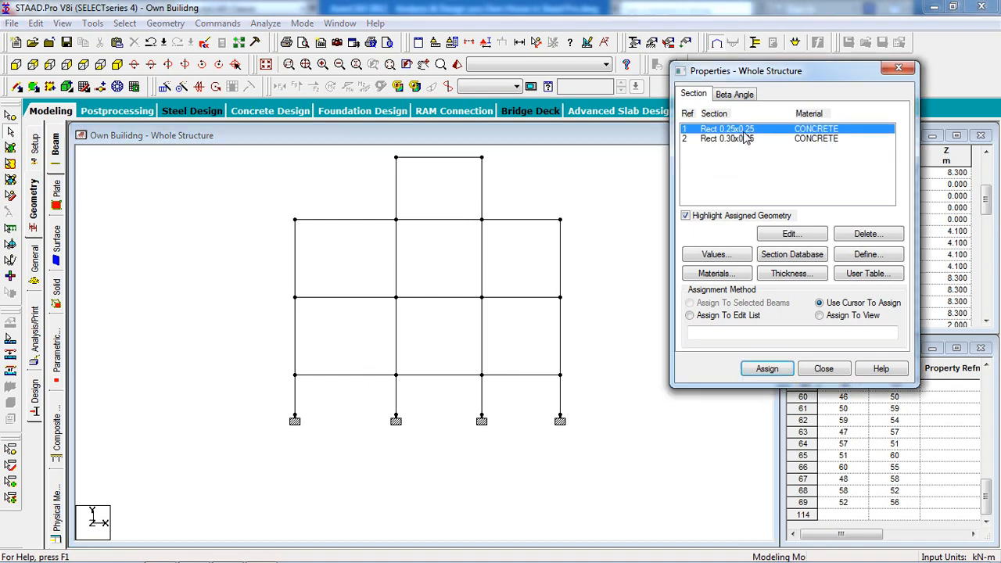
{"action": "left_click", "coordinate": [117, 64]}
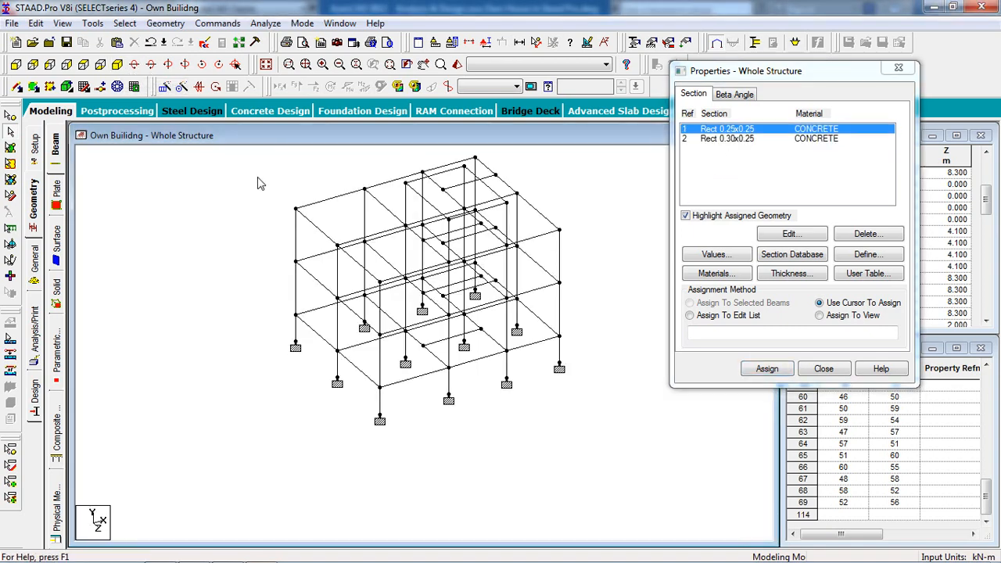
{"action": "left_click_drag", "start_coordinate": [614, 310], "coordinate": [618, 338]}
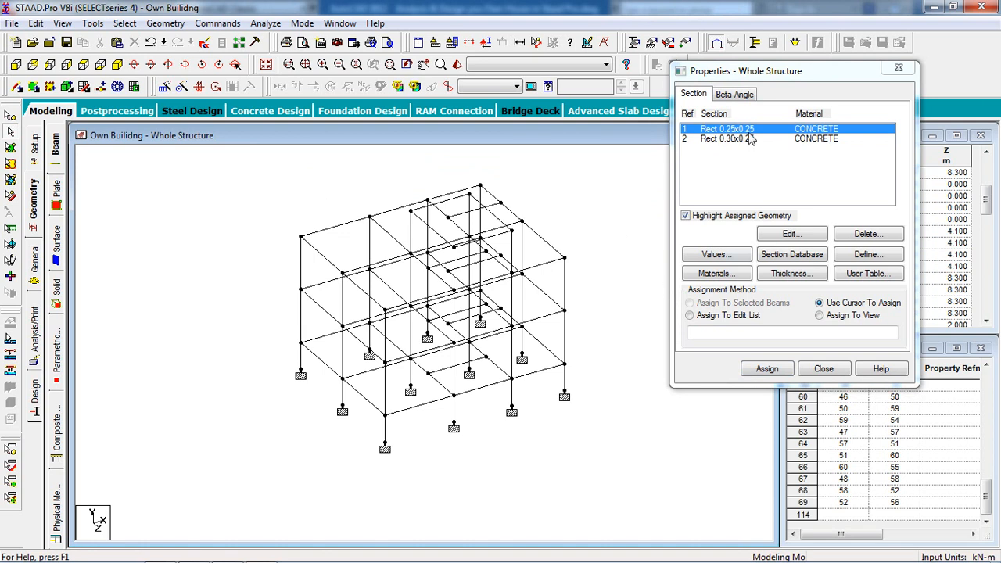
{"action": "left_click", "coordinate": [122, 25]}
{"action": "mouse_move", "coordinate": [261, 285]}
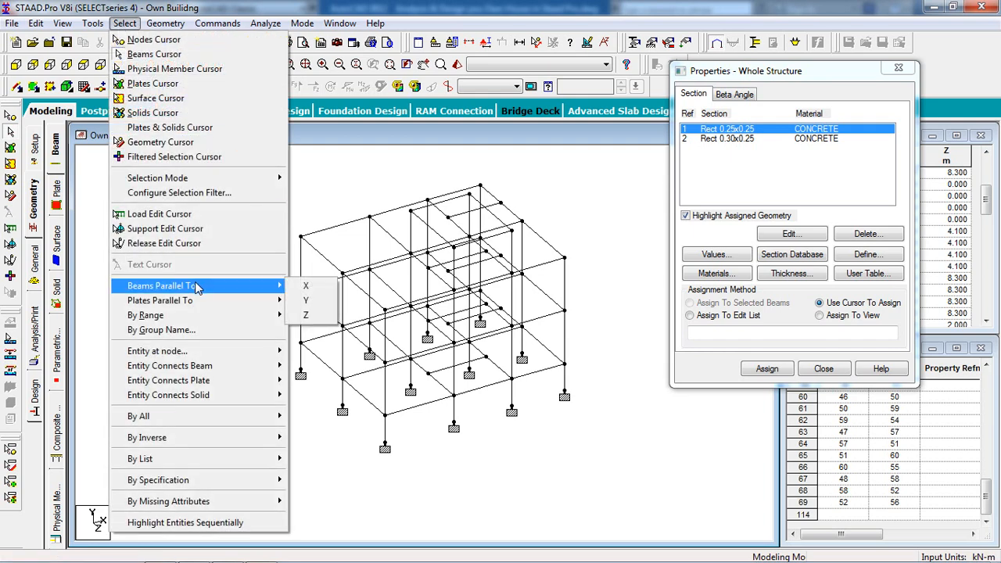
{"action": "left_click", "coordinate": [306, 300]}
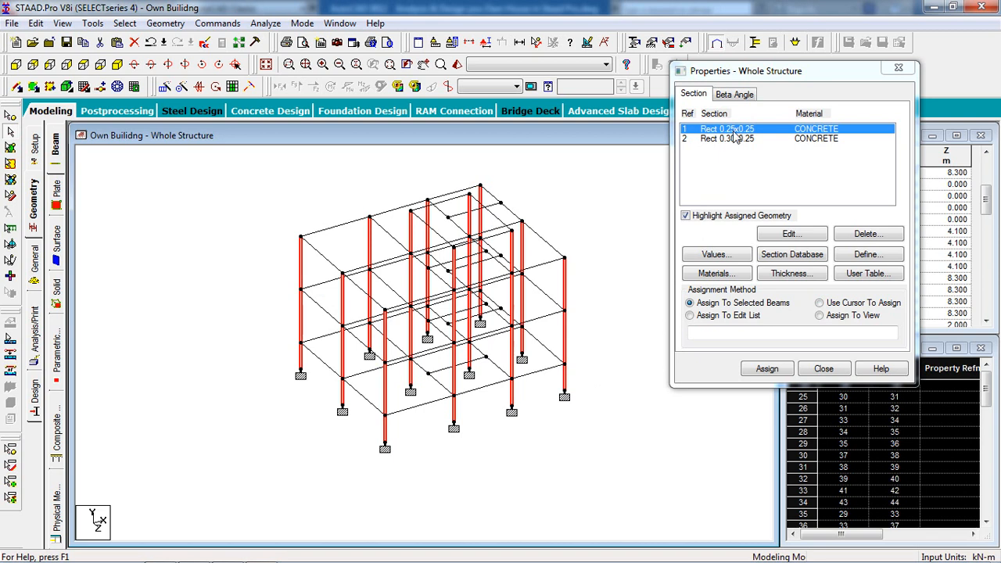
{"action": "left_click", "coordinate": [756, 367]}
{"action": "left_click", "coordinate": [764, 370]}
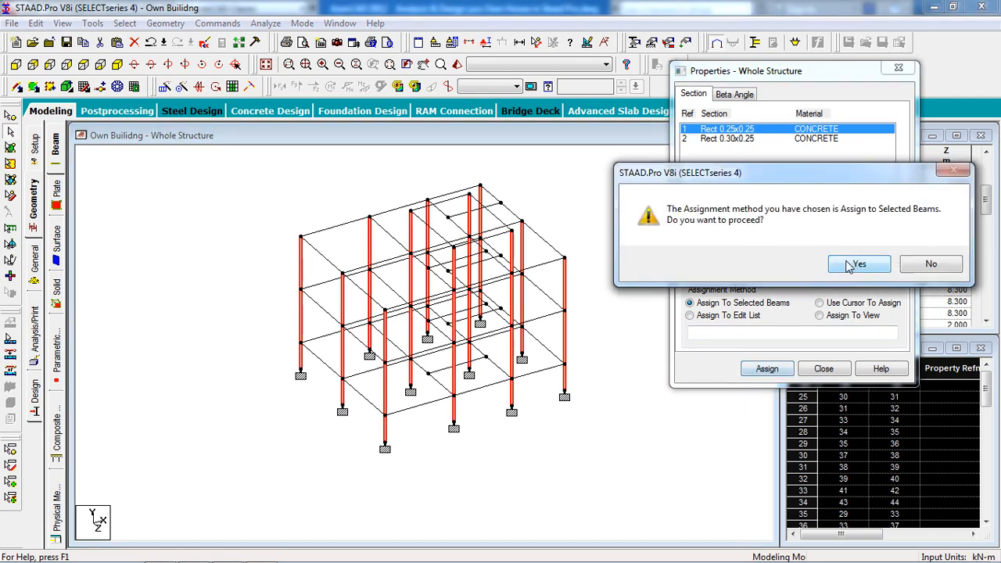
{"action": "left_click", "coordinate": [853, 265]}
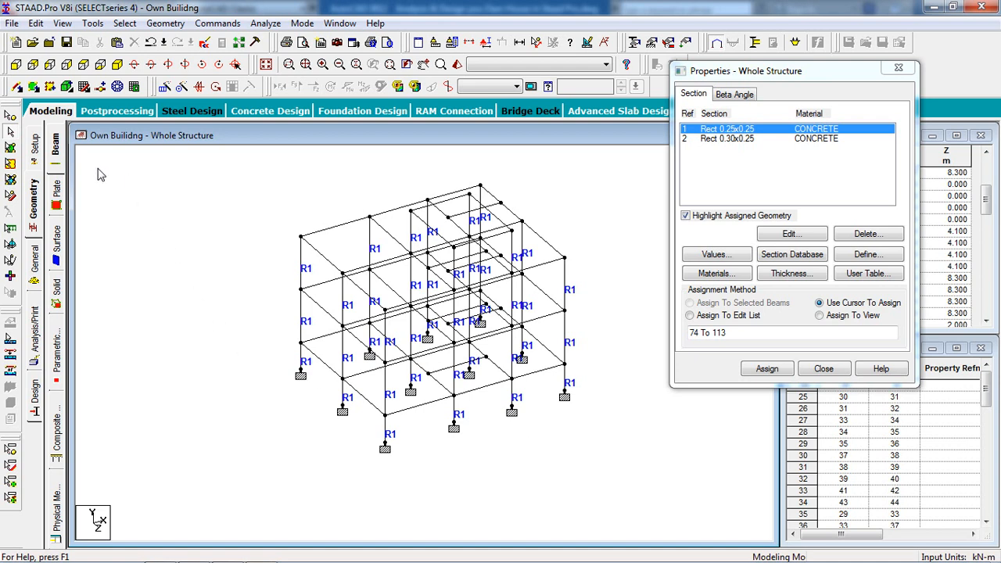
In plan view, choose the Rect 0.30x0.25 section and select all main beams running along the X axis.
{"action": "left_click", "coordinate": [87, 65]}
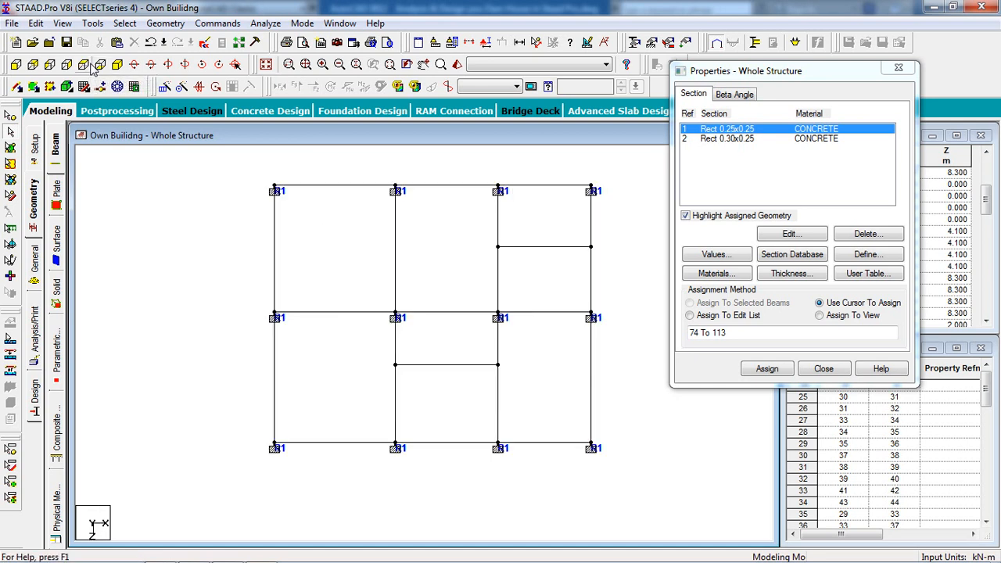
{"action": "middle_click_drag", "start_coordinate": [319, 236], "coordinate": [336, 249]}
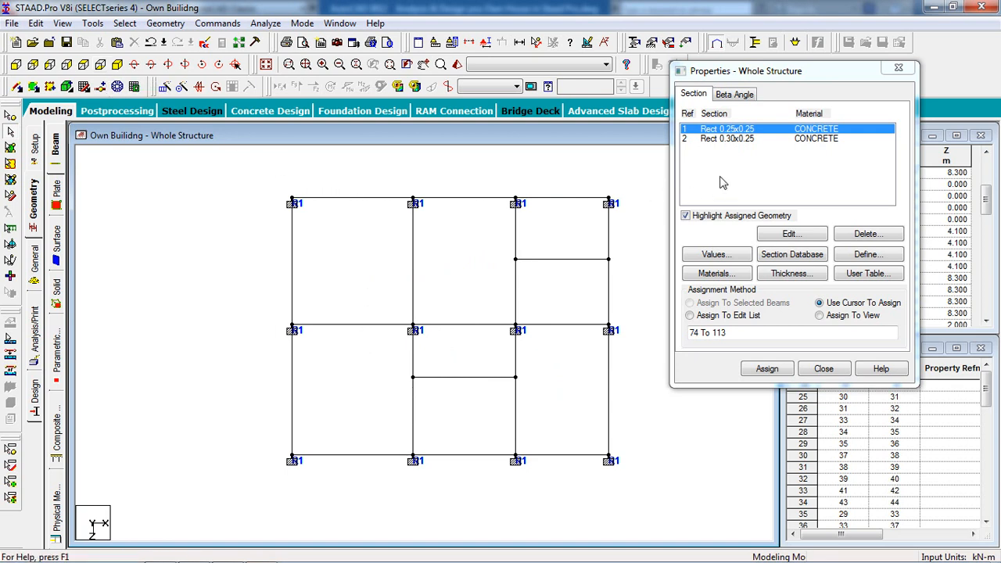
{"action": "left_click", "coordinate": [742, 139]}
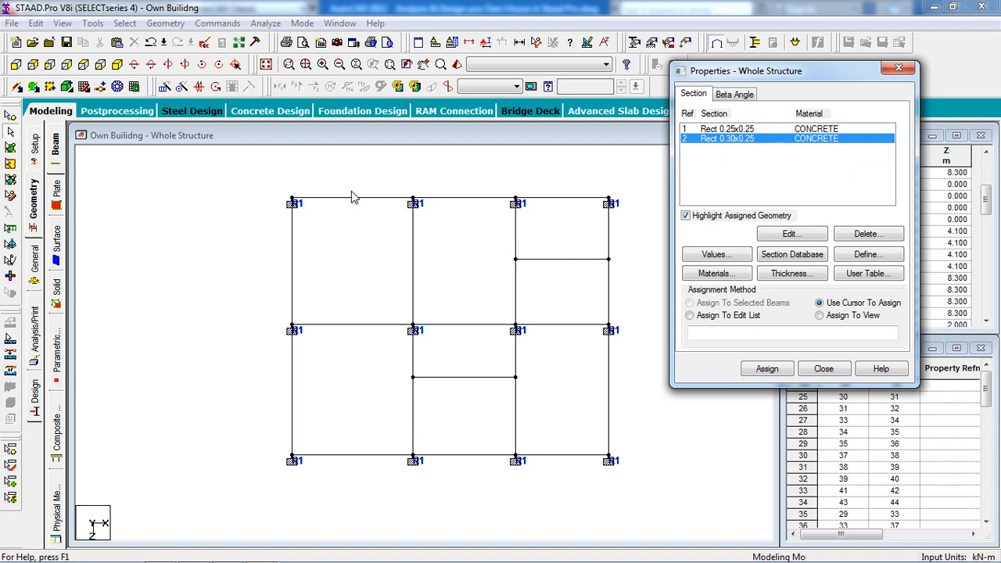
{"action": "left_click_drag", "start_coordinate": [376, 180], "coordinate": [328, 501]}
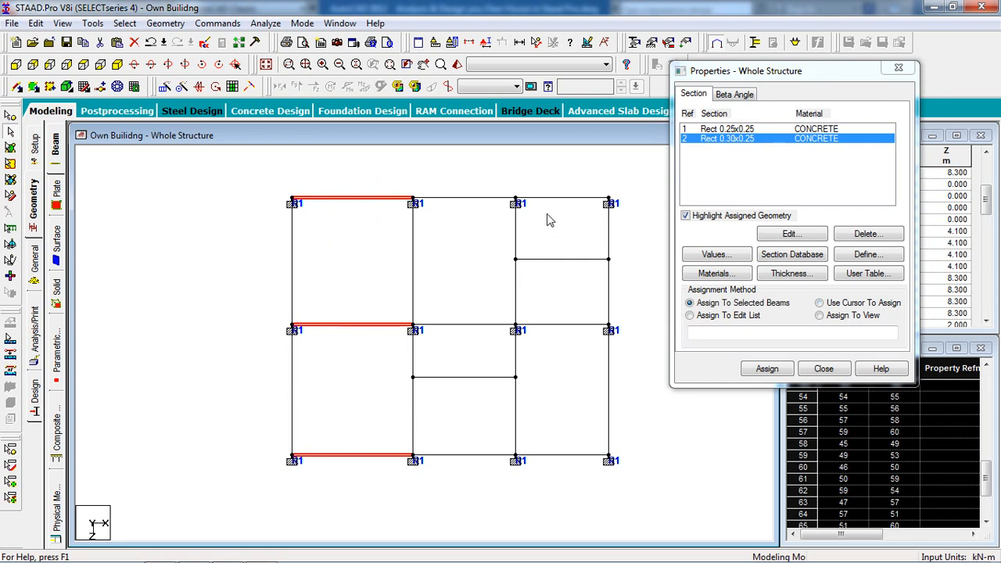
{"action": "left_click_drag", "start_coordinate": [501, 188], "coordinate": [469, 367], "text": "ctrl"}
{"action": "left_click_drag", "start_coordinate": [470, 415], "coordinate": [461, 502], "text": "ctrl"}
{"action": "left_click_drag", "start_coordinate": [631, 391], "coordinate": [551, 505], "text": "ctrl"}
{"action": "left_click_drag", "start_coordinate": [564, 305], "coordinate": [549, 397], "text": "ctrl"}
{"action": "left_click_drag", "start_coordinate": [574, 185], "coordinate": [597, 248], "text": "ctrl"}
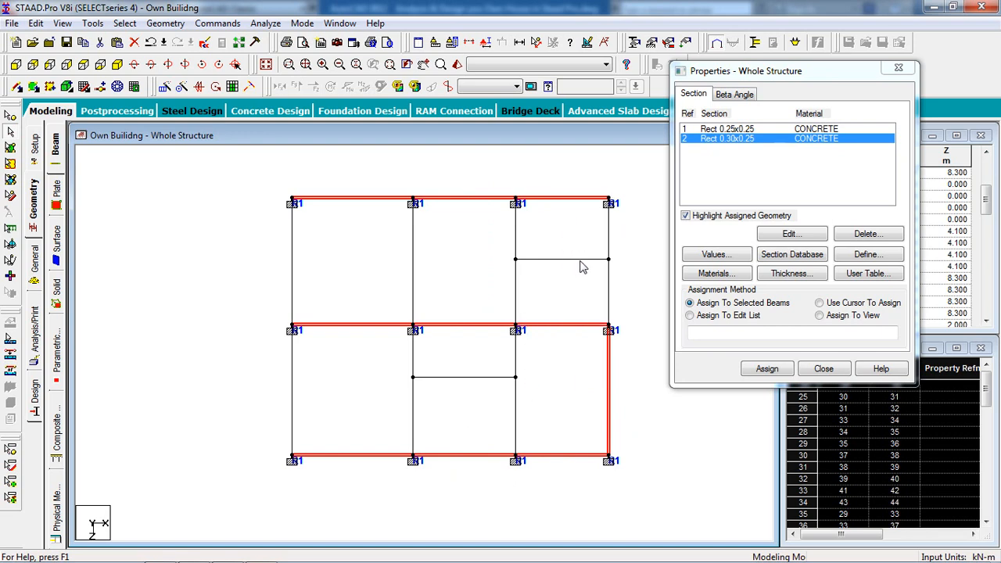
Add the main beams running along the Z axis to the selection in plan view and accept the auto save.
{"action": "left_click", "coordinate": [612, 278], "text": "ctrl"}
{"action": "left_click", "coordinate": [597, 247], "text": "ctrl"}
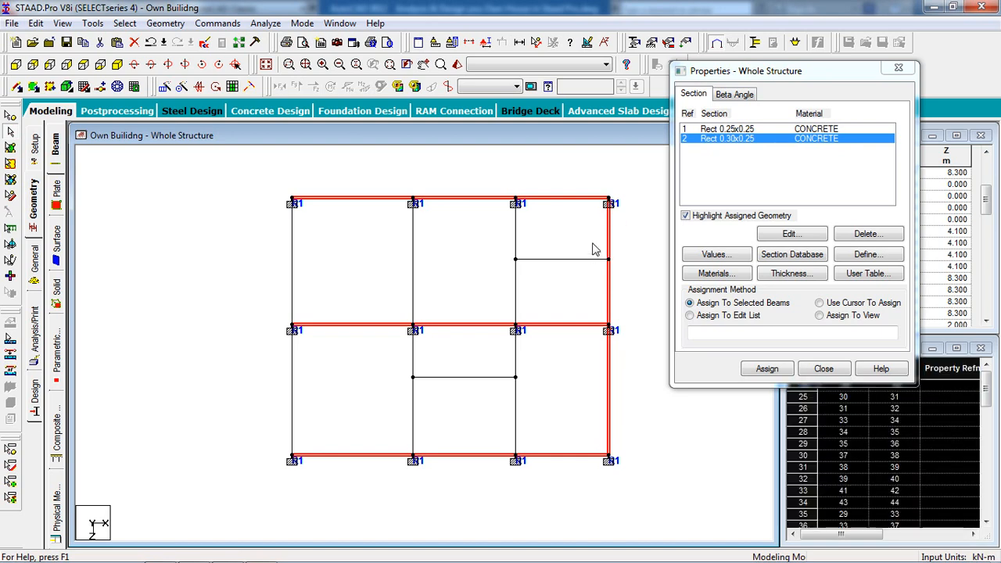
{"action": "left_click", "coordinate": [515, 238], "text": "ctrl"}
{"action": "left_click", "coordinate": [513, 297], "text": "ctrl"}
{"action": "left_click_drag", "start_coordinate": [441, 263], "coordinate": [380, 283], "text": "ctrl"}
{"action": "left_click_drag", "start_coordinate": [349, 239], "coordinate": [244, 275], "text": "ctrl"}
{"action": "left_click_drag", "start_coordinate": [318, 348], "coordinate": [219, 415], "text": "ctrl"}
{"action": "left_click_drag", "start_coordinate": [439, 386], "coordinate": [365, 437], "text": "ctrl"}
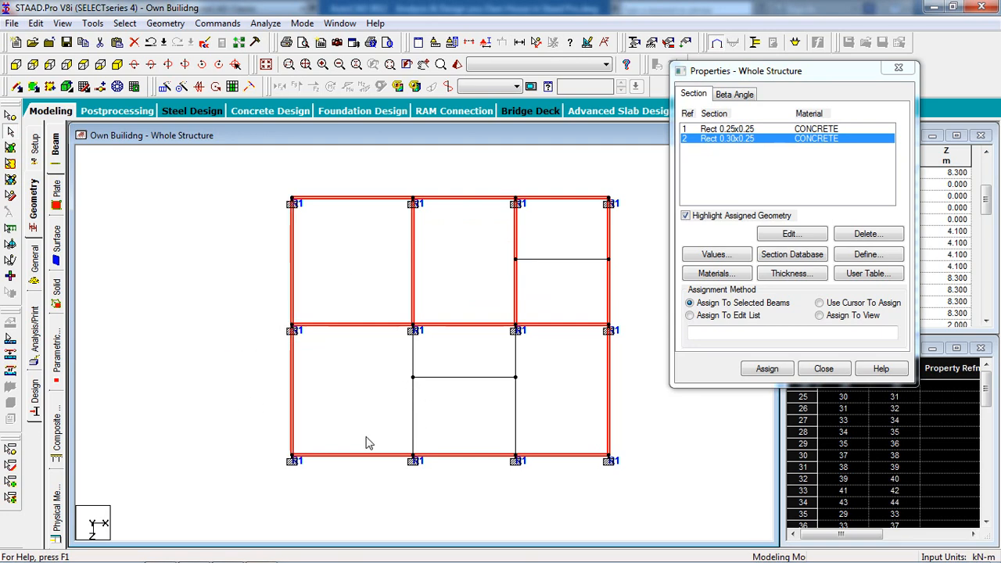
{"action": "left_click_drag", "start_coordinate": [541, 404], "coordinate": [490, 420], "text": "ctrl"}
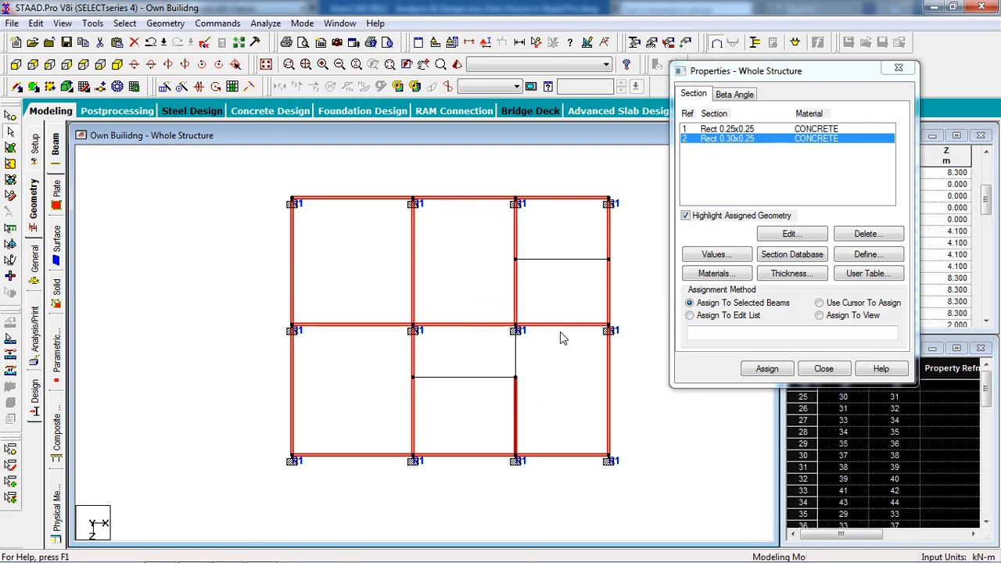
{"action": "left_click_drag", "start_coordinate": [551, 354], "coordinate": [485, 362], "text": "ctrl"}
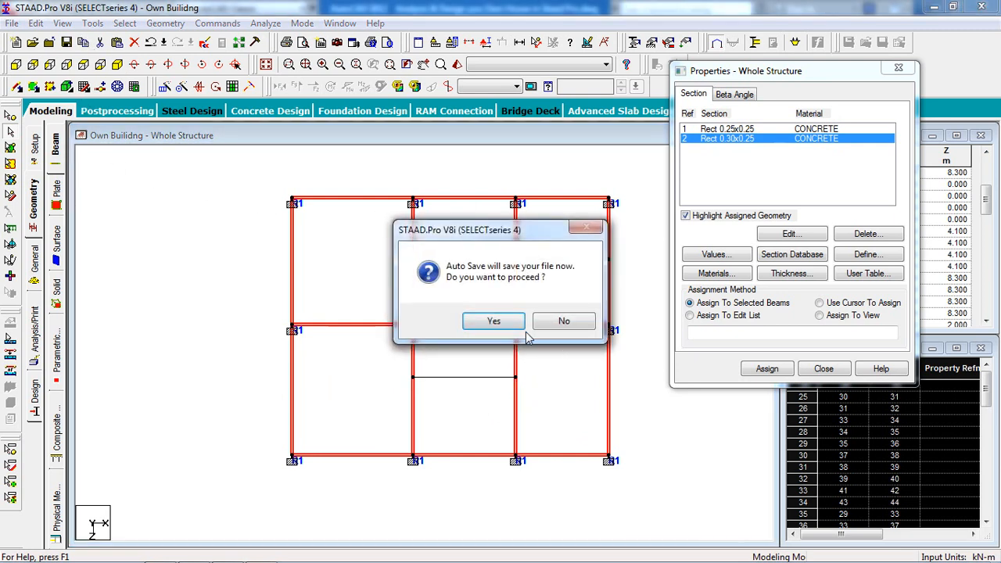
{"action": "left_click", "coordinate": [500, 324]}
{"action": "left_click", "coordinate": [416, 370]}
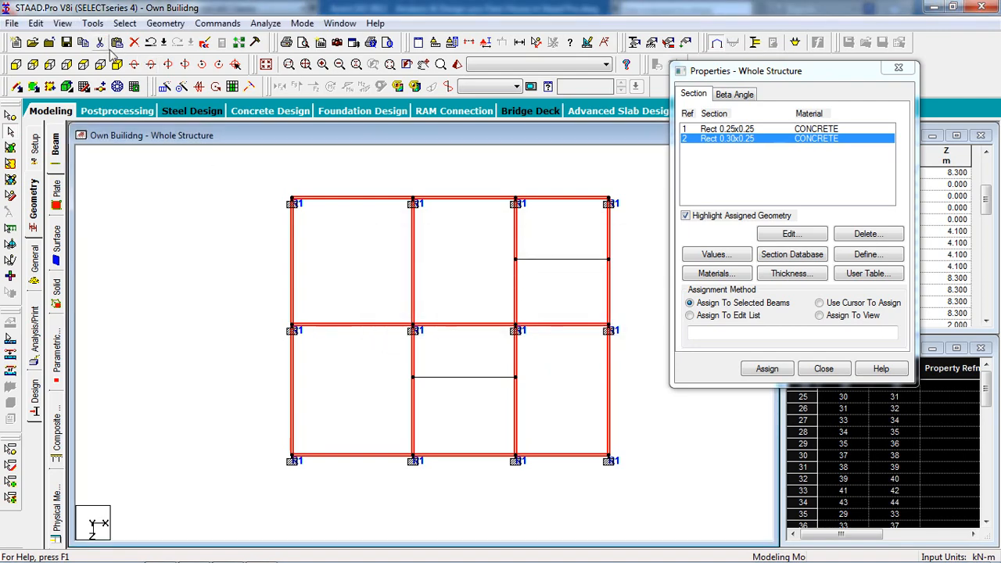
In isometric view, add the missed short main-beam segments beside the secondary beams to the selection on each floor.
{"action": "left_click", "coordinate": [116, 64]}
{"action": "scroll", "coordinate": [469, 395], "scroll_direction": "up", "scroll_amount": 5}
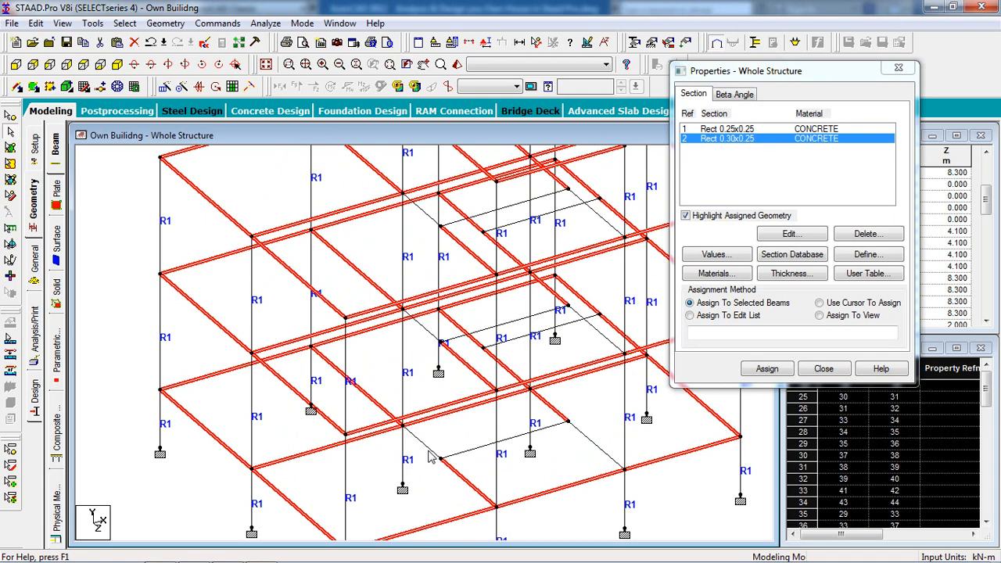
{"action": "left_click", "coordinate": [428, 328], "text": "ctrl"}
{"action": "middle_click_drag", "start_coordinate": [521, 328], "coordinate": [510, 417]}
{"action": "left_click", "coordinate": [416, 301], "text": "ctrl"}
{"action": "middle_click_drag", "start_coordinate": [450, 261], "coordinate": [437, 339]}
{"action": "middle_click_drag", "start_coordinate": [602, 379], "coordinate": [544, 336]}
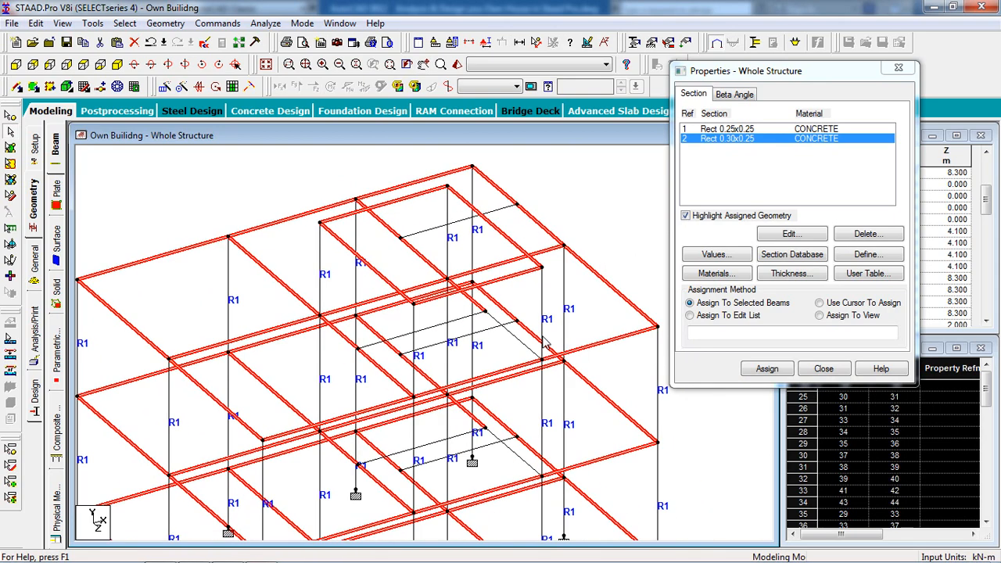
{"action": "left_click", "coordinate": [521, 344], "text": "ctrl"}
Check the selected beams from a rotated view, assign the Rect 0.30x0.25 section to them and clear the selection.
{"action": "scroll", "coordinate": [532, 289], "scroll_direction": "down", "scroll_amount": 3}
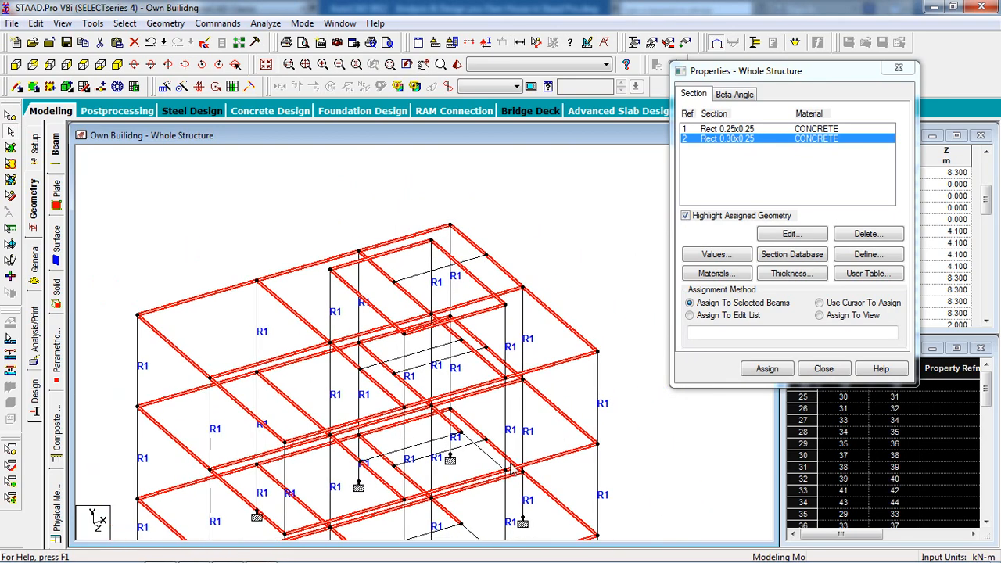
{"action": "middle_click_drag", "start_coordinate": [510, 465], "coordinate": [561, 294]}
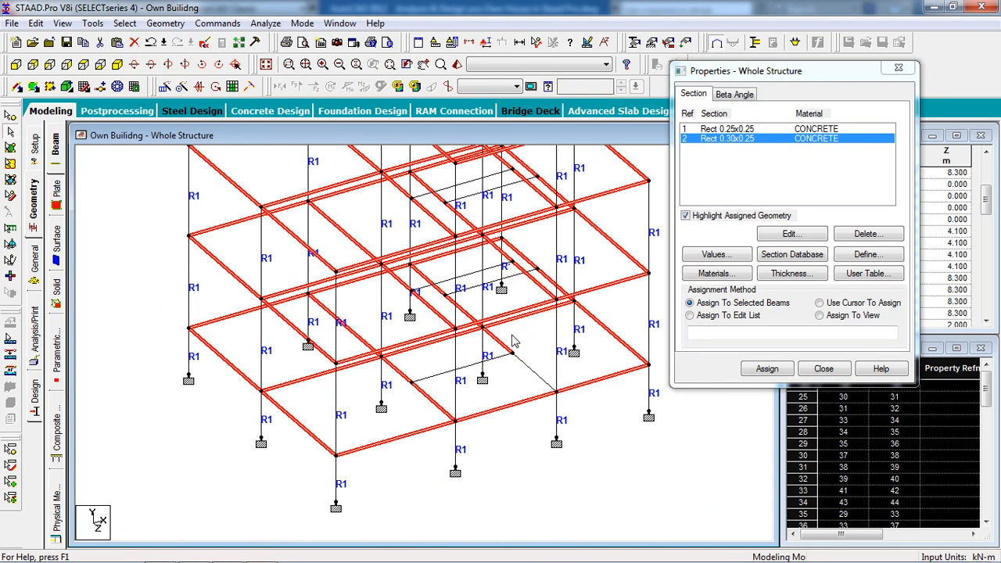
{"action": "middle_click_drag", "start_coordinate": [507, 368], "coordinate": [523, 407]}
{"action": "scroll", "coordinate": [500, 421], "scroll_direction": "down", "scroll_amount": 1}
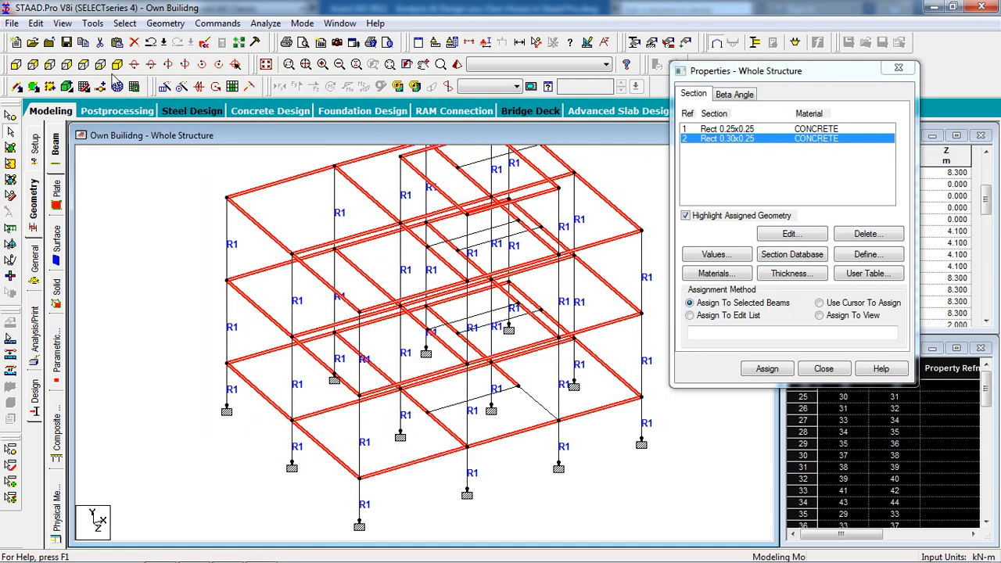
{"action": "left_click", "coordinate": [160, 66]}
{"action": "left_click", "coordinate": [159, 67]}
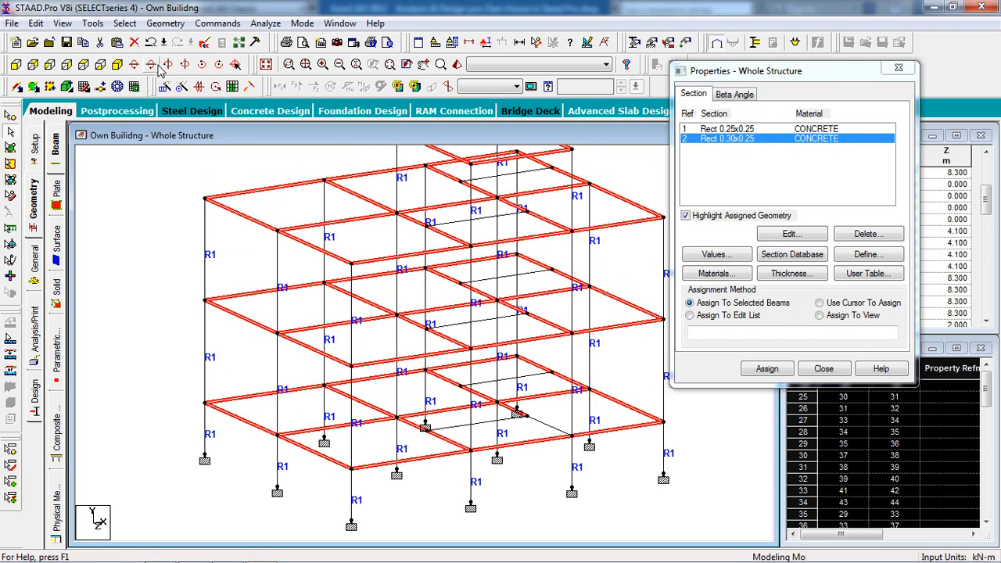
{"action": "middle_click_drag", "start_coordinate": [445, 269], "coordinate": [423, 269]}
{"action": "scroll", "coordinate": [423, 272], "scroll_direction": "down", "scroll_amount": 3}
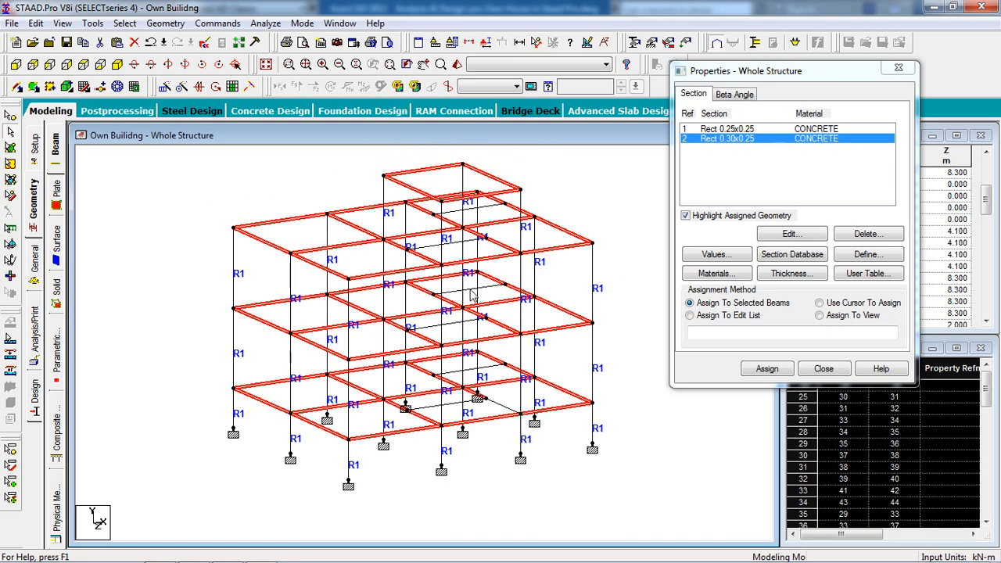
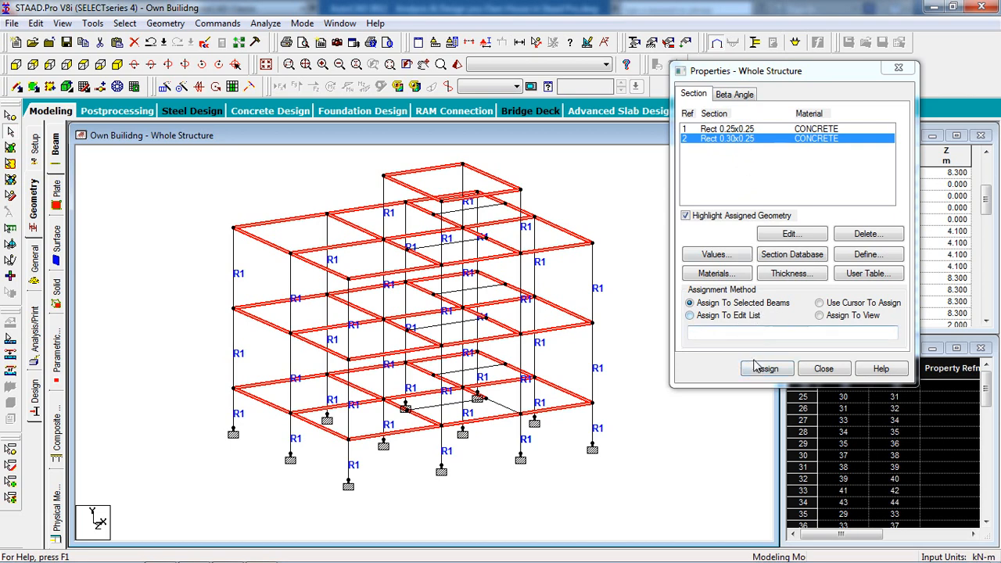
{"action": "left_click", "coordinate": [755, 370]}
{"action": "left_click", "coordinate": [845, 270]}
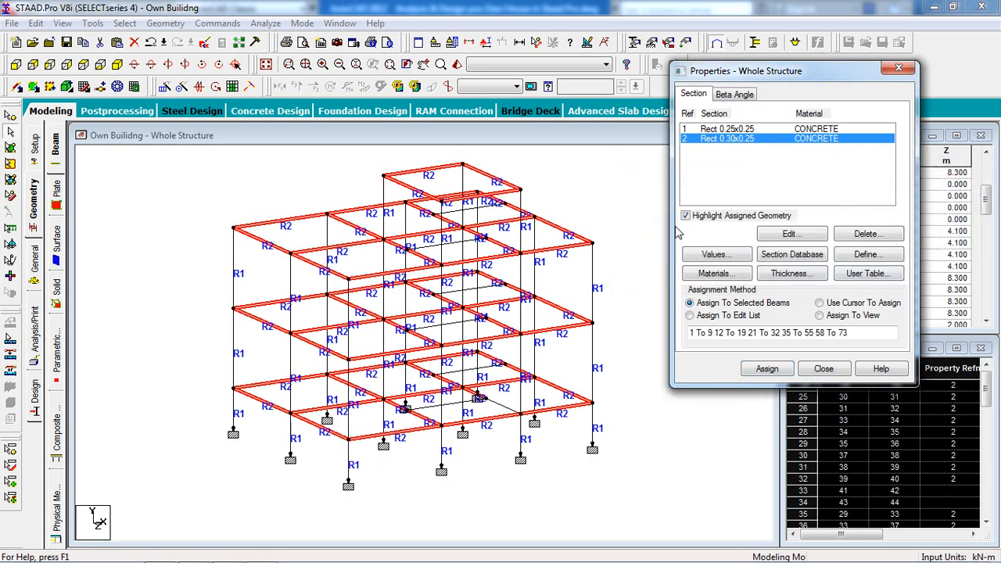
{"action": "left_click", "coordinate": [643, 193]}
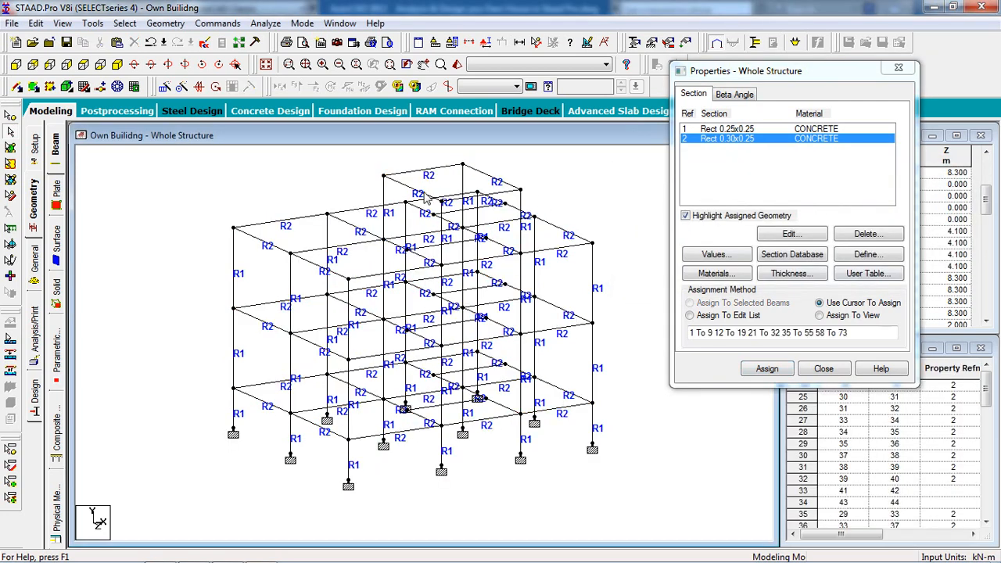
{"action": "left_click", "coordinate": [88, 64]}
{"action": "left_click_drag", "start_coordinate": [442, 359], "coordinate": [413, 422]}
{"action": "left_click_drag", "start_coordinate": [559, 261], "coordinate": [550, 274], "text": "ctrl"}
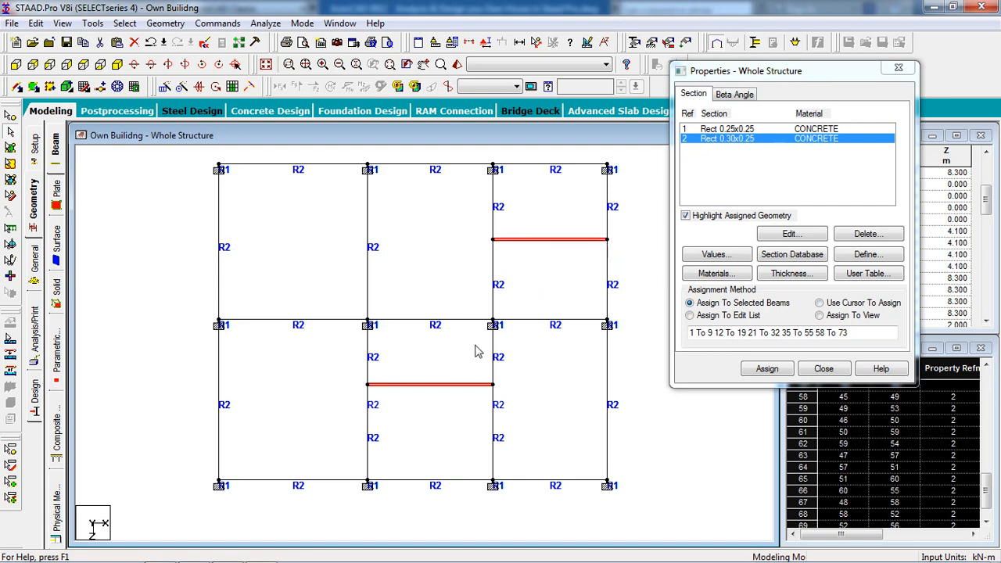
{"action": "left_click", "coordinate": [133, 64]}
{"action": "scroll", "coordinate": [486, 315], "scroll_direction": "up", "scroll_amount": 3}
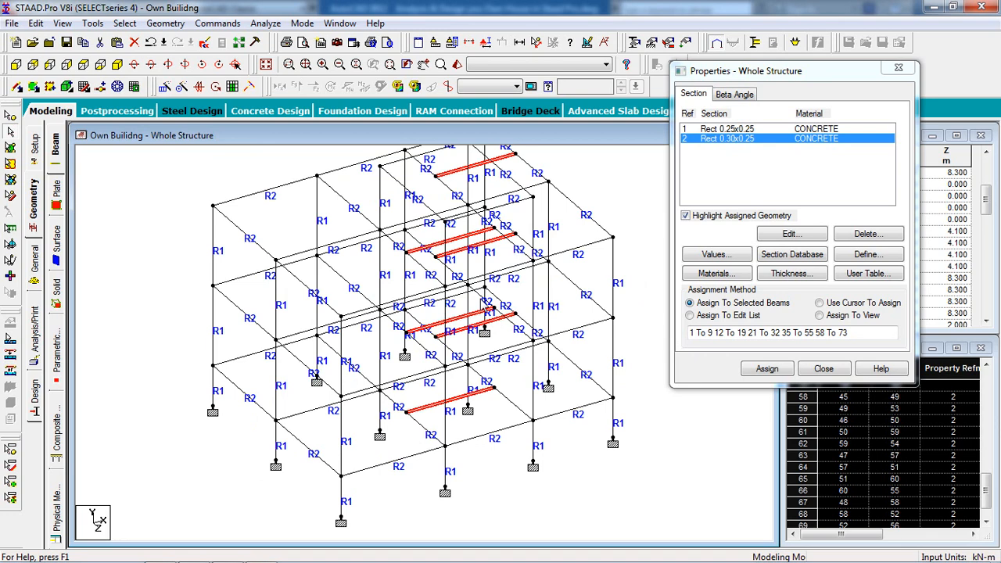
{"action": "middle_click_drag", "start_coordinate": [496, 362], "coordinate": [493, 382]}
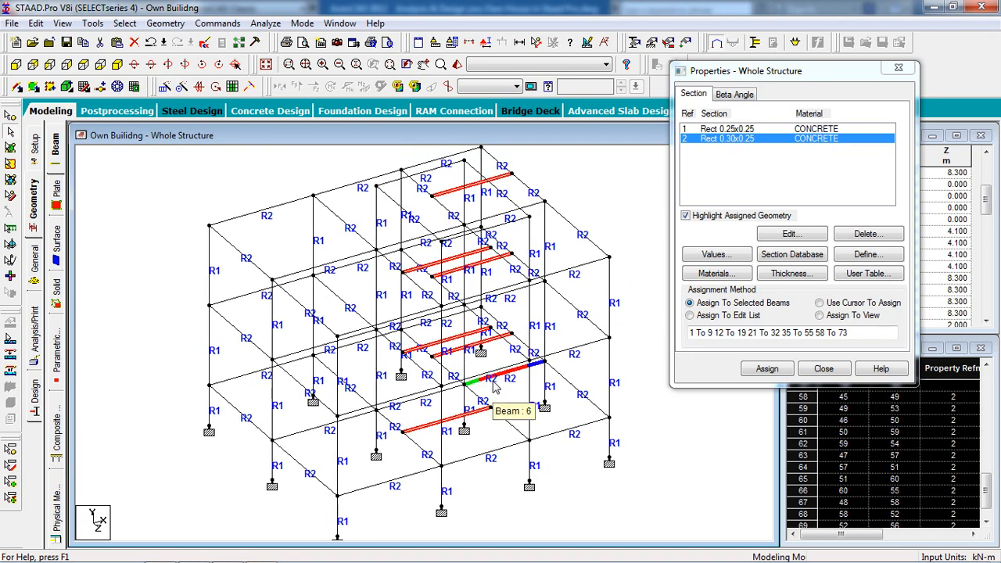
{"action": "scroll", "coordinate": [545, 292], "scroll_direction": "down", "scroll_amount": 1}
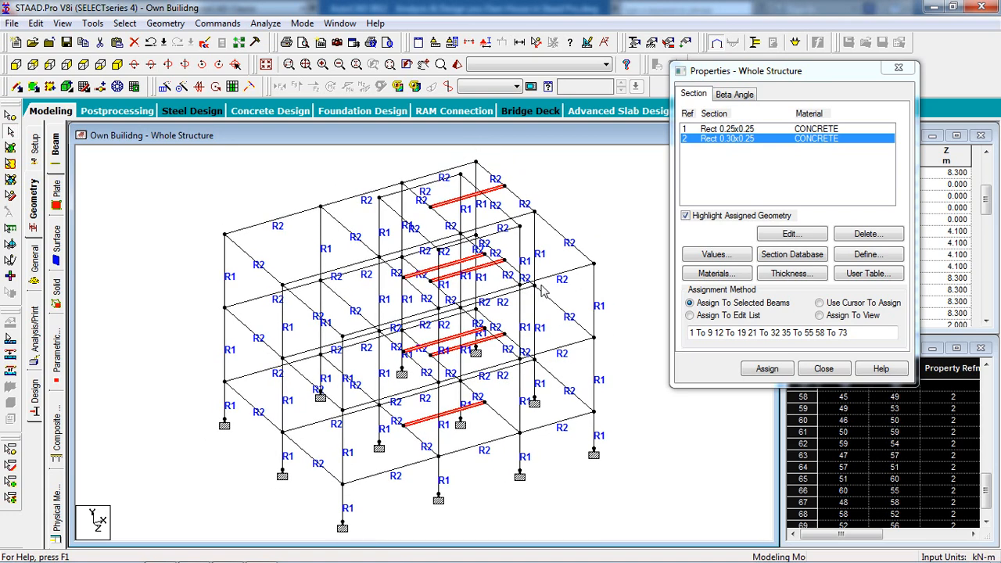
Select the intermediate secondary beams in both subdivided bays in plan view and assign the Rect 0.25x0.25 section to them.
{"action": "left_click", "coordinate": [753, 130]}
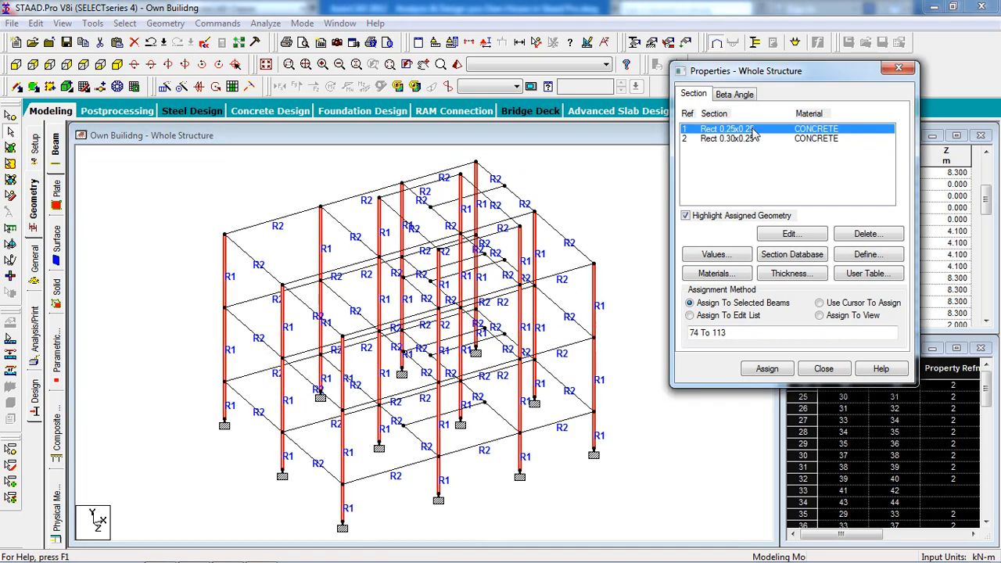
{"action": "left_click", "coordinate": [99, 66]}
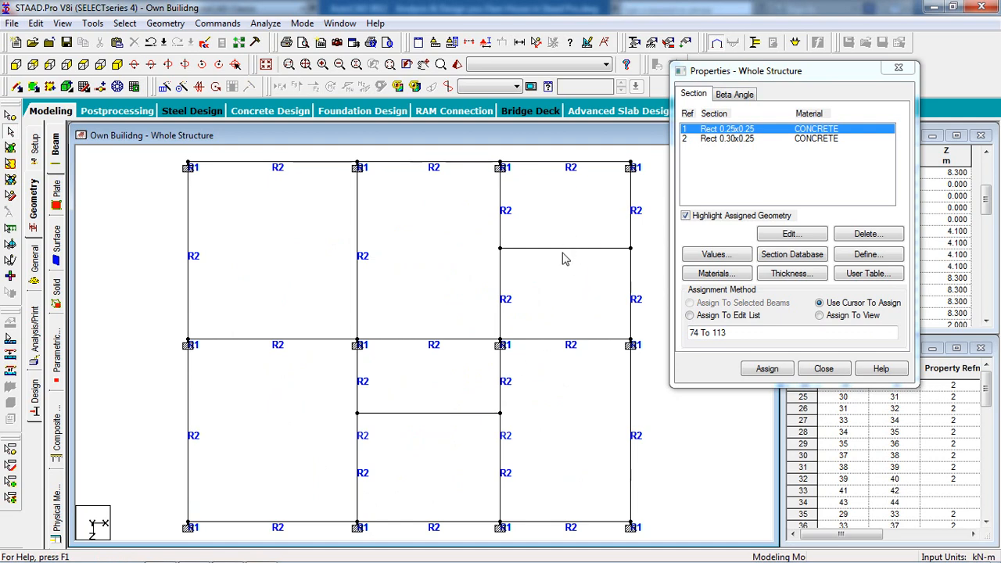
{"action": "left_click_drag", "start_coordinate": [562, 253], "coordinate": [546, 293]}
{"action": "left_click_drag", "start_coordinate": [454, 377], "coordinate": [422, 449], "text": "ctrl"}
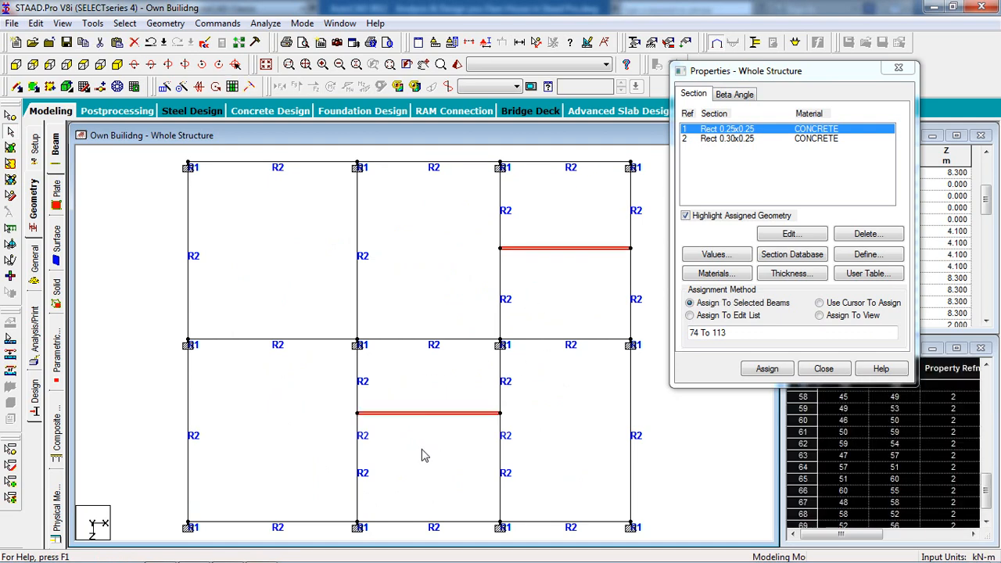
{"action": "left_click", "coordinate": [126, 66]}
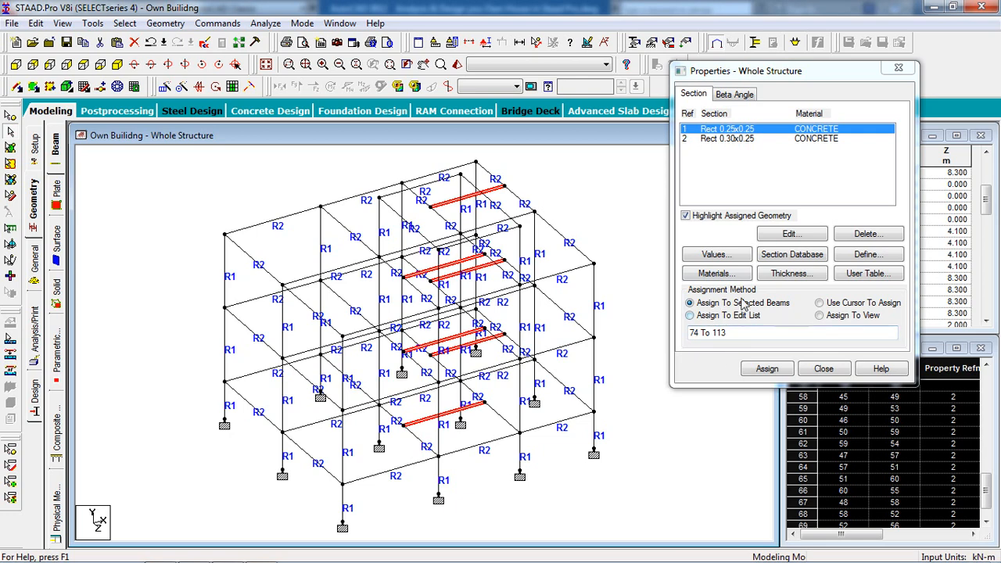
{"action": "left_click", "coordinate": [766, 368]}
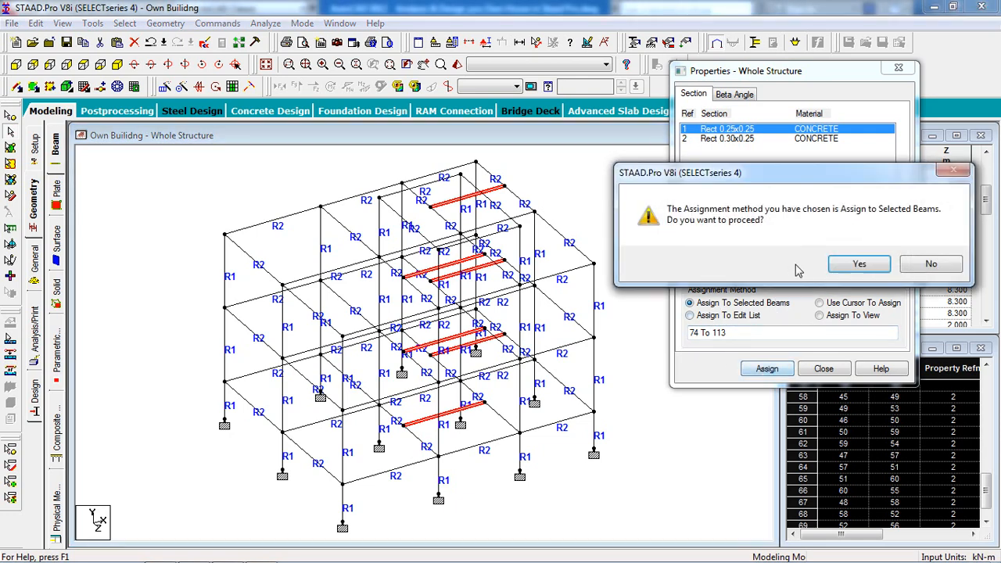
{"action": "left_click", "coordinate": [857, 264]}
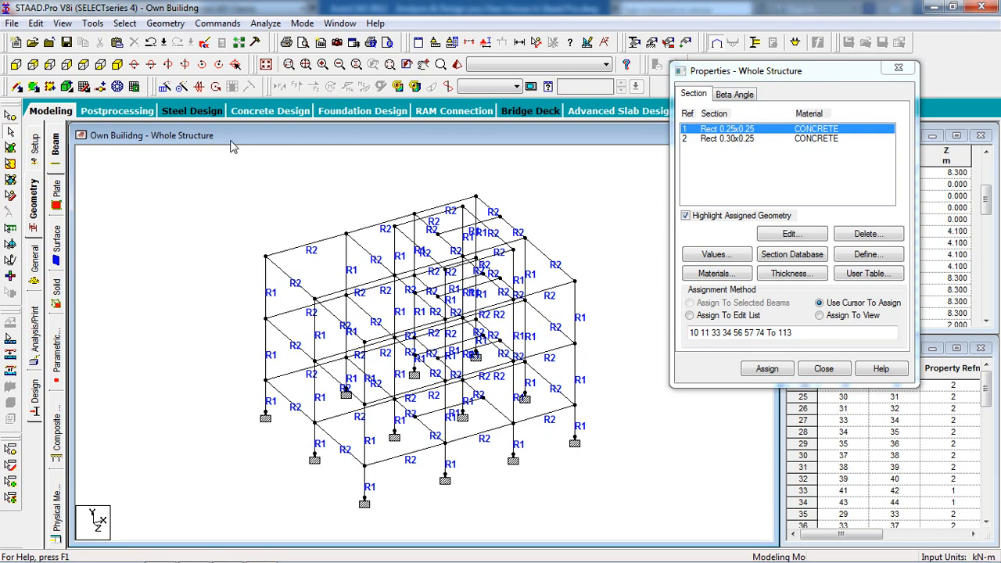
Select all members that have a missing property by their missing attributes.
{"action": "left_click", "coordinate": [99, 24]}
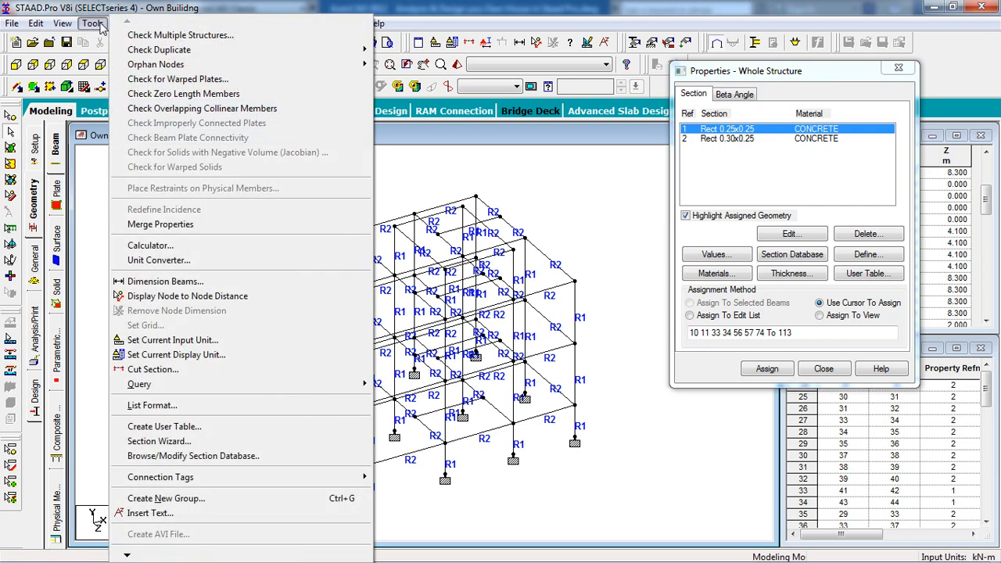
{"action": "left_click", "coordinate": [164, 9]}
{"action": "left_click", "coordinate": [126, 23]}
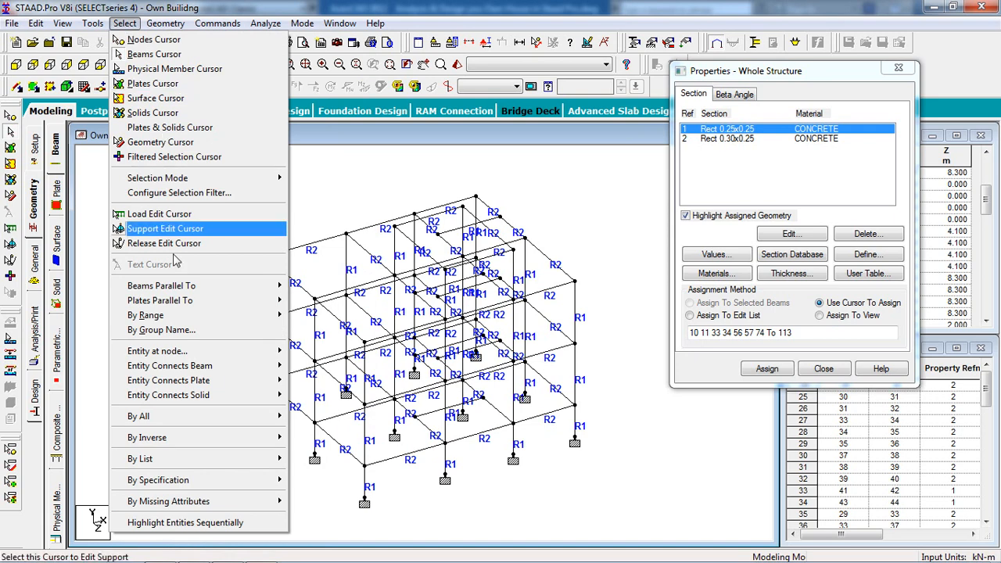
{"action": "mouse_move", "coordinate": [239, 505]}
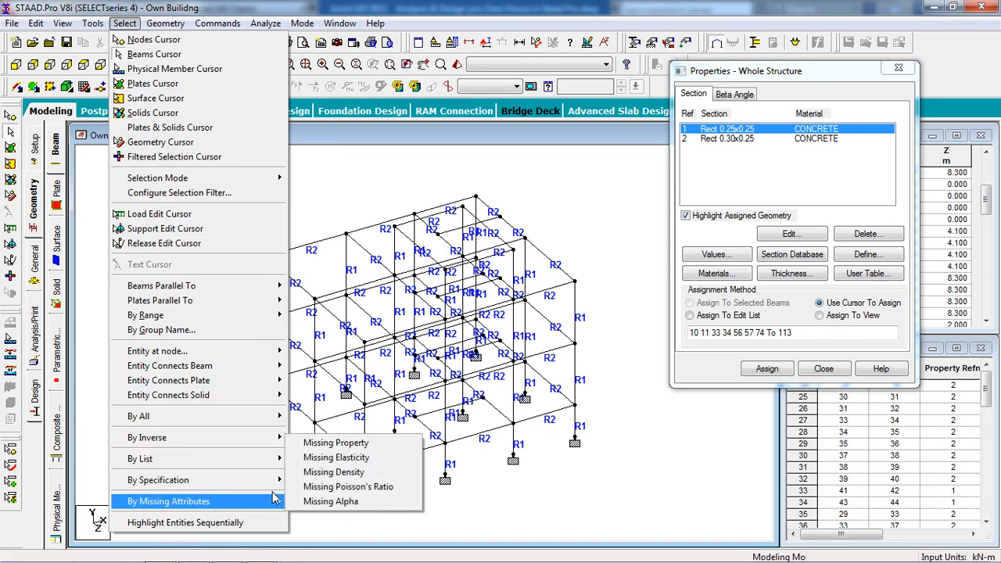
{"action": "left_click", "coordinate": [364, 444]}
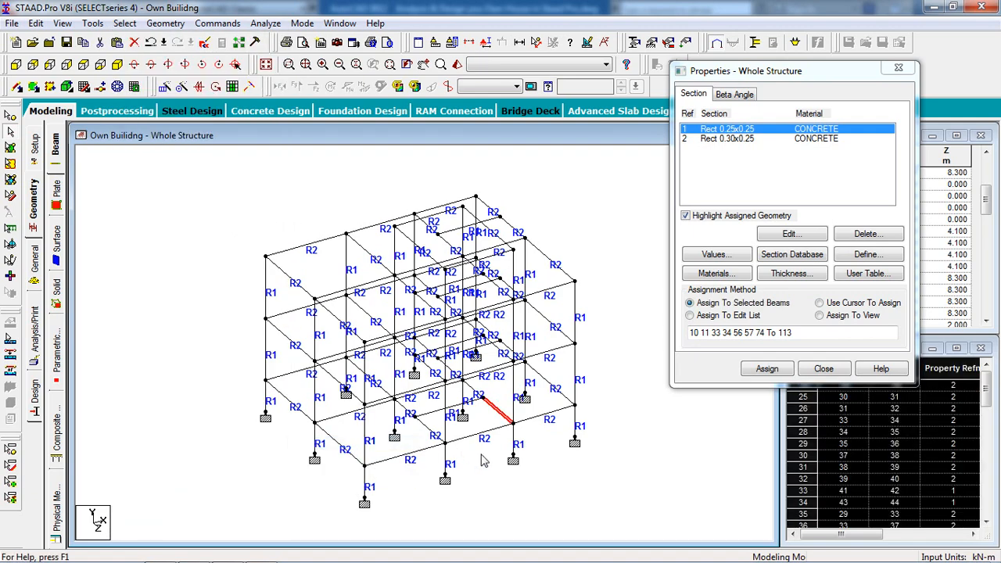
Assign the Rect 0.30x0.25 concrete section to the unassigned short beam running inward from the front edge at the lowest beam level.
{"action": "scroll", "coordinate": [494, 429], "scroll_direction": "up", "scroll_amount": 2}
{"action": "scroll", "coordinate": [514, 429], "scroll_direction": "up", "scroll_amount": 3}
{"action": "middle_click_drag", "start_coordinate": [513, 433], "coordinate": [375, 355]}
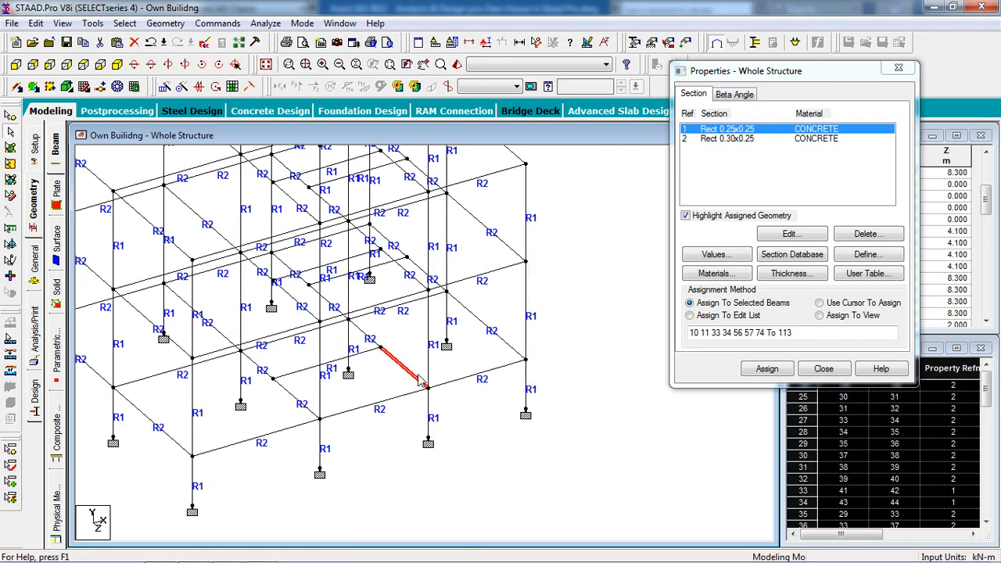
{"action": "left_click", "coordinate": [755, 151]}
{"action": "left_click", "coordinate": [752, 139]}
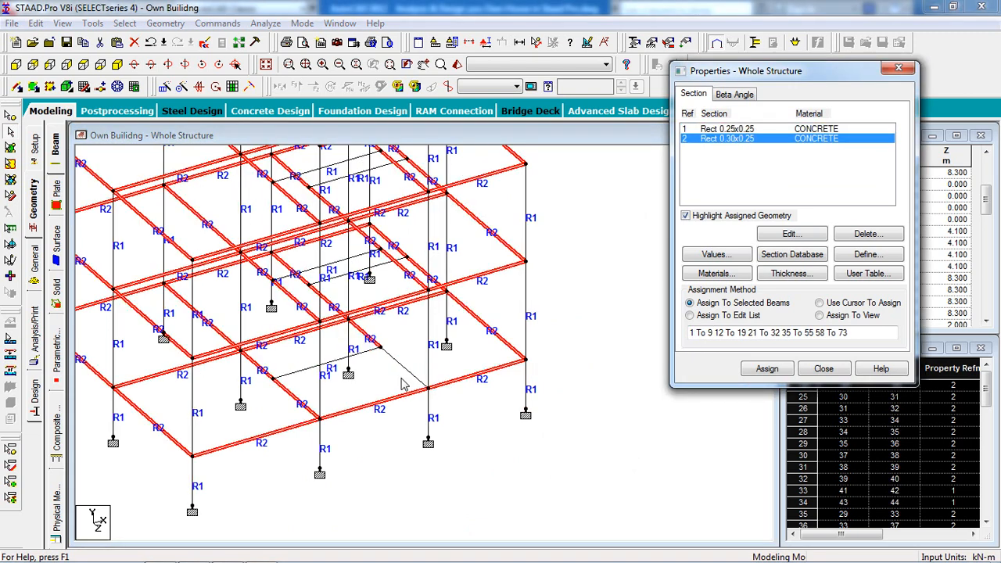
{"action": "left_click", "coordinate": [397, 373]}
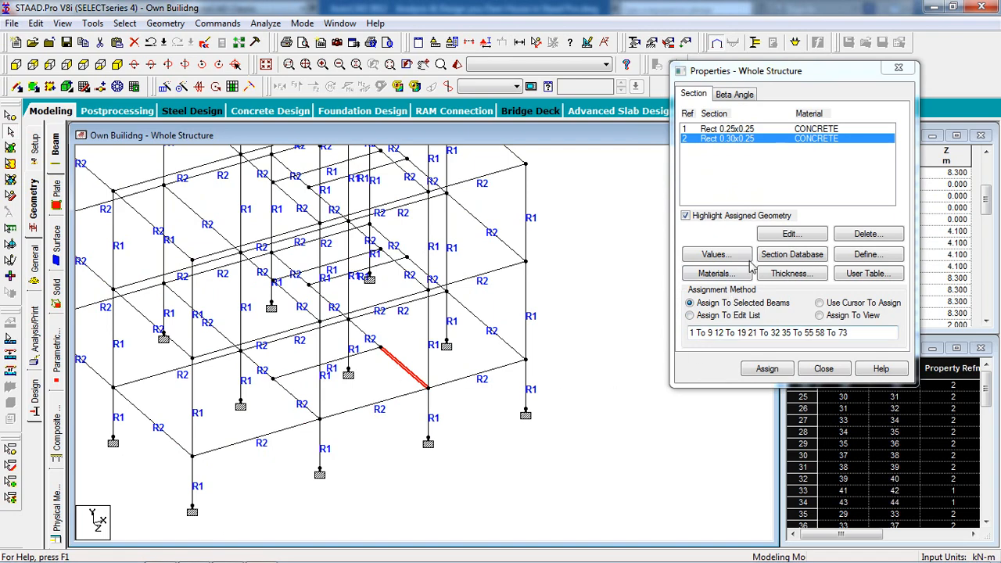
{"action": "left_click", "coordinate": [765, 369]}
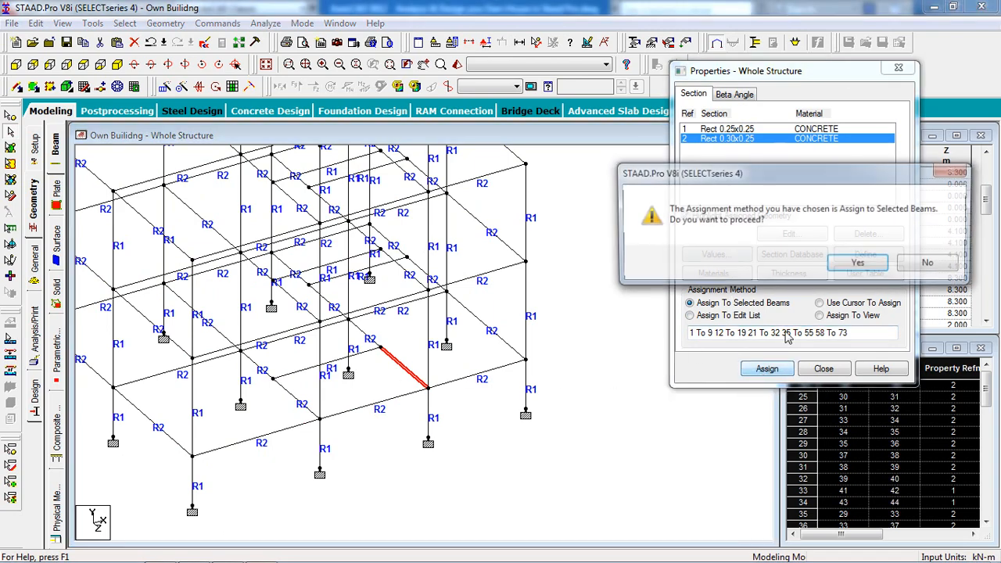
{"action": "left_click", "coordinate": [858, 265]}
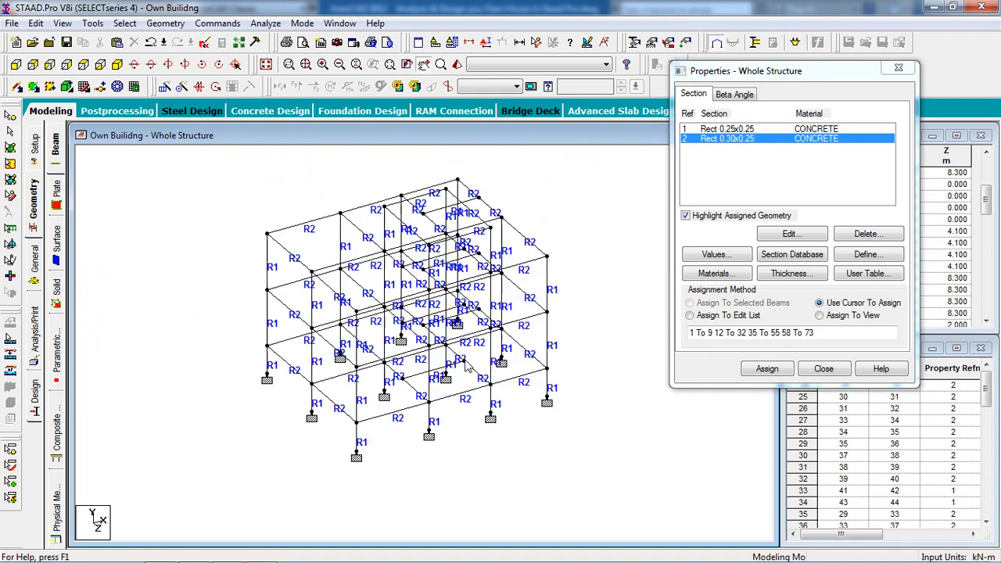
{"action": "scroll", "coordinate": [462, 387], "scroll_direction": "up", "scroll_amount": 1}
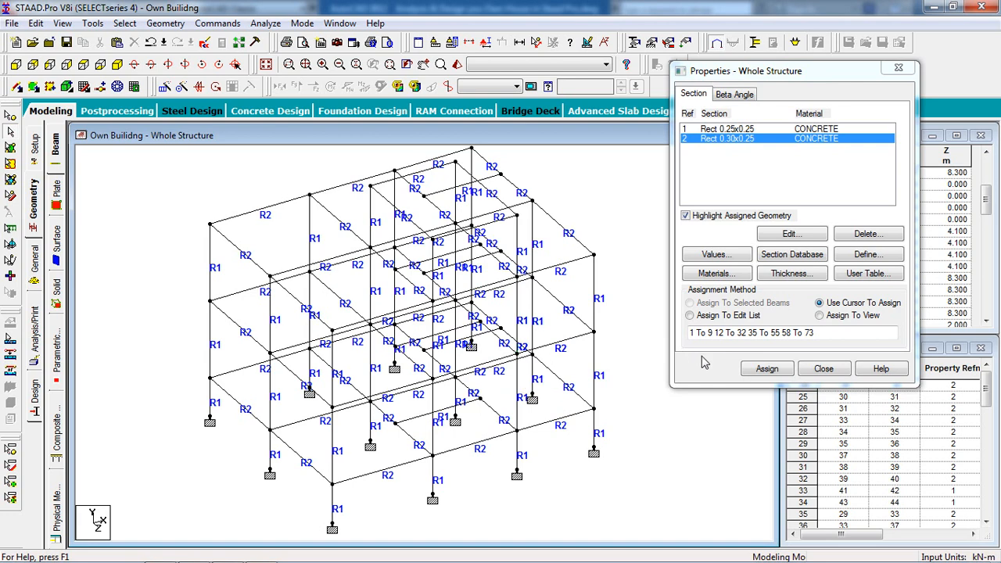
{"action": "left_click", "coordinate": [806, 374]}
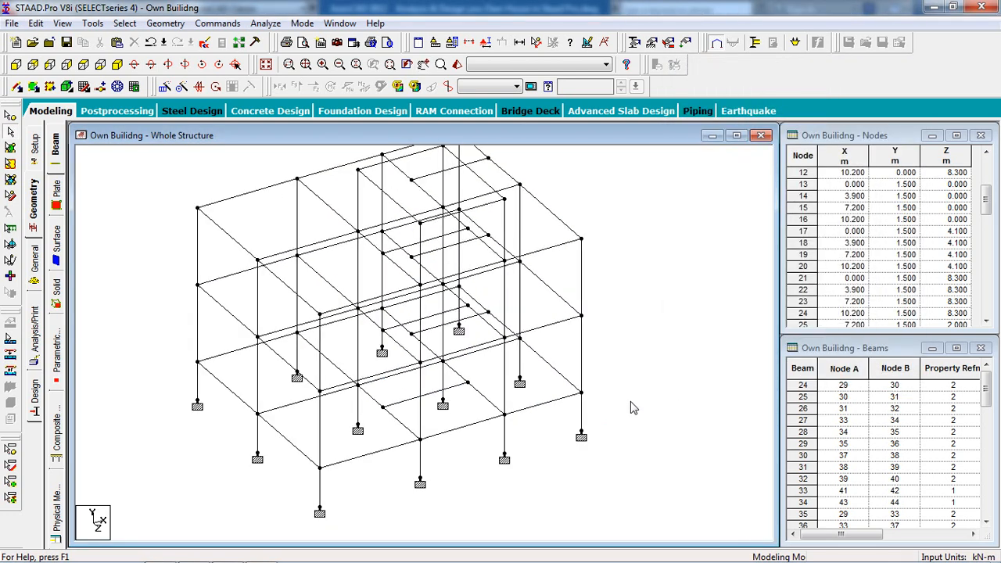
Add primary load case 1 with loading type Dead and the title "Dead".
{"action": "middle_click_drag", "start_coordinate": [615, 364], "coordinate": [638, 380]}
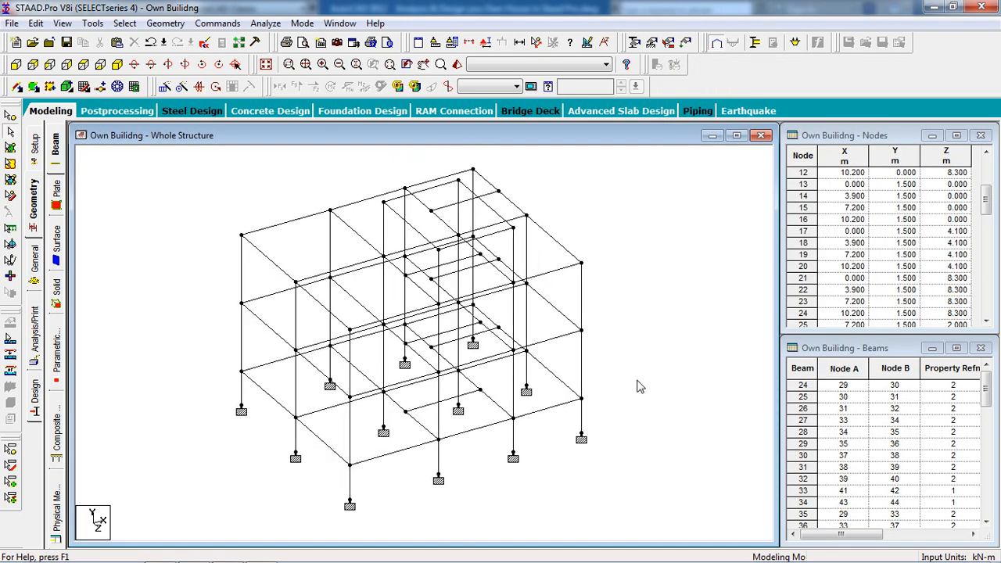
{"action": "left_click", "coordinate": [689, 44]}
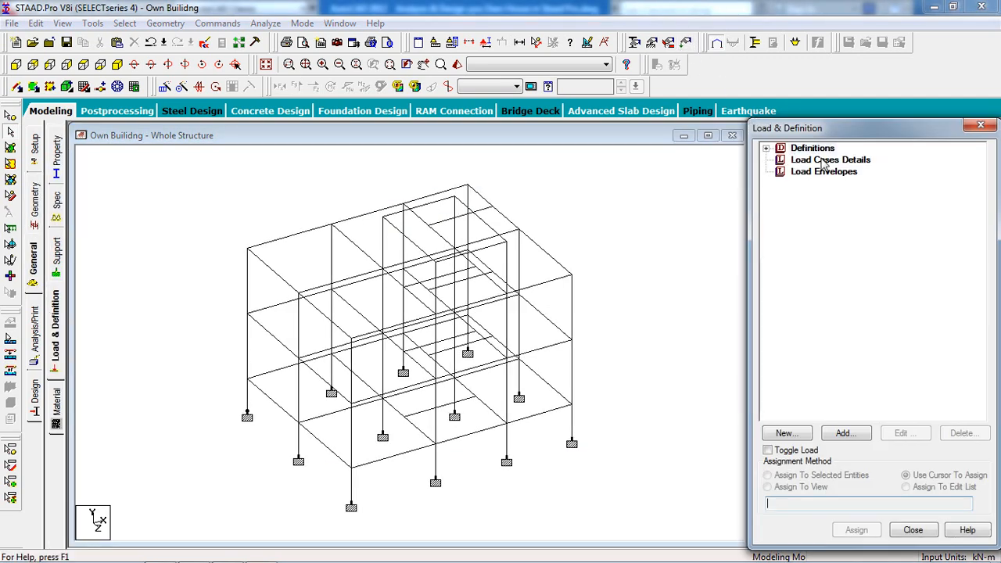
{"action": "left_click", "coordinate": [829, 160]}
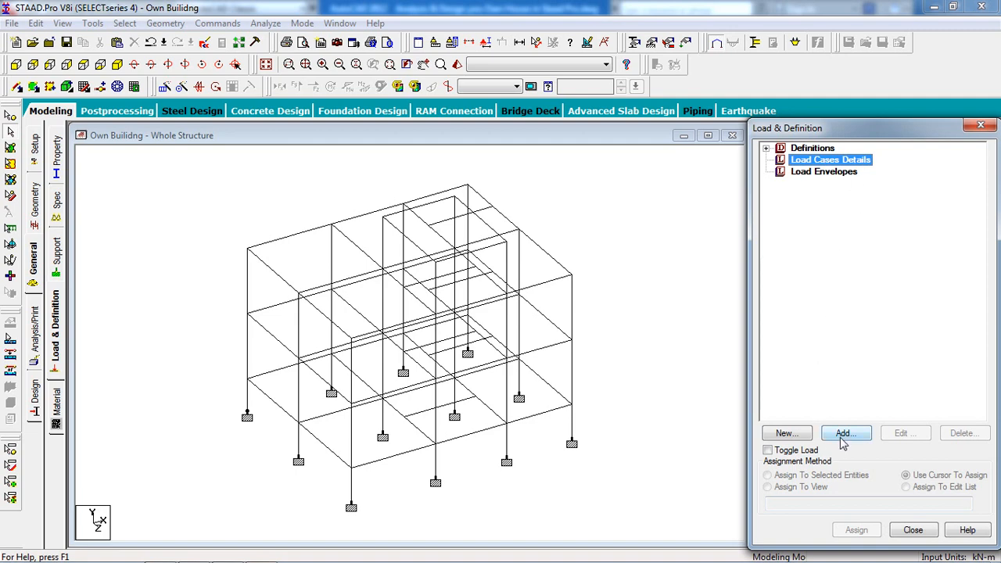
{"action": "left_click", "coordinate": [791, 436]}
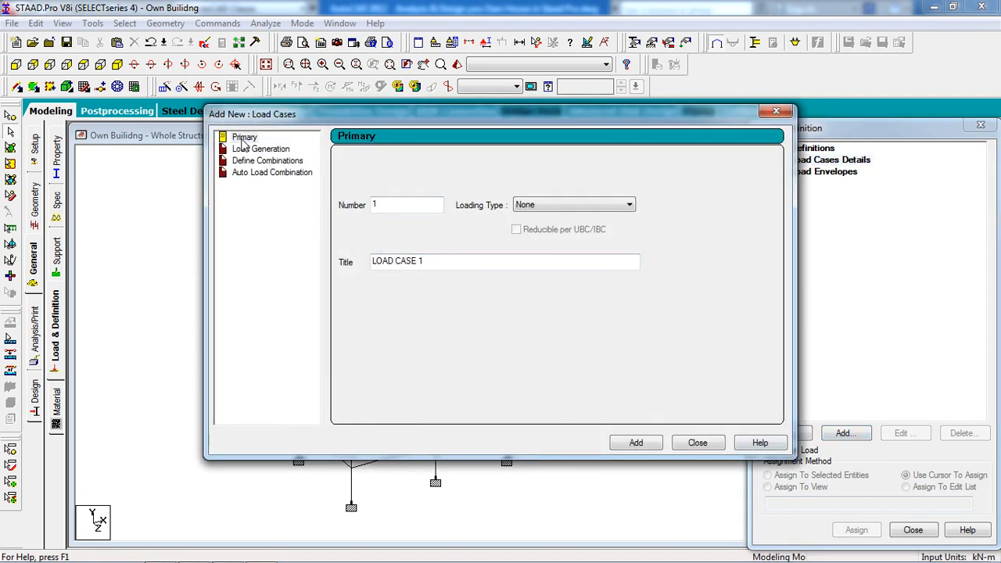
{"action": "left_click", "coordinate": [577, 206]}
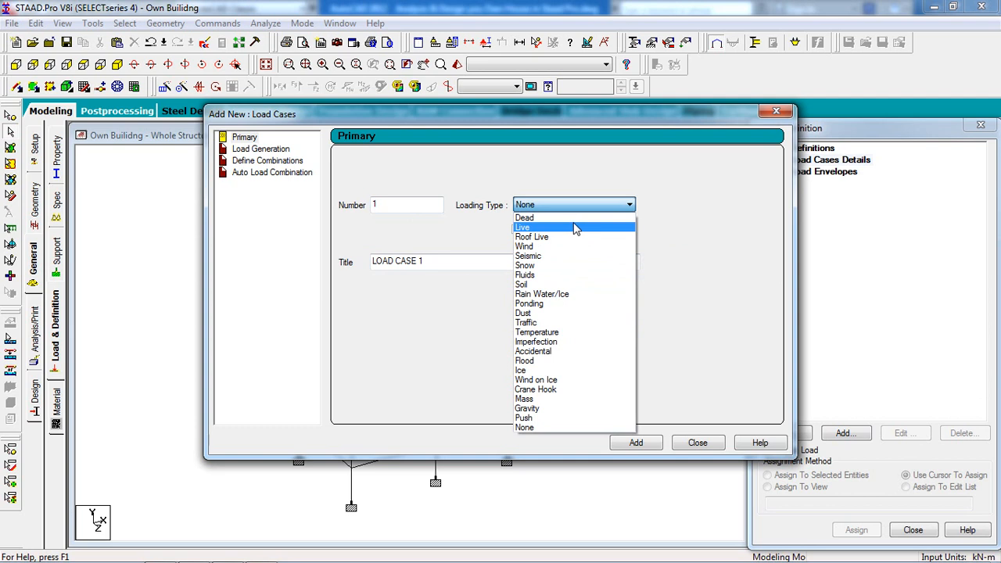
{"action": "left_click", "coordinate": [577, 219]}
{"action": "left_click_drag", "start_coordinate": [440, 262], "coordinate": [339, 290]}
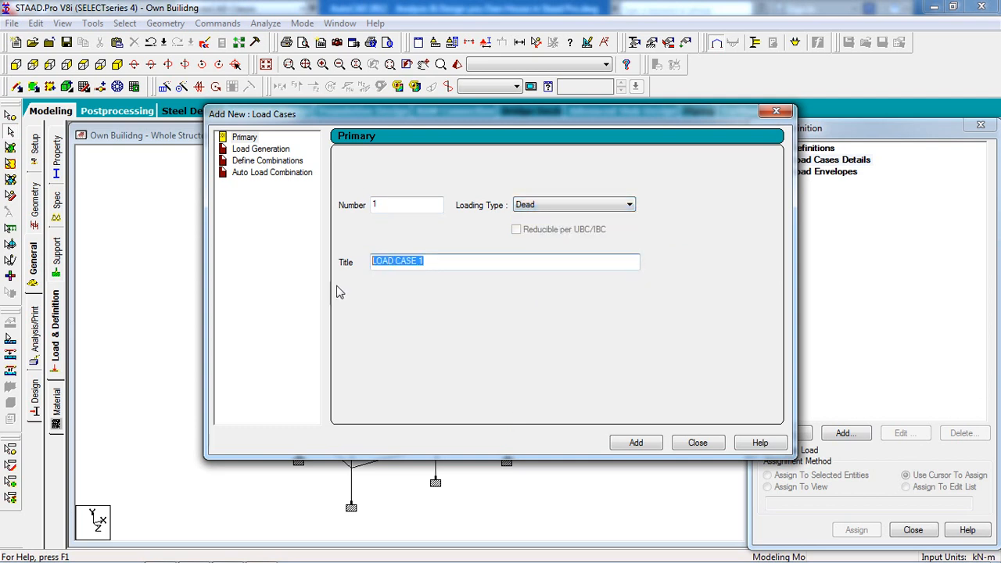
{"action": "type", "text": "De"}
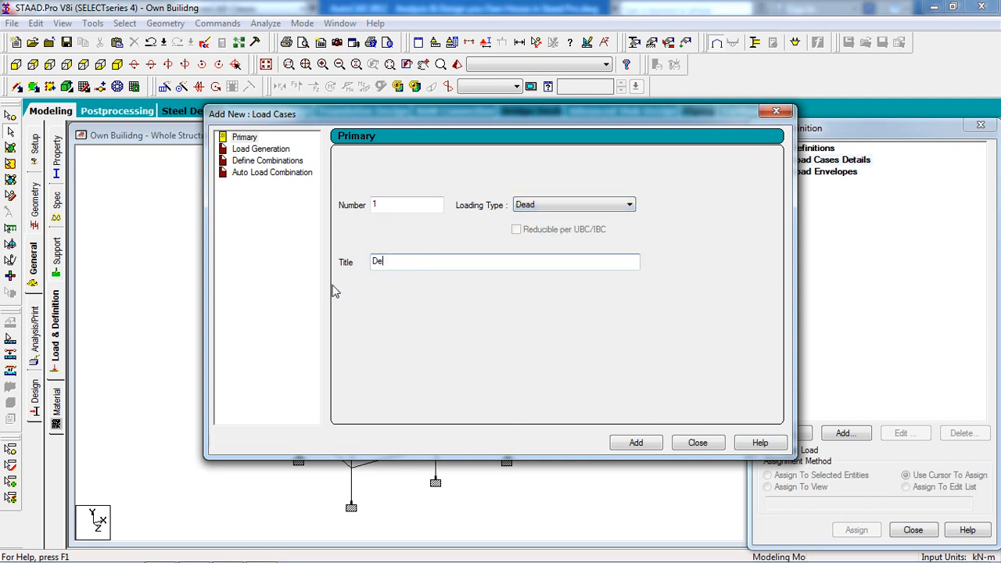
{"action": "type", "text": "ad"}
{"action": "left_click", "coordinate": [646, 442]}
Add primary load case 2 with loading type Live and the title "Live", and finish adding load cases.
{"action": "left_click", "coordinate": [629, 205]}
{"action": "left_click", "coordinate": [622, 228]}
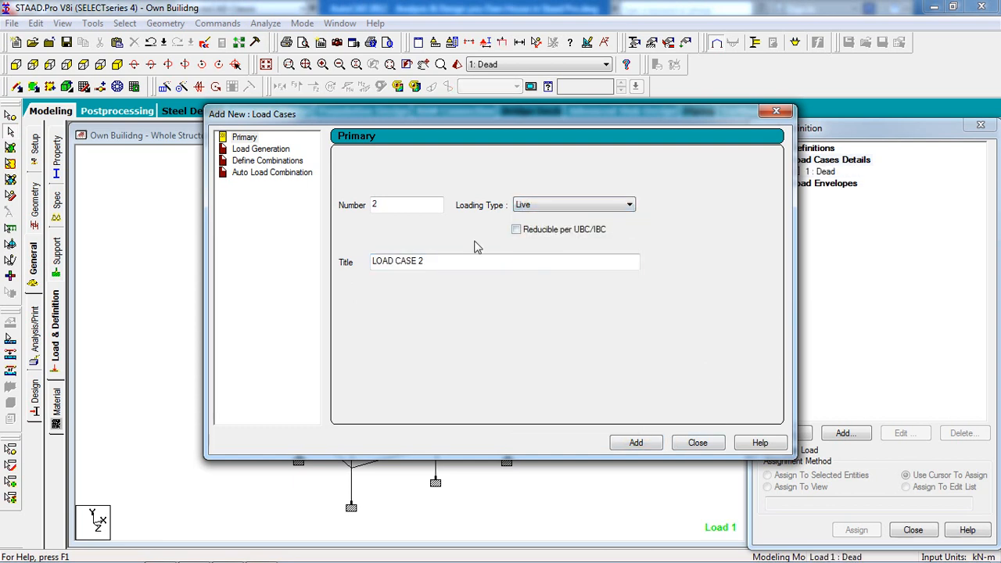
{"action": "left_click_drag", "start_coordinate": [464, 263], "coordinate": [317, 274]}
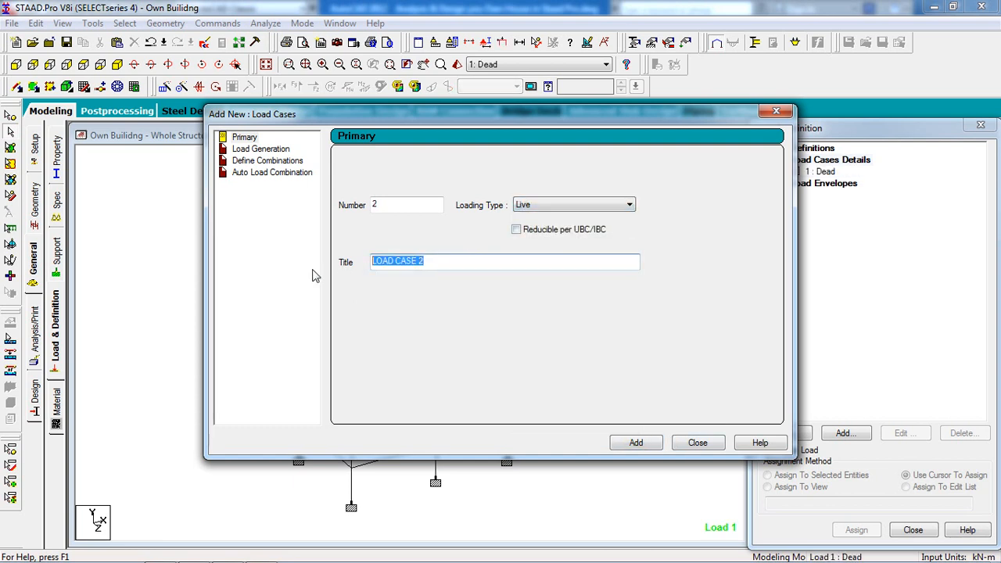
{"action": "type", "text": "Live"}
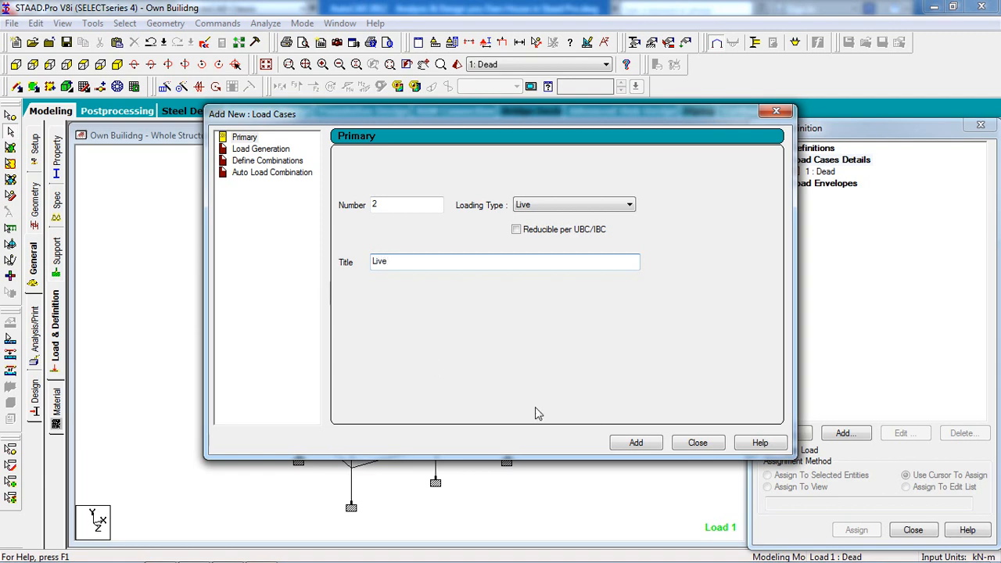
{"action": "left_click", "coordinate": [642, 445]}
{"action": "left_click", "coordinate": [683, 445]}
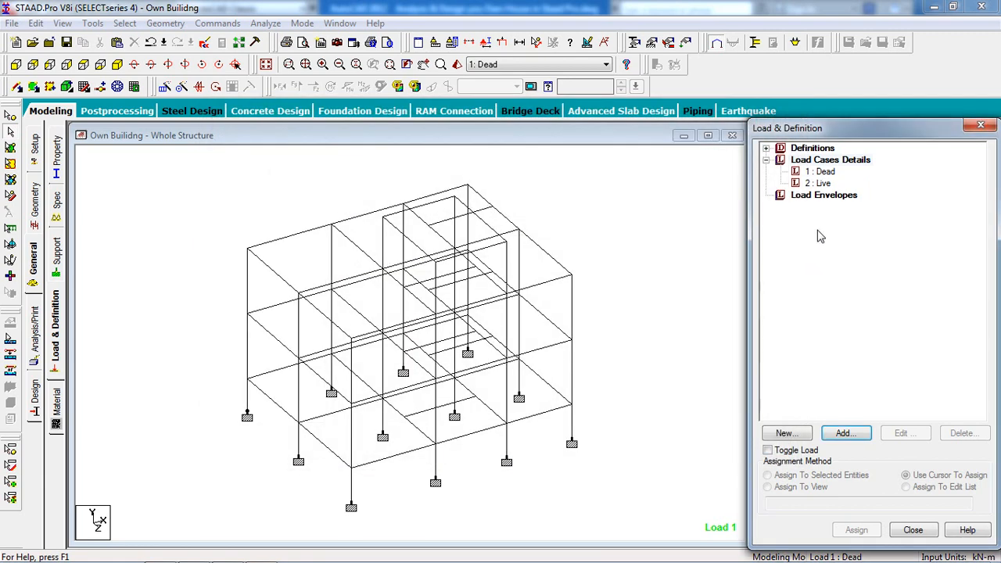
Add a selfweight load in the Y direction with a factor of -1 to the Dead load case.
{"action": "left_click", "coordinate": [821, 172]}
{"action": "left_click", "coordinate": [845, 434]}
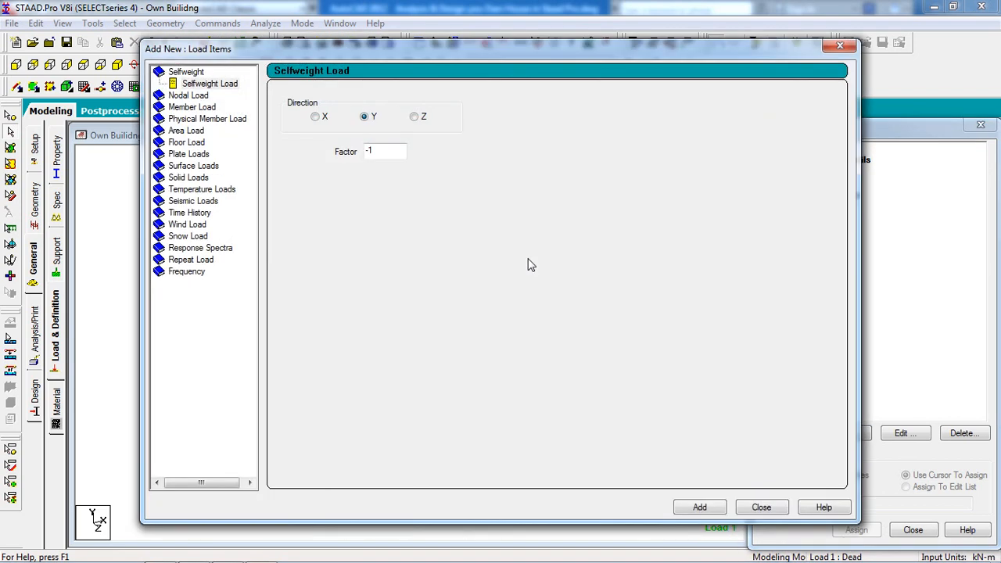
{"action": "left_click", "coordinate": [231, 84]}
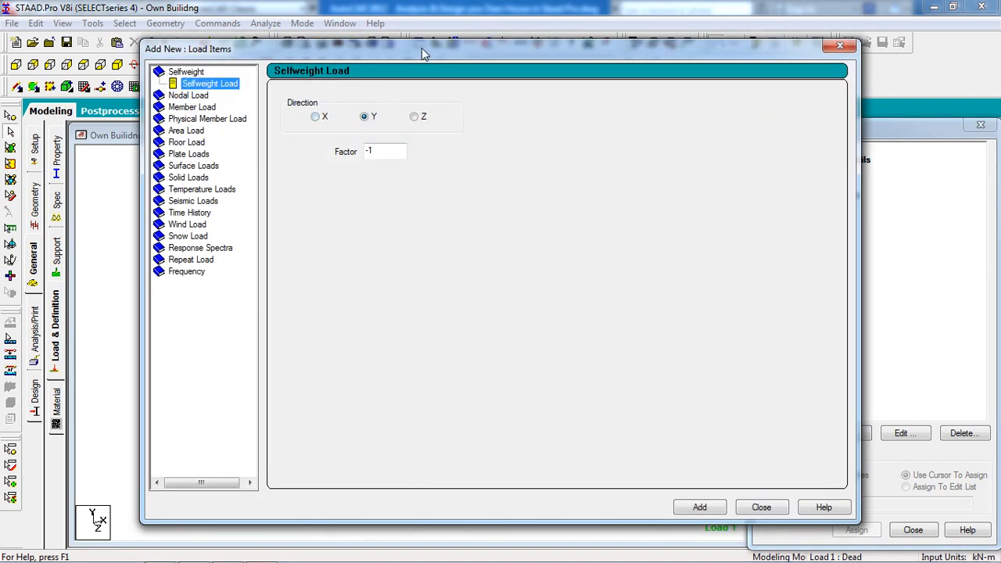
{"action": "left_click_drag", "start_coordinate": [422, 47], "coordinate": [470, 60]}
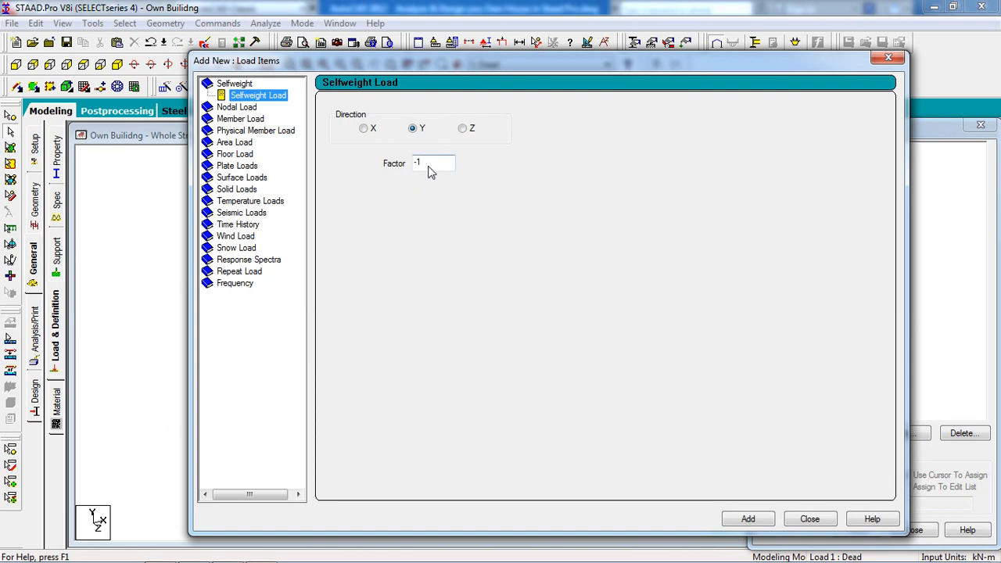
{"action": "left_click", "coordinate": [751, 520]}
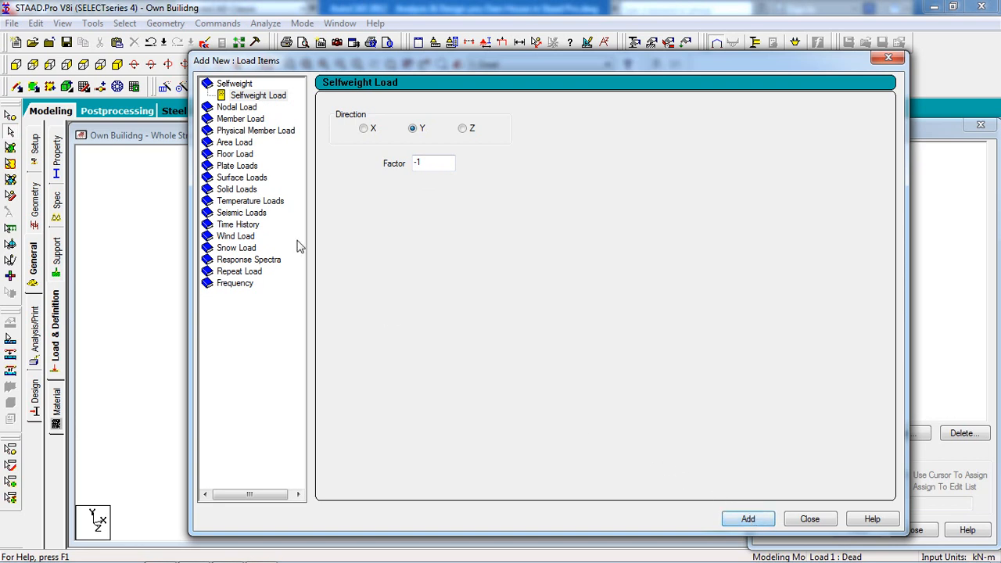
Open the uniform force member load settings for the Dead load case, ready to enter the W1 force.
{"action": "left_click", "coordinate": [252, 121]}
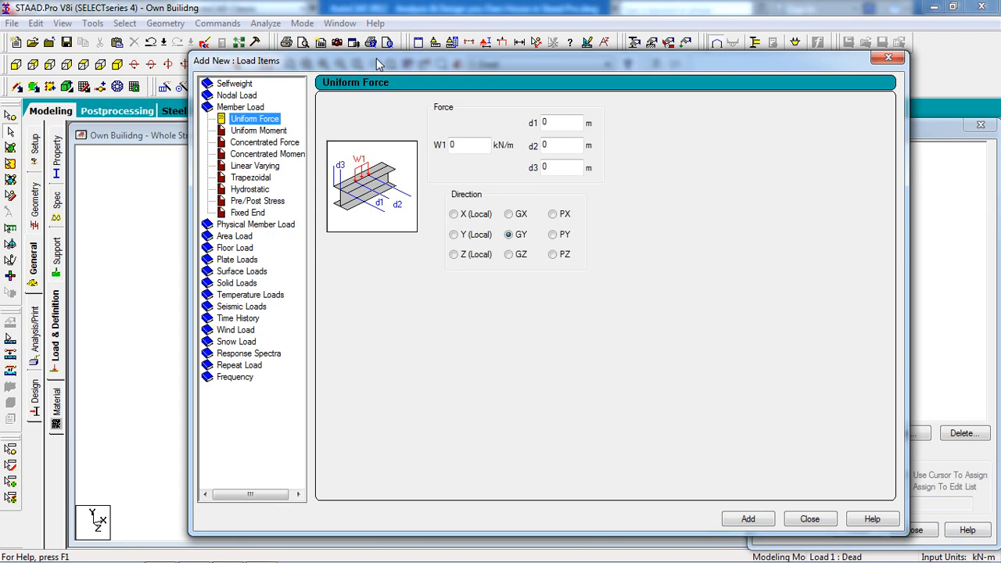
{"action": "left_click_drag", "start_coordinate": [379, 63], "coordinate": [472, 68]}
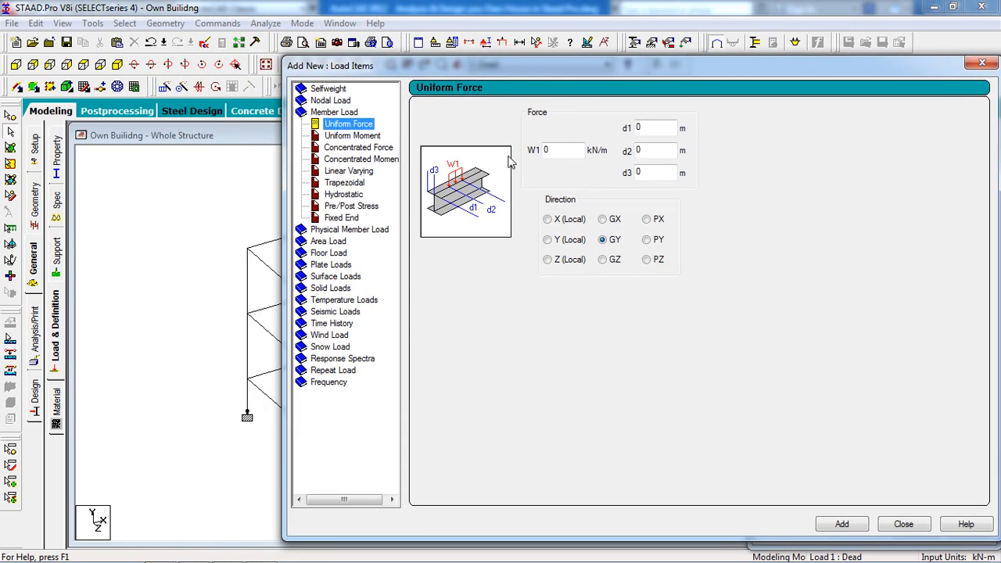
{"action": "left_click_drag", "start_coordinate": [563, 155], "coordinate": [536, 153]}
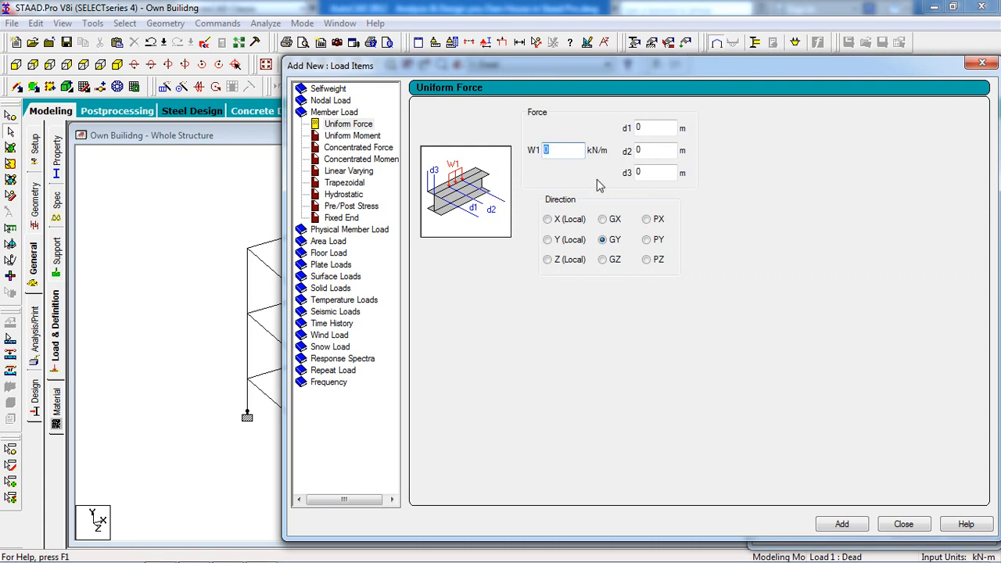
Switch to AutoCAD and examine the walls and room layout on the house floor plan.
{"action": "left_click", "coordinate": [188, 309]}
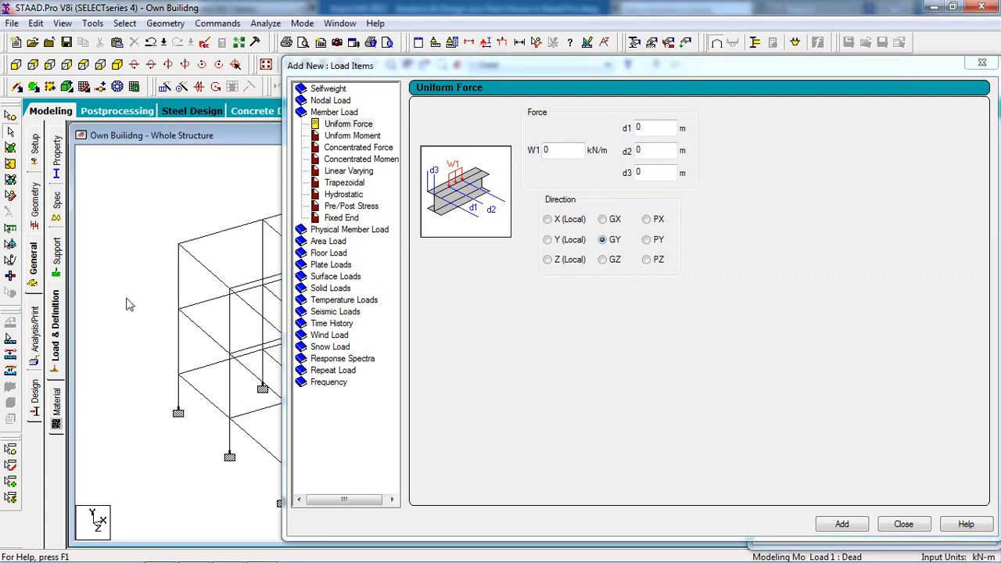
{"action": "middle_click_drag", "start_coordinate": [196, 340], "coordinate": [177, 327]}
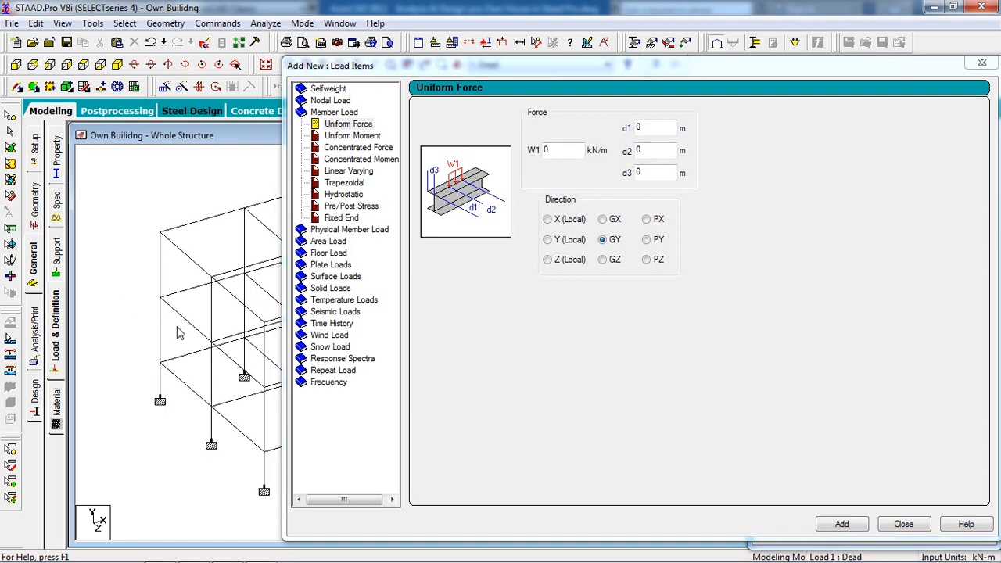
{"action": "scroll", "coordinate": [177, 327], "scroll_direction": "down", "scroll_amount": 1}
{"action": "mouse_move", "coordinate": [291, 553]}
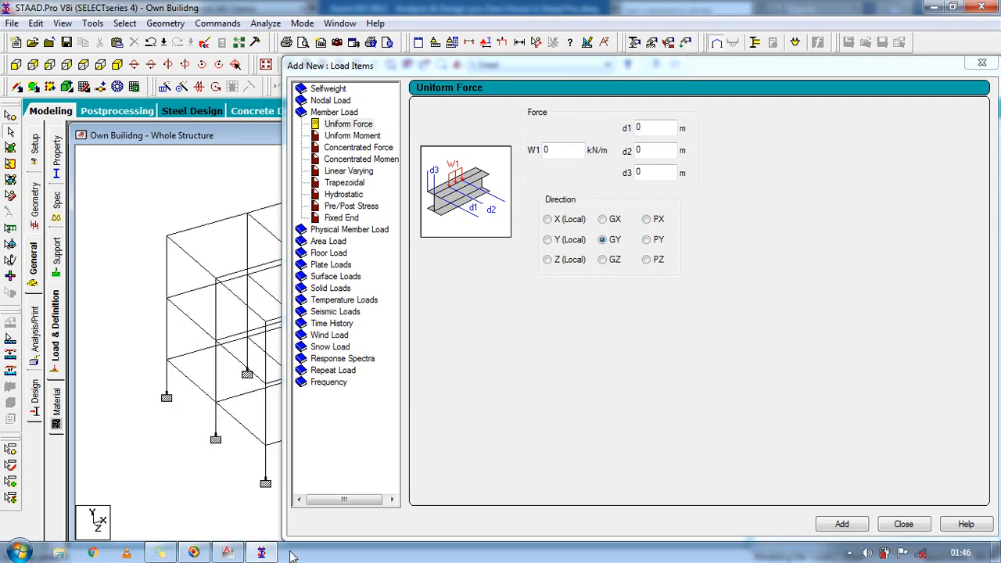
{"action": "left_click", "coordinate": [228, 552]}
{"action": "scroll", "coordinate": [458, 351], "scroll_direction": "up", "scroll_amount": 2}
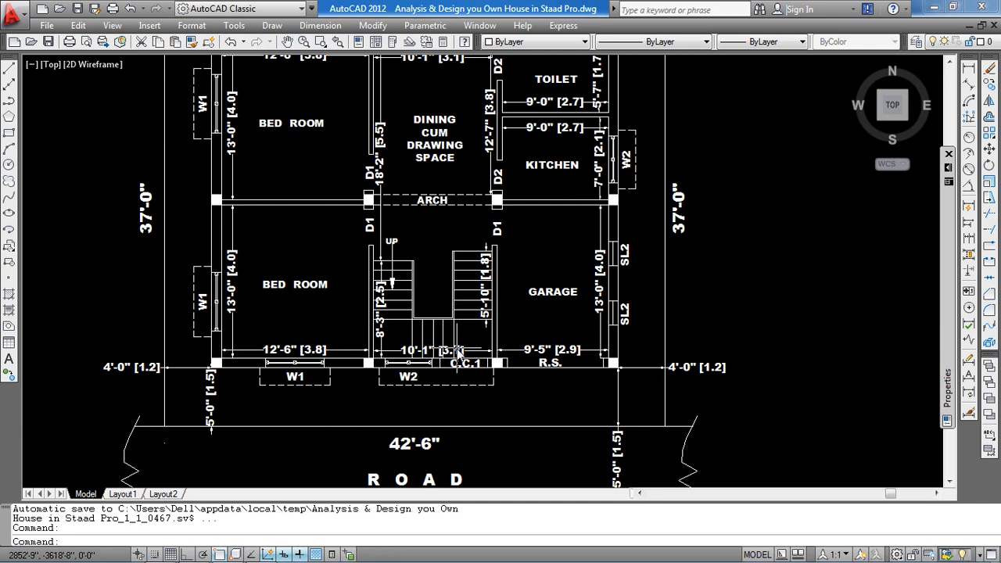
{"action": "middle_click_drag", "start_coordinate": [446, 230], "coordinate": [458, 325]}
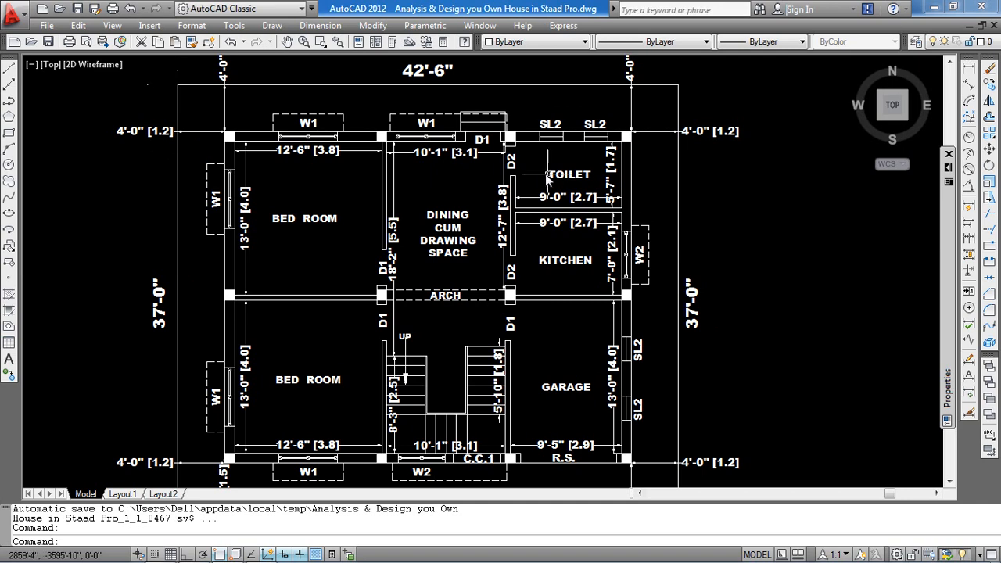
{"action": "scroll", "coordinate": [545, 174], "scroll_direction": "down", "scroll_amount": 2}
{"action": "scroll", "coordinate": [546, 195], "scroll_direction": "up", "scroll_amount": 2}
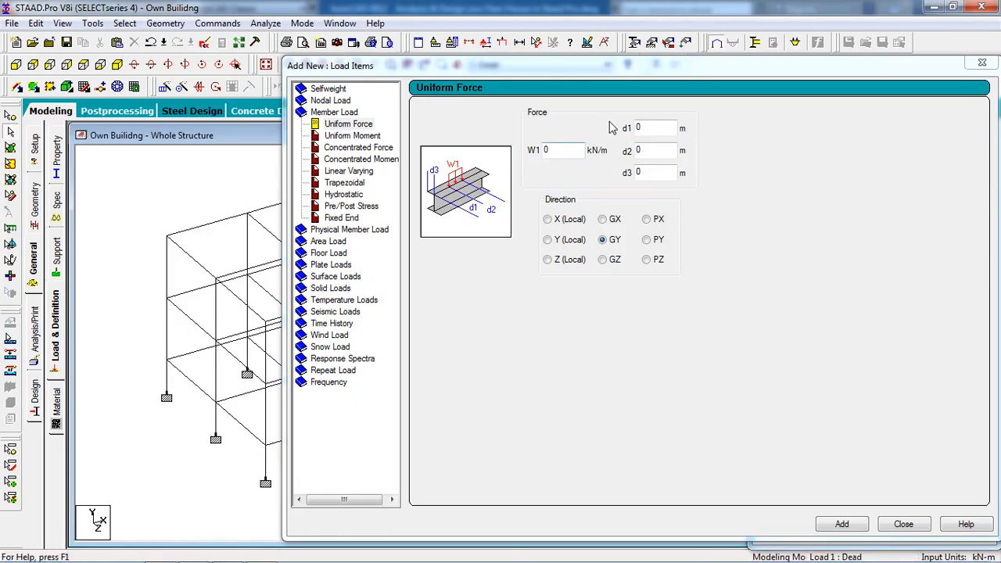
Add uniform member forces of 16.5, 9.3 and 3.1 kN/m in the GY direction to the Dead load case.
{"action": "left_click_drag", "start_coordinate": [557, 151], "coordinate": [526, 150]}
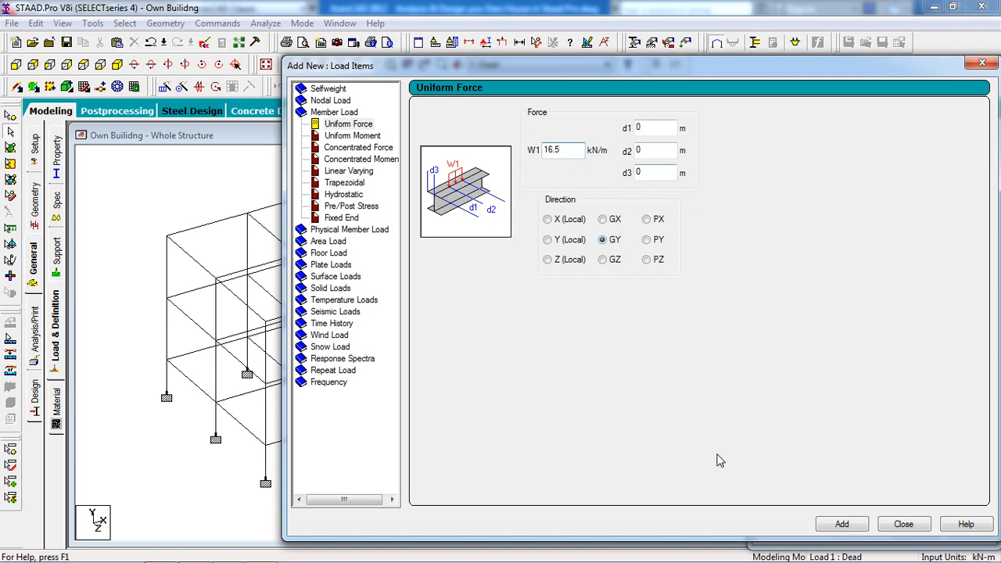
{"action": "left_click", "coordinate": [841, 525]}
{"action": "left_click_drag", "start_coordinate": [558, 154], "coordinate": [545, 151]}
{"action": "type", "text": "9.3"}
{"action": "left_click", "coordinate": [849, 529]}
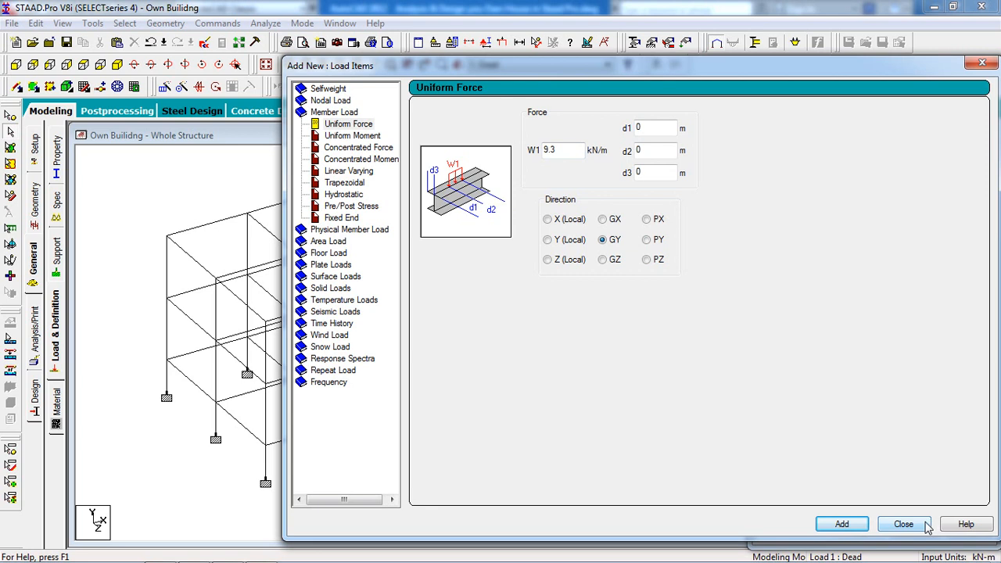
{"action": "left_click_drag", "start_coordinate": [570, 154], "coordinate": [541, 152]}
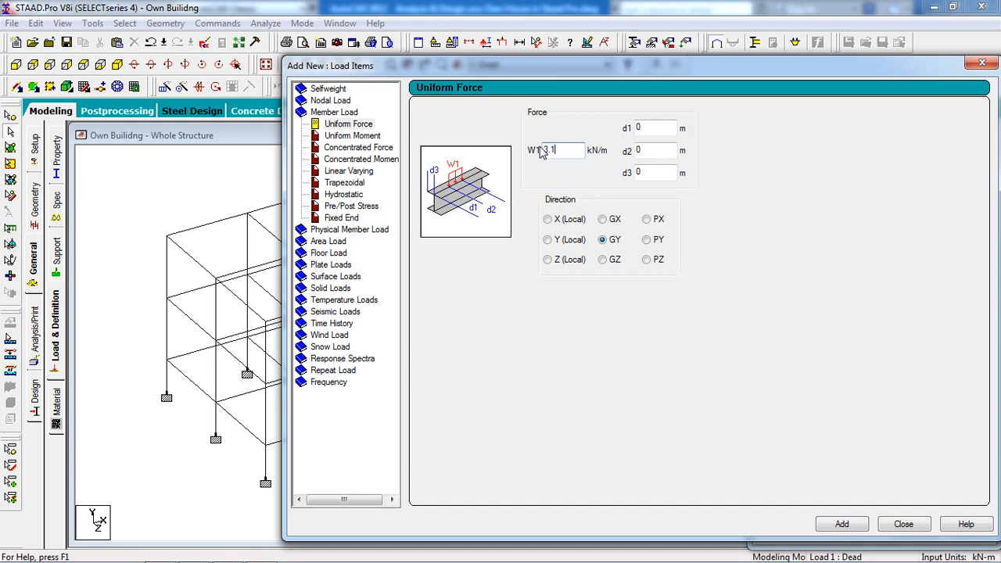
{"action": "left_click", "coordinate": [842, 526]}
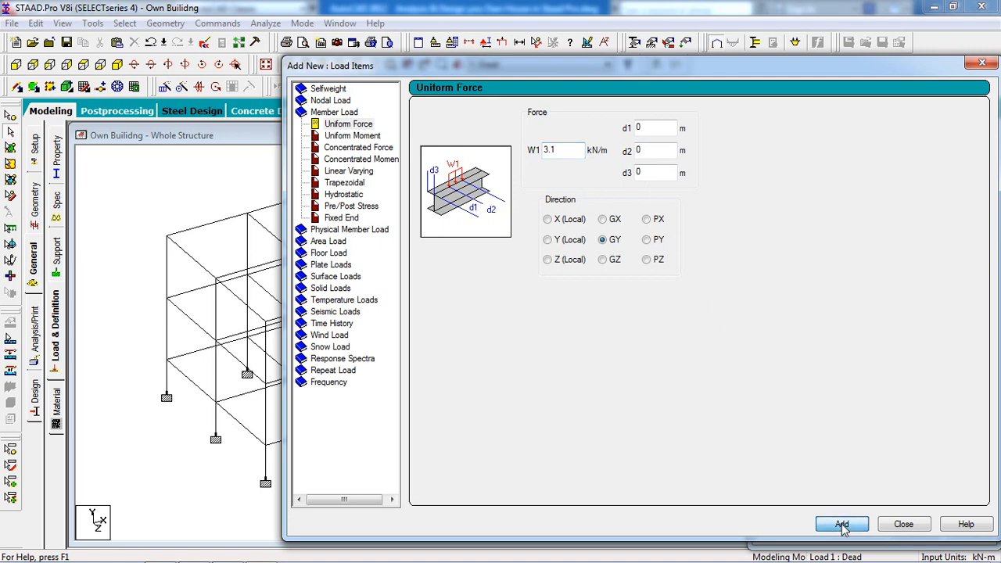
Change the 16.5 kN/m uniform GY force in the Dead load case to -16.5 kN/m.
{"action": "left_click", "coordinate": [904, 524]}
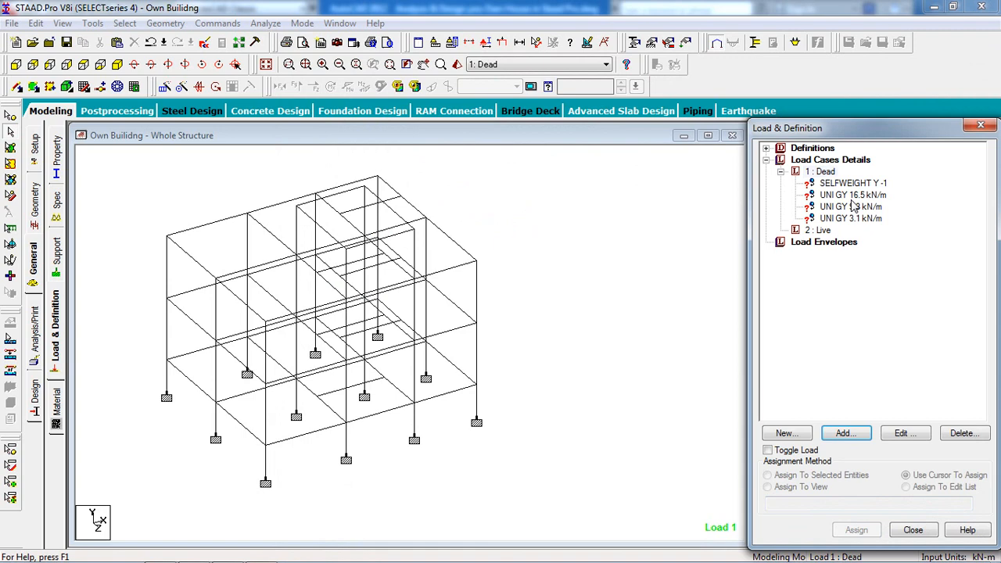
{"action": "left_click", "coordinate": [853, 196]}
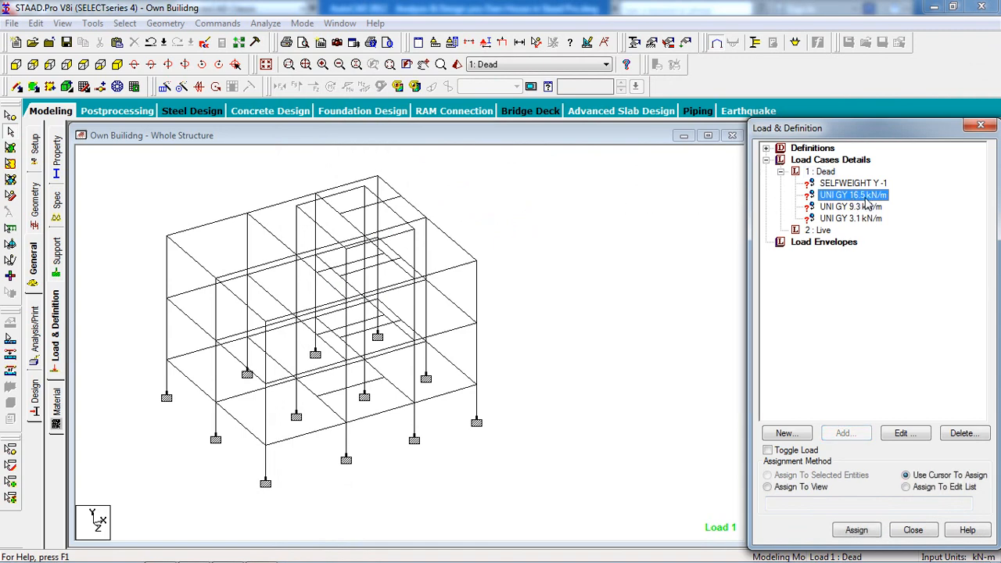
{"action": "double_click", "coordinate": [867, 198]}
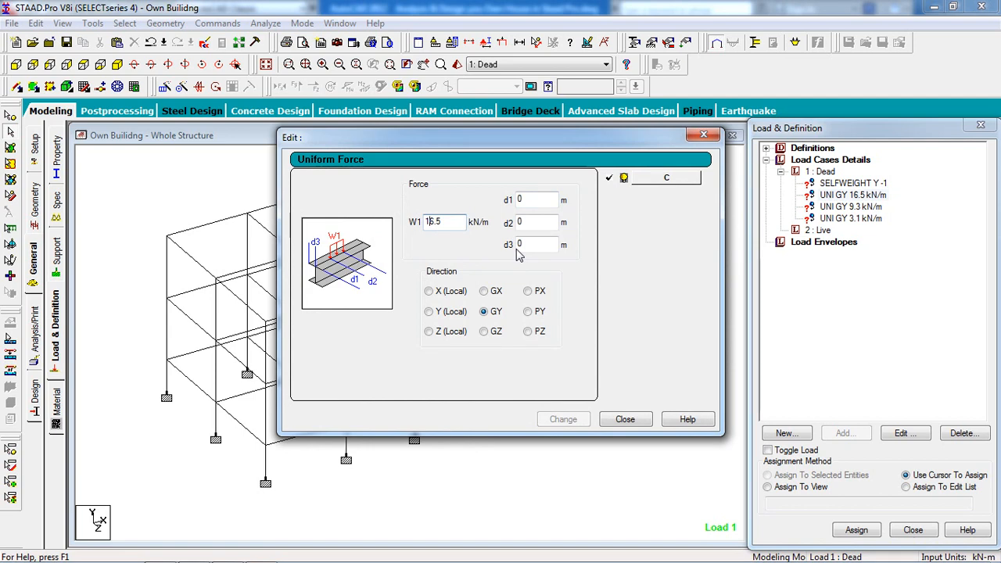
{"action": "type", "text": "-"}
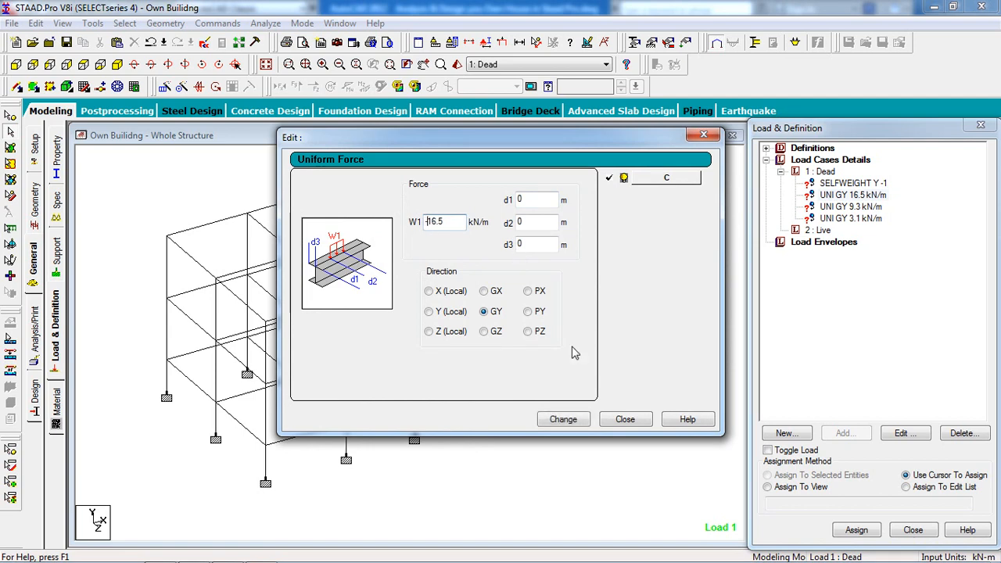
{"action": "left_click", "coordinate": [562, 420]}
{"action": "left_click", "coordinate": [623, 420]}
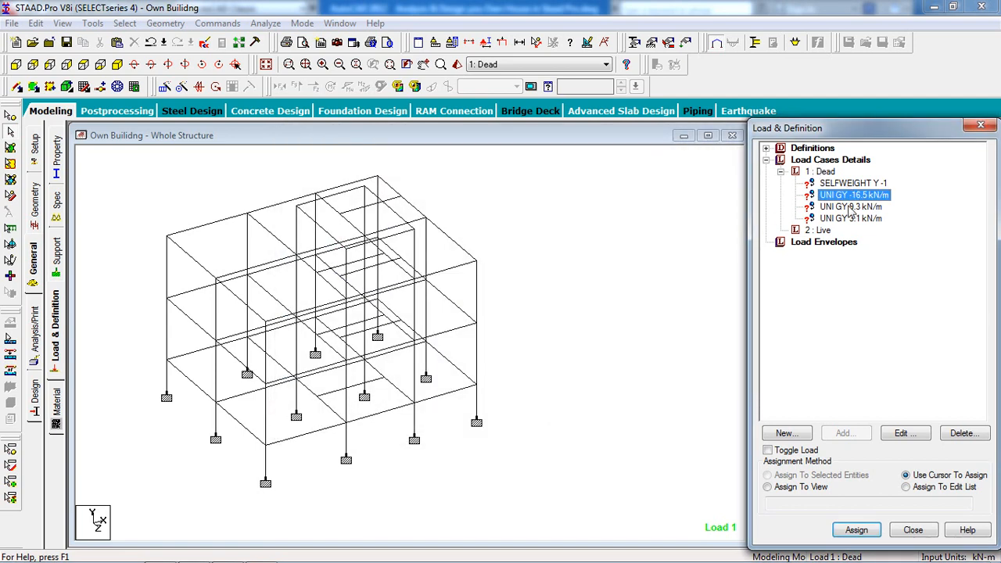
Reverse the other two uniform GY forces in the Dead load case, setting them to -9.3 and -3.1 kN/m.
{"action": "double_click", "coordinate": [851, 208]}
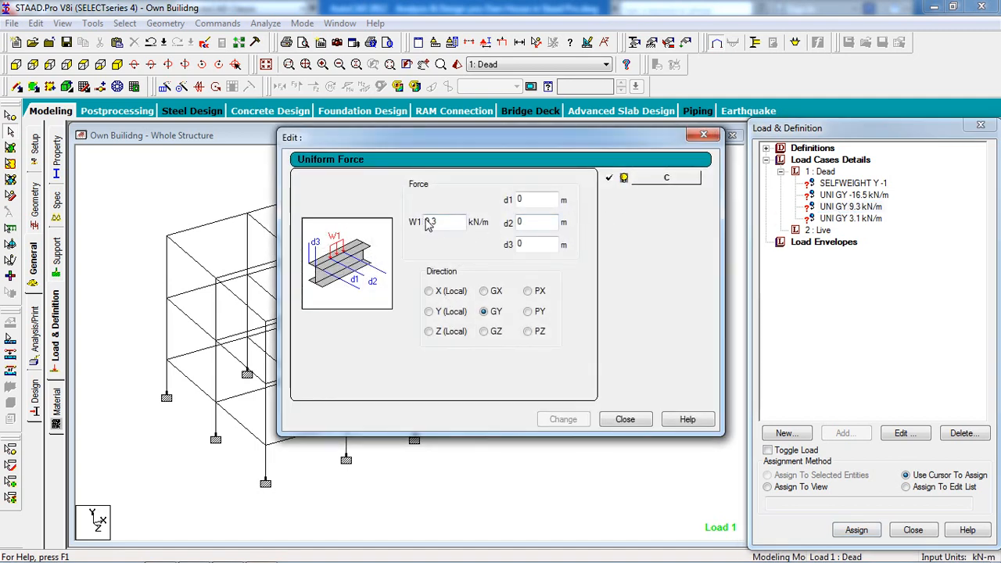
{"action": "type", "text": "-"}
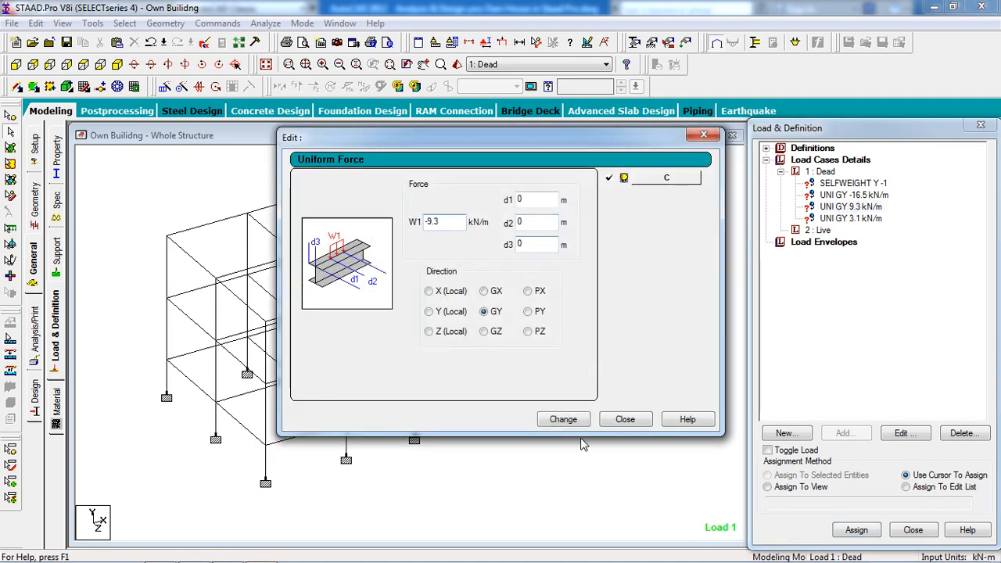
{"action": "left_click", "coordinate": [563, 419]}
{"action": "left_click", "coordinate": [624, 420]}
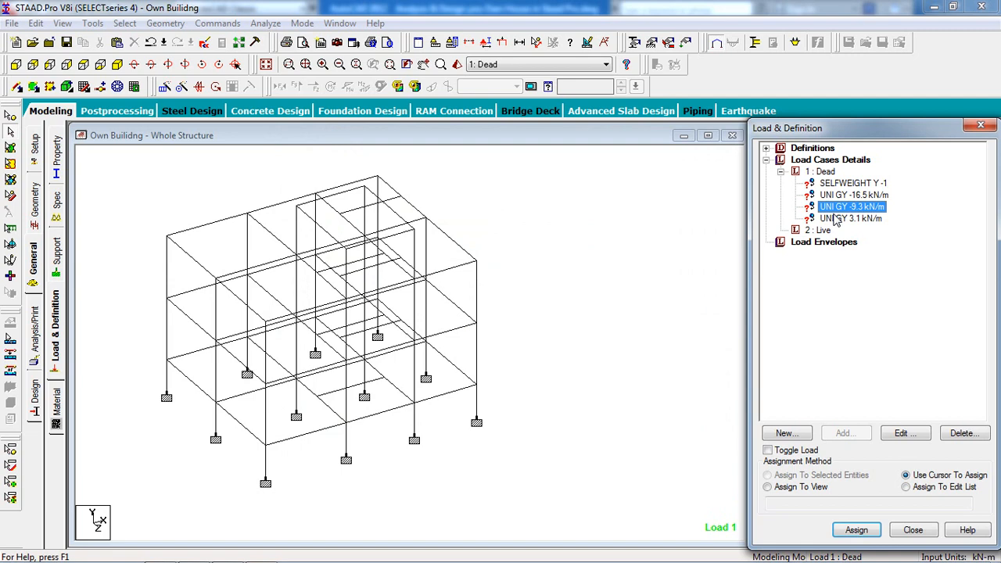
{"action": "double_click", "coordinate": [851, 218]}
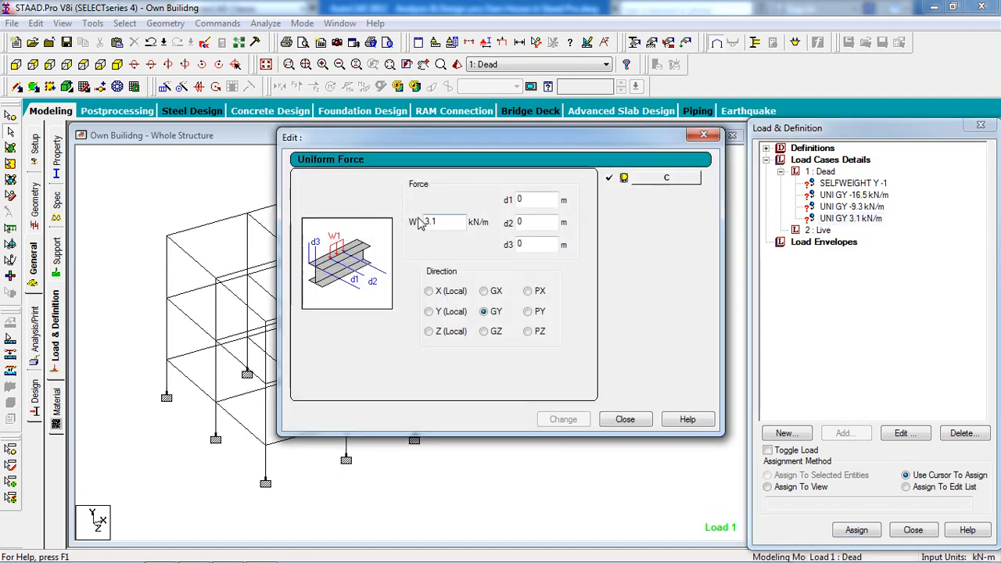
{"action": "left_click", "coordinate": [425, 222]}
{"action": "type", "text": "-"}
{"action": "left_click", "coordinate": [573, 421]}
{"action": "left_click", "coordinate": [620, 421]}
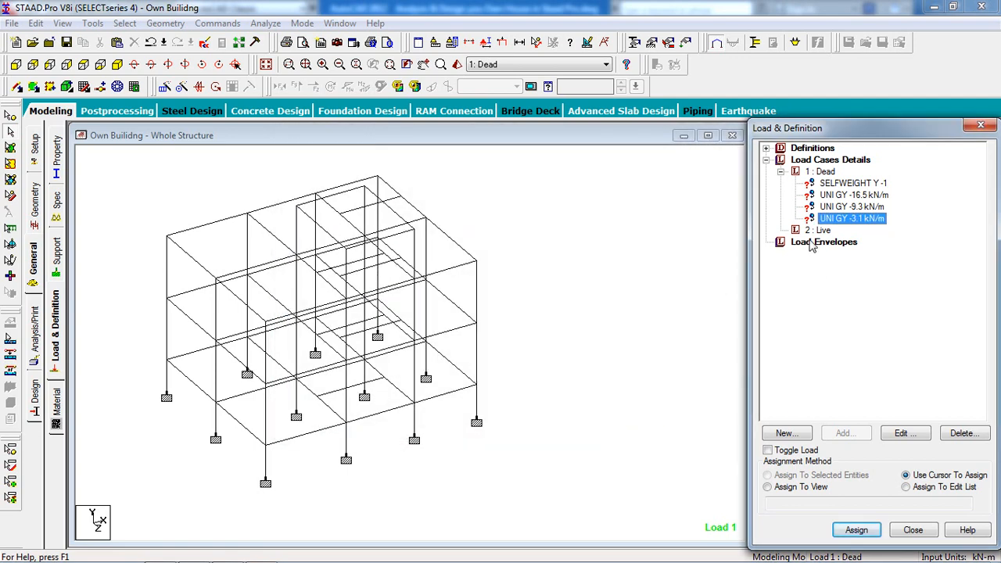
Assign the Dead case selfweight load to the whole structure using the Assign To View method.
{"action": "left_click", "coordinate": [844, 186]}
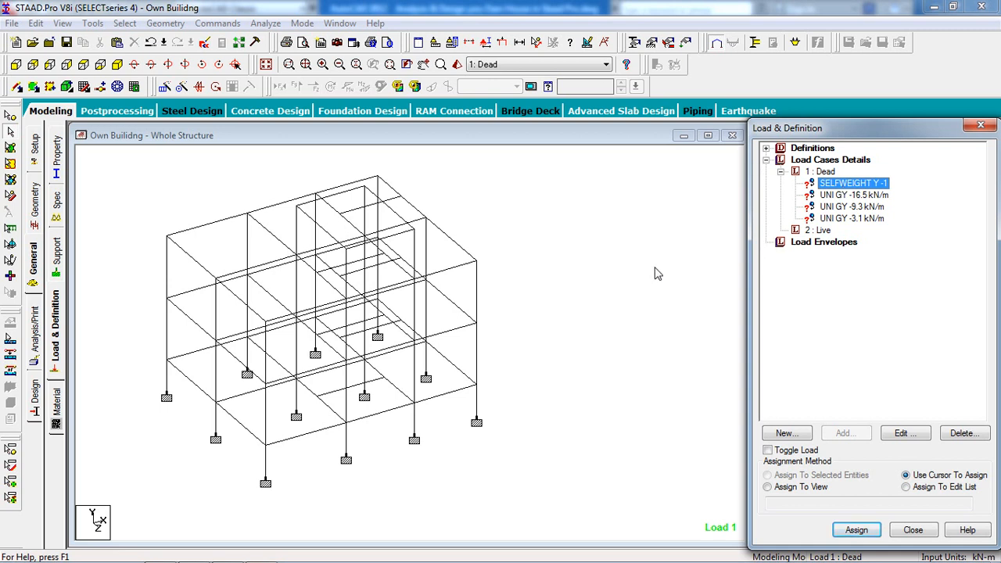
{"action": "left_click", "coordinate": [803, 489]}
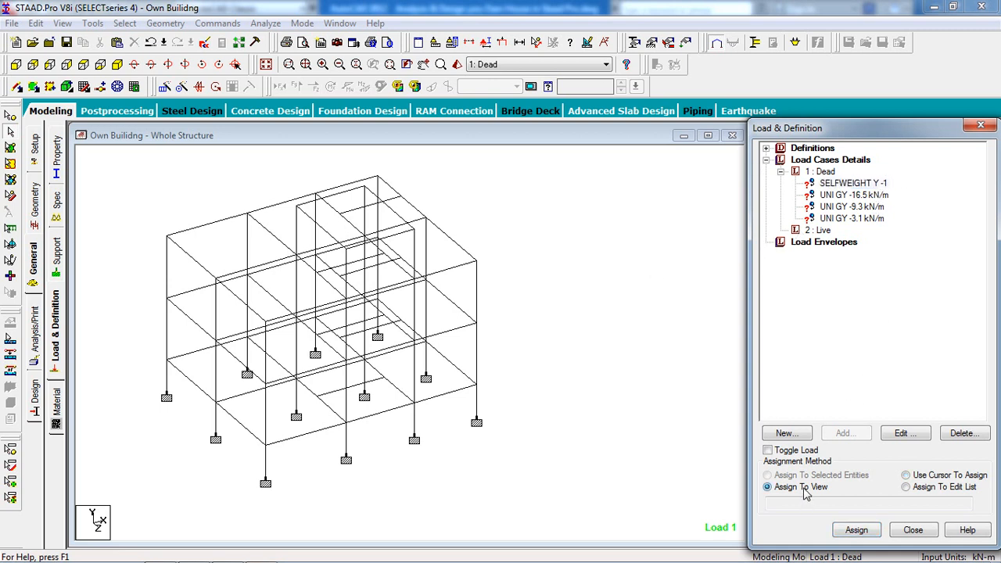
{"action": "left_click", "coordinate": [857, 531]}
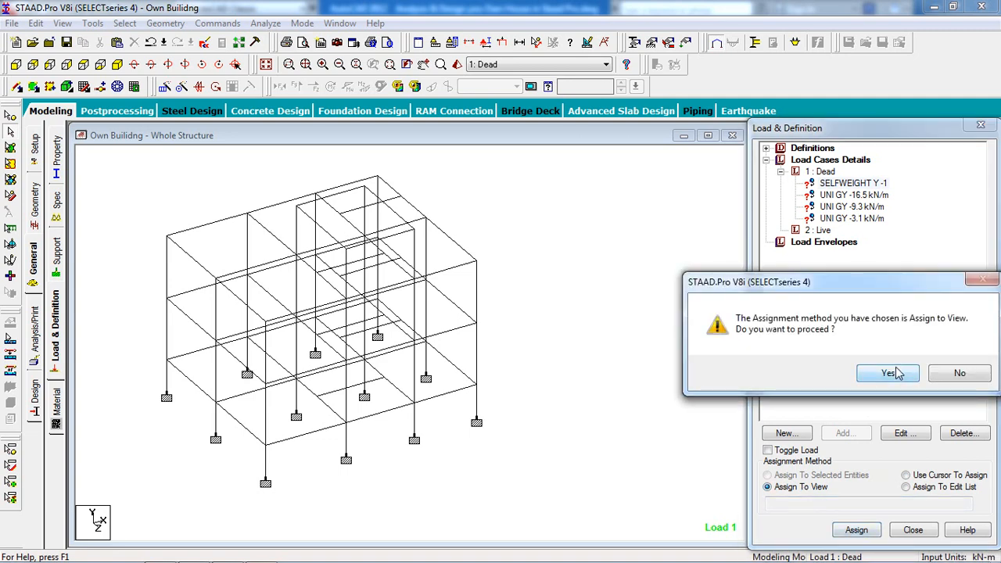
{"action": "left_click", "coordinate": [892, 374]}
Pick the -16.5 kN/m load, select all members below the rooftop stair tower, and display only those members.
{"action": "left_click", "coordinate": [845, 200]}
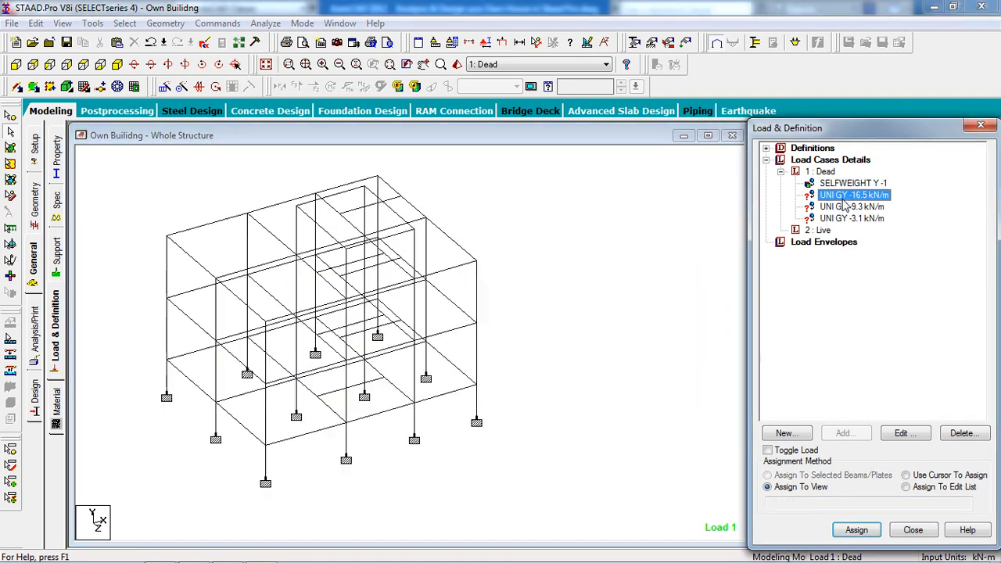
{"action": "middle_click_drag", "start_coordinate": [538, 300], "coordinate": [593, 302]}
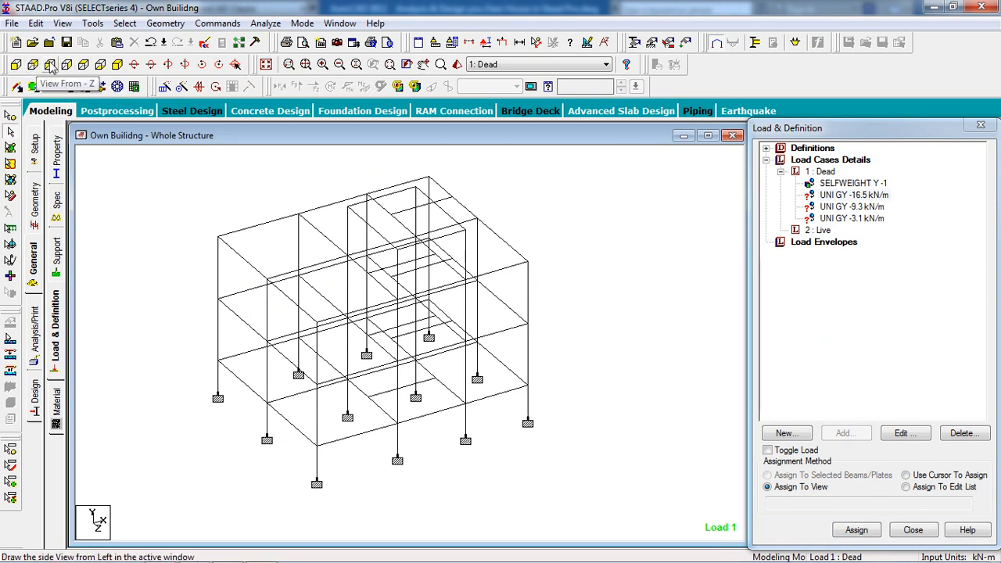
{"action": "left_click", "coordinate": [16, 66]}
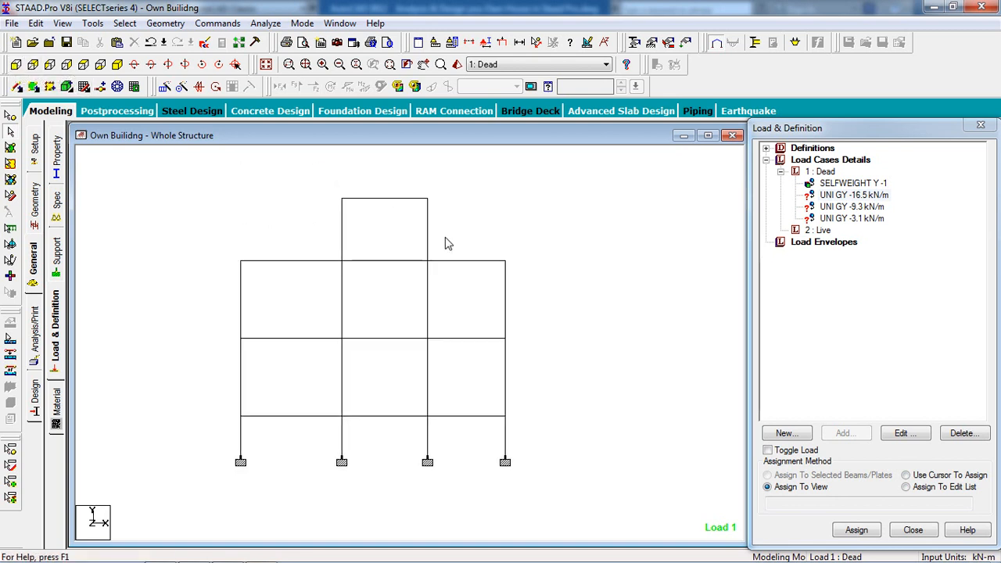
{"action": "left_click_drag", "start_coordinate": [527, 449], "coordinate": [545, 420]}
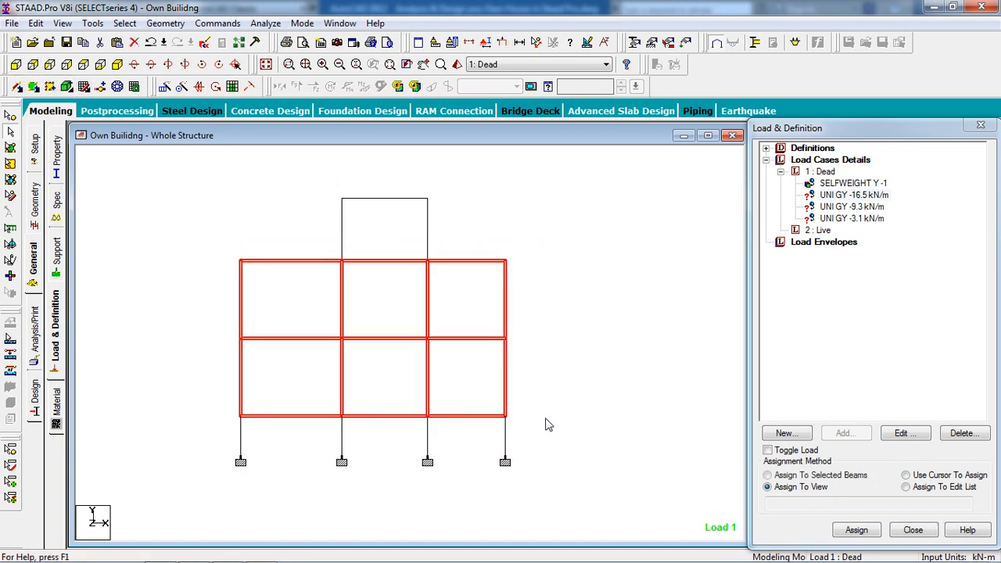
{"action": "left_click", "coordinate": [208, 247]}
{"action": "left_click_drag", "start_coordinate": [540, 474], "coordinate": [551, 462]}
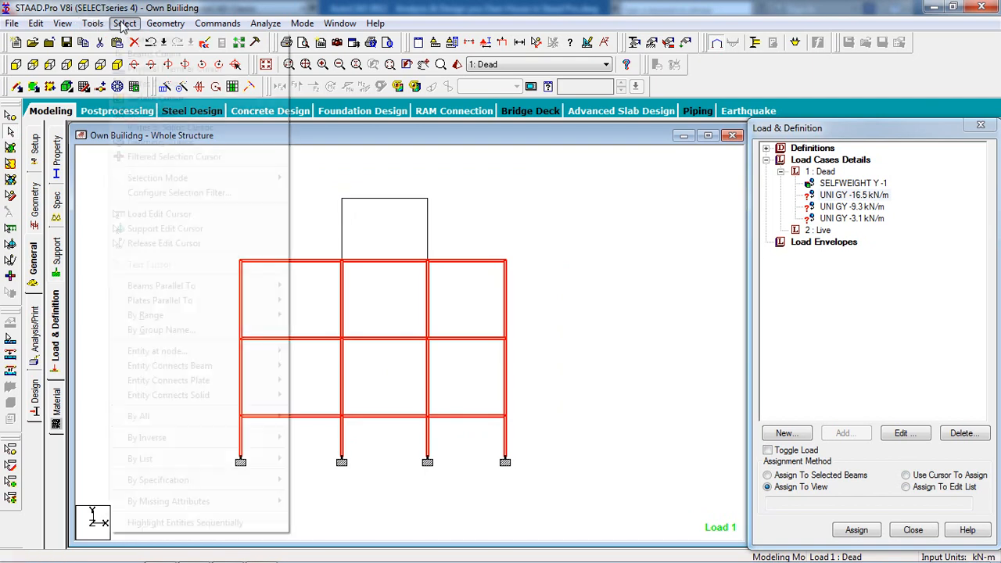
{"action": "left_click", "coordinate": [92, 24]}
{"action": "left_click", "coordinate": [120, 69]}
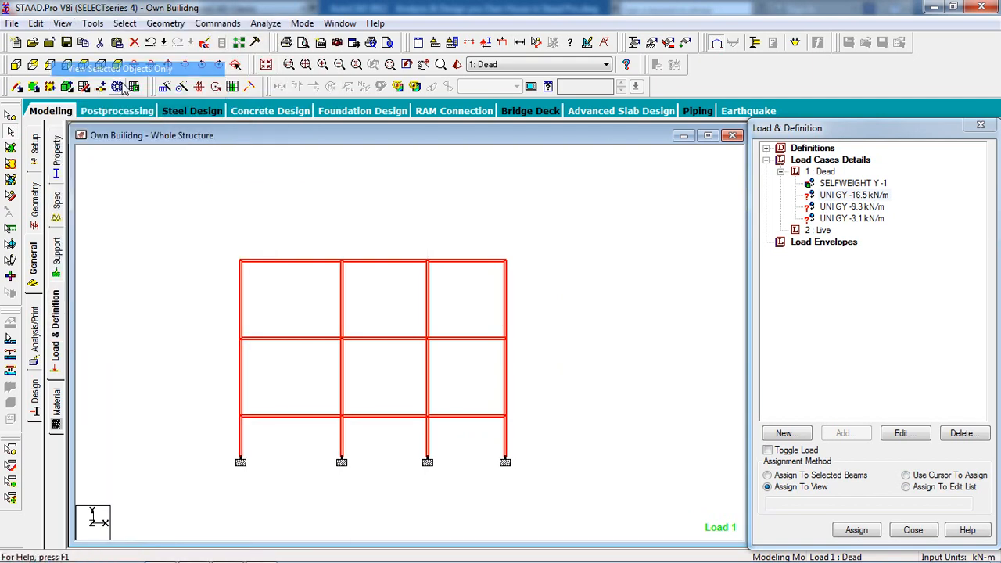
{"action": "left_click", "coordinate": [118, 64]}
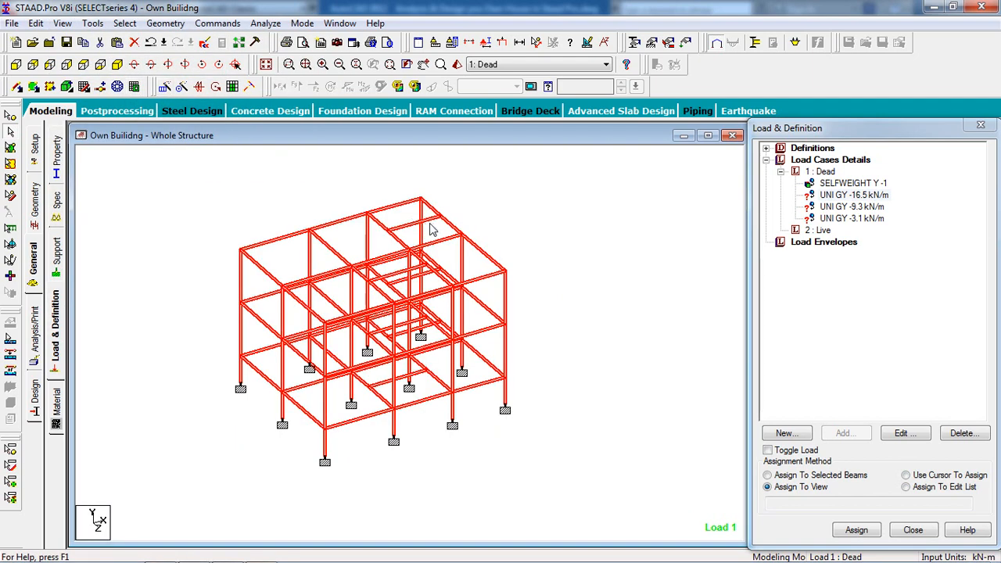
In plan, select the perimeter beams along the rear and left edges and the first bay of the front edge.
{"action": "left_click", "coordinate": [85, 65]}
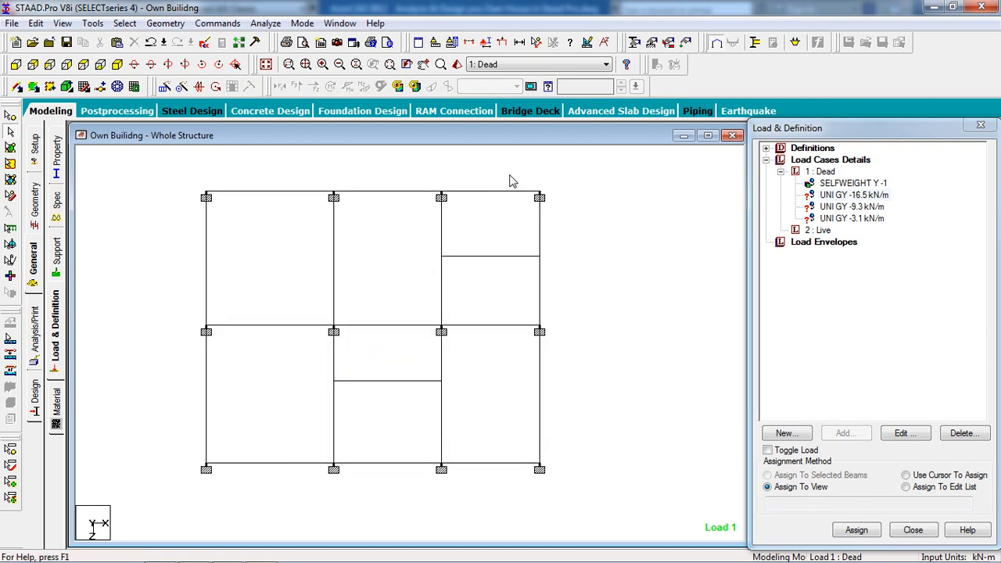
{"action": "left_click_drag", "start_coordinate": [406, 168], "coordinate": [381, 213]}
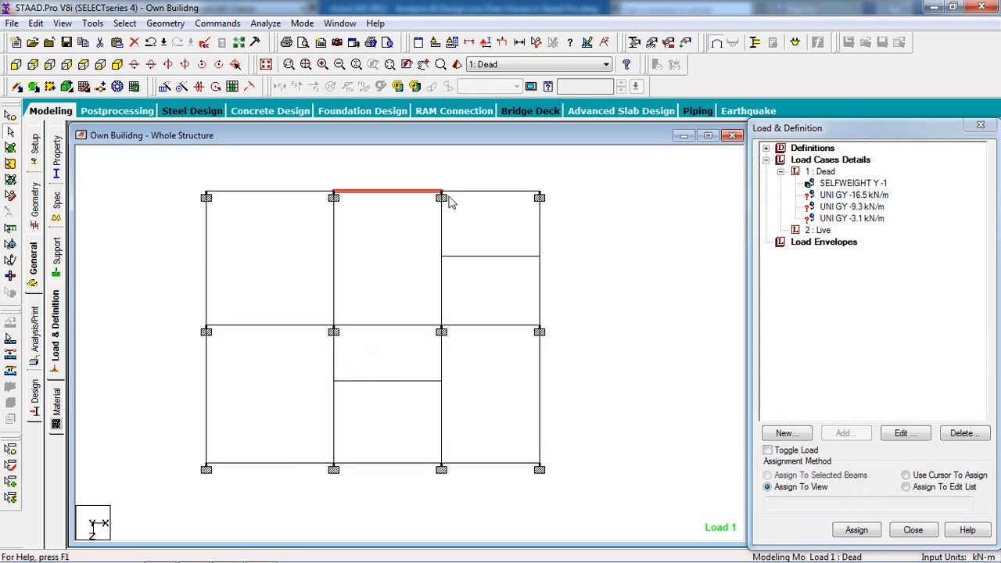
{"action": "left_click_drag", "start_coordinate": [510, 165], "coordinate": [480, 215], "text": "ctrl"}
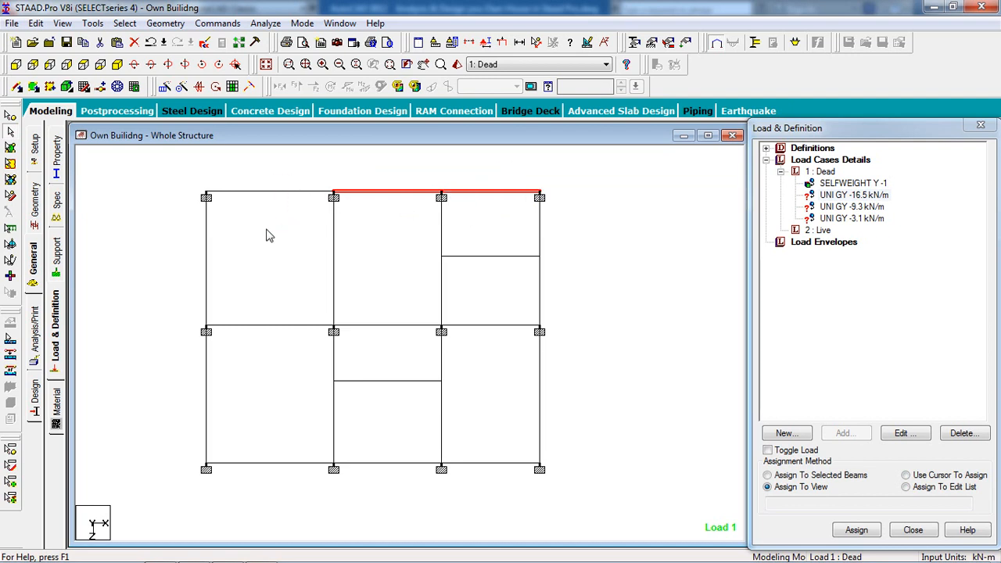
{"action": "left_click_drag", "start_coordinate": [298, 173], "coordinate": [263, 258]}
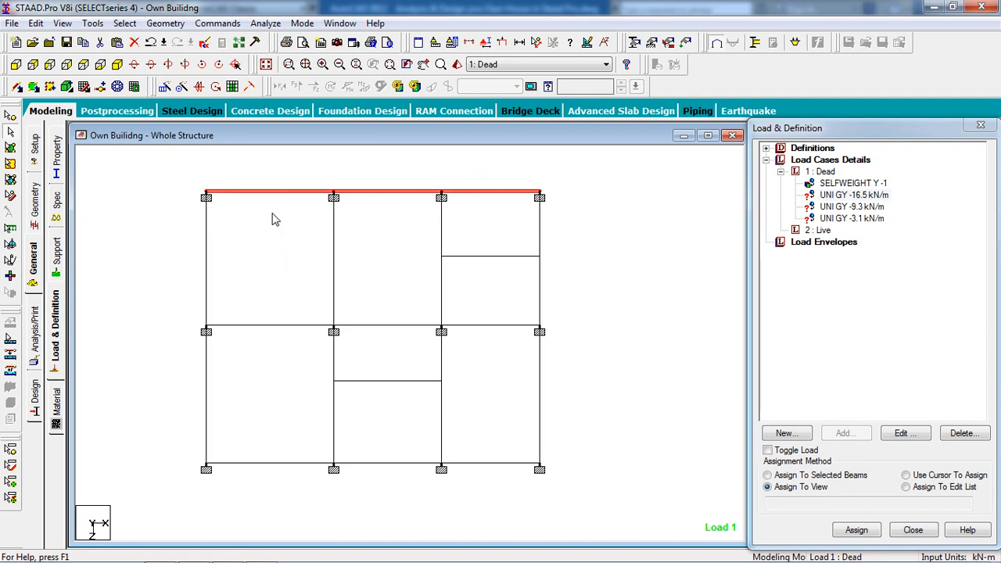
{"action": "left_click_drag", "start_coordinate": [273, 215], "coordinate": [177, 270], "text": "ctrl"}
{"action": "left_click_drag", "start_coordinate": [255, 369], "coordinate": [157, 435], "text": "ctrl"}
{"action": "left_click_drag", "start_coordinate": [307, 403], "coordinate": [234, 517], "text": "ctrl"}
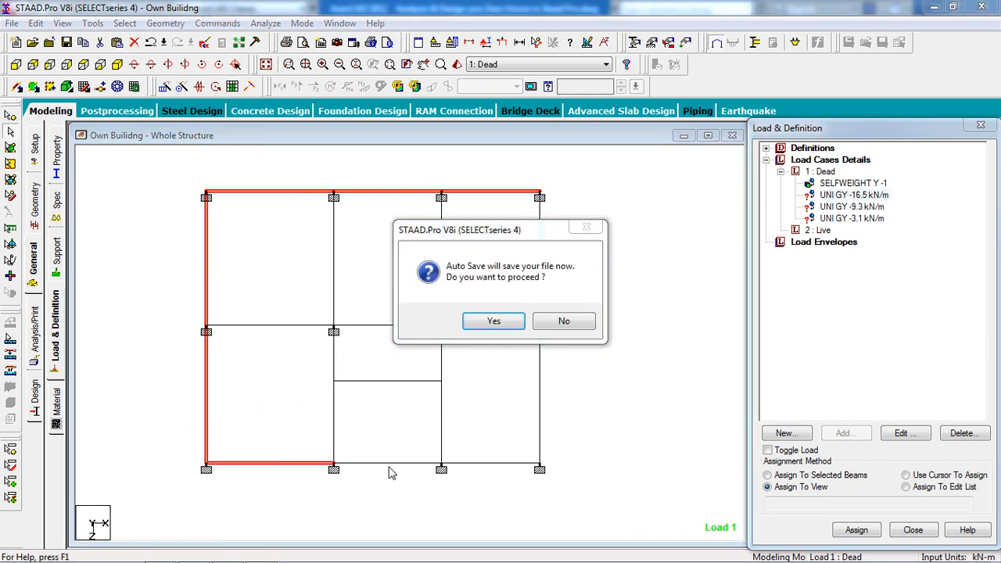
Decline the auto save and add the remaining front and right-edge perimeter beams to the selection.
{"action": "left_click", "coordinate": [563, 320]}
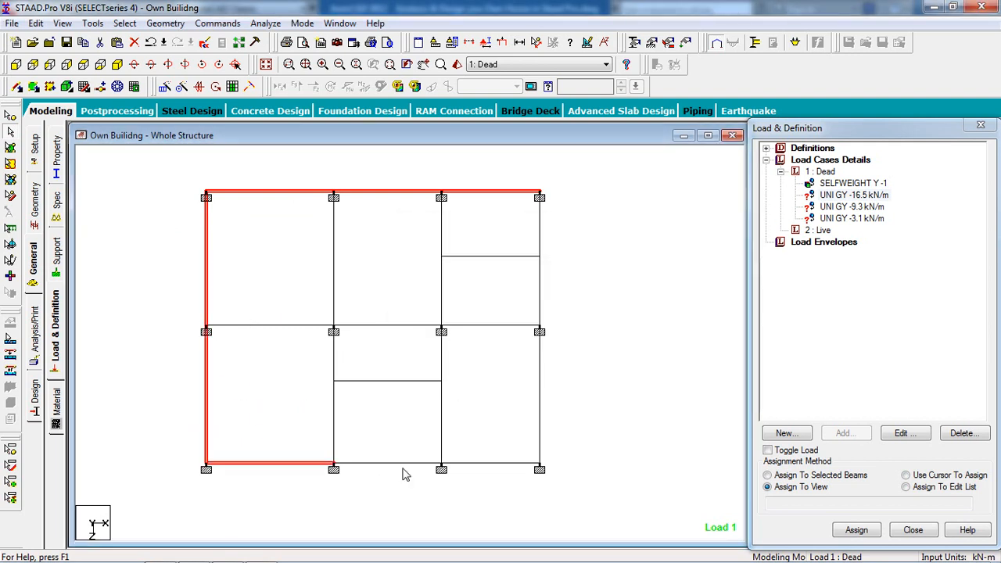
{"action": "left_click_drag", "start_coordinate": [499, 452], "coordinate": [440, 495], "text": "ctrl"}
{"action": "left_click_drag", "start_coordinate": [408, 443], "coordinate": [382, 505], "text": "ctrl"}
{"action": "left_click_drag", "start_coordinate": [594, 277], "coordinate": [494, 316], "text": "ctrl"}
{"action": "left_click_drag", "start_coordinate": [513, 232], "coordinate": [500, 232], "text": "ctrl"}
{"action": "left_click", "coordinate": [118, 64]}
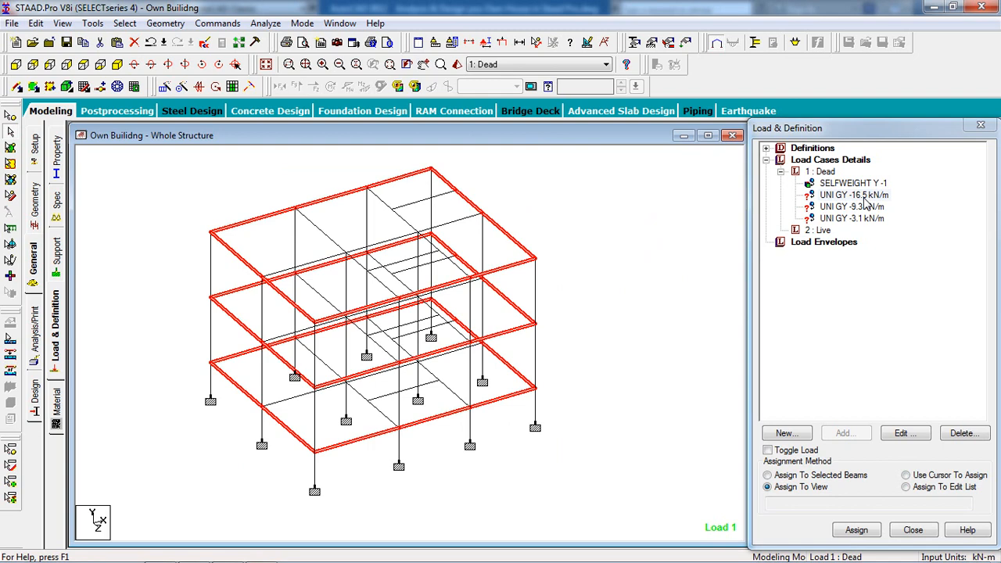
Set the -16.5 kN/m load's assignment method to selected beams, without carrying out the assignment.
{"action": "left_click", "coordinate": [827, 476]}
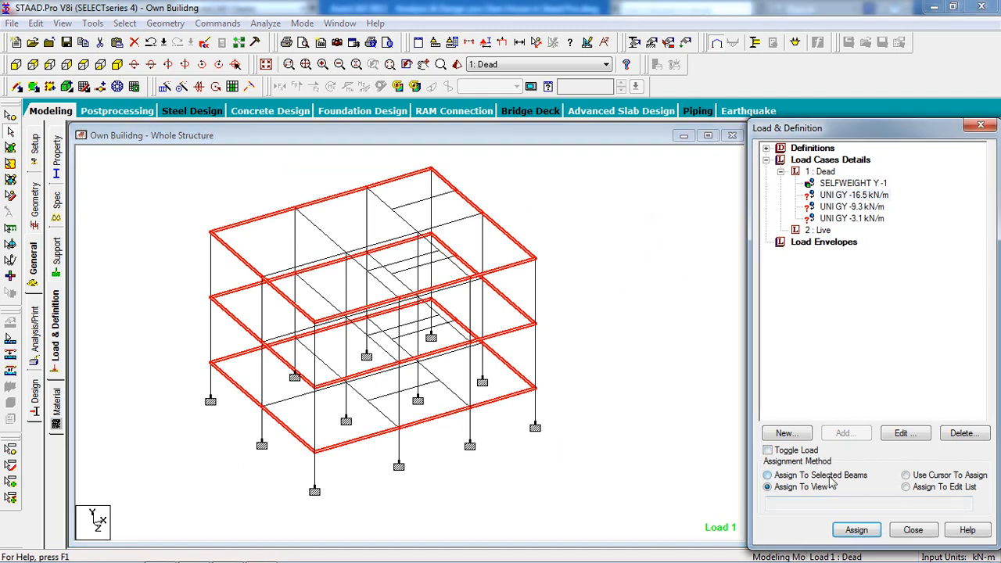
{"action": "left_click", "coordinate": [857, 531]}
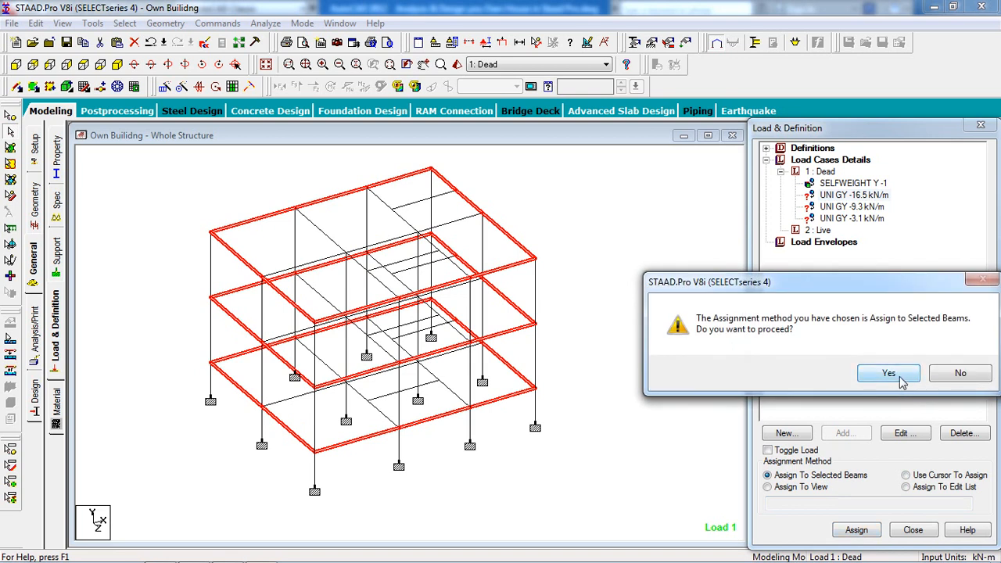
{"action": "left_click", "coordinate": [956, 374]}
Remove the roof-level perimeter beams along the right, rear and left edges from the selection.
{"action": "left_click", "coordinate": [521, 249], "text": "ctrl"}
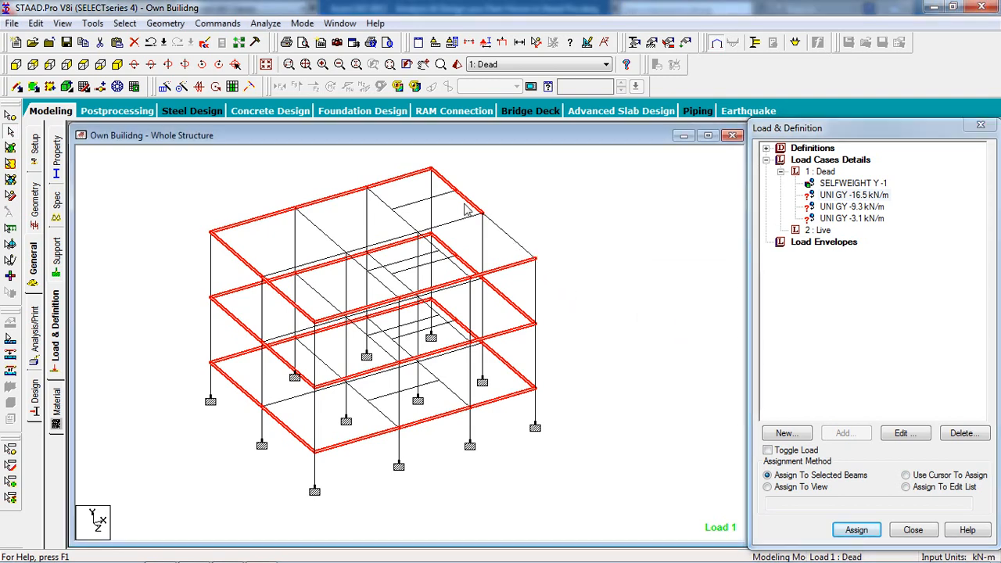
{"action": "left_click", "coordinate": [415, 174], "text": "ctrl"}
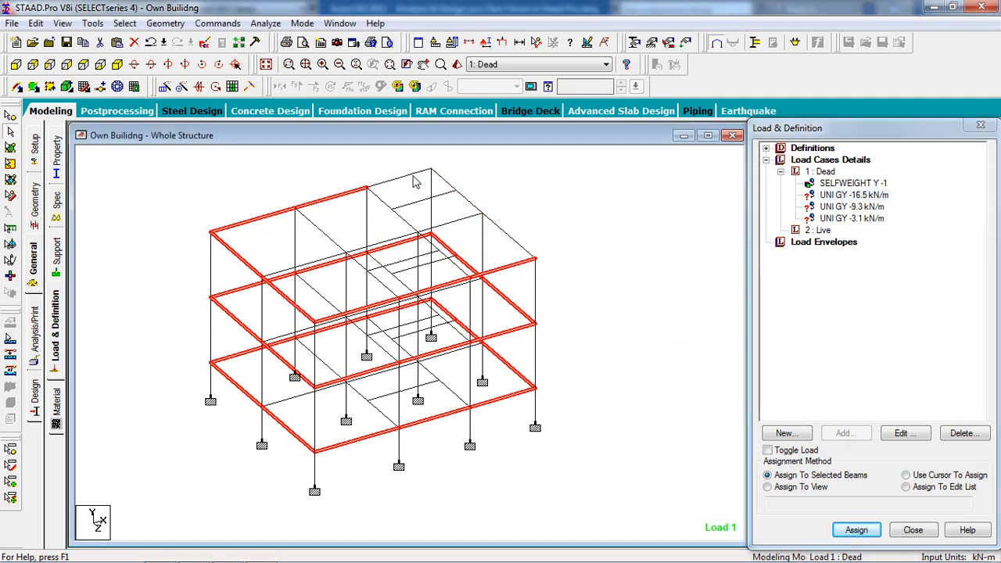
{"action": "left_click", "coordinate": [352, 192], "text": "ctrl"}
{"action": "left_click", "coordinate": [280, 217], "text": "ctrl"}
{"action": "left_click", "coordinate": [237, 255], "text": "ctrl"}
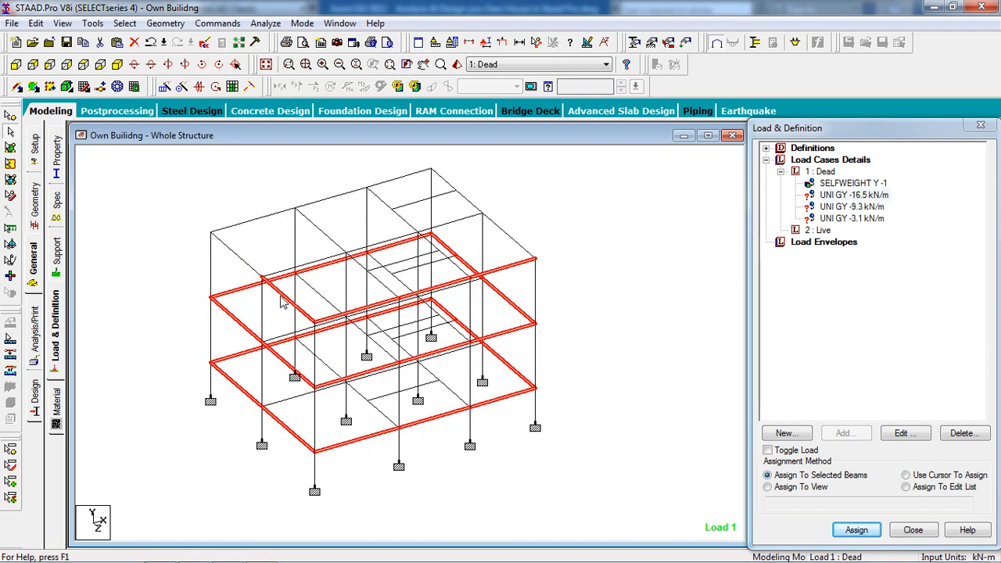
{"action": "left_click", "coordinate": [286, 299], "text": "ctrl"}
Remove the remaining front-edge perimeter beams at roof level from the selection.
{"action": "left_click", "coordinate": [150, 64]}
{"action": "left_click", "coordinate": [151, 65]}
{"action": "left_click", "coordinate": [150, 65]}
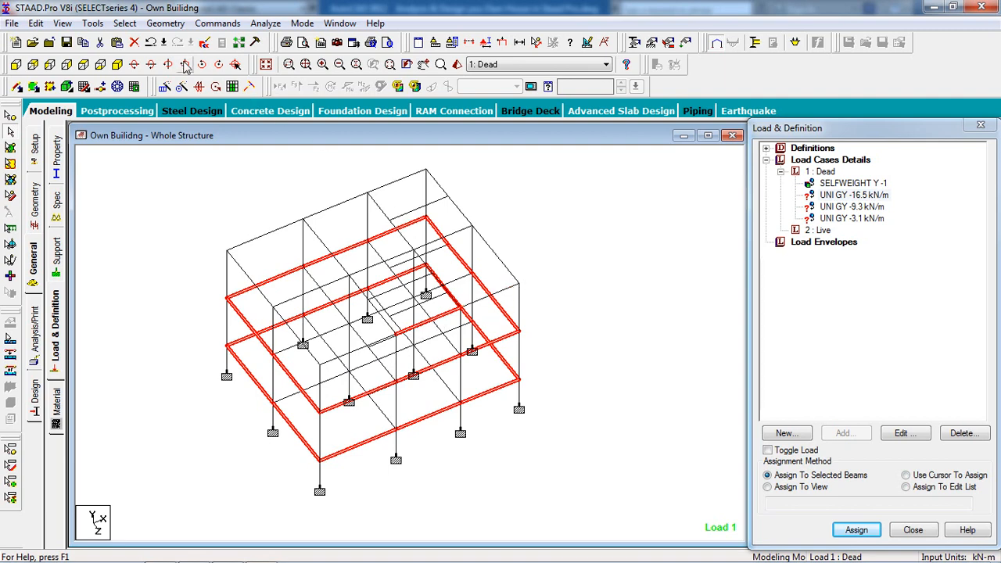
{"action": "left_click", "coordinate": [152, 65]}
{"action": "left_click", "coordinate": [152, 65]}
{"action": "left_click", "coordinate": [153, 65]}
{"action": "left_click", "coordinate": [152, 65]}
{"action": "left_click", "coordinate": [156, 68]}
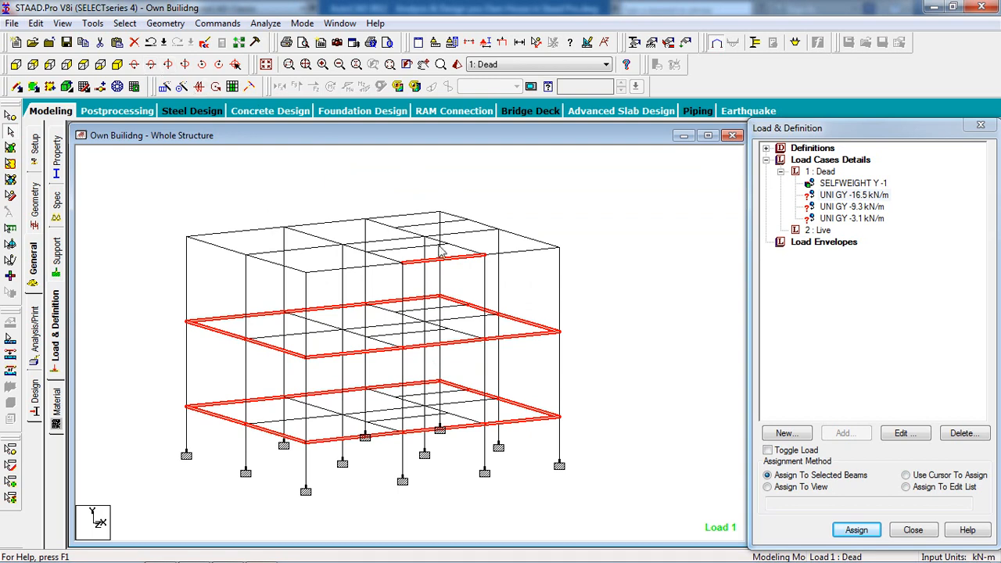
{"action": "scroll", "coordinate": [517, 270], "scroll_direction": "down", "scroll_amount": 3}
{"action": "middle_click_drag", "start_coordinate": [588, 392], "coordinate": [597, 329]}
{"action": "scroll", "coordinate": [597, 328], "scroll_direction": "down", "scroll_amount": 1}
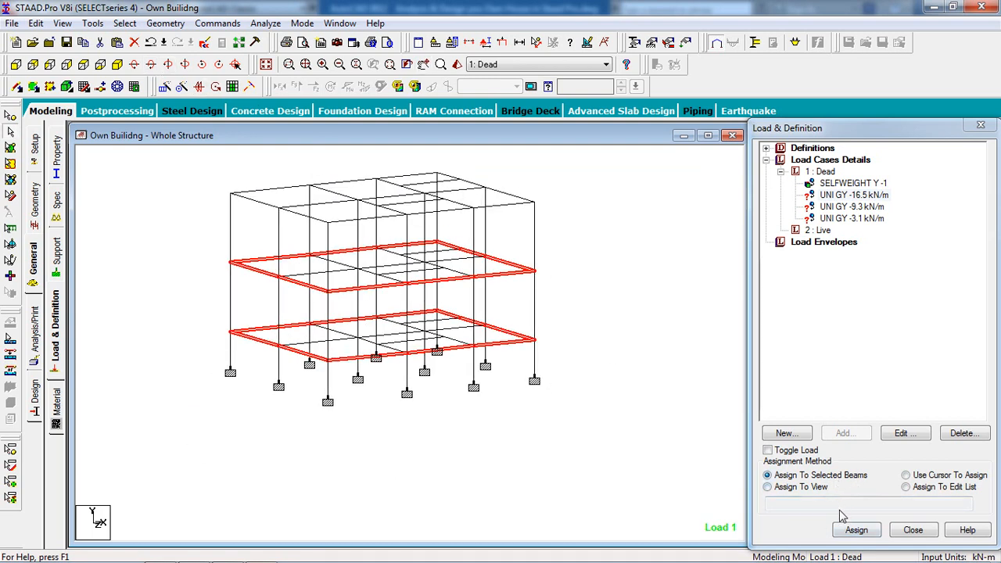
Assign the -16.5 kN/m load to the selected perimeter beams of the two lower floor levels.
{"action": "left_click", "coordinate": [857, 530]}
{"action": "left_click", "coordinate": [889, 373]}
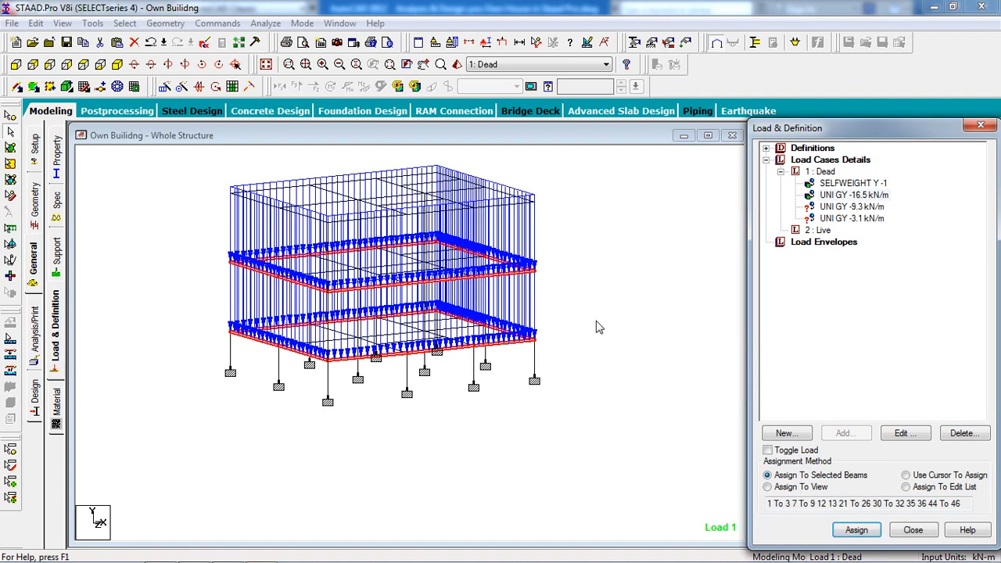
{"action": "left_click", "coordinate": [852, 219]}
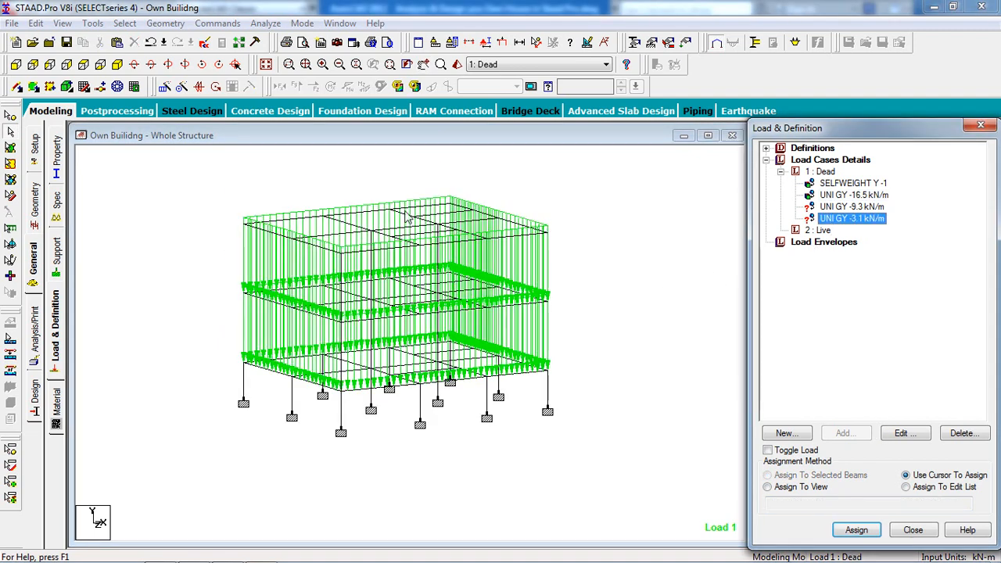
{"action": "left_click", "coordinate": [286, 221]}
{"action": "left_click", "coordinate": [350, 213], "text": "ctrl"}
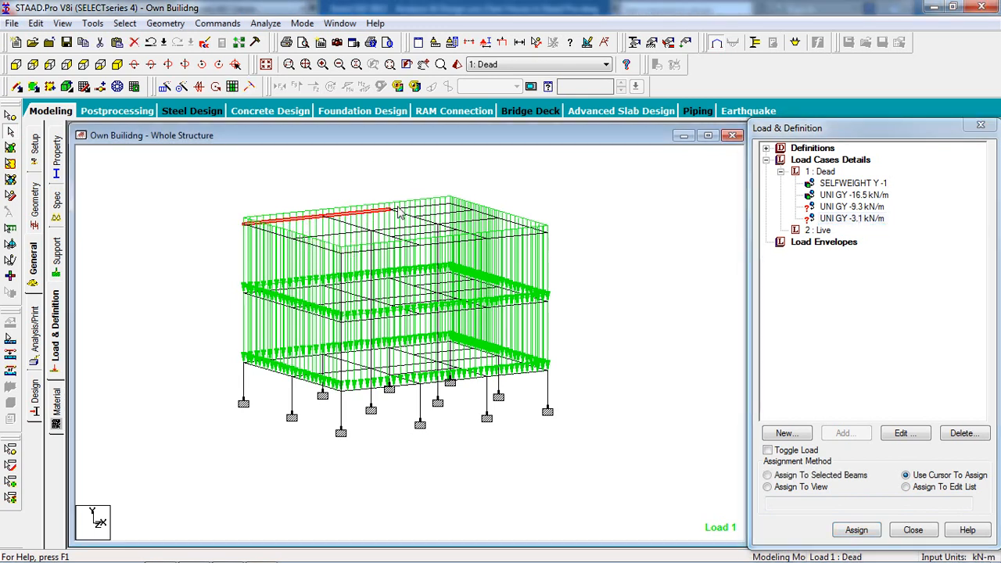
{"action": "left_click", "coordinate": [574, 231]}
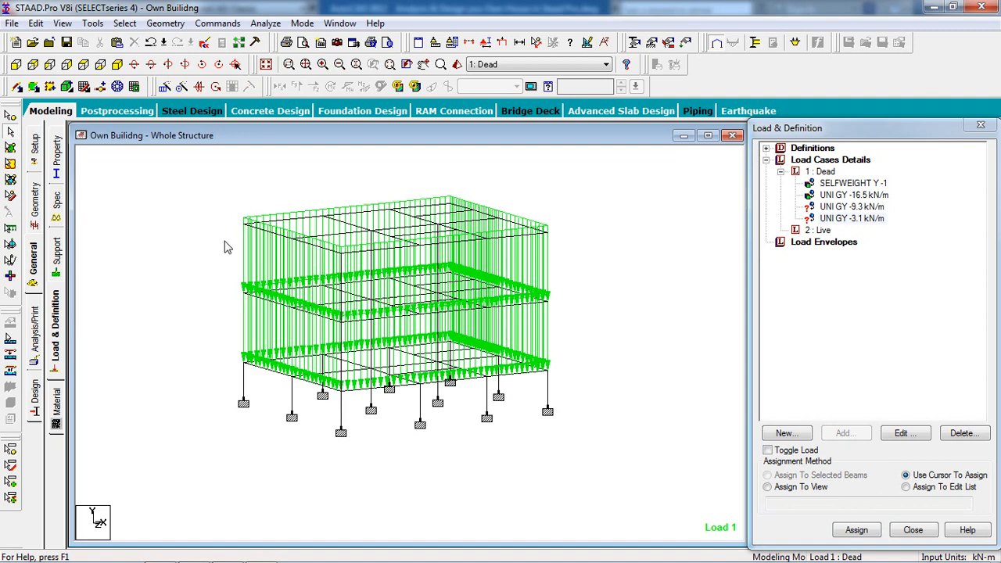
Isolate the two lower floor levels with their connecting columns and show them in plan view.
{"action": "left_click", "coordinate": [16, 65]}
{"action": "left_click_drag", "start_coordinate": [535, 290], "coordinate": [184, 392]}
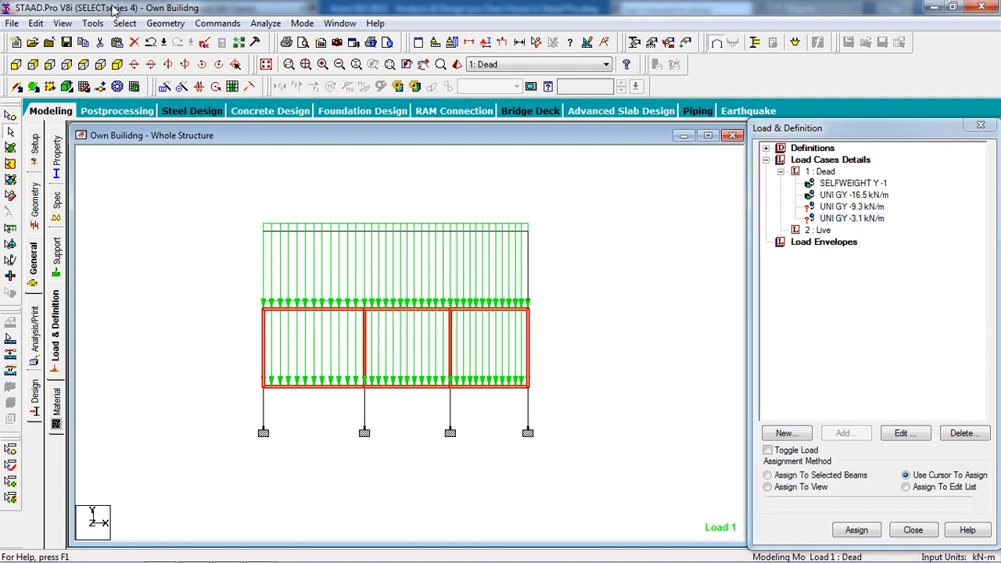
{"action": "left_click", "coordinate": [61, 22]}
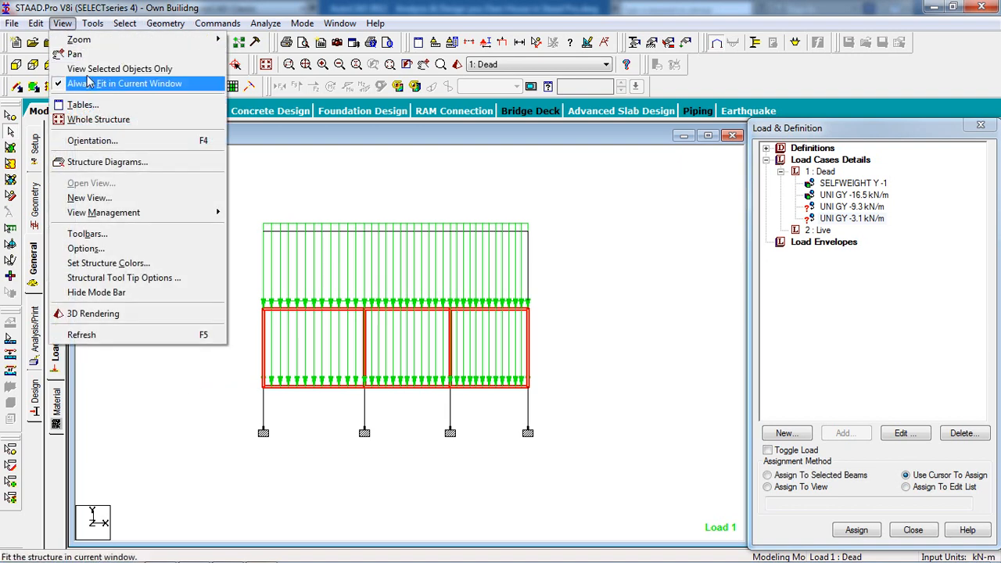
{"action": "left_click", "coordinate": [89, 82]}
{"action": "left_click", "coordinate": [117, 64]}
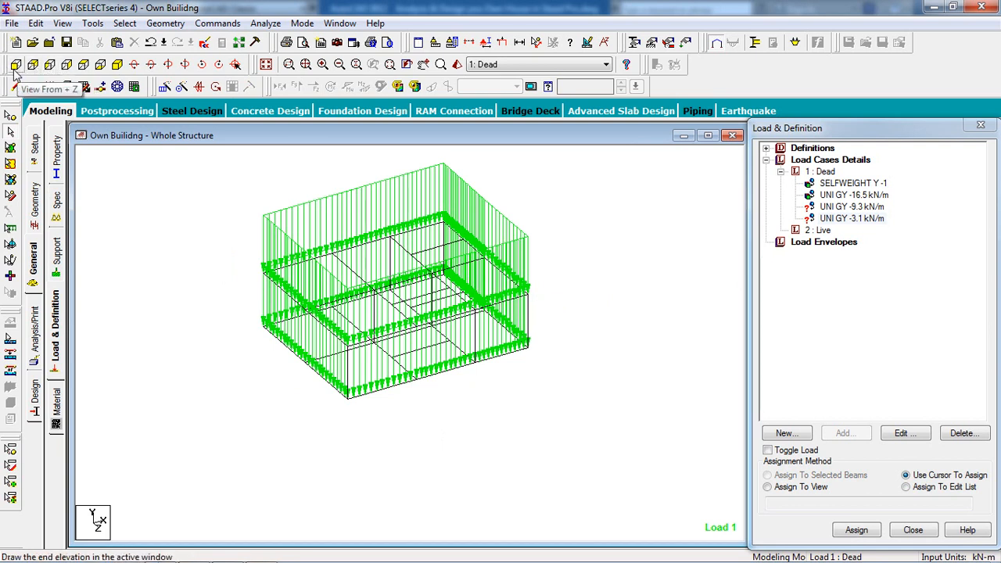
{"action": "left_click", "coordinate": [83, 65]}
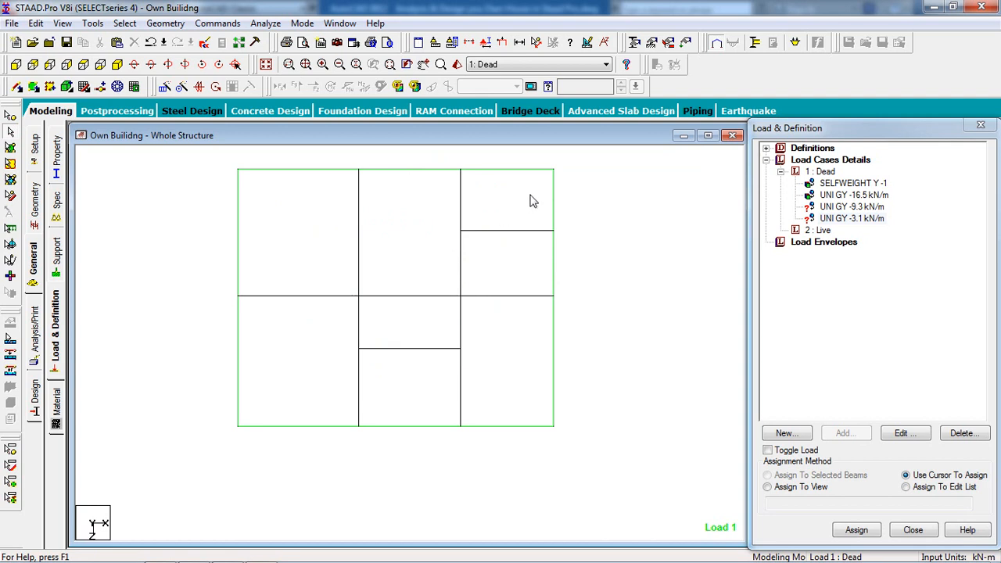
Select the two interior cross beams of the right-hand bay on both floors and choose the -9.3 kN/m load.
{"action": "left_click", "coordinate": [509, 231]}
{"action": "left_click_drag", "start_coordinate": [476, 343], "coordinate": [474, 374], "text": "ctrl"}
{"action": "left_click", "coordinate": [870, 208]}
{"action": "left_click", "coordinate": [864, 208]}
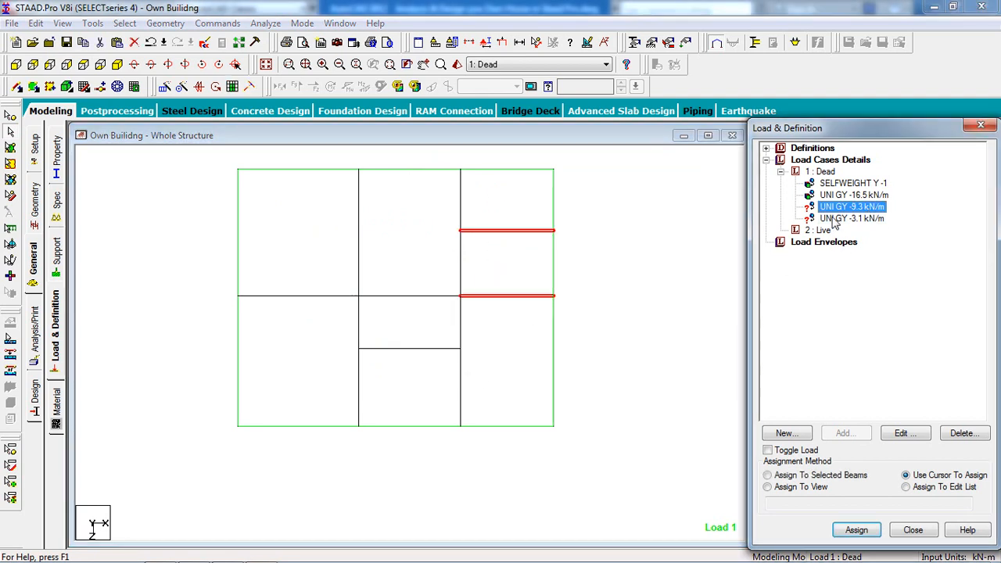
Add all remaining interior beams of both floors to the selection, leaving out the perimeter beams.
{"action": "left_click_drag", "start_coordinate": [500, 307], "coordinate": [430, 343], "text": "ctrl"}
{"action": "left_click_drag", "start_coordinate": [480, 370], "coordinate": [417, 410], "text": "ctrl"}
{"action": "left_click_drag", "start_coordinate": [407, 373], "coordinate": [296, 406], "text": "ctrl"}
{"action": "left_click_drag", "start_coordinate": [344, 221], "coordinate": [281, 390], "text": "ctrl"}
{"action": "left_click_drag", "start_coordinate": [395, 223], "coordinate": [329, 260], "text": "ctrl"}
{"action": "left_click_drag", "start_coordinate": [465, 254], "coordinate": [402, 393], "text": "ctrl"}
{"action": "left_click_drag", "start_coordinate": [420, 280], "coordinate": [387, 369], "text": "ctrl"}
{"action": "left_click_drag", "start_coordinate": [397, 315], "coordinate": [339, 320], "text": "ctrl"}
{"action": "left_click_drag", "start_coordinate": [511, 186], "coordinate": [403, 223], "text": "ctrl"}
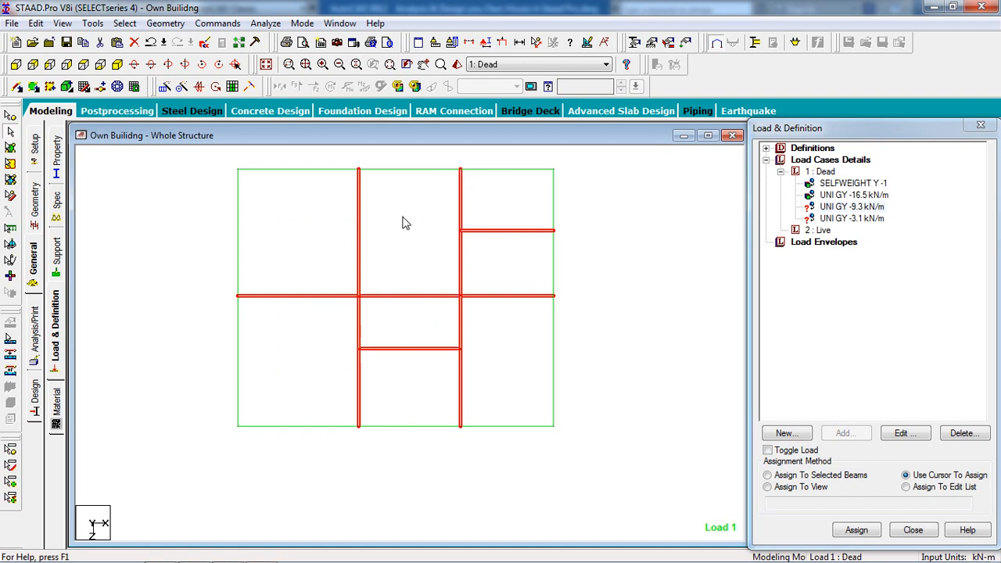
Check the selection in a tilted 3D view and assign the -9.3 kN/m load to the selected interior beams.
{"action": "left_click", "coordinate": [117, 65]}
{"action": "scroll", "coordinate": [395, 305], "scroll_direction": "up", "scroll_amount": 3}
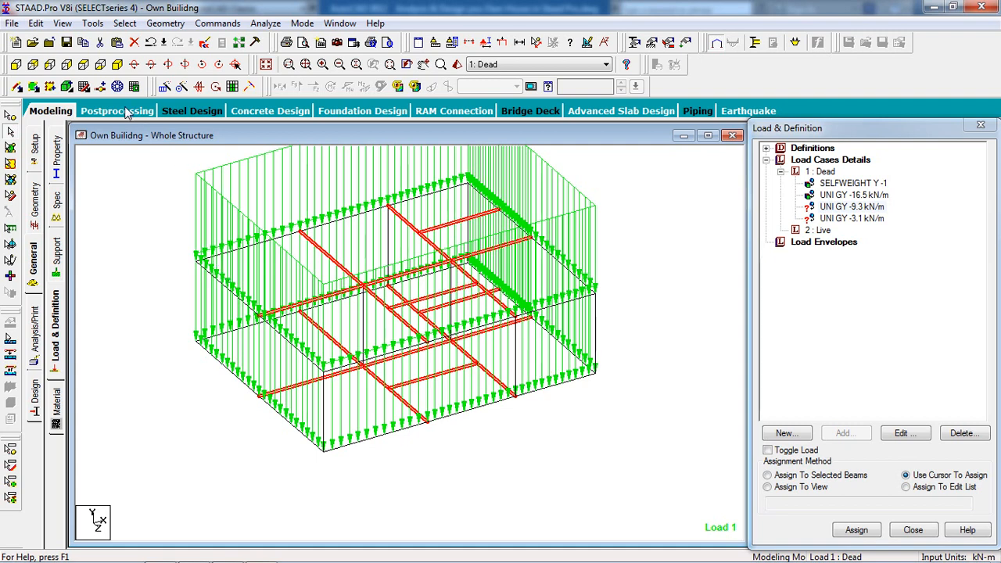
{"action": "left_click", "coordinate": [135, 66]}
{"action": "left_click", "coordinate": [133, 69]}
{"action": "left_click", "coordinate": [134, 69]}
{"action": "left_click", "coordinate": [133, 69]}
{"action": "left_click", "coordinate": [134, 68]}
{"action": "left_click", "coordinate": [134, 69]}
{"action": "left_click", "coordinate": [134, 69]}
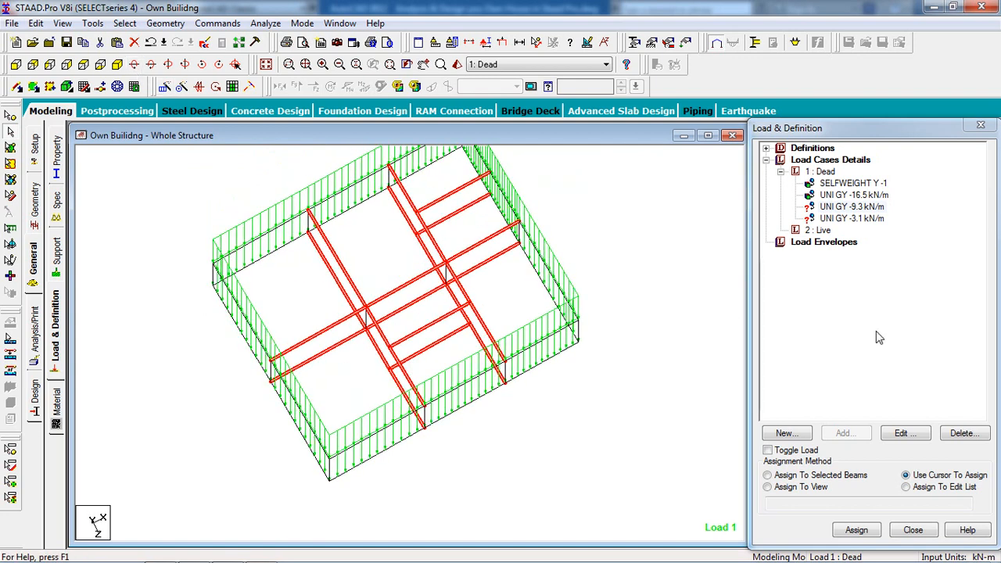
{"action": "left_click", "coordinate": [813, 475]}
{"action": "left_click", "coordinate": [861, 530]}
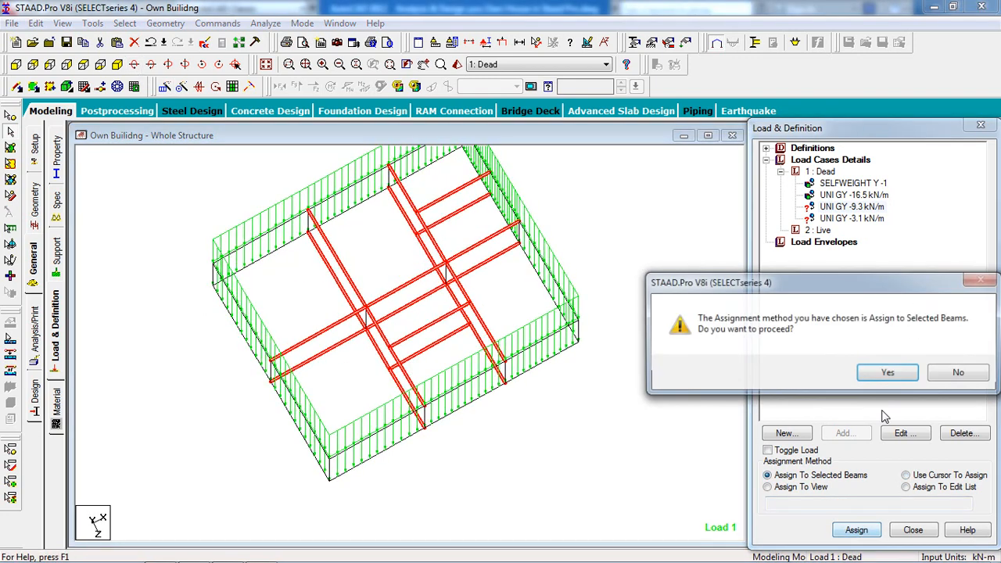
{"action": "left_click", "coordinate": [888, 374]}
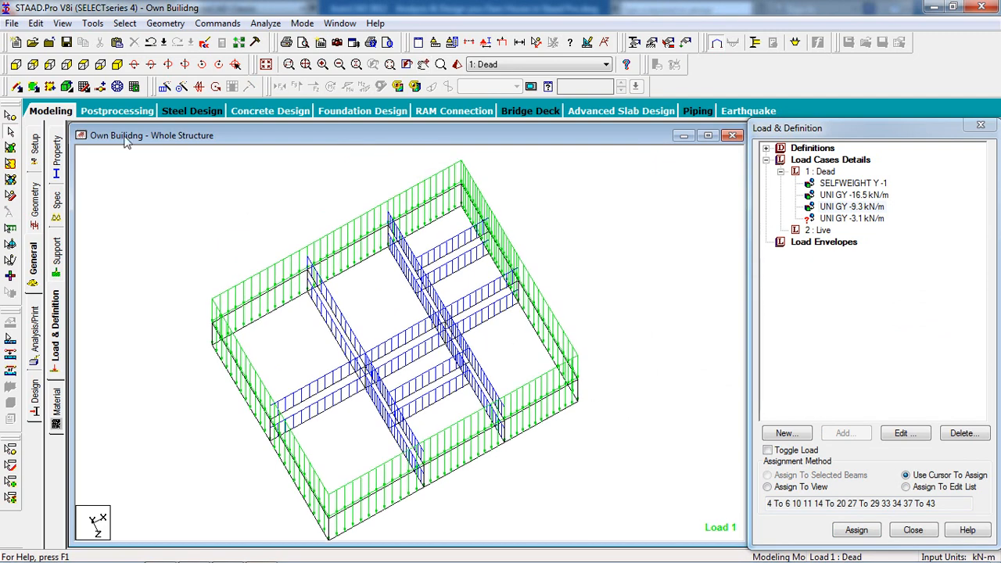
Isolate the roof-level beams and the raised frame above them from the whole structure, shown in isometric view.
{"action": "left_click", "coordinate": [118, 67]}
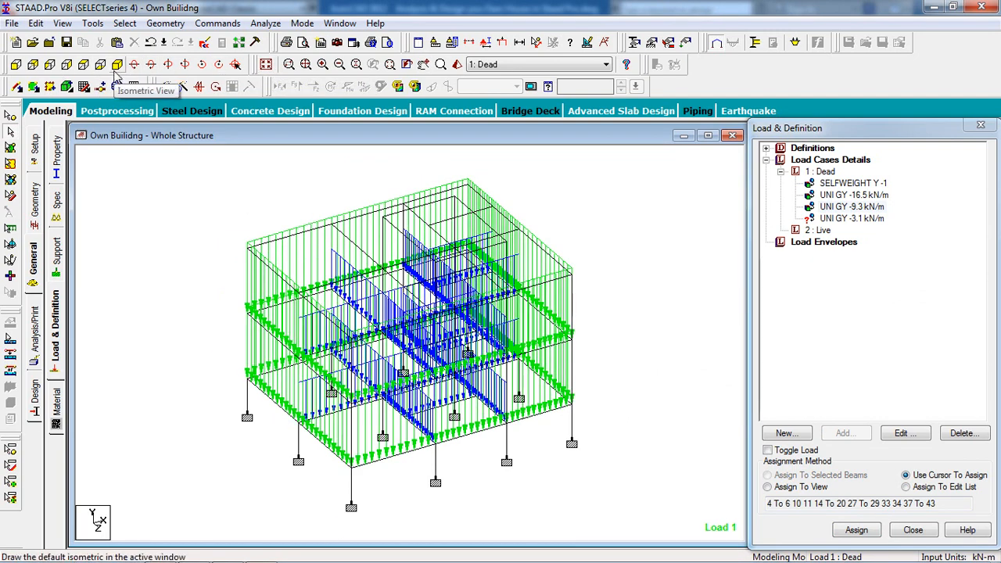
{"action": "left_click", "coordinate": [24, 65]}
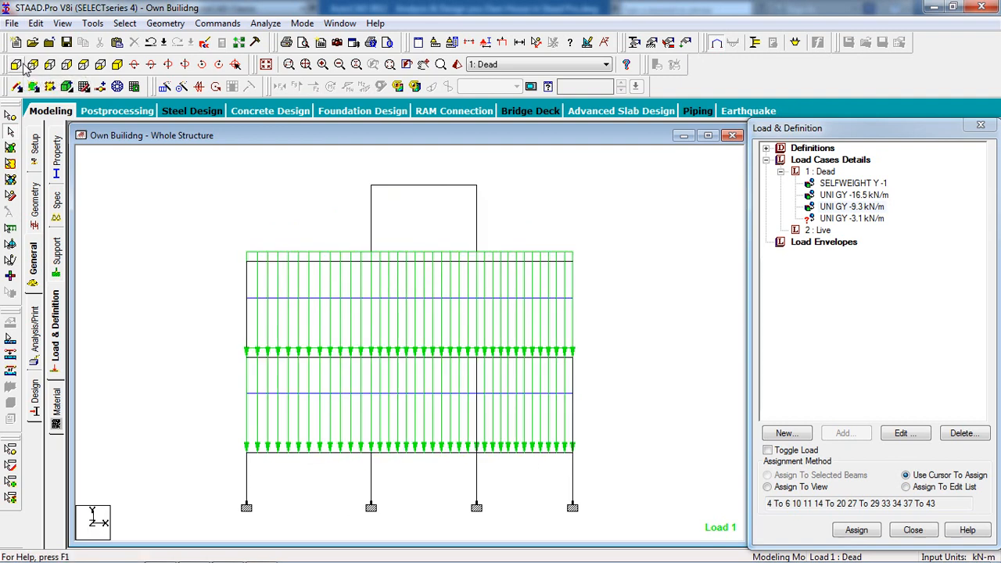
{"action": "left_click_drag", "start_coordinate": [581, 279], "coordinate": [620, 278]}
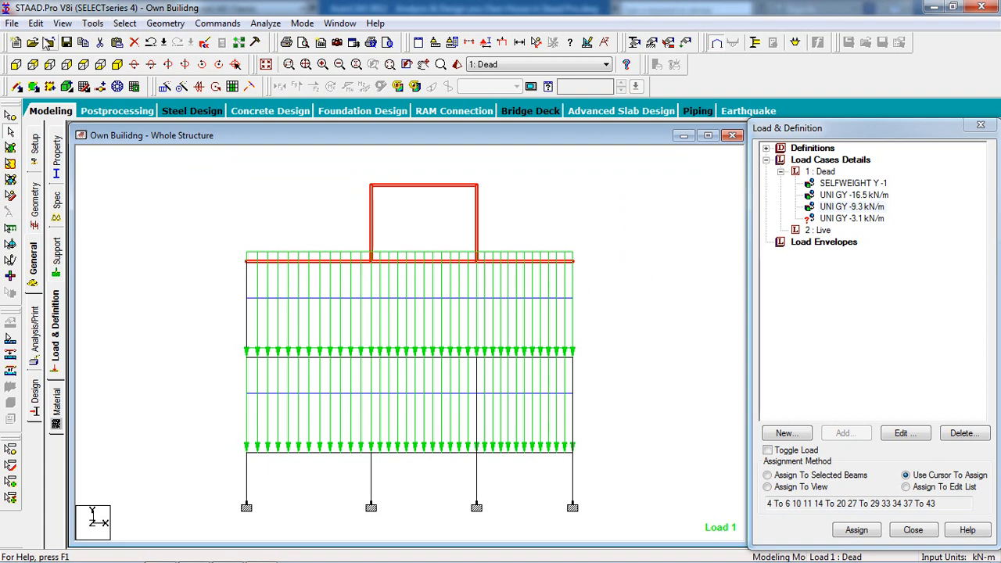
{"action": "left_click", "coordinate": [62, 23]}
{"action": "left_click", "coordinate": [78, 72]}
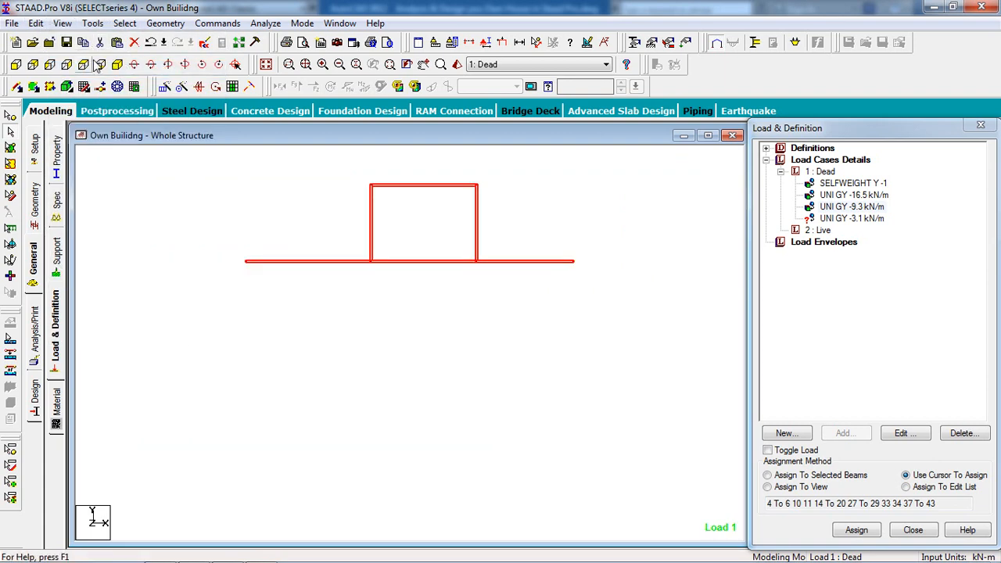
{"action": "left_click", "coordinate": [117, 64]}
{"action": "left_click", "coordinate": [340, 320]}
{"action": "middle_click_drag", "start_coordinate": [340, 314], "coordinate": [337, 348]}
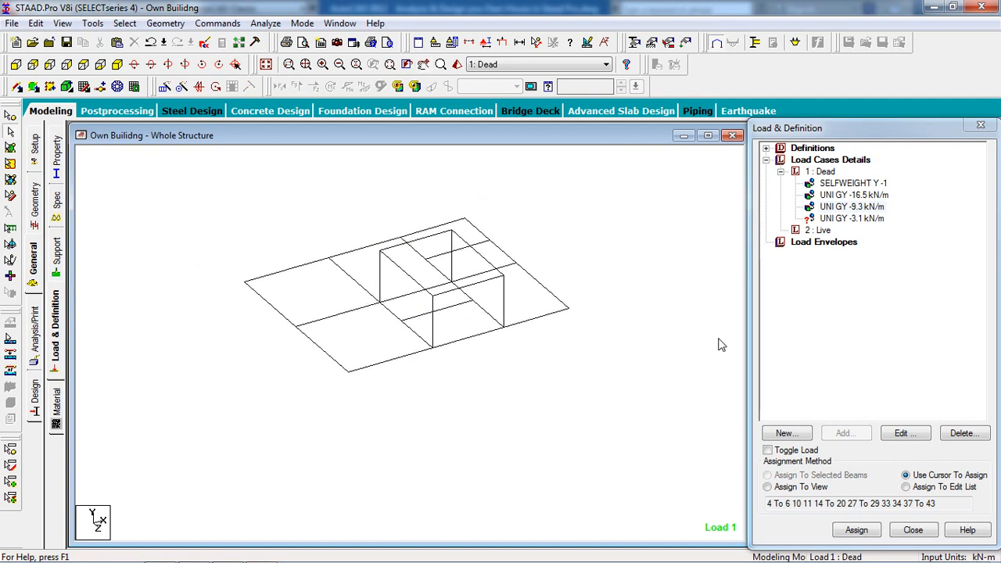
Choose the -3.1 kN/m load and select the roof perimeter beams, except the front beam beneath the raised frame.
{"action": "left_click", "coordinate": [861, 219]}
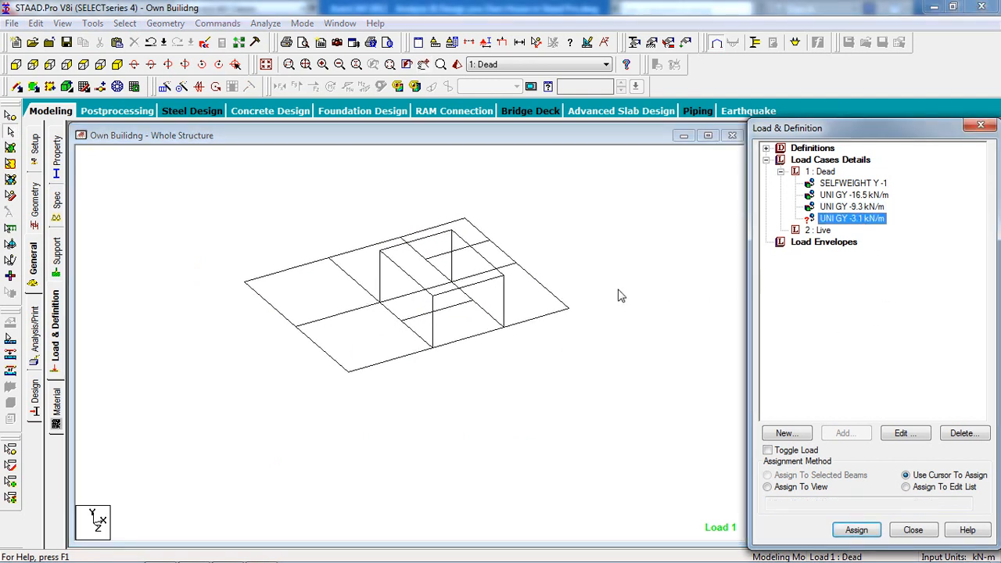
{"action": "left_click", "coordinate": [289, 275]}
{"action": "left_click", "coordinate": [276, 310]}
{"action": "left_click", "coordinate": [321, 349]}
{"action": "left_click", "coordinate": [407, 356]}
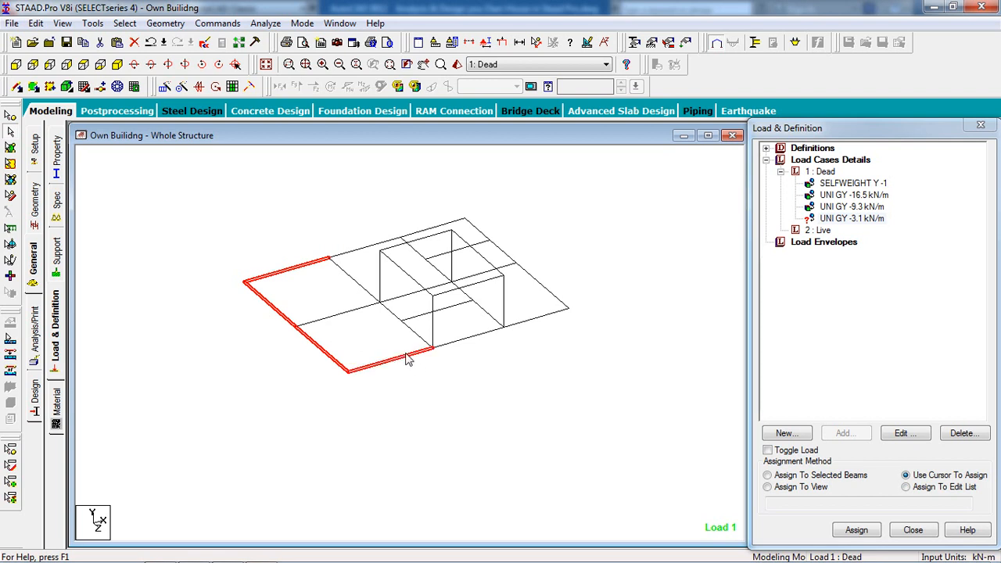
{"action": "left_click", "coordinate": [548, 316]}
{"action": "left_click", "coordinate": [499, 249]}
{"action": "left_click", "coordinate": [427, 230]}
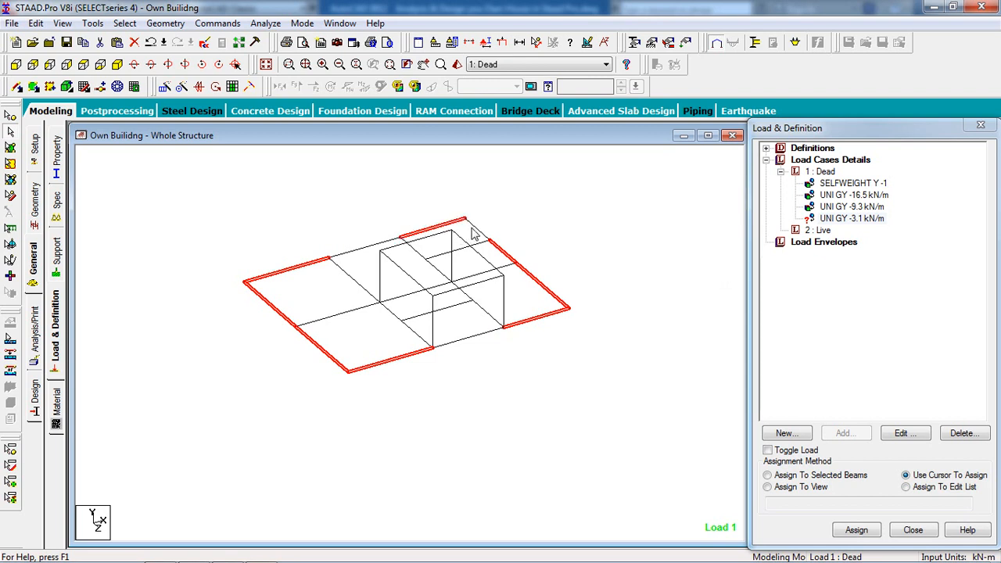
{"action": "left_click", "coordinate": [374, 247]}
Add the four top beams of the raised frame to the selection.
{"action": "left_click", "coordinate": [396, 249]}
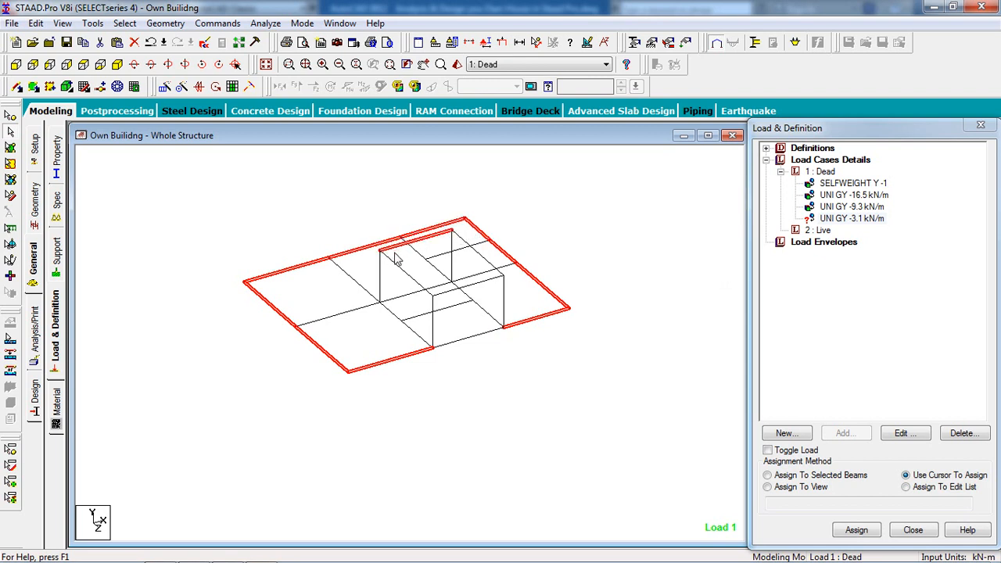
{"action": "left_click", "coordinate": [394, 266]}
{"action": "left_click", "coordinate": [451, 301]}
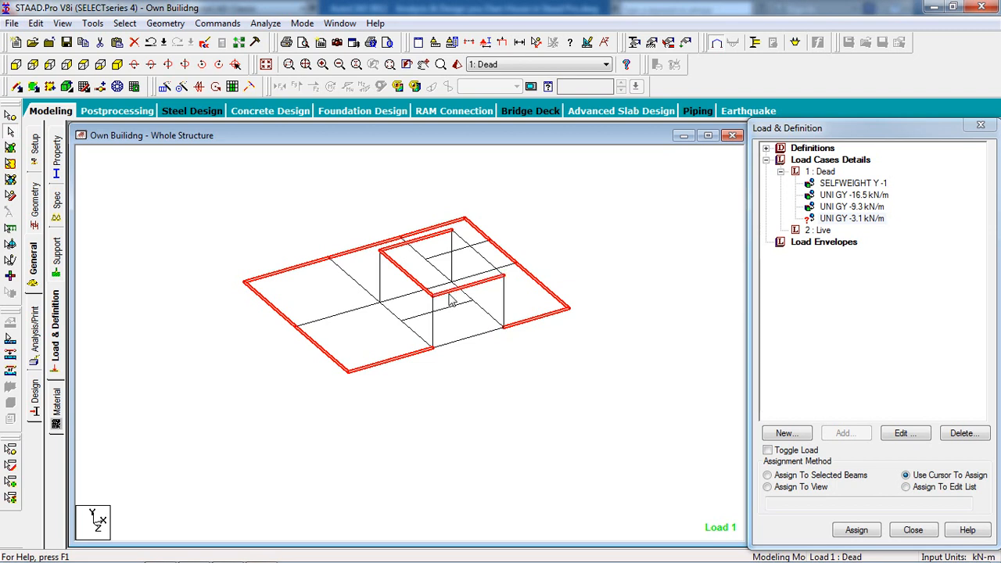
{"action": "left_click", "coordinate": [484, 263]}
{"action": "middle_click_drag", "start_coordinate": [509, 371], "coordinate": [509, 388]}
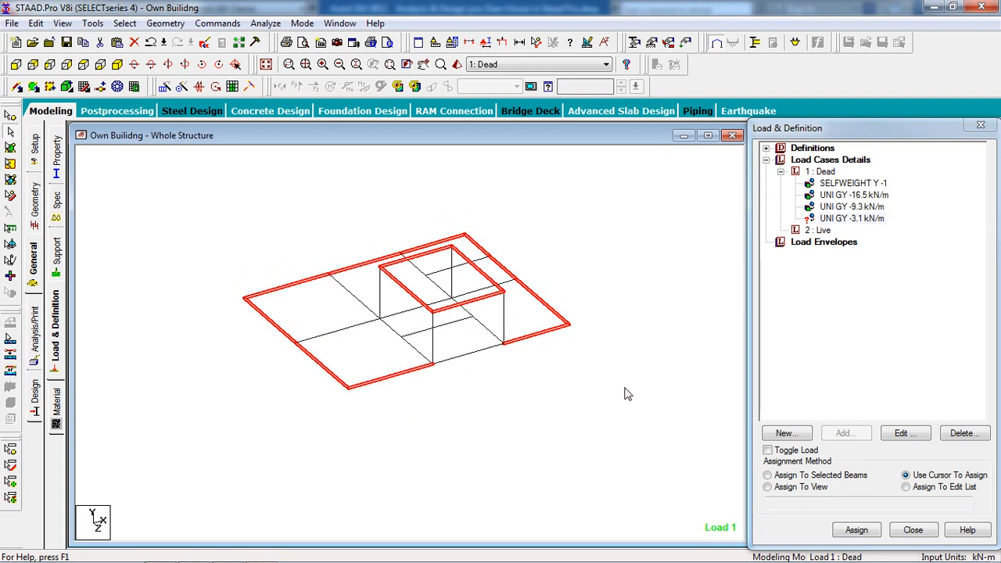
Assign the -3.1 kN/m load to the selected roof perimeter and raised frame beams.
{"action": "left_click", "coordinate": [844, 478]}
{"action": "left_click", "coordinate": [856, 529]}
{"action": "left_click", "coordinate": [880, 377]}
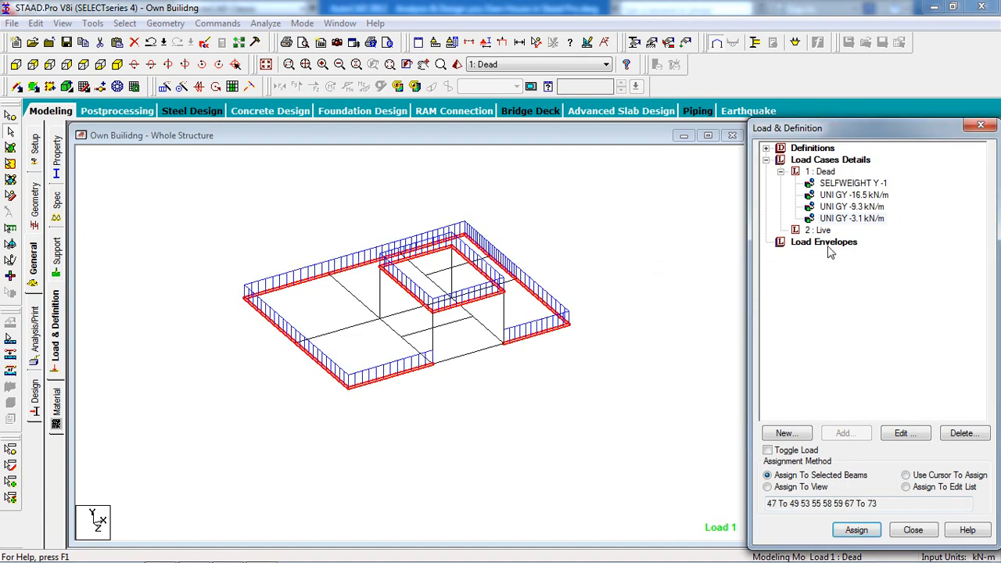
Assign the -9.3 kN/m load to the roof-level beams around the base of the raised frame.
{"action": "left_click", "coordinate": [838, 207]}
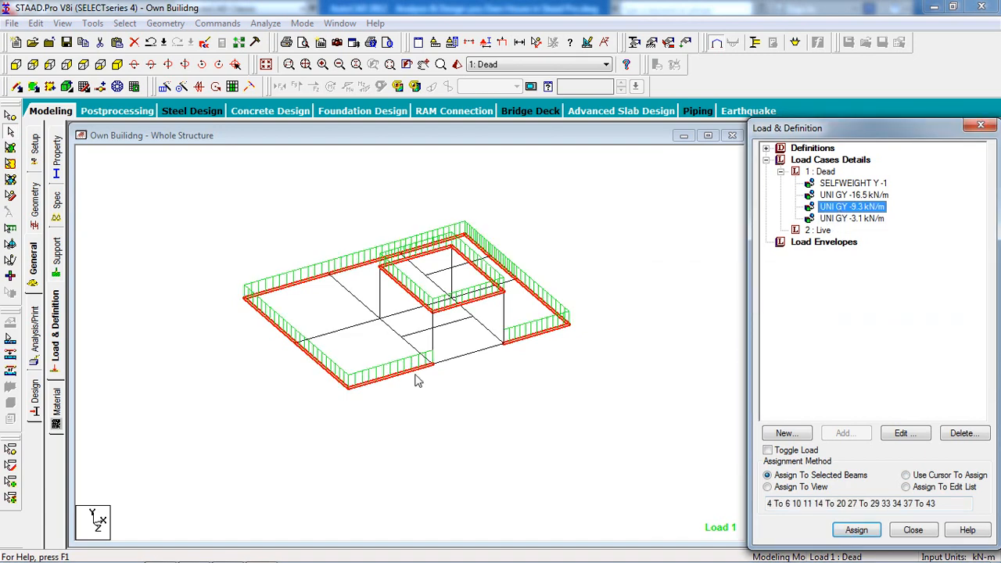
{"action": "left_click", "coordinate": [390, 329]}
{"action": "left_click", "coordinate": [415, 311], "text": "ctrl"}
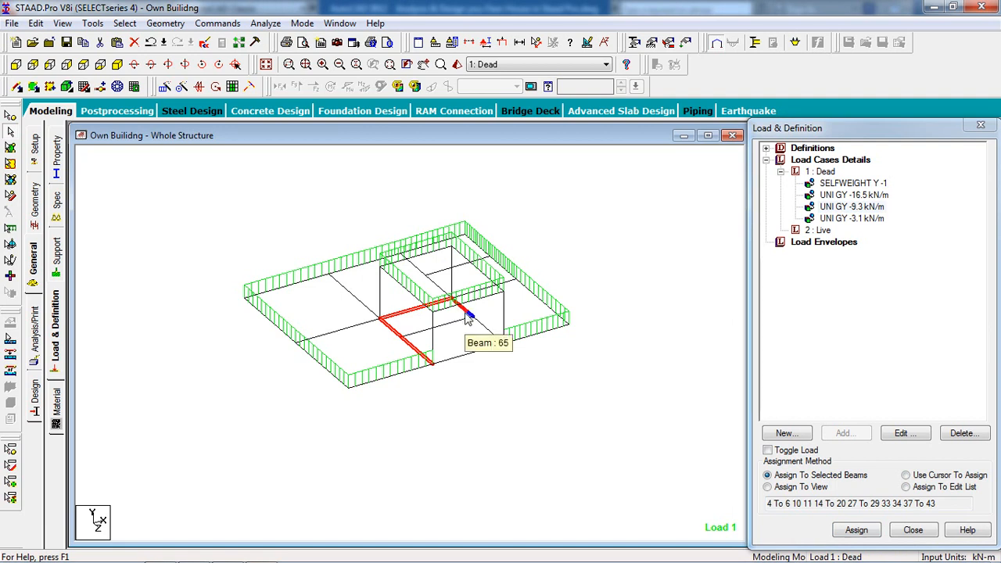
{"action": "left_click", "coordinate": [477, 327], "text": "ctrl"}
{"action": "left_click", "coordinate": [475, 352], "text": "ctrl"}
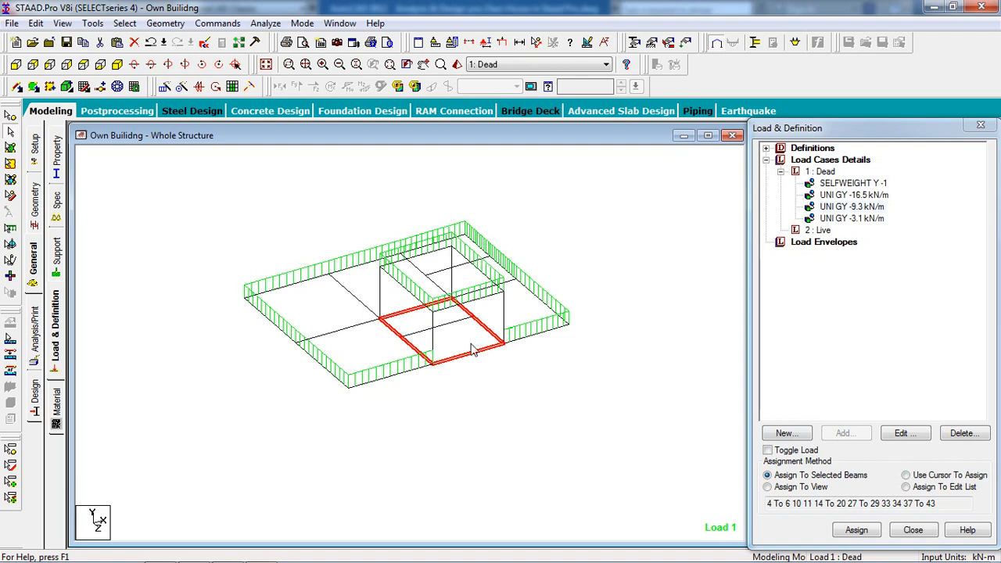
{"action": "left_click", "coordinate": [858, 530]}
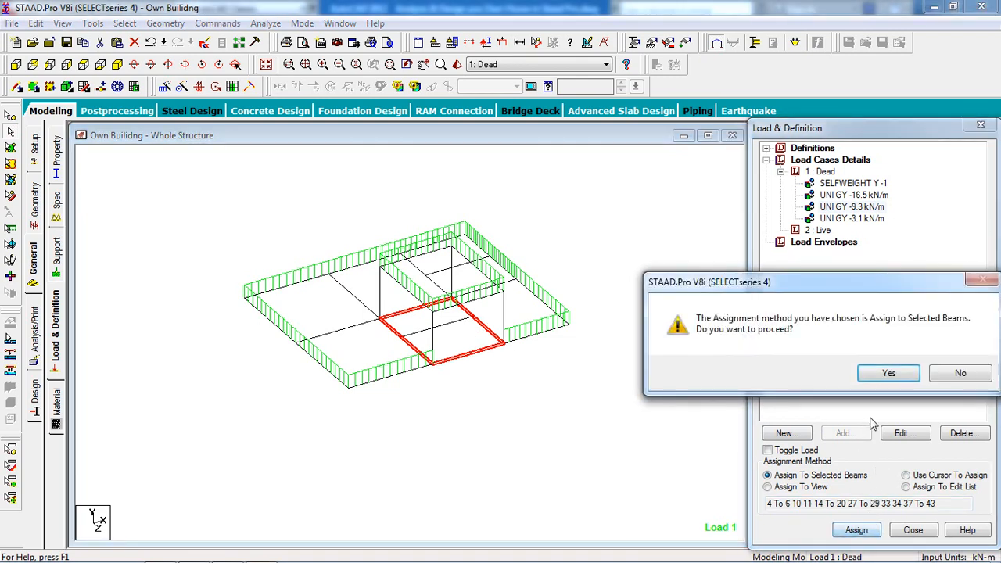
{"action": "left_click", "coordinate": [879, 376]}
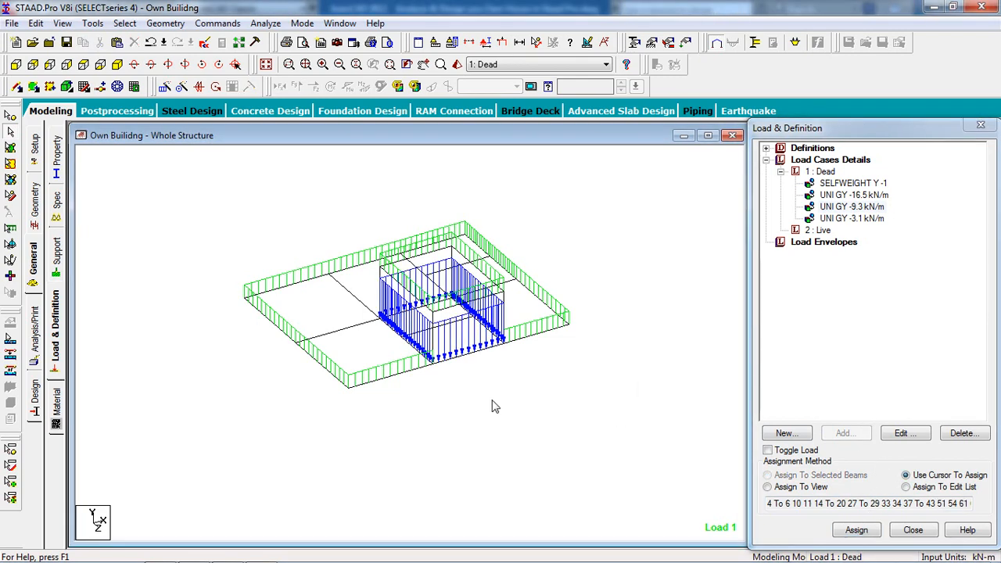
Bring the whole structure back into view with all its assigned dead loads.
{"action": "left_click", "coordinate": [266, 65]}
{"action": "scroll", "coordinate": [556, 286], "scroll_direction": "down", "scroll_amount": 3}
{"action": "middle_click_drag", "start_coordinate": [633, 329], "coordinate": [697, 304]}
{"action": "scroll", "coordinate": [632, 323], "scroll_direction": "down", "scroll_amount": 1}
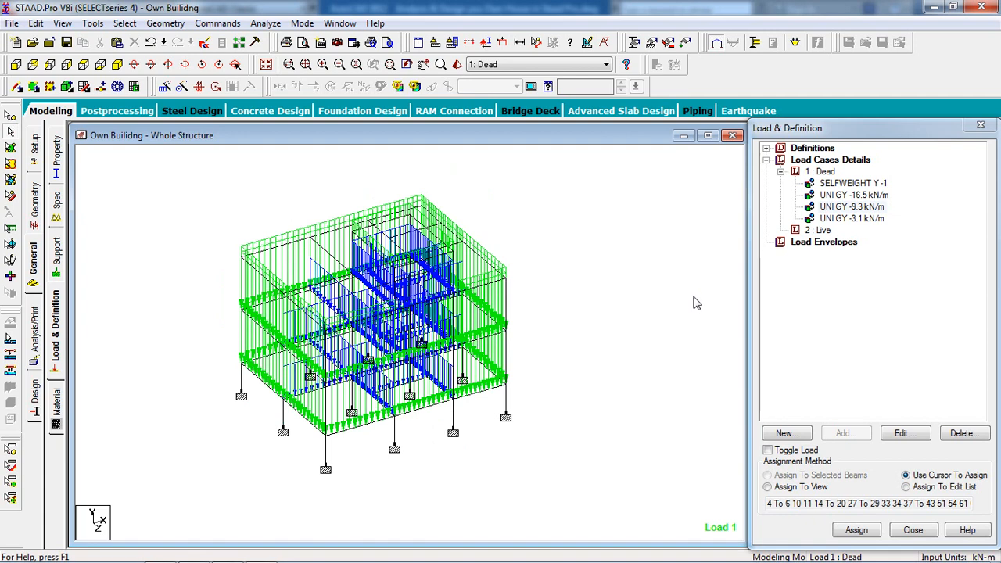
Start a Y-range floor load in the Live load case with a pressure of -2 kN/m2 in Global Y.
{"action": "left_click", "coordinate": [818, 230]}
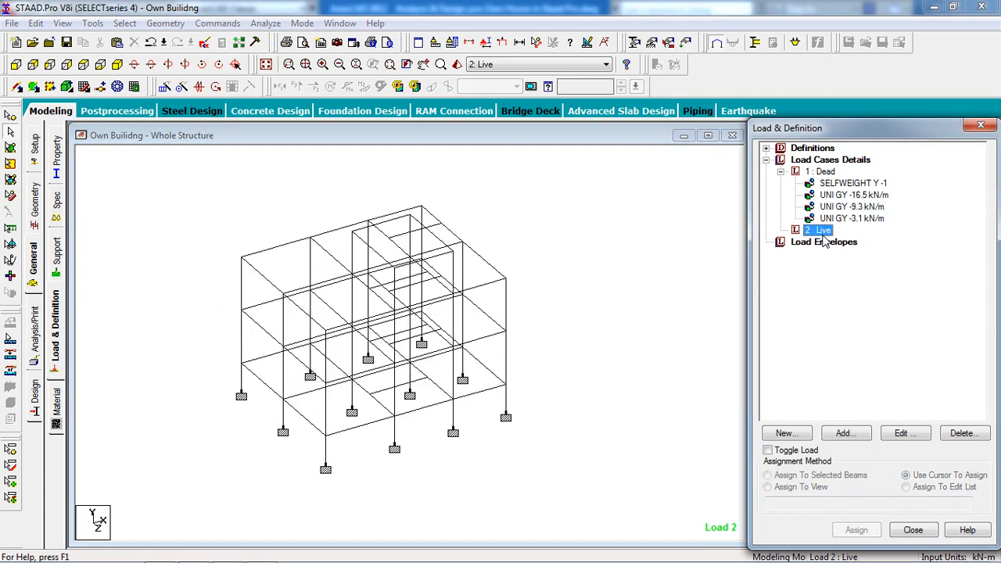
{"action": "left_click", "coordinate": [847, 432]}
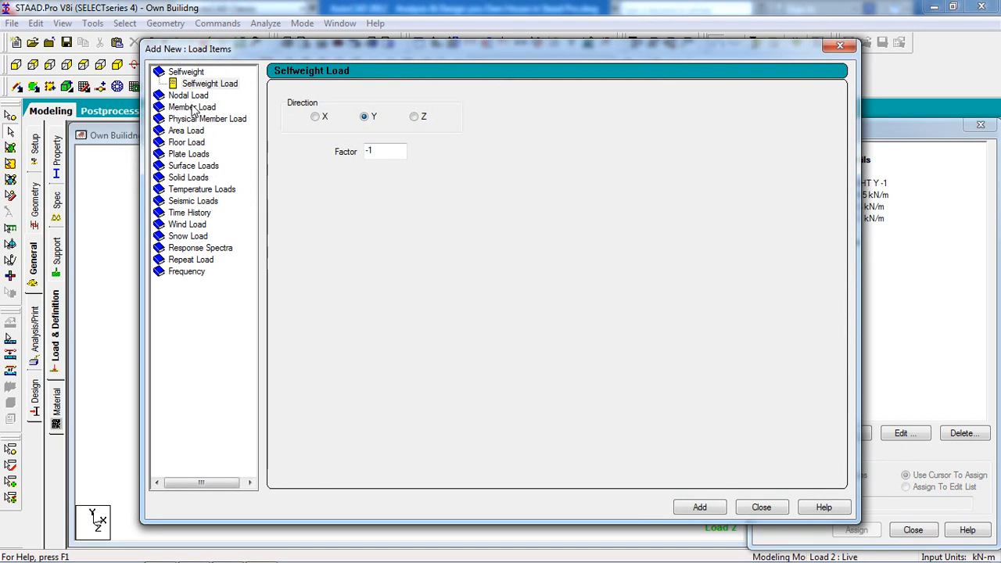
{"action": "left_click", "coordinate": [194, 107]}
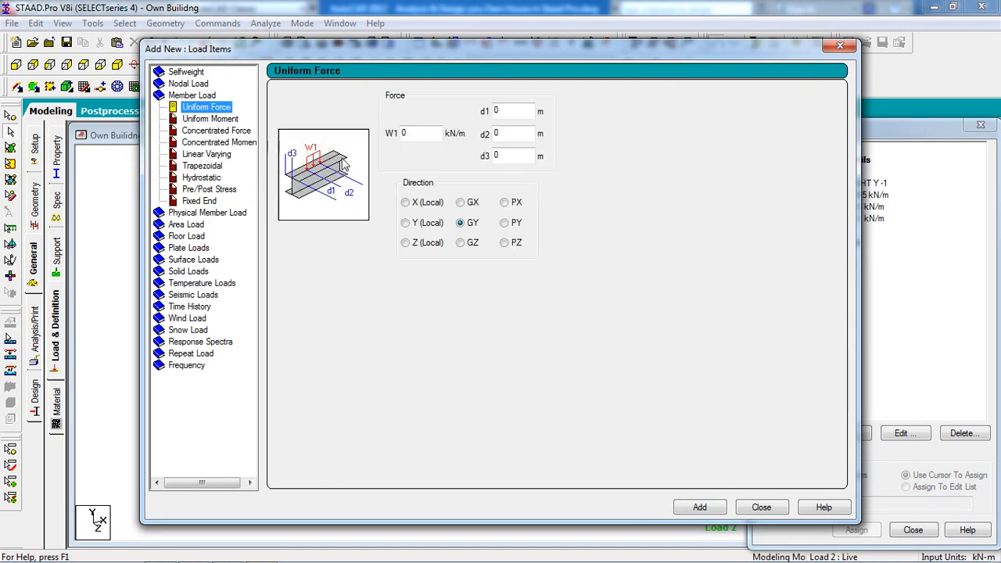
{"action": "left_click", "coordinate": [195, 237]}
{"action": "double_click", "coordinate": [341, 165]}
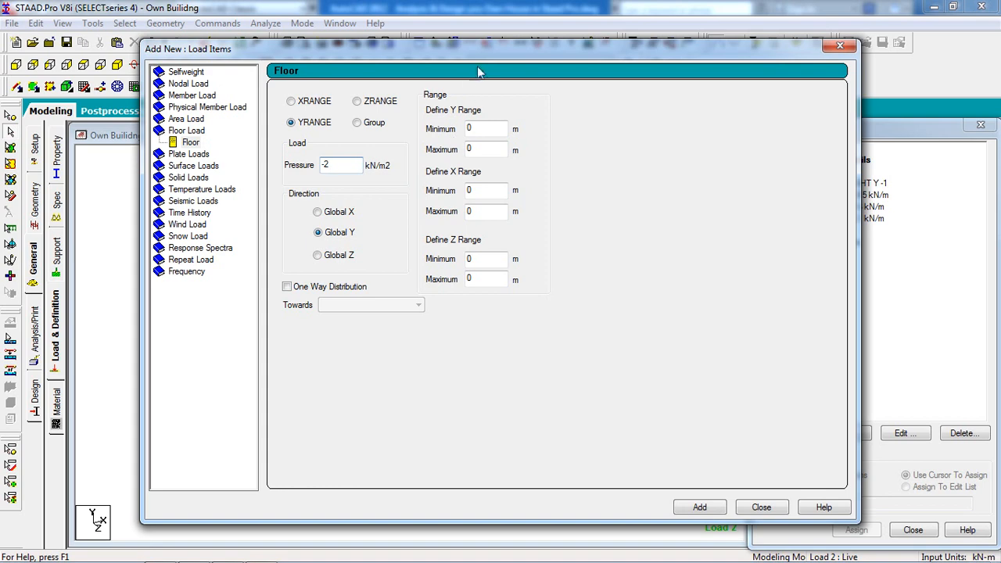
Check the heights of the lowest-floor and roof corner nodes, and add the -2 kN/m2 floor load with a Y range of 1.5 to 7.5 m.
{"action": "left_click_drag", "start_coordinate": [495, 55], "coordinate": [680, 70]}
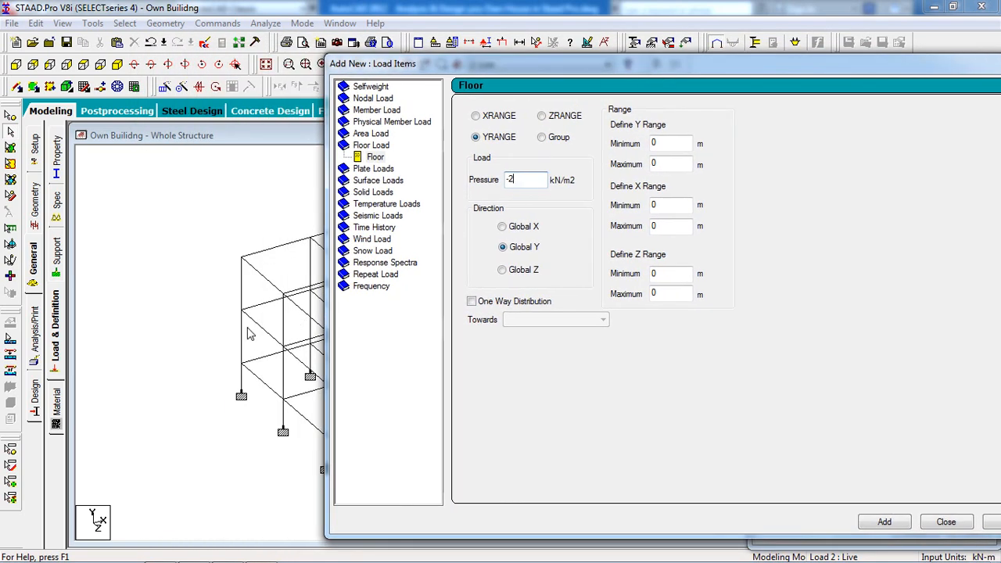
{"action": "left_click", "coordinate": [279, 337]}
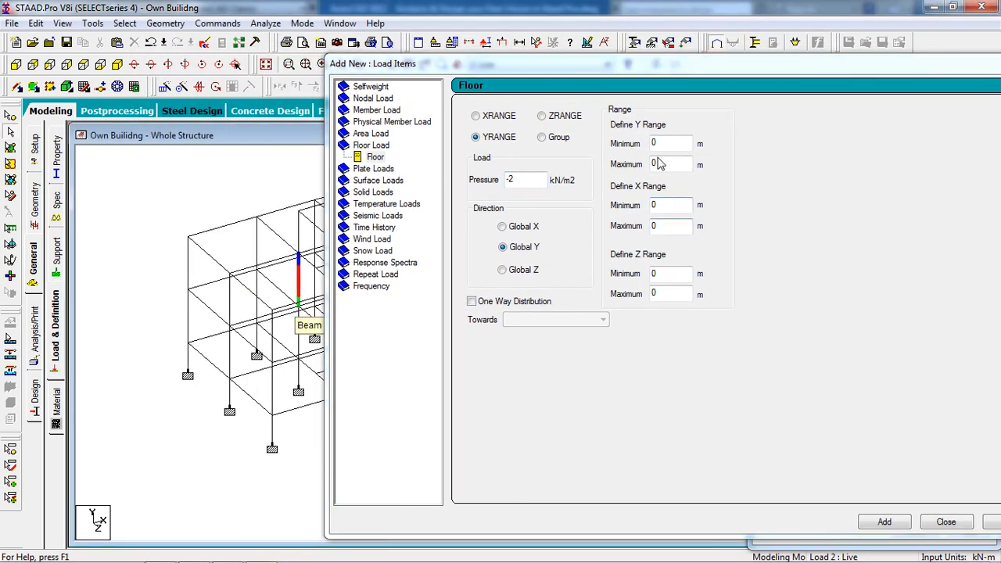
{"action": "left_click", "coordinate": [10, 116]}
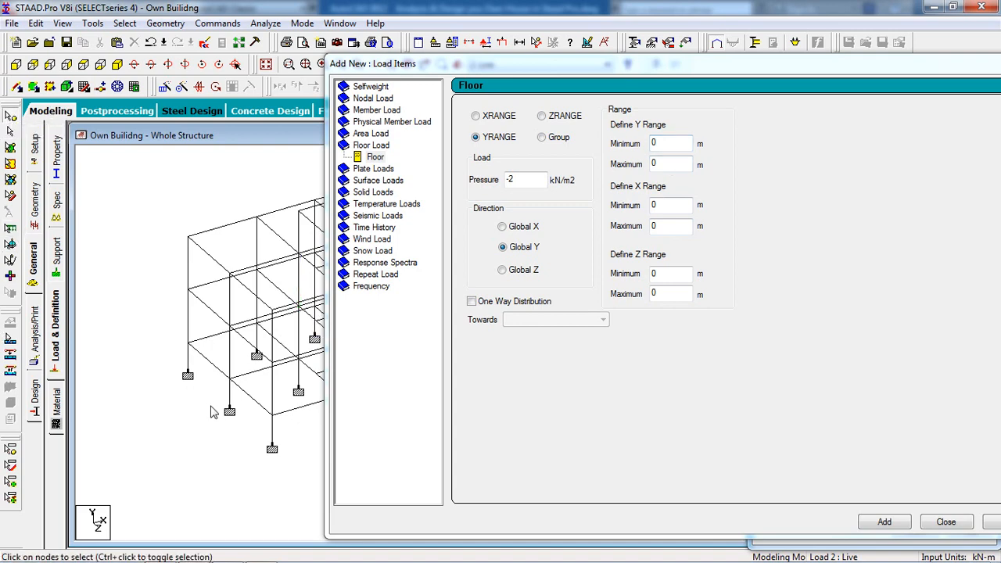
{"action": "double_click", "coordinate": [189, 344]}
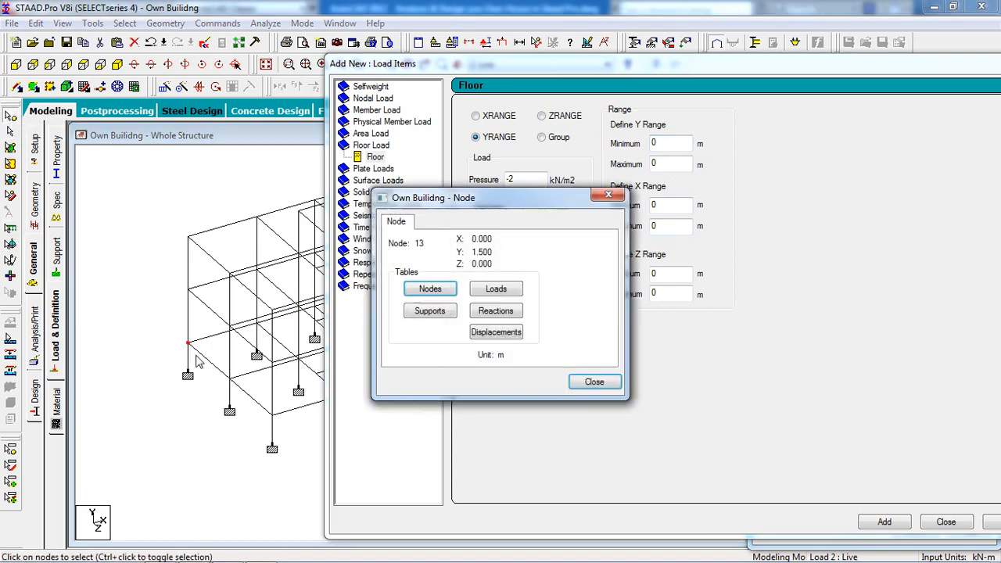
{"action": "left_click", "coordinate": [593, 383]}
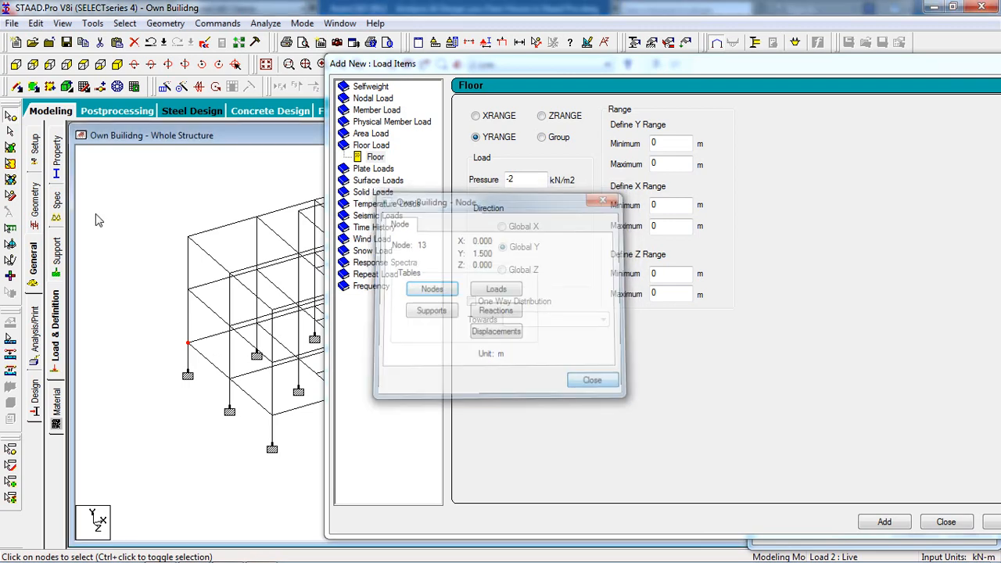
{"action": "double_click", "coordinate": [189, 239]}
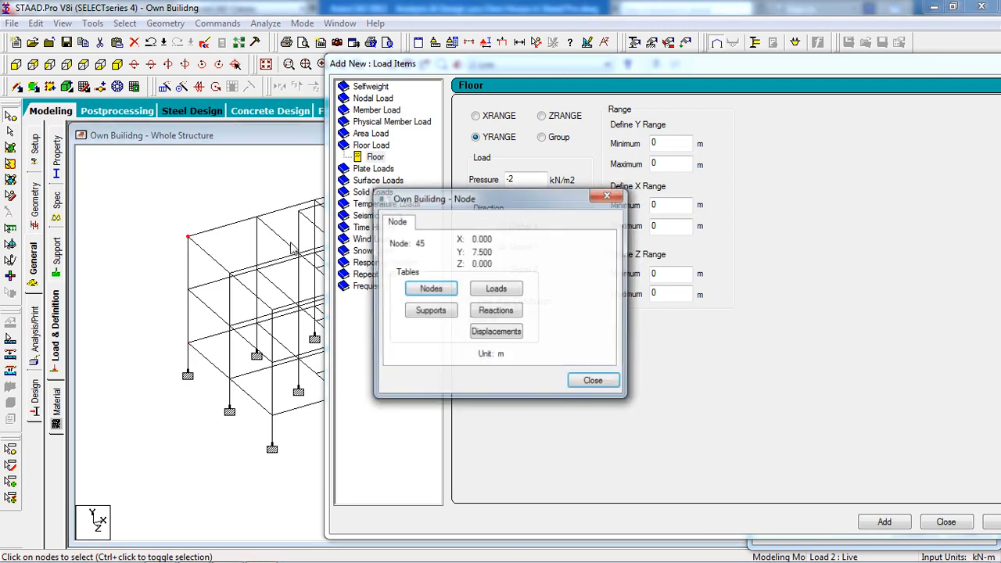
{"action": "left_click", "coordinate": [596, 382]}
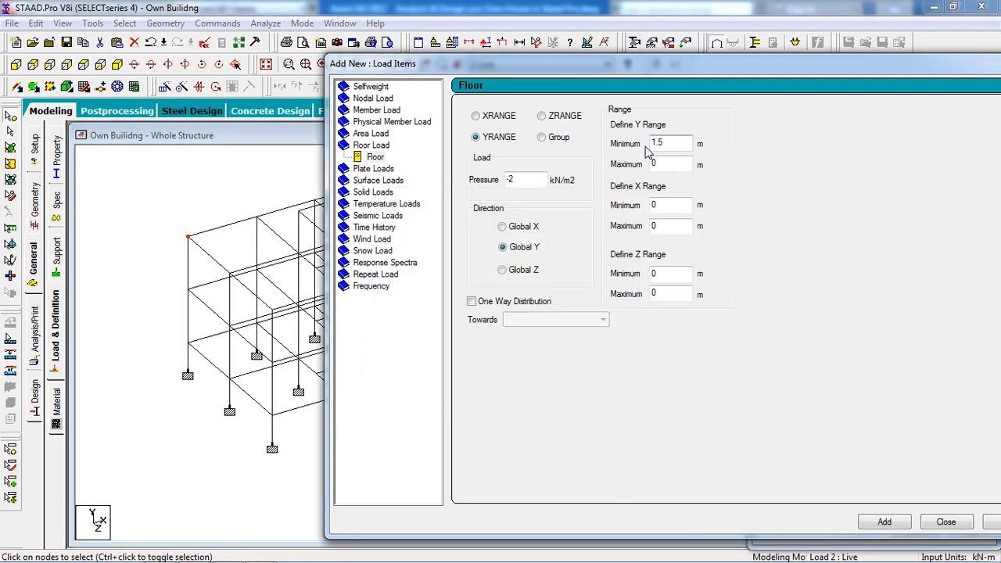
{"action": "key", "text": "Tab"}
{"action": "type", "text": "7.5"}
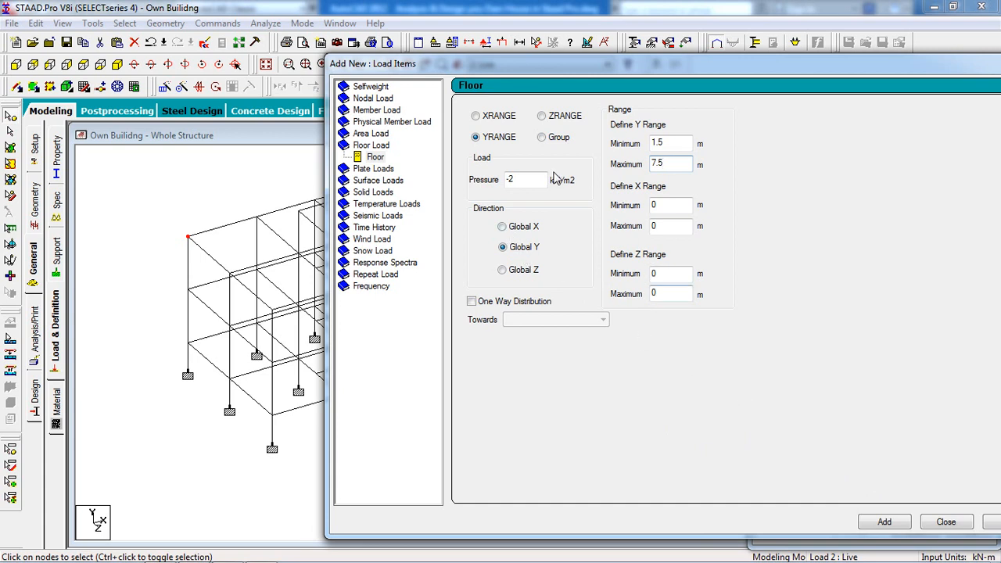
{"action": "left_click", "coordinate": [885, 521]}
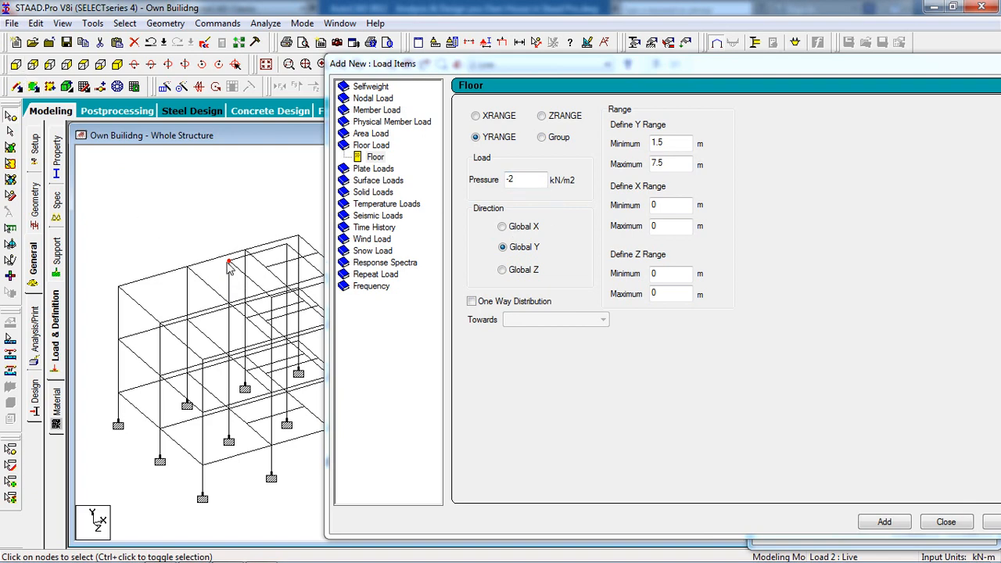
Check the raised frame's top node height and add a -1 kN/m2 Live floor load with both Y range limits at 9.9 m.
{"action": "double_click", "coordinate": [229, 264]}
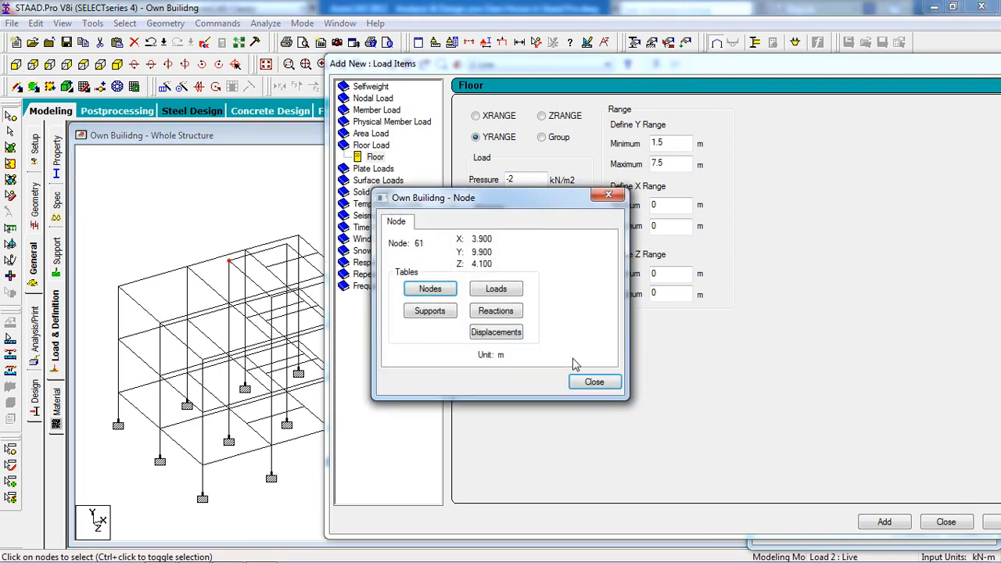
{"action": "left_click", "coordinate": [609, 382]}
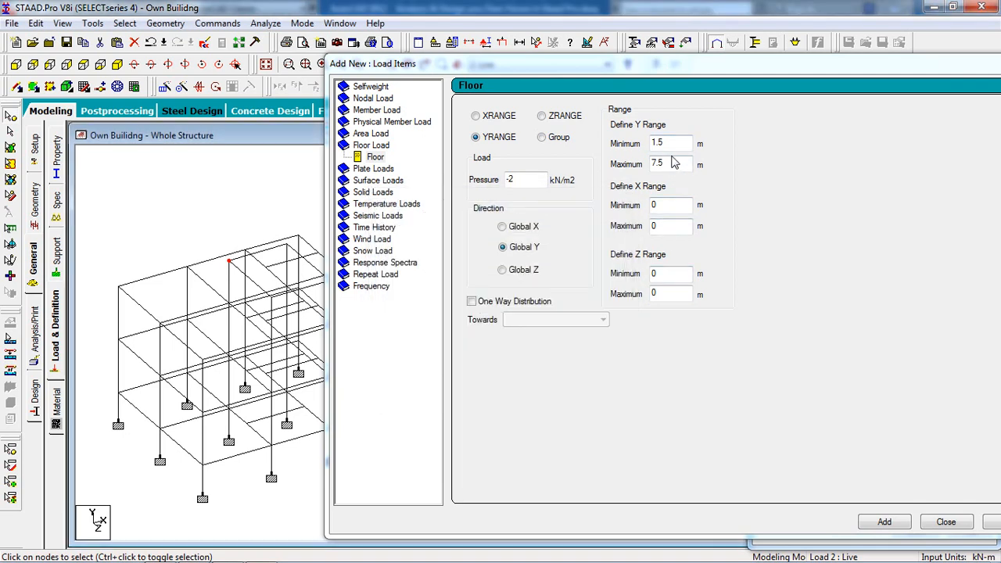
{"action": "double_click", "coordinate": [659, 145]}
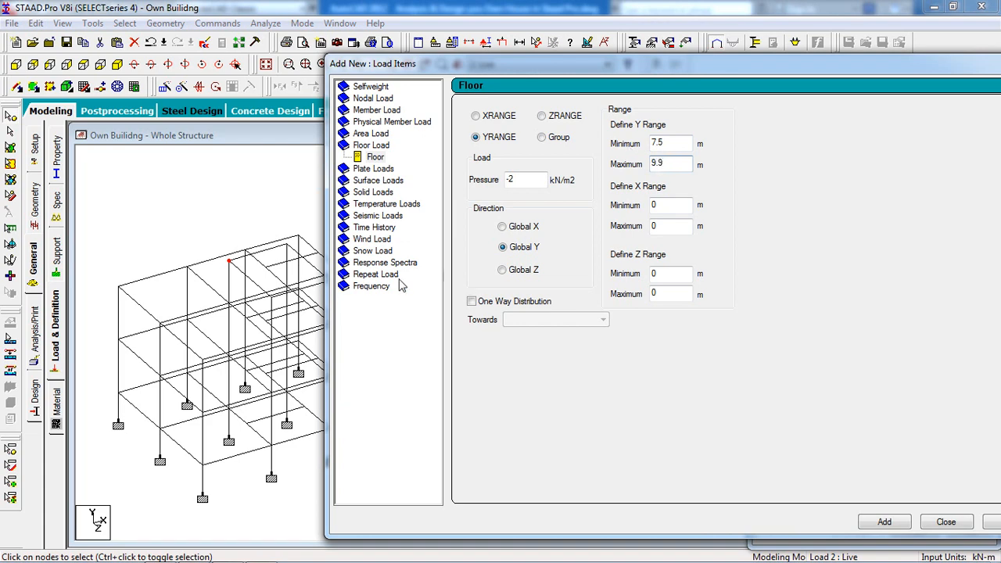
{"action": "double_click", "coordinate": [230, 266]}
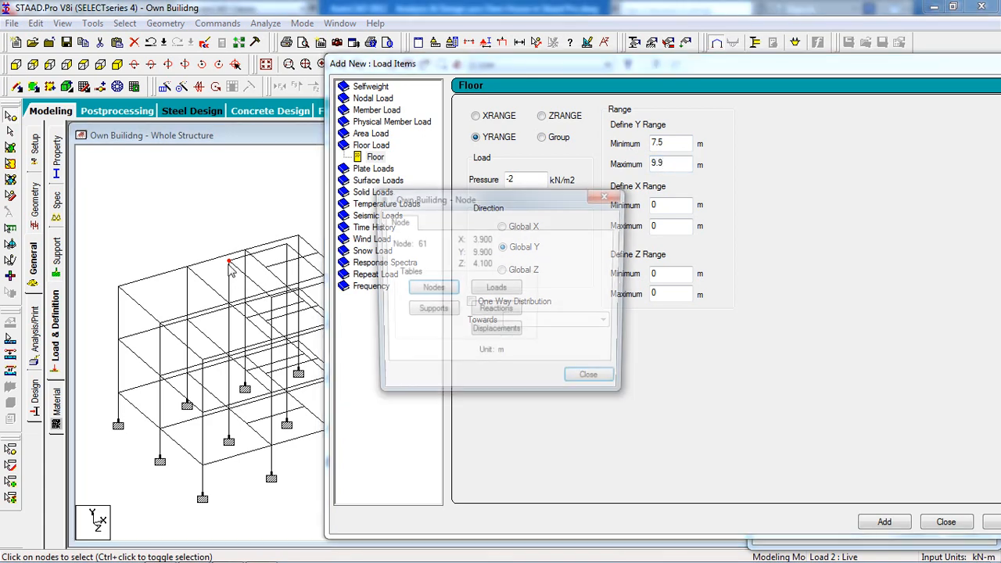
{"action": "left_click", "coordinate": [588, 383]}
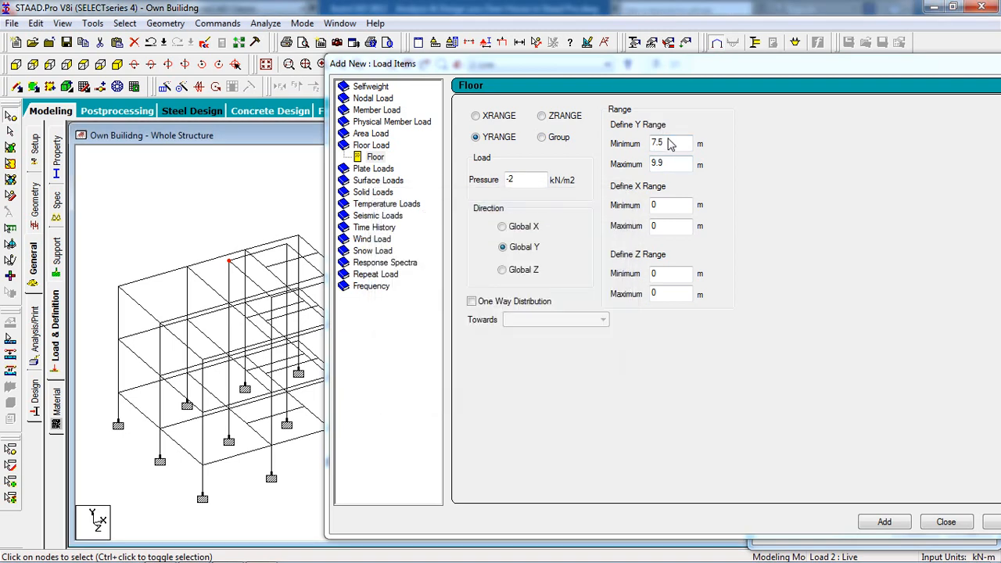
{"action": "left_click_drag", "start_coordinate": [669, 144], "coordinate": [630, 152]}
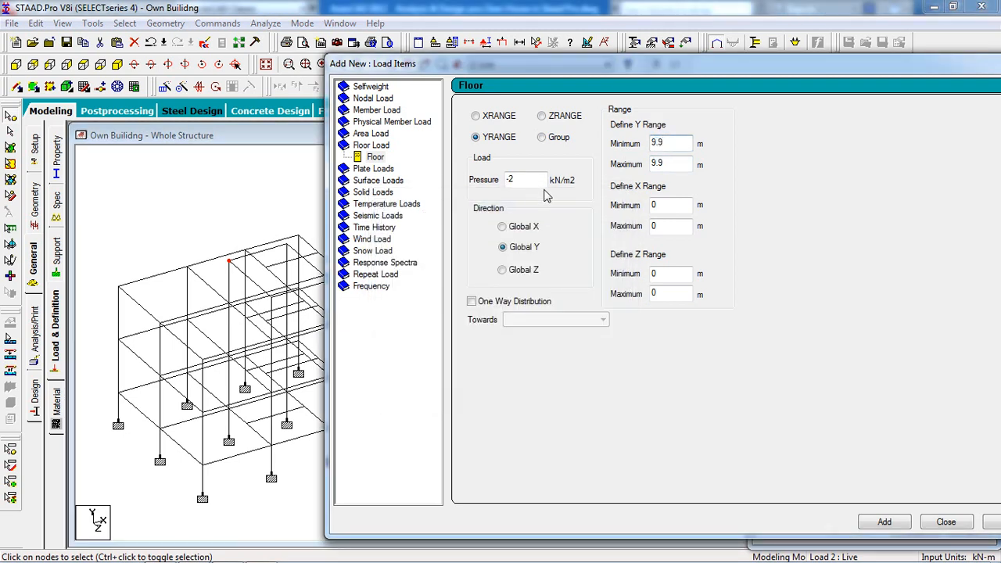
{"action": "double_click", "coordinate": [515, 186]}
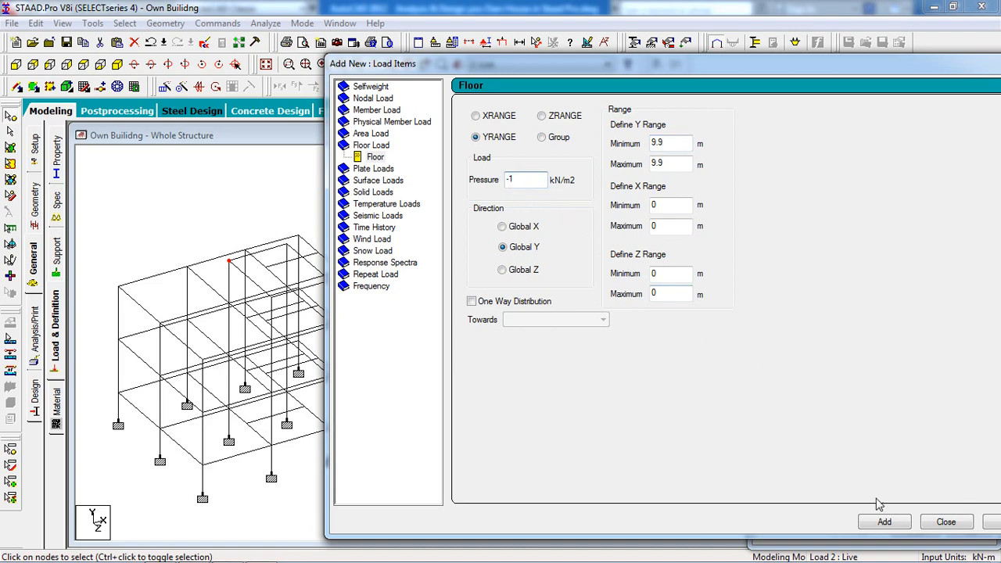
{"action": "left_click", "coordinate": [944, 522]}
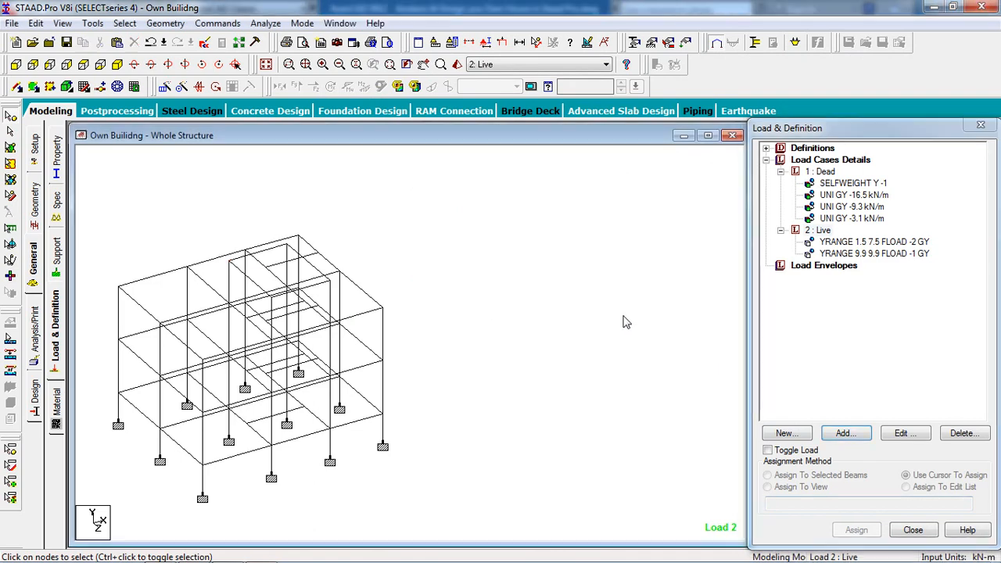
Start a Y-range floor load in the Dead load case with a pressure of -5.6 kN/m2 in Global Y.
{"action": "scroll", "coordinate": [514, 328], "scroll_direction": "up", "scroll_amount": 1}
{"action": "middle_click_drag", "start_coordinate": [528, 330], "coordinate": [576, 338]}
{"action": "scroll", "coordinate": [575, 338], "scroll_direction": "up", "scroll_amount": 1}
{"action": "scroll", "coordinate": [578, 360], "scroll_direction": "down", "scroll_amount": 1}
{"action": "middle_click_drag", "start_coordinate": [598, 375], "coordinate": [578, 374]}
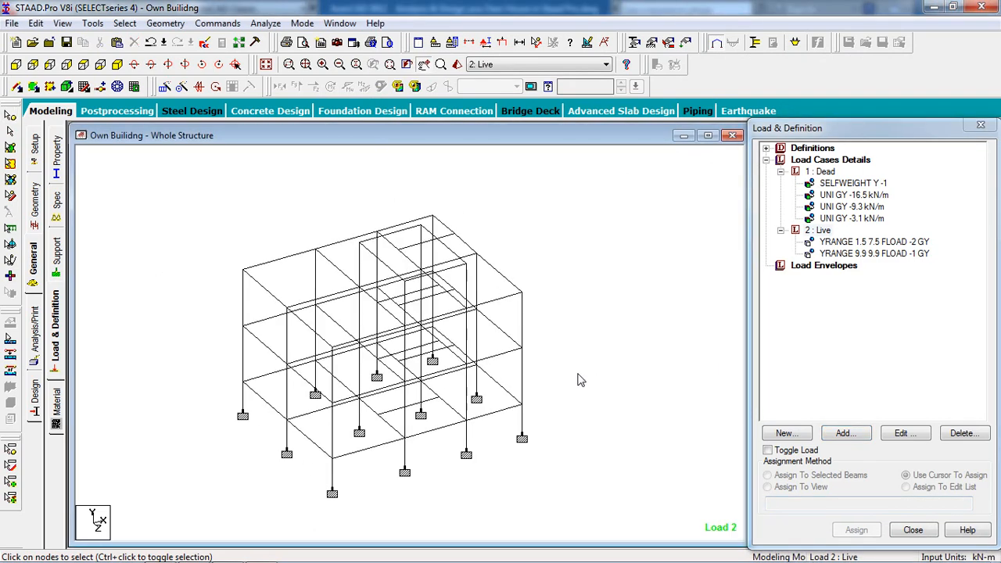
{"action": "left_click", "coordinate": [823, 172]}
{"action": "left_click", "coordinate": [851, 434]}
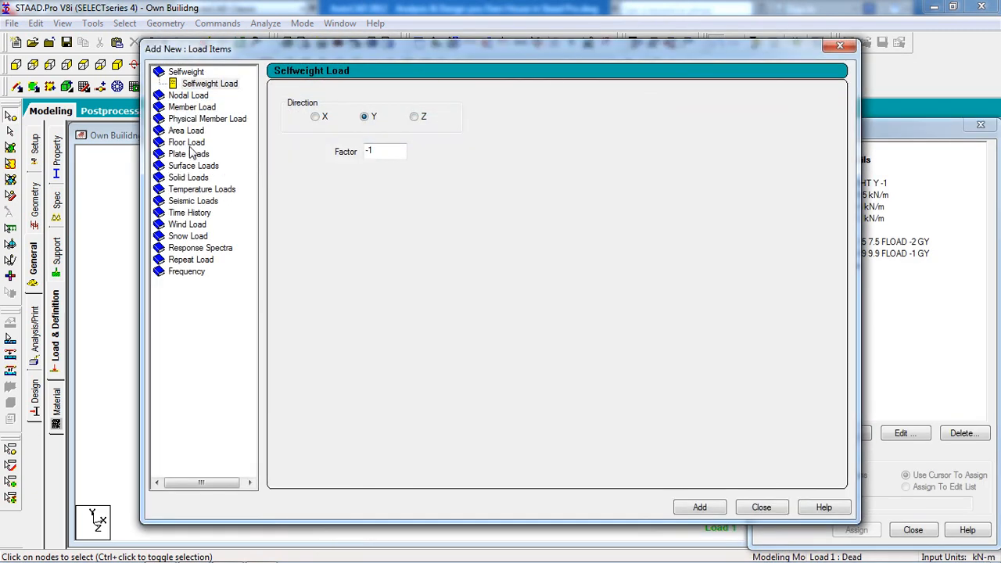
{"action": "left_click", "coordinate": [188, 142]}
{"action": "left_click_drag", "start_coordinate": [390, 56], "coordinate": [613, 68]}
{"action": "double_click", "coordinate": [546, 177]}
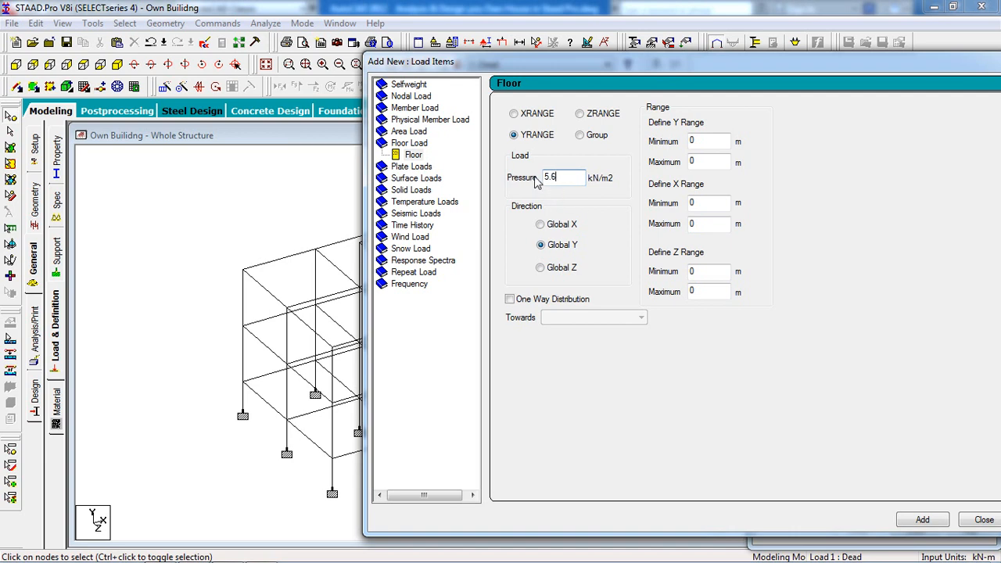
{"action": "type", "text": "-"}
Set the dead floor load's Y range to 1.5 to 9.9 m and add it to the load case.
{"action": "left_click_drag", "start_coordinate": [702, 148], "coordinate": [685, 147]}
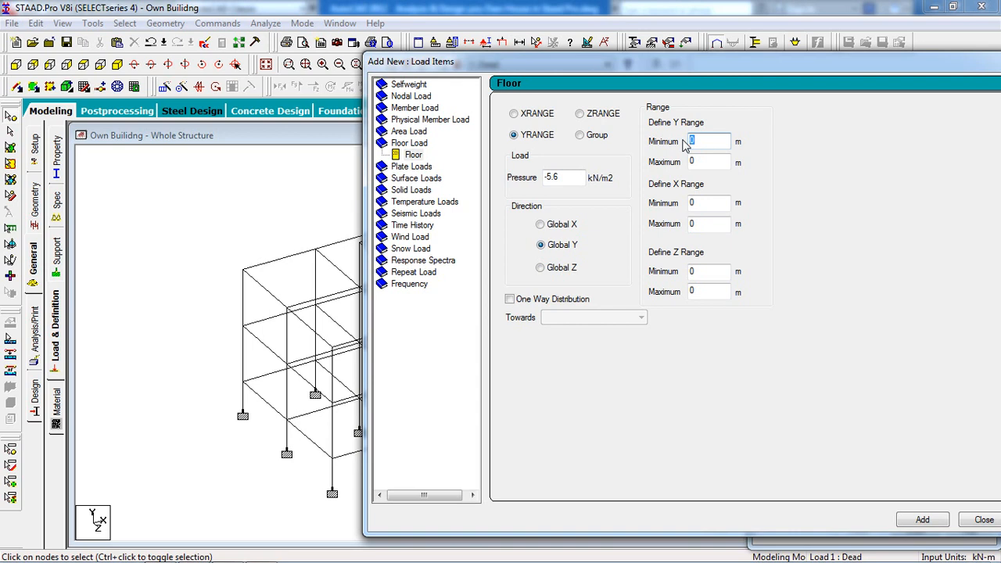
{"action": "left_click_drag", "start_coordinate": [690, 162], "coordinate": [661, 164]}
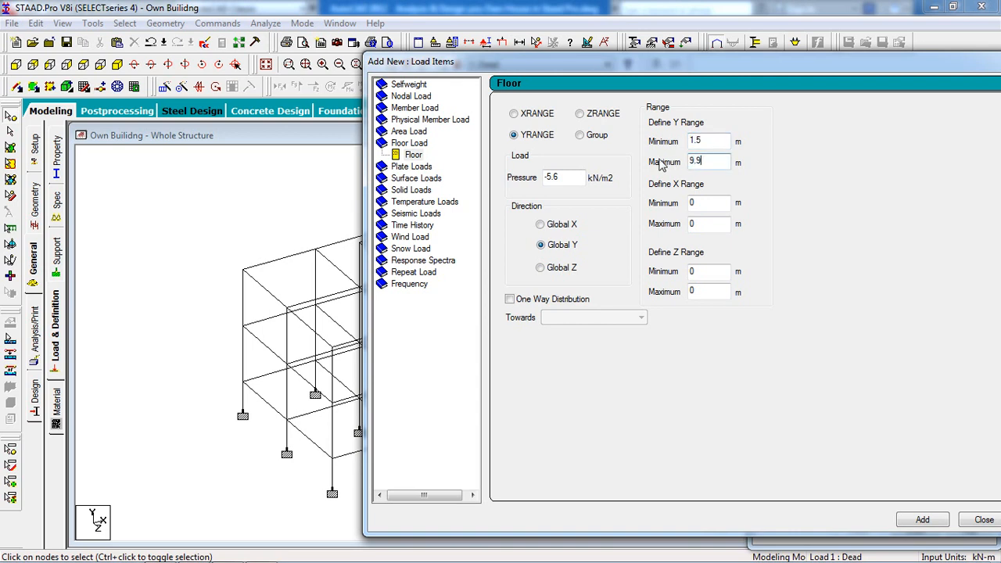
{"action": "left_click", "coordinate": [932, 520]}
{"action": "left_click", "coordinate": [978, 529]}
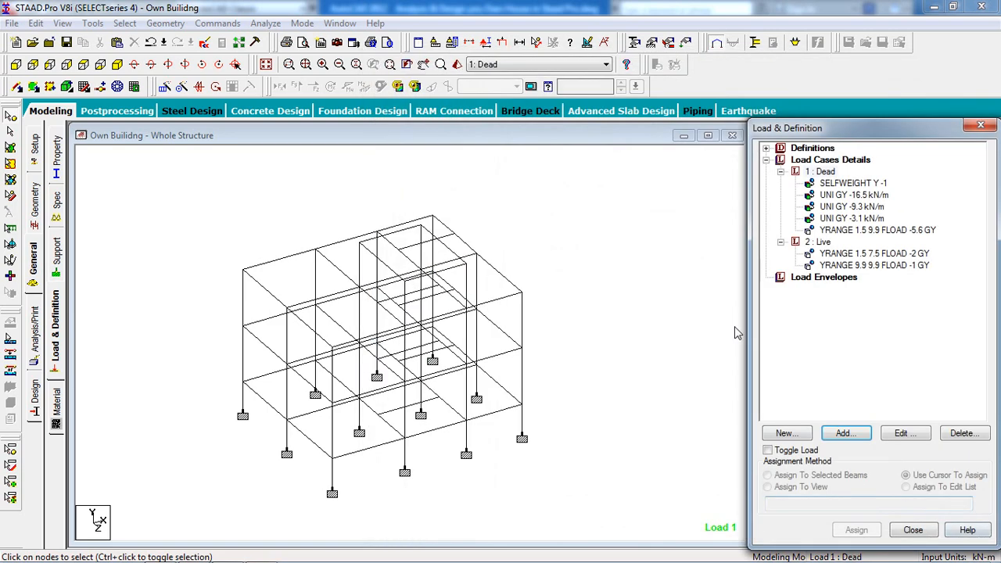
Display the dead and live floor load distributions on the structure, and accept the auto save of the model.
{"action": "left_click", "coordinate": [849, 230]}
{"action": "left_click", "coordinate": [873, 265]}
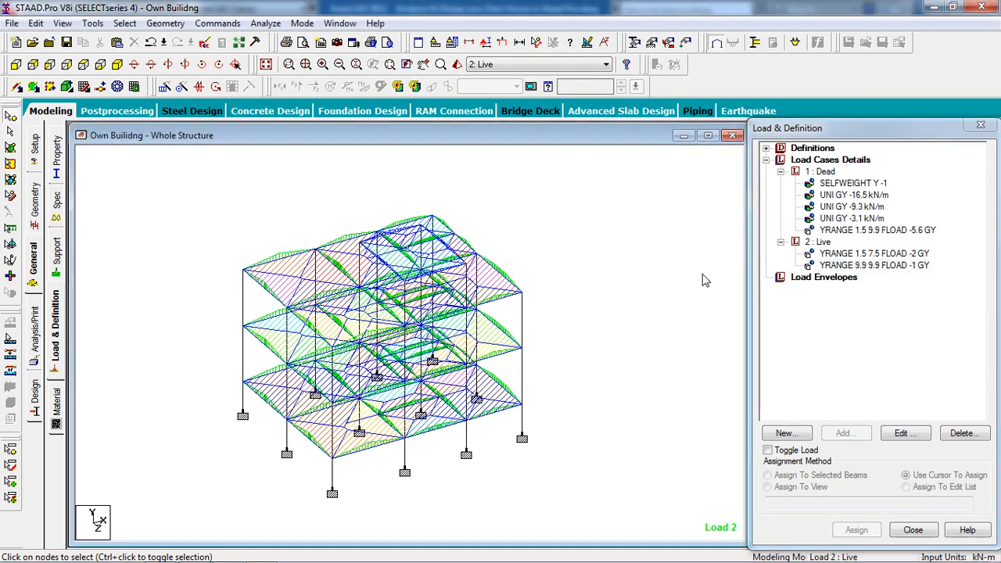
{"action": "left_click", "coordinate": [572, 381]}
{"action": "middle_click_drag", "start_coordinate": [572, 382], "coordinate": [600, 339]}
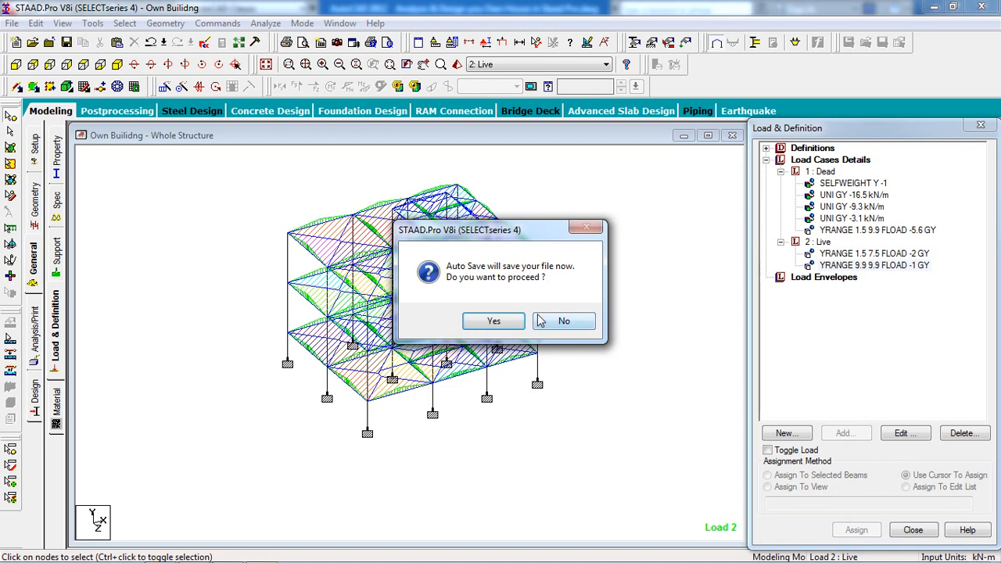
{"action": "left_click", "coordinate": [507, 324]}
{"action": "left_click", "coordinate": [410, 308]}
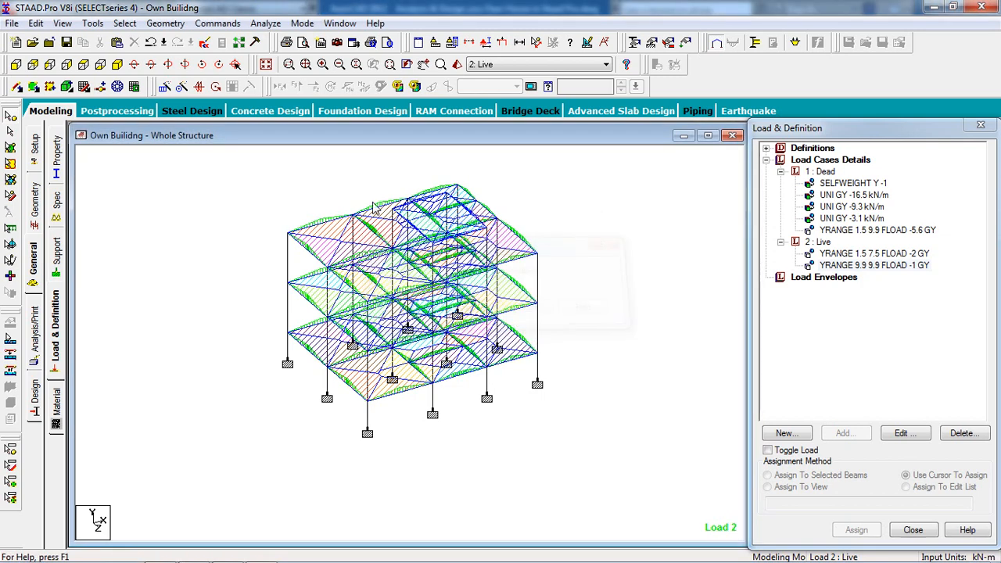
Add a Perform Analysis command with the No Print option.
{"action": "left_click", "coordinate": [219, 24]}
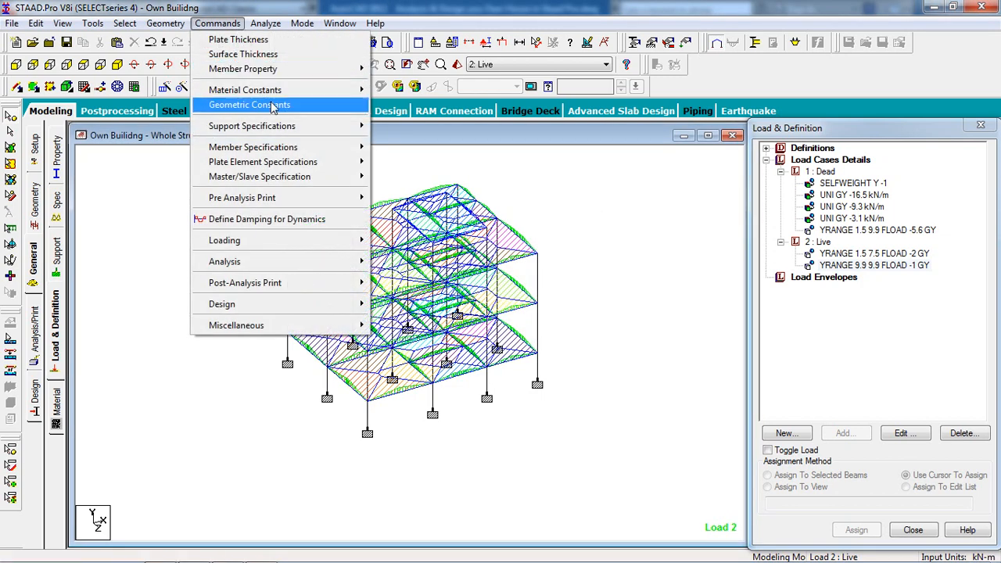
{"action": "mouse_move", "coordinate": [350, 247]}
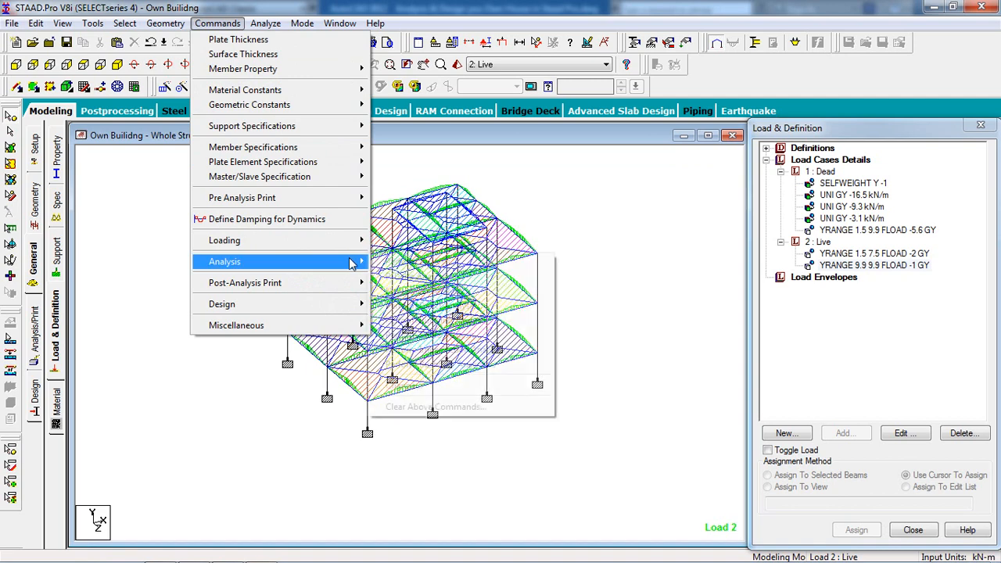
{"action": "left_click", "coordinate": [409, 263]}
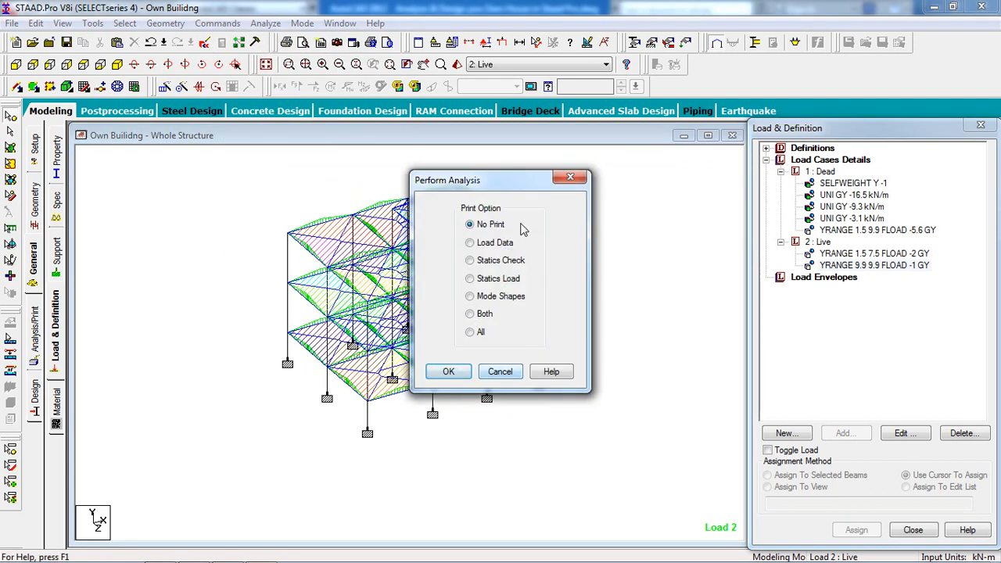
{"action": "left_click", "coordinate": [449, 372]}
Run the analysis, saving the modified structure first.
{"action": "left_click", "coordinate": [265, 23]}
{"action": "left_click", "coordinate": [303, 43]}
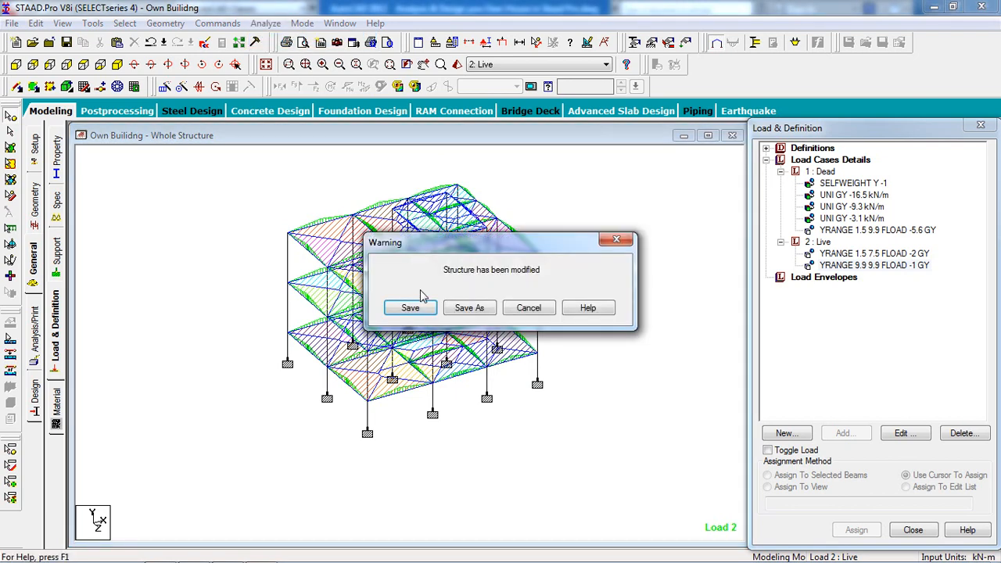
{"action": "left_click", "coordinate": [411, 307]}
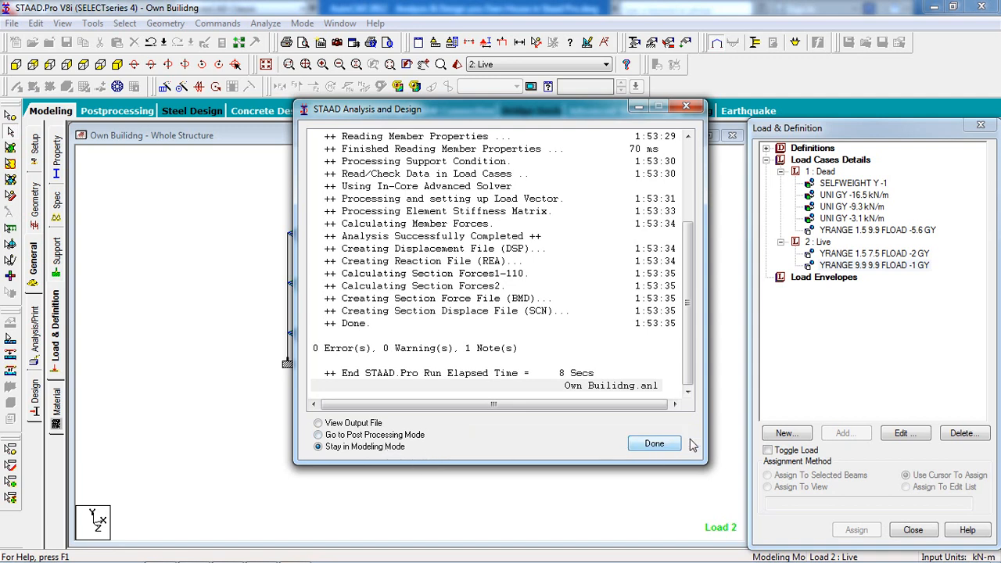
Finish the analysis run staying in modeling mode and open the design settings.
{"action": "left_click", "coordinate": [655, 445]}
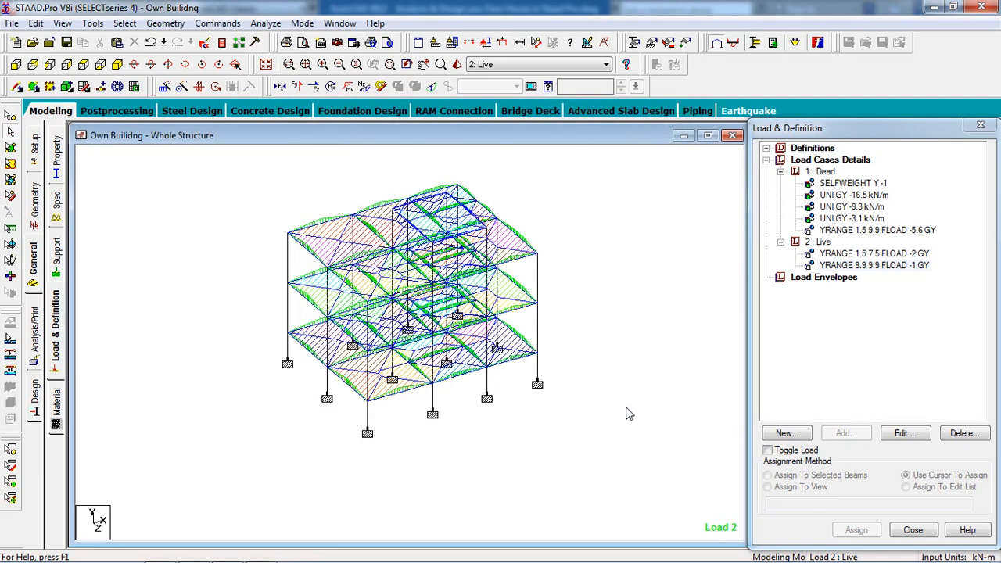
{"action": "left_click", "coordinate": [41, 395]}
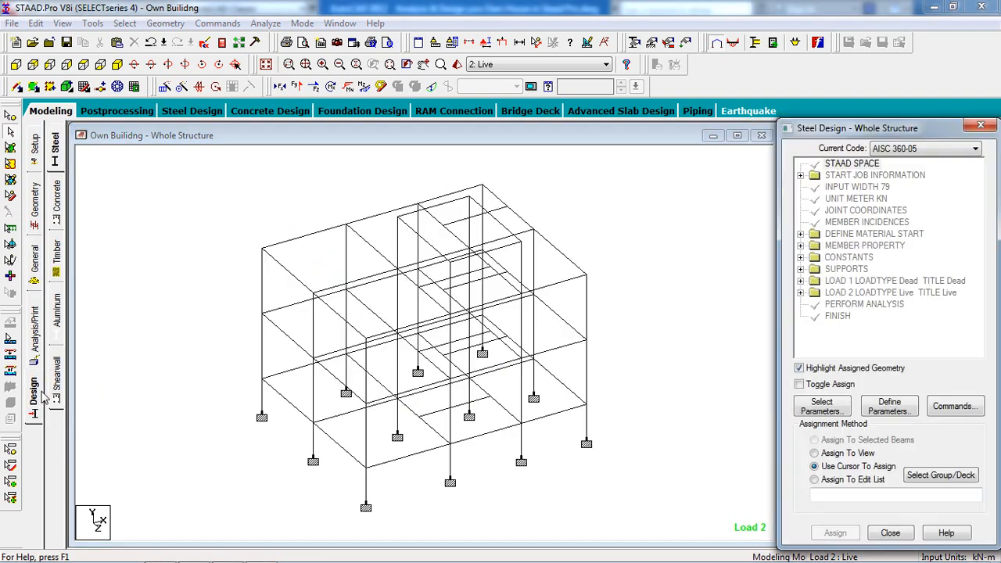
Look through the available steel design codes.
{"action": "left_click", "coordinate": [922, 151]}
{"action": "scroll", "coordinate": [927, 266], "scroll_direction": "down", "scroll_amount": 5}
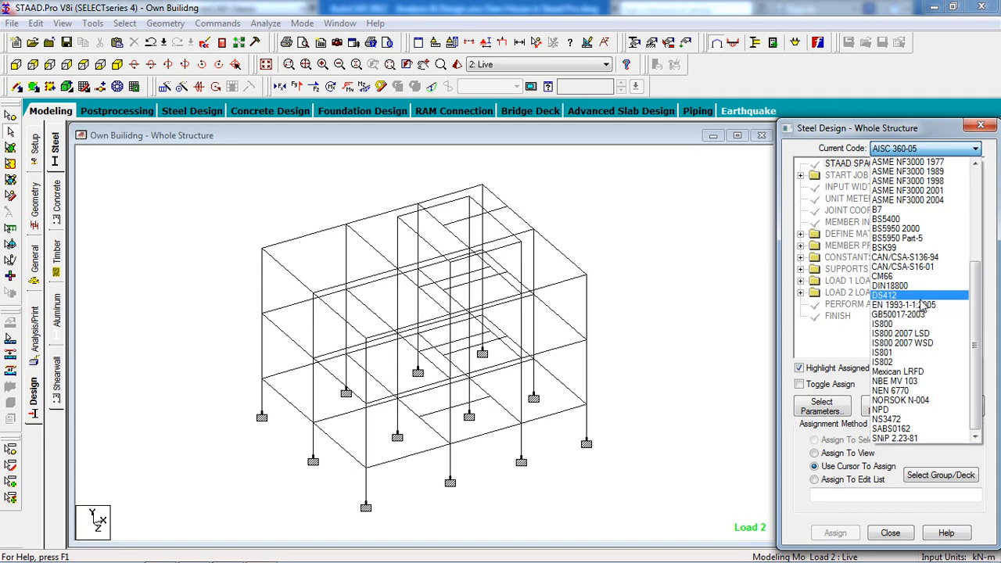
{"action": "scroll", "coordinate": [925, 303], "scroll_direction": "up", "scroll_amount": 1}
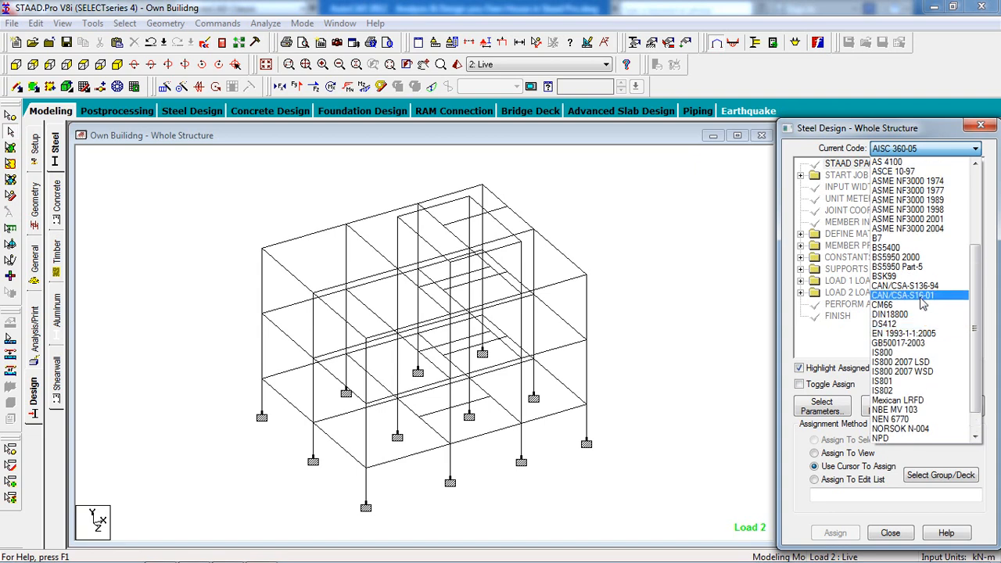
{"action": "scroll", "coordinate": [921, 250], "scroll_direction": "up", "scroll_amount": 2}
{"action": "scroll", "coordinate": [920, 249], "scroll_direction": "down", "scroll_amount": 2}
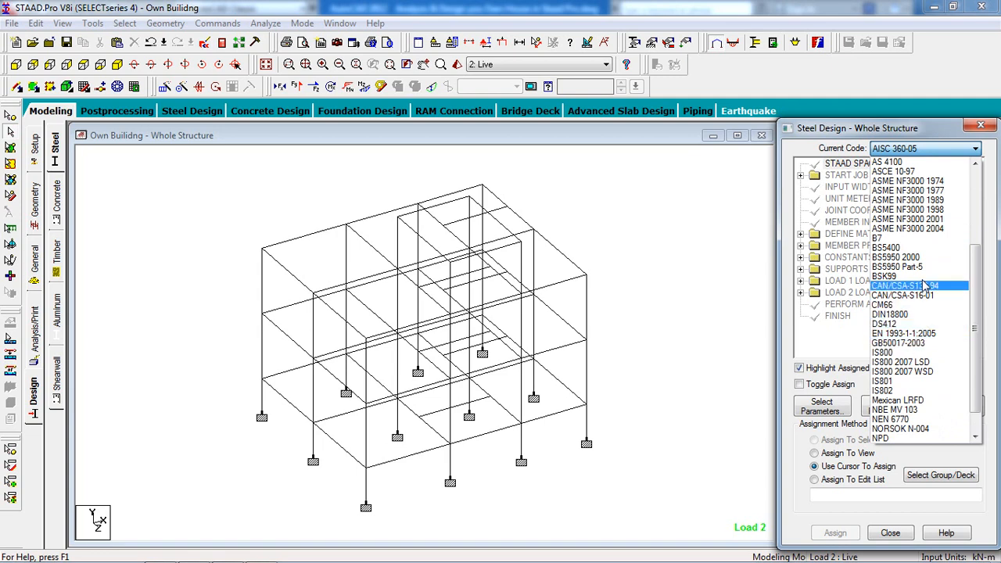
{"action": "left_click", "coordinate": [898, 152]}
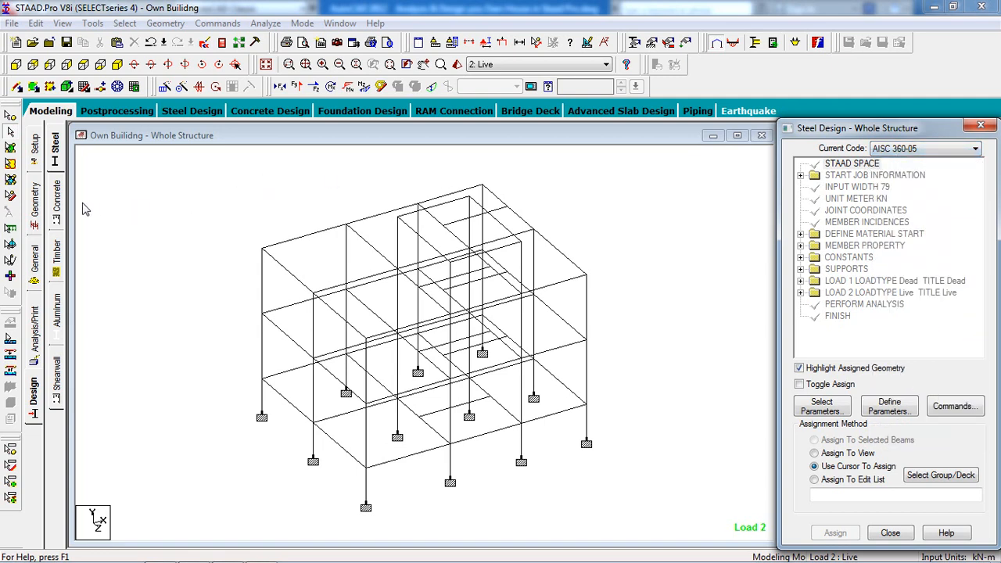
Switch to concrete design and set the current code to IS456.
{"action": "left_click", "coordinate": [57, 200]}
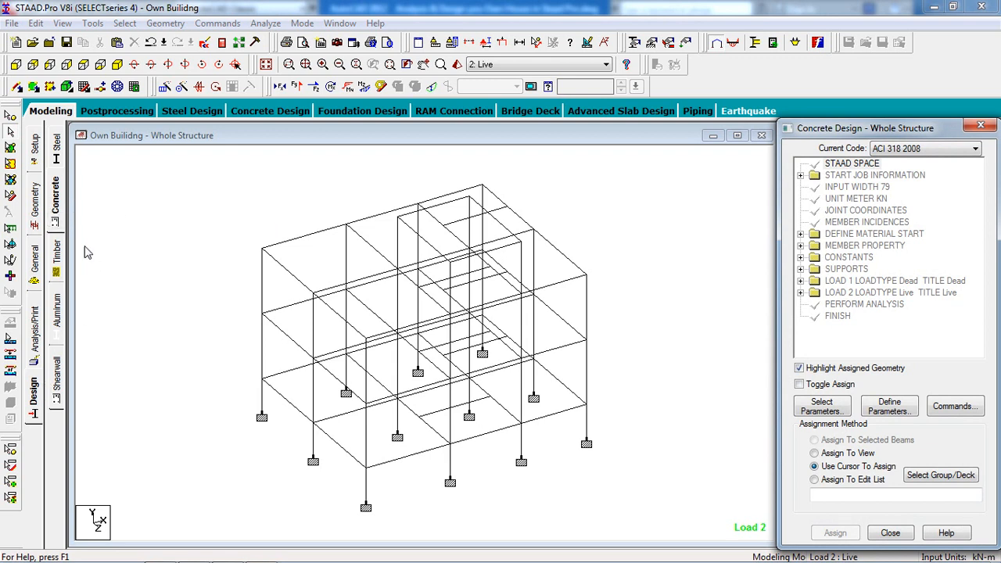
{"action": "left_click", "coordinate": [919, 150]}
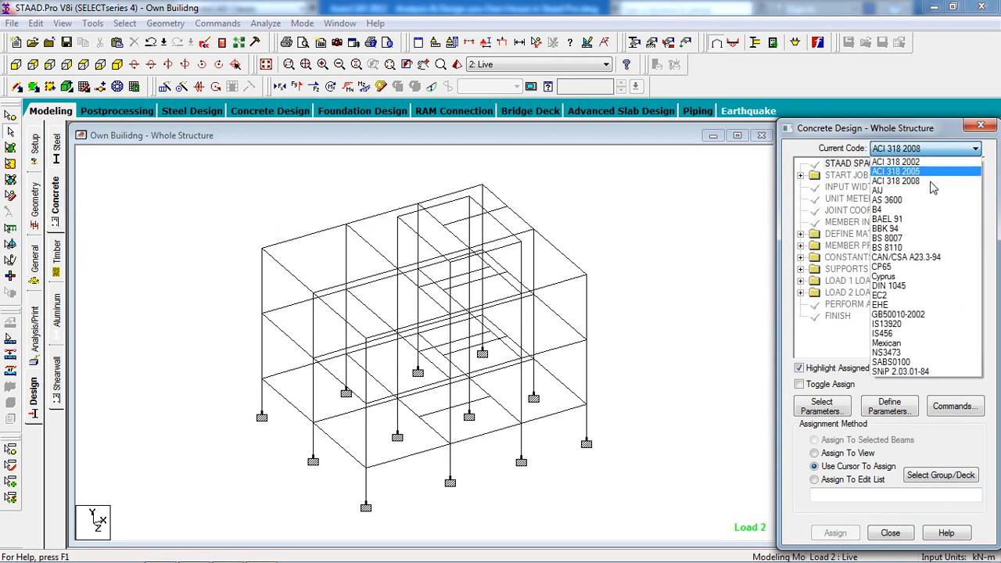
{"action": "left_click", "coordinate": [945, 334]}
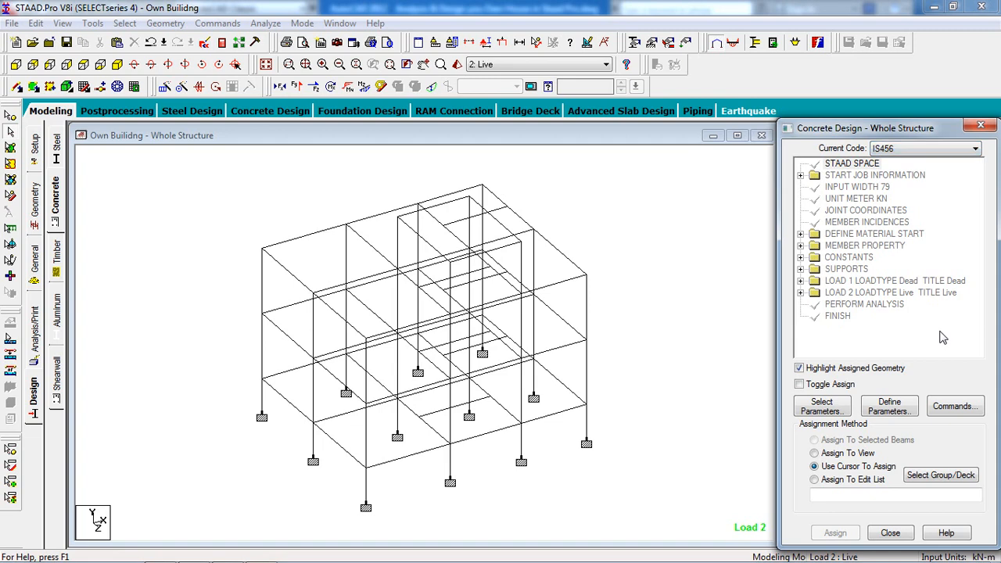
Limit the selected concrete design parameters to Clear, Fc, Fymain and Fysec.
{"action": "left_click", "coordinate": [821, 407]}
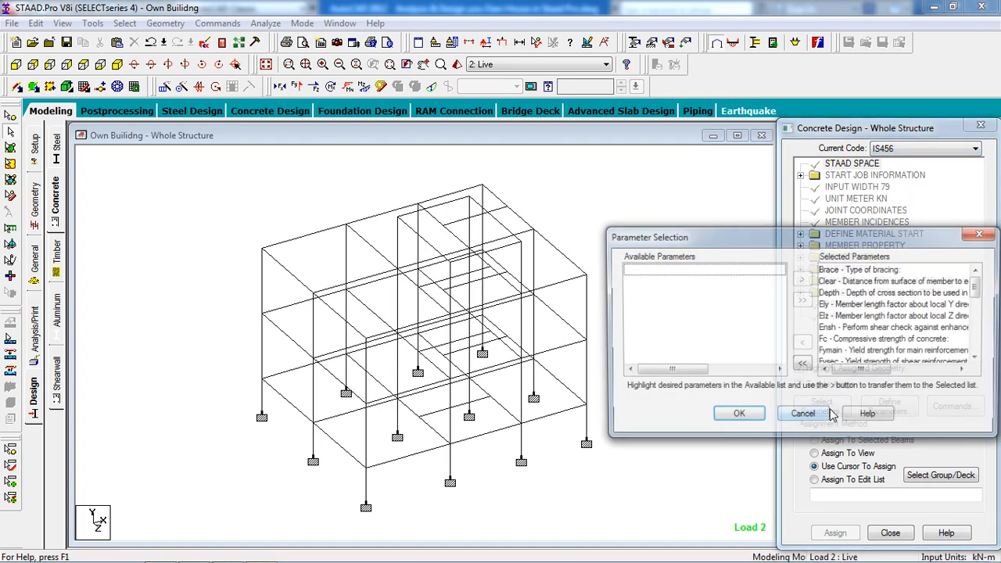
{"action": "left_click", "coordinate": [803, 363]}
{"action": "left_click", "coordinate": [727, 280]}
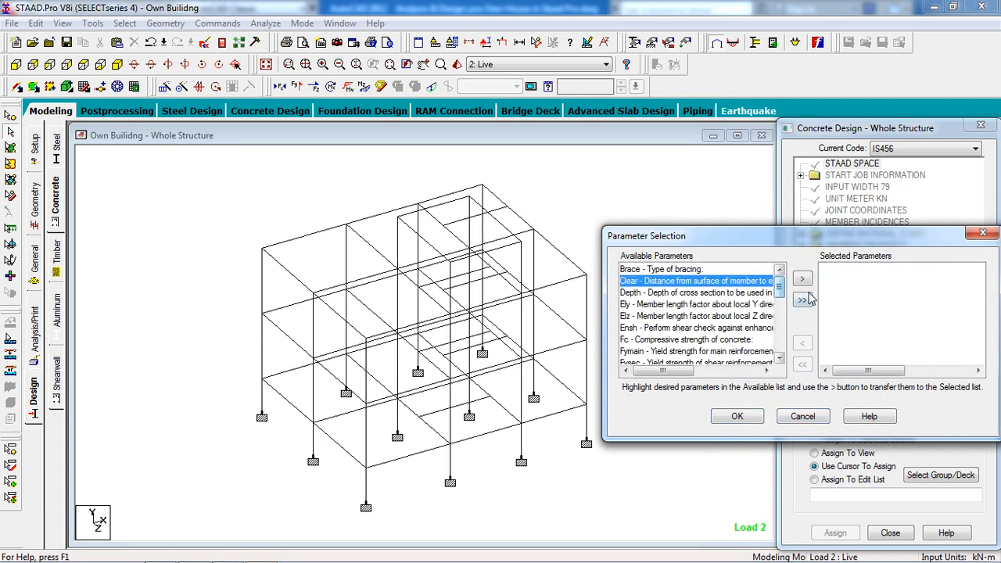
{"action": "scroll", "coordinate": [735, 295], "scroll_direction": "down", "scroll_amount": 3}
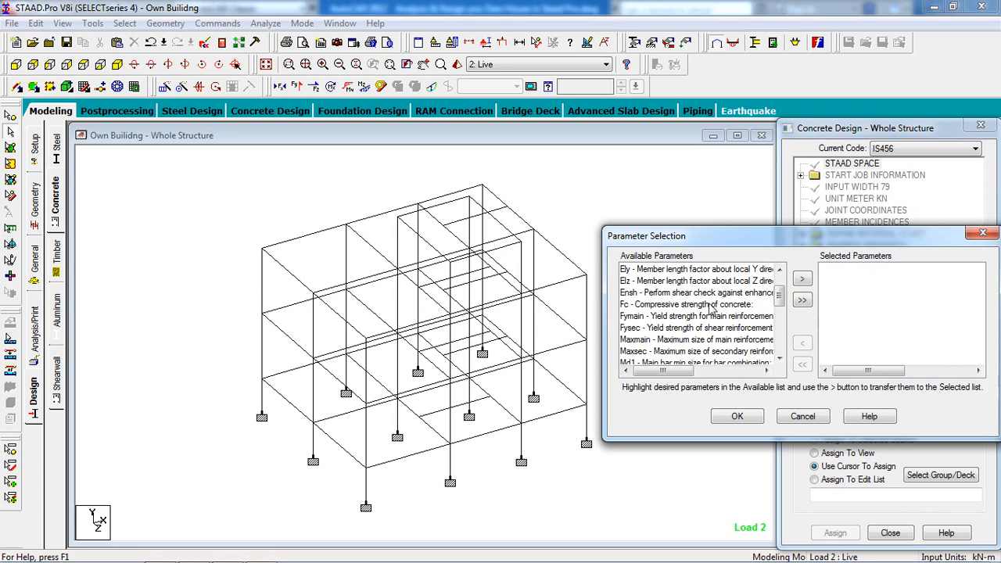
{"action": "left_click", "coordinate": [711, 307]}
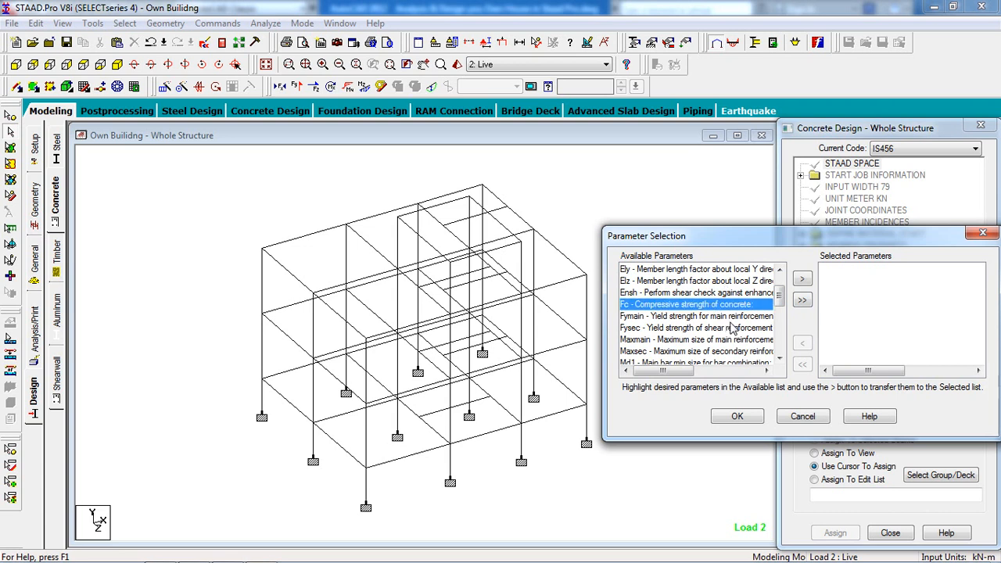
{"action": "left_click", "coordinate": [746, 317], "text": "ctrl"}
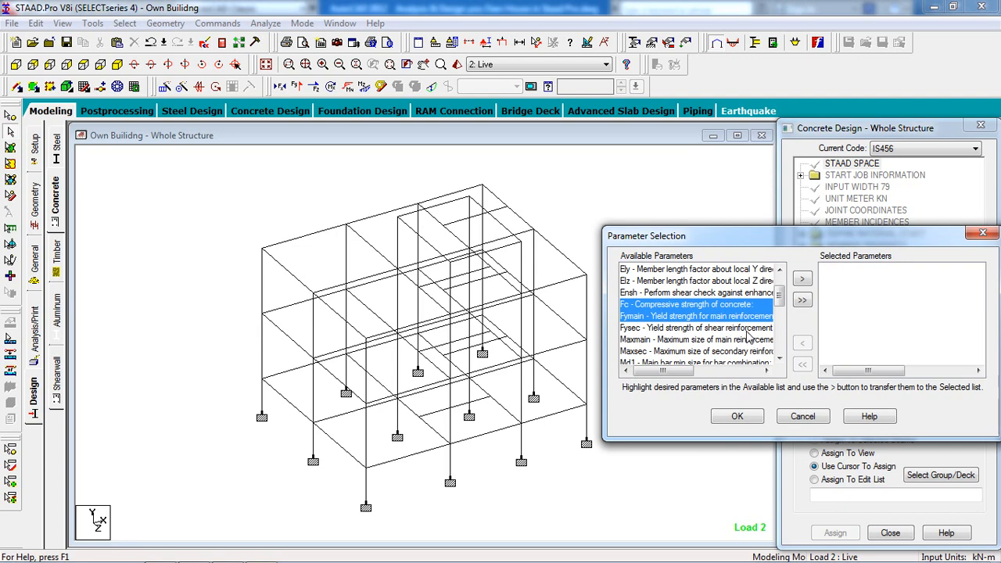
{"action": "left_click", "coordinate": [747, 328], "text": "ctrl"}
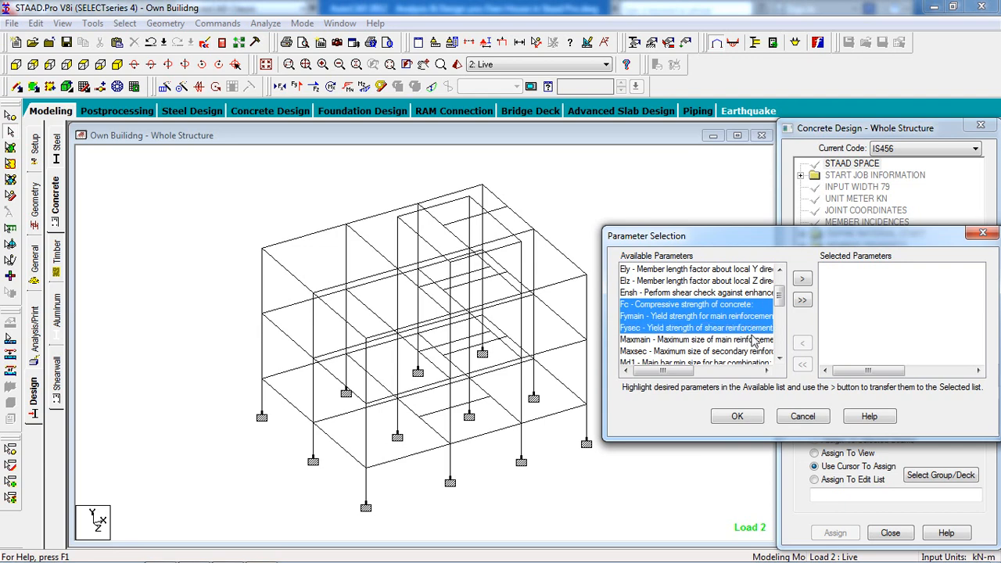
{"action": "left_click", "coordinate": [803, 282]}
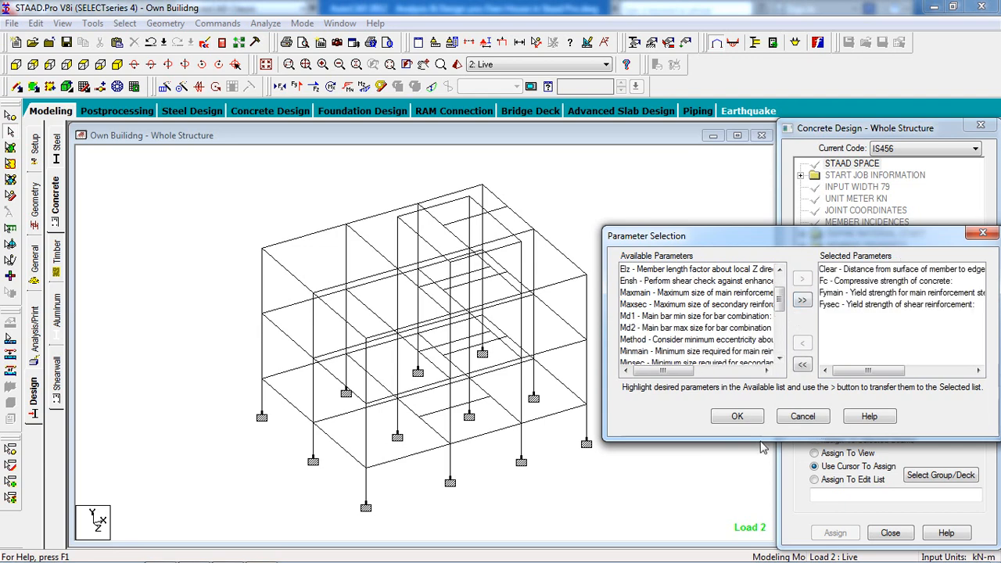
{"action": "left_click", "coordinate": [747, 416]}
Define two CLEAR cover parameters, one of 0.03 m and one of 0.04 m.
{"action": "left_click", "coordinate": [878, 412]}
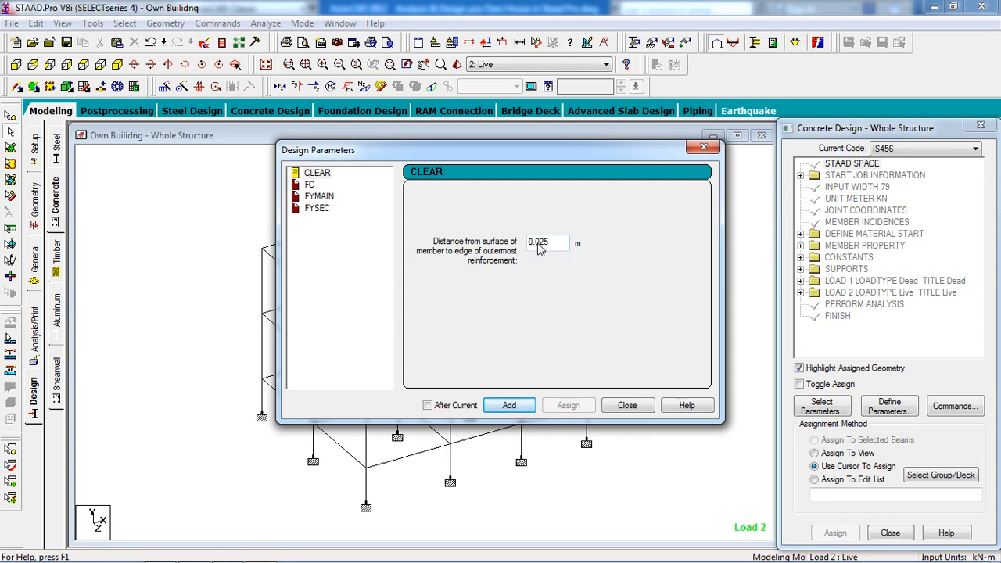
{"action": "left_click_drag", "start_coordinate": [539, 245], "coordinate": [549, 246]}
{"action": "left_click", "coordinate": [516, 405]}
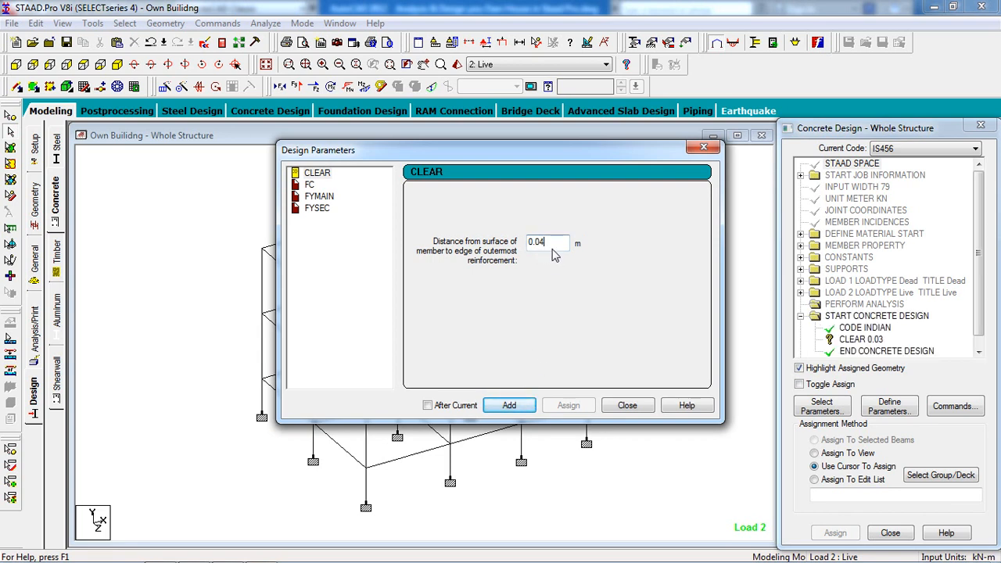
{"action": "left_click", "coordinate": [530, 402]}
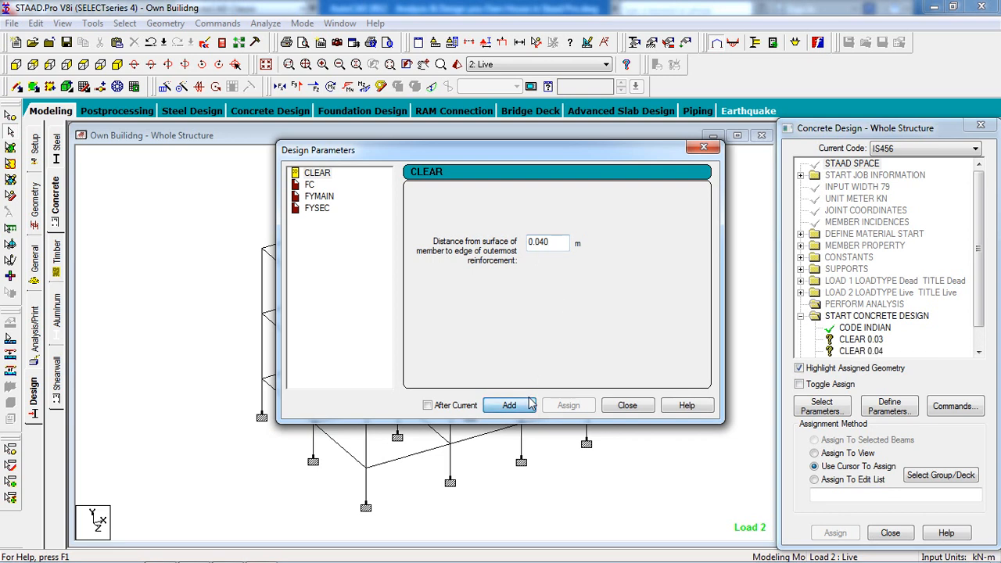
Add an FC parameter with a concrete compressive strength of 20000 kN/m2.
{"action": "left_click", "coordinate": [310, 186]}
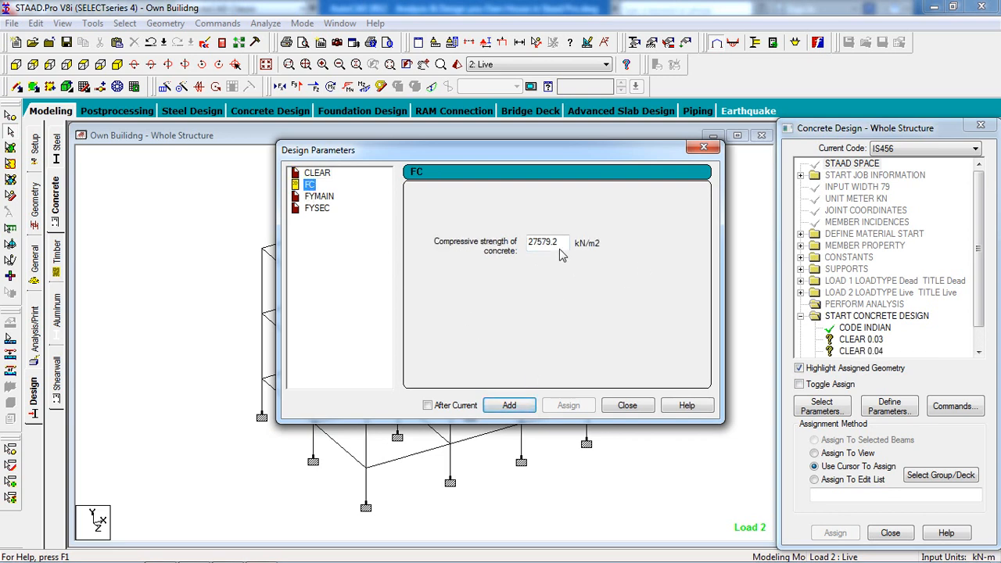
{"action": "left_click_drag", "start_coordinate": [561, 248], "coordinate": [495, 249]}
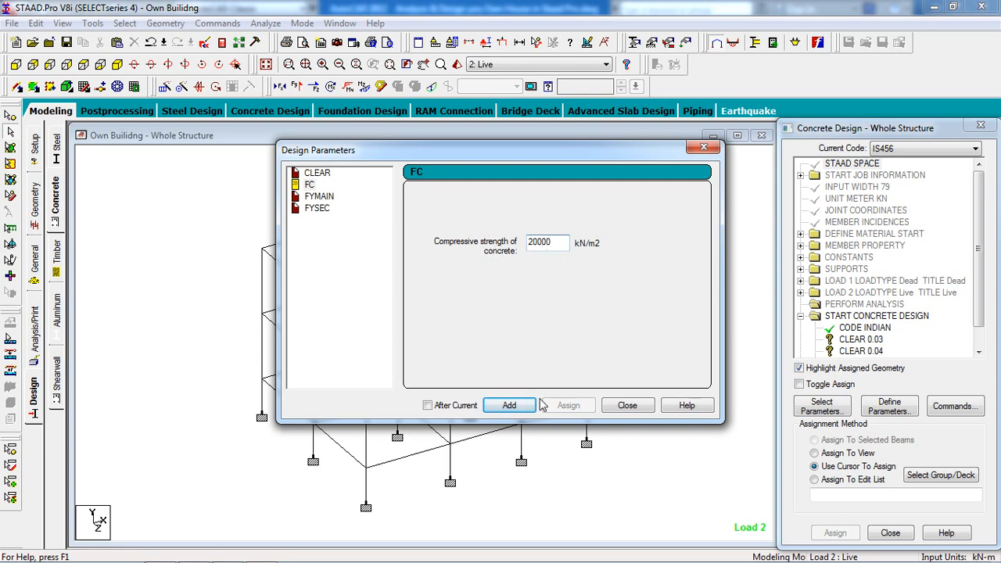
{"action": "left_click", "coordinate": [509, 405]}
Add an FYMAIN parameter with a main reinforcement yield strength of 415000 kN/m2.
{"action": "left_click", "coordinate": [319, 197]}
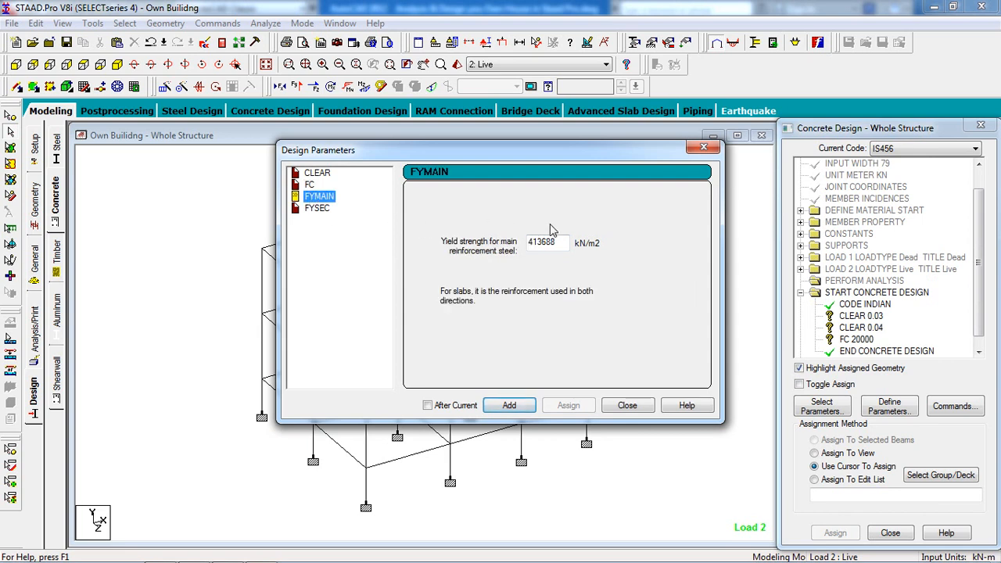
{"action": "left_click_drag", "start_coordinate": [563, 243], "coordinate": [529, 246]}
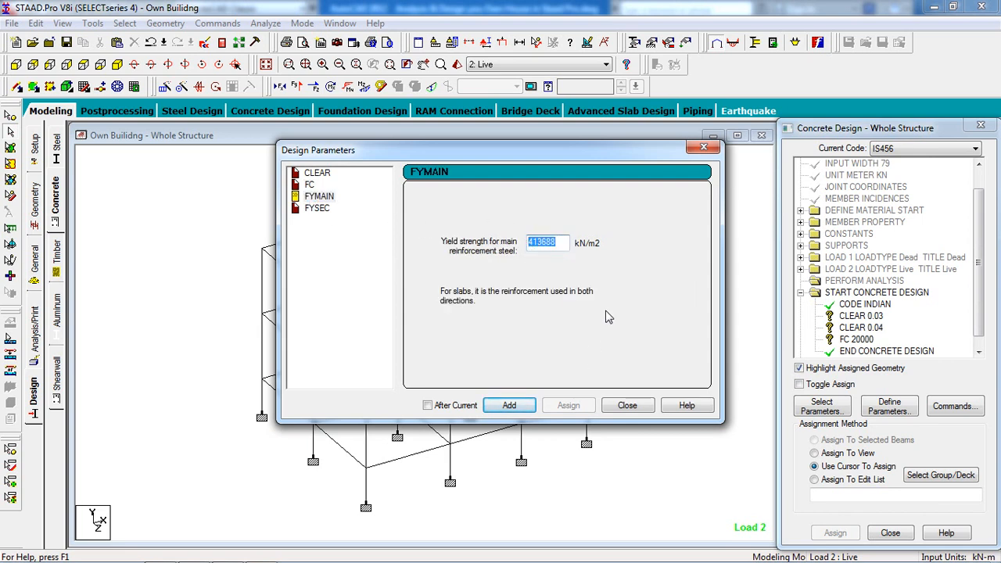
{"action": "type", "text": "415000"}
{"action": "left_click", "coordinate": [509, 406]}
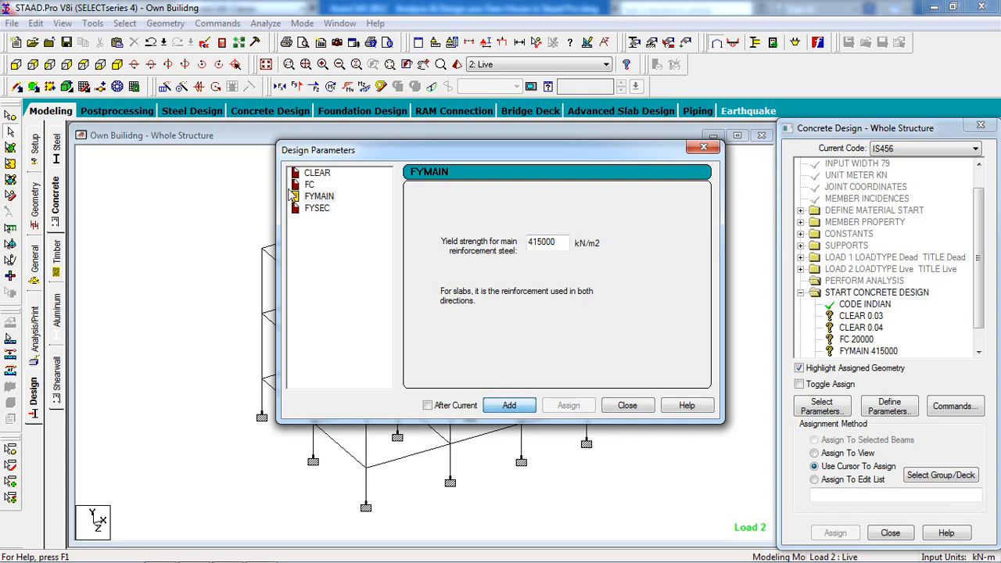
Add an FYSEC parameter with a shear reinforcement yield strength of 415000 kN/m2 and finish defining parameters.
{"action": "left_click", "coordinate": [315, 208]}
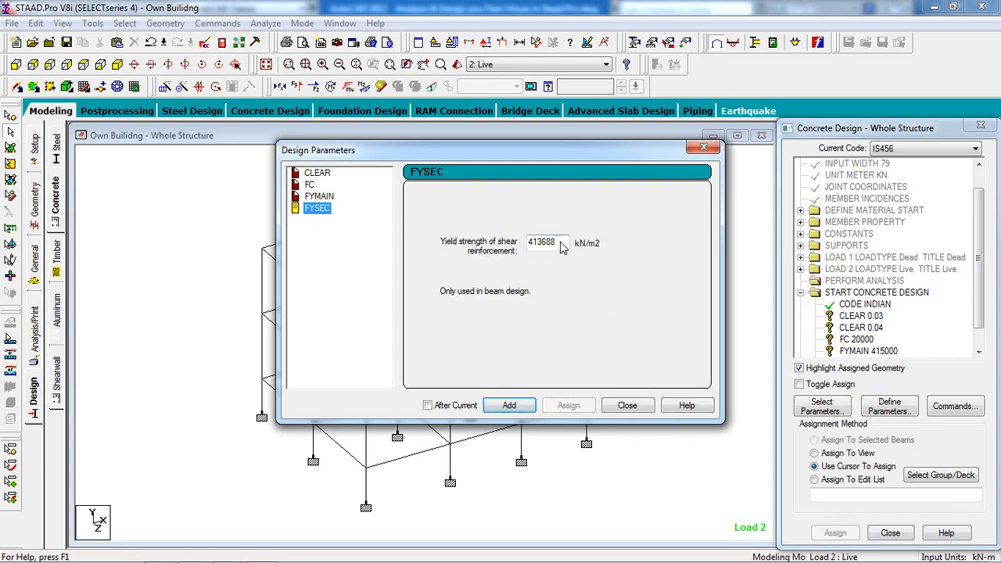
{"action": "left_click_drag", "start_coordinate": [561, 246], "coordinate": [530, 247]}
{"action": "type", "text": "4"}
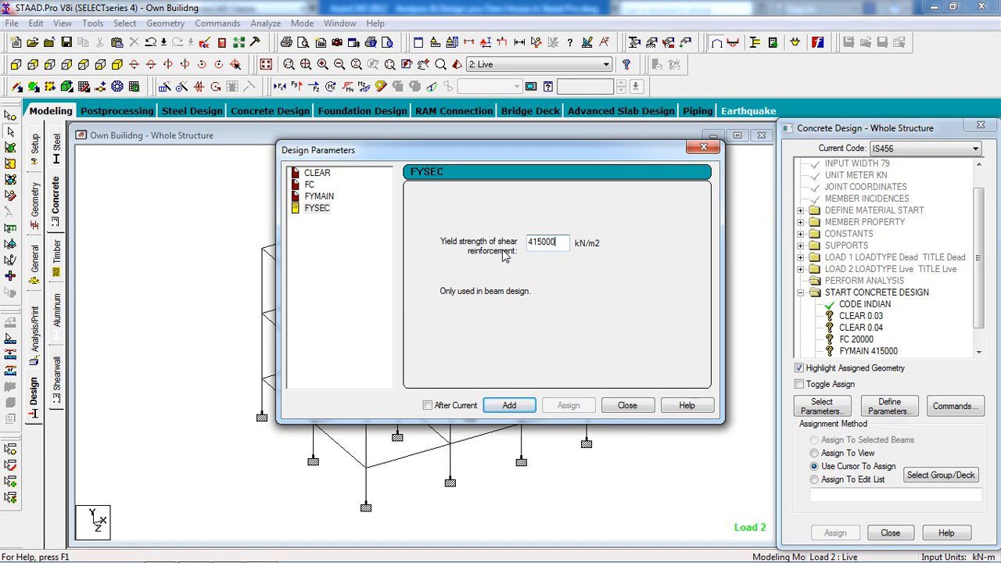
{"action": "type", "text": "15000"}
{"action": "left_click", "coordinate": [509, 405]}
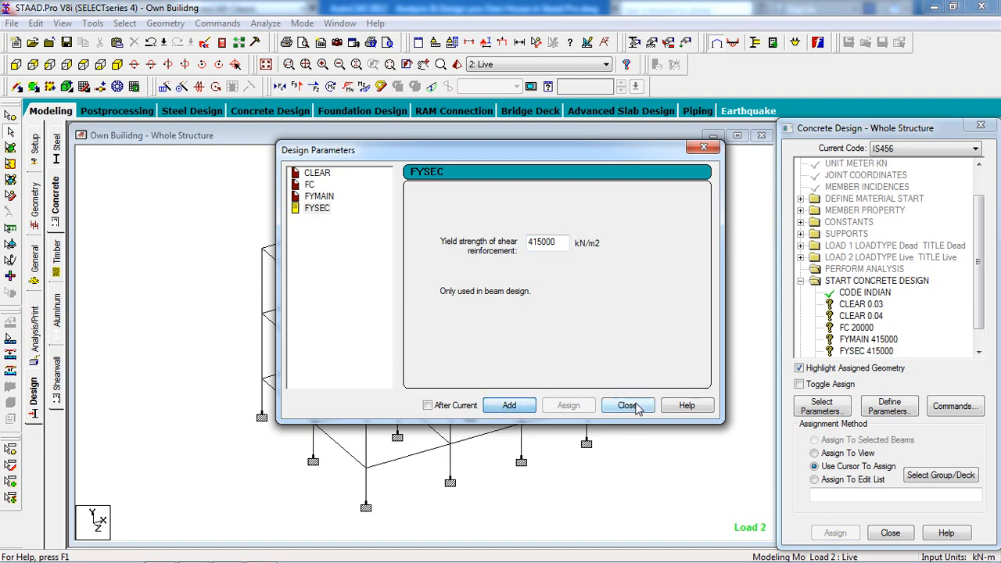
{"action": "left_click", "coordinate": [628, 405]}
Assign the CLEAR 0.03 parameter to all beams parallel to X and Z.
{"action": "left_click", "coordinate": [979, 353]}
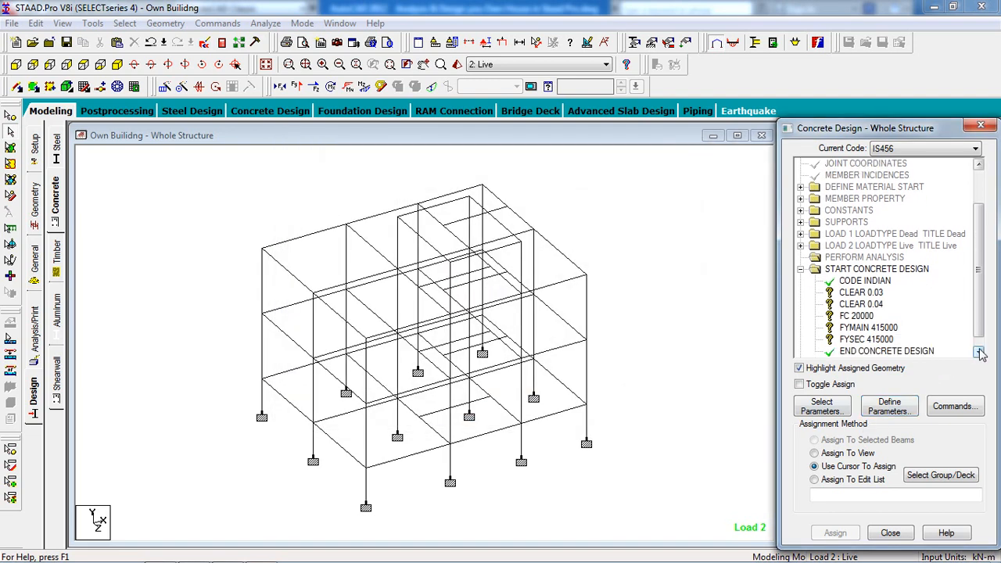
{"action": "left_click", "coordinate": [979, 353]}
{"action": "left_click", "coordinate": [862, 280]}
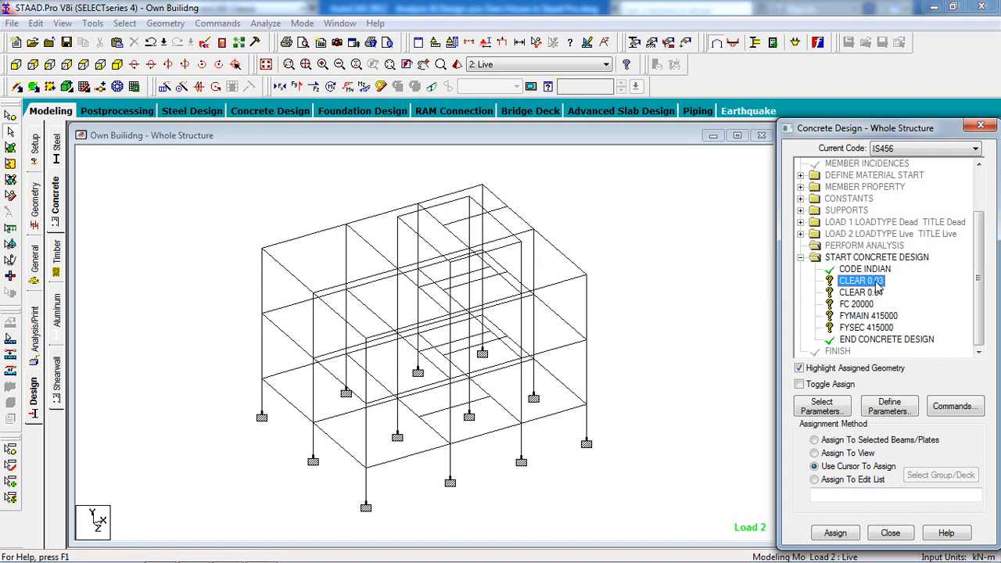
{"action": "left_click", "coordinate": [126, 23]}
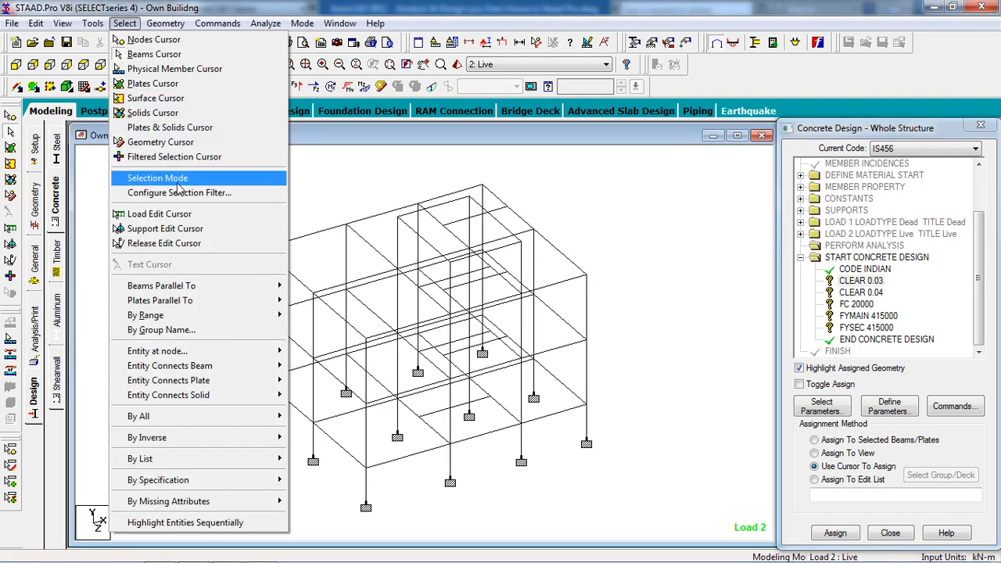
{"action": "mouse_move", "coordinate": [190, 284]}
{"action": "left_click", "coordinate": [307, 285]}
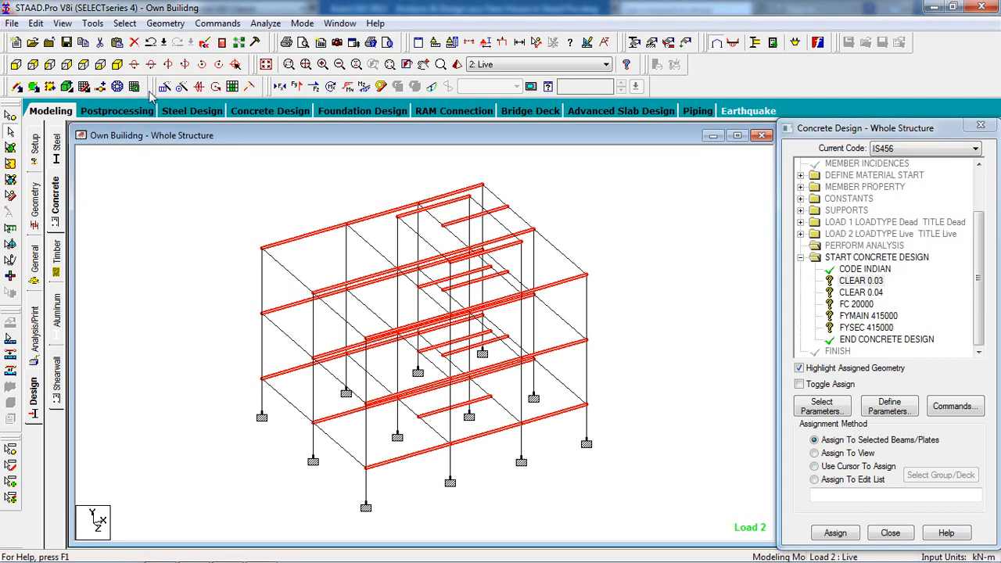
{"action": "left_click", "coordinate": [125, 24]}
{"action": "mouse_move", "coordinate": [231, 288]}
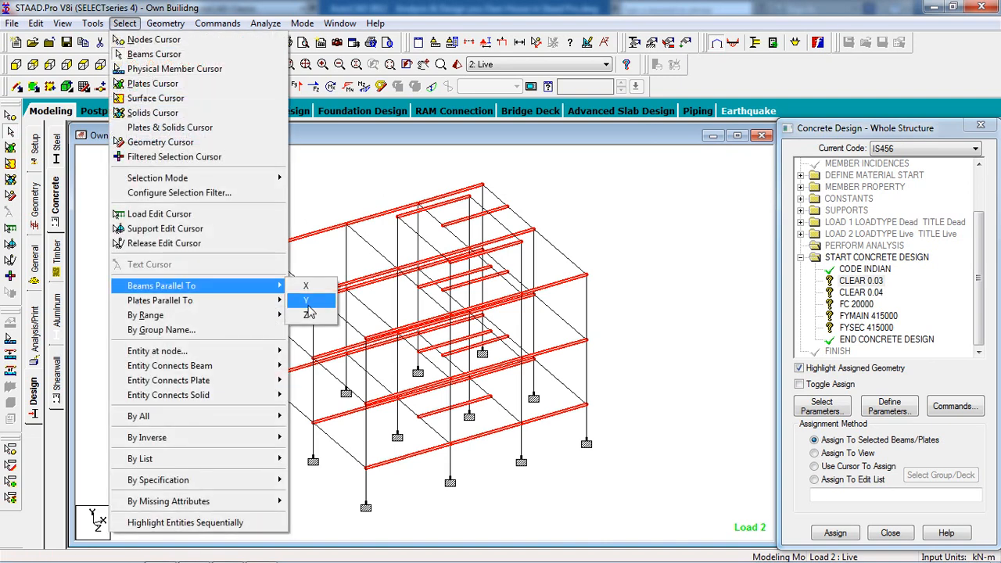
{"action": "left_click", "coordinate": [317, 316]}
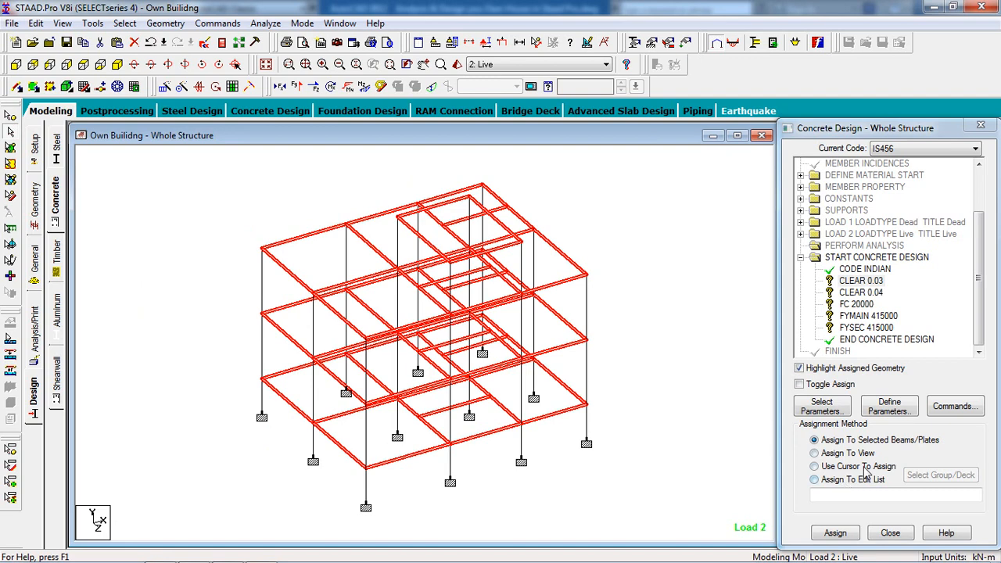
{"action": "left_click", "coordinate": [842, 534]}
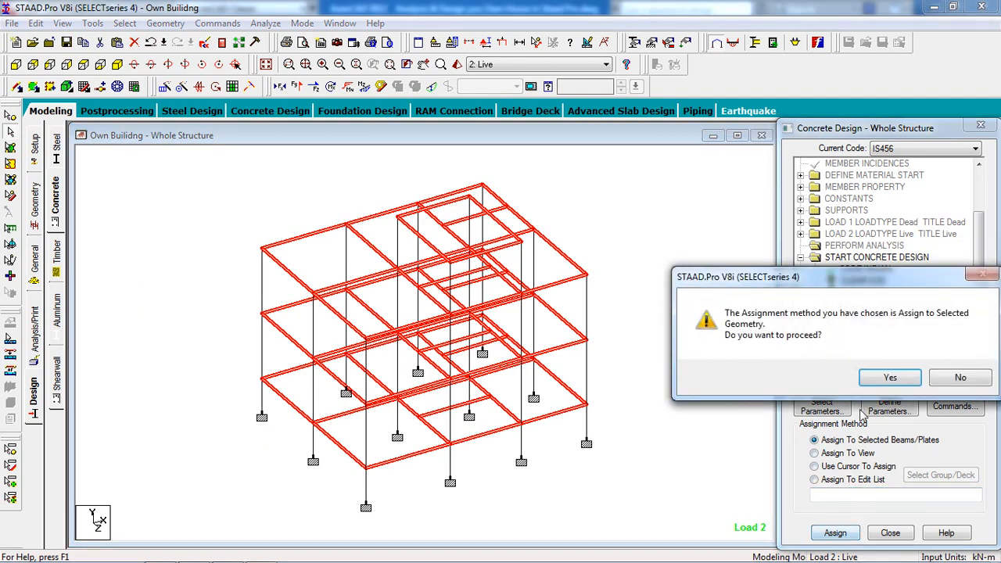
{"action": "left_click", "coordinate": [834, 374]}
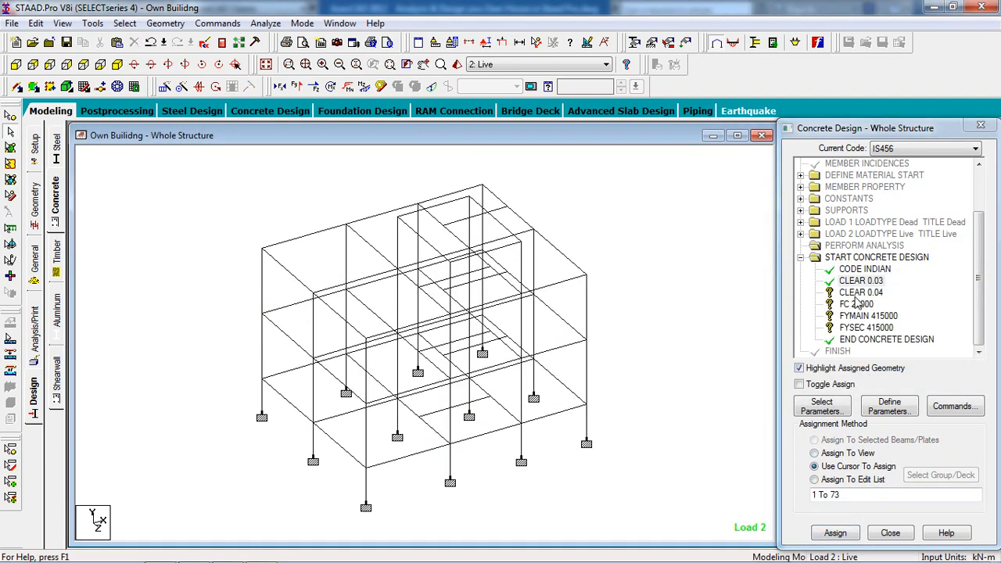
Assign the CLEAR 0.04 parameter to all columns, the members parallel to Y.
{"action": "left_click", "coordinate": [859, 293]}
{"action": "left_click", "coordinate": [124, 23]}
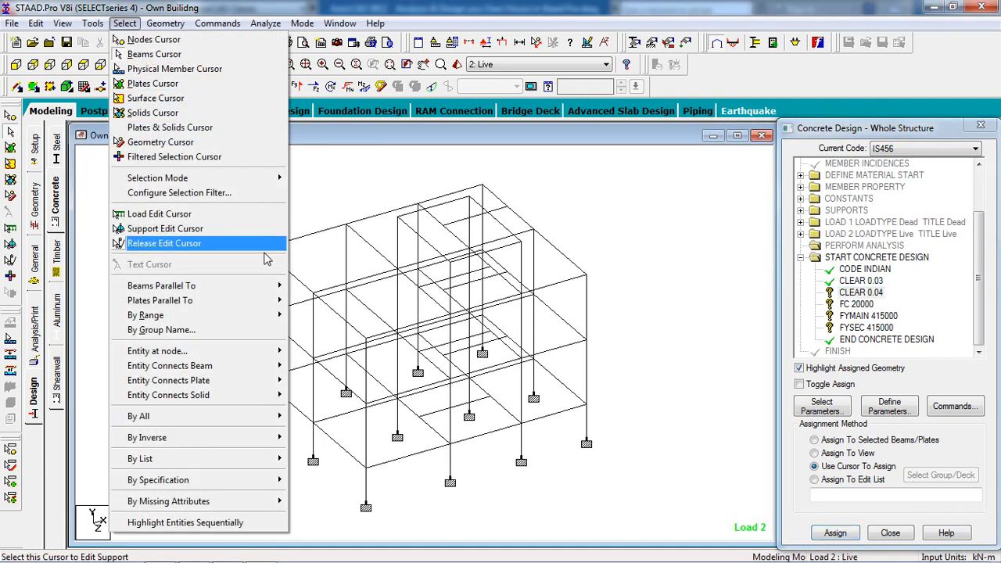
{"action": "mouse_move", "coordinate": [264, 290]}
{"action": "left_click", "coordinate": [311, 301]}
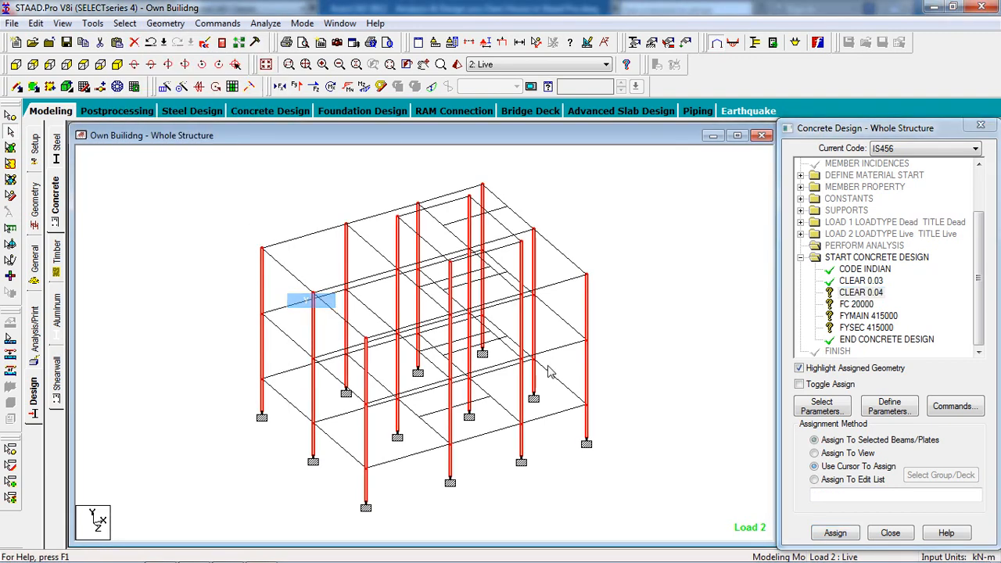
{"action": "left_click", "coordinate": [836, 534]}
{"action": "left_click", "coordinate": [892, 377]}
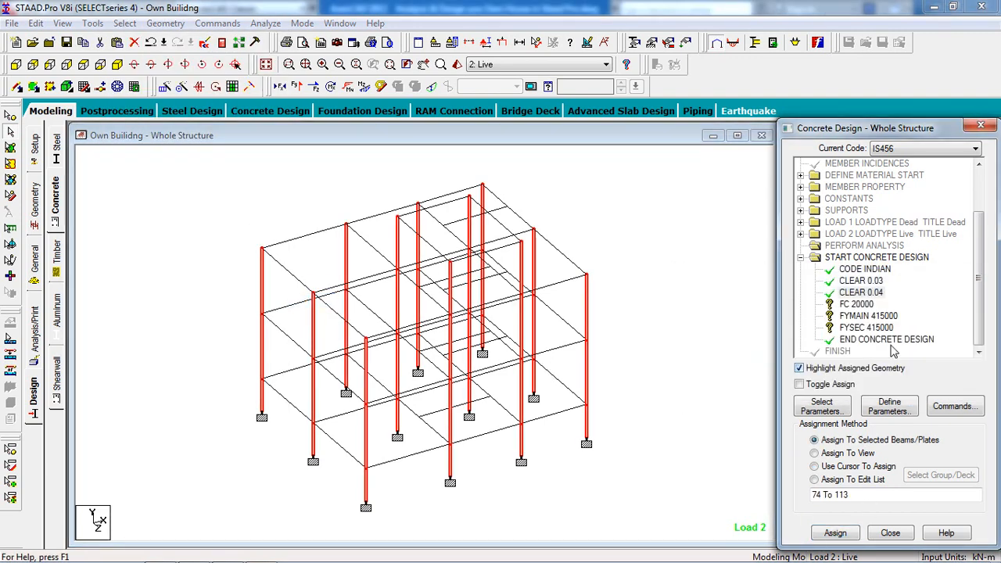
Assign the FC 20000 parameter to every member in the view.
{"action": "left_click", "coordinate": [861, 306]}
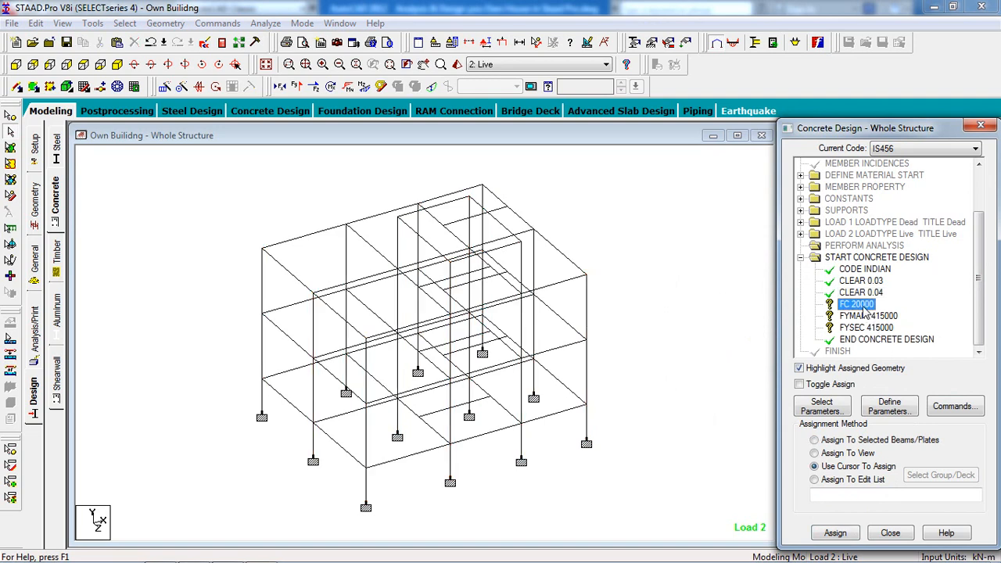
{"action": "left_click", "coordinate": [849, 455]}
{"action": "left_click", "coordinate": [834, 533]}
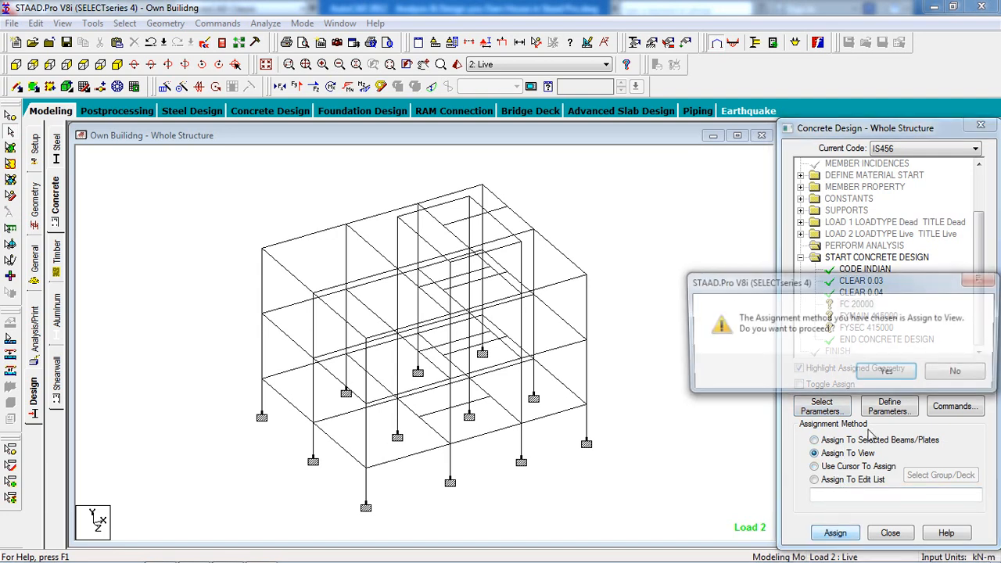
{"action": "left_click", "coordinate": [882, 376]}
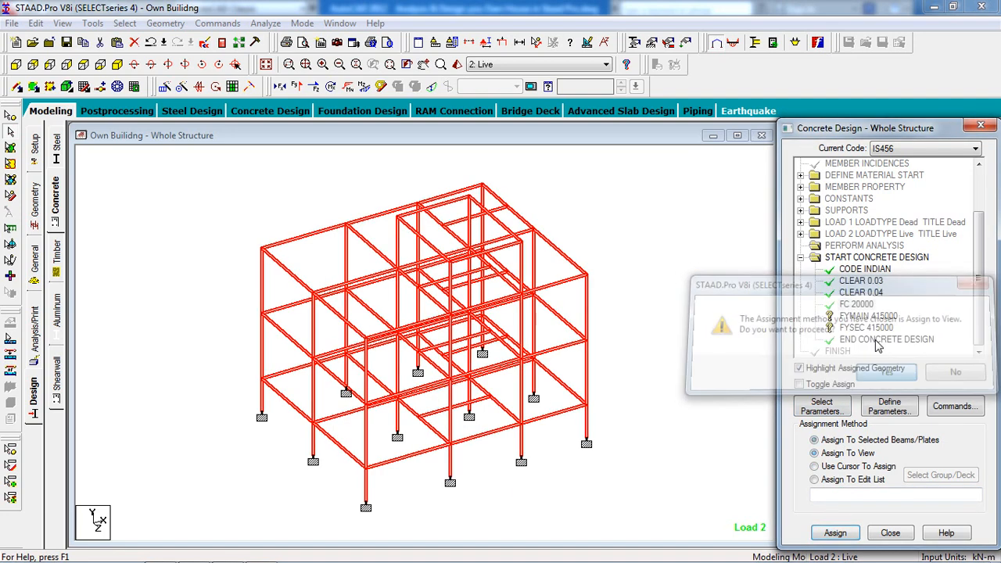
Assign the FYMAIN 415000 and FYSEC 415000 parameters to every member in the view.
{"action": "left_click", "coordinate": [815, 453]}
{"action": "left_click", "coordinate": [834, 533]}
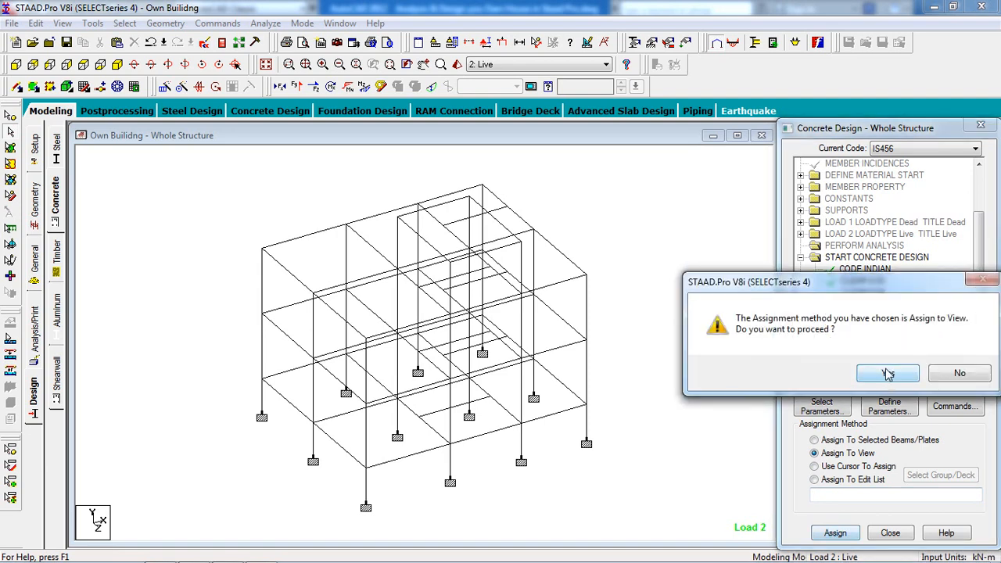
{"action": "left_click", "coordinate": [884, 375]}
{"action": "left_click", "coordinate": [860, 328]}
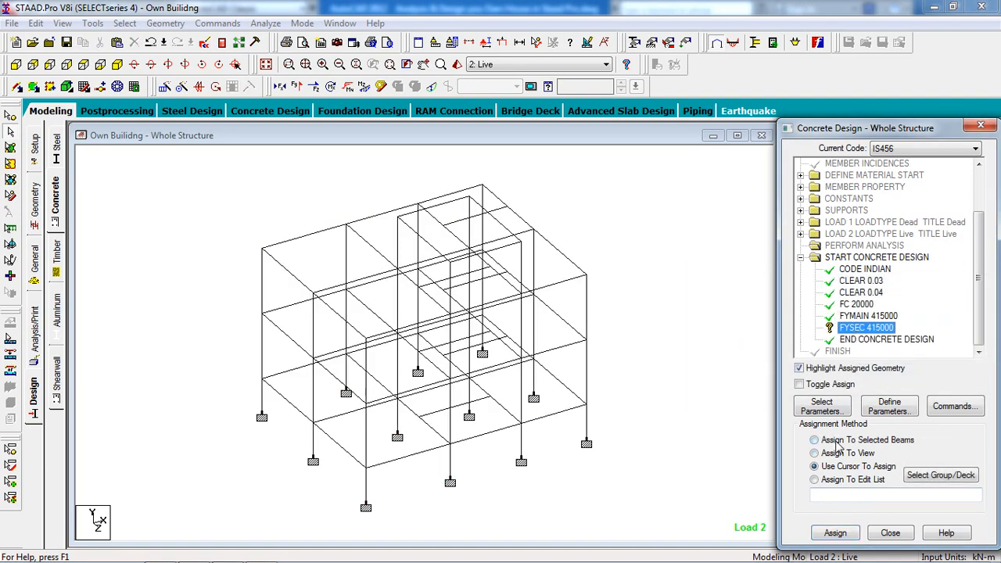
{"action": "left_click", "coordinate": [815, 454]}
{"action": "left_click", "coordinate": [834, 533]}
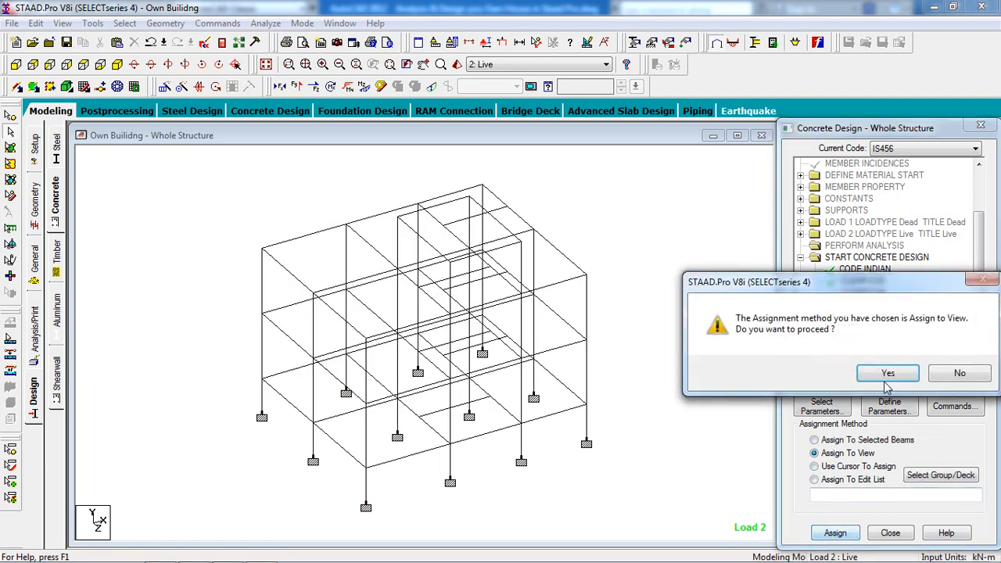
{"action": "left_click", "coordinate": [885, 374]}
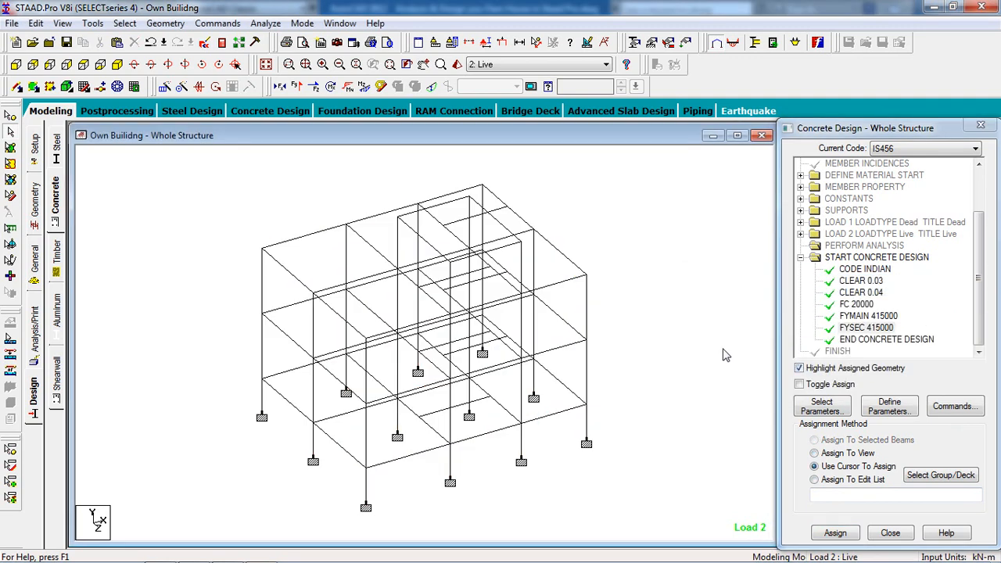
Add the DESIGN BEAM and DESIGN COLUMN commands to the concrete design.
{"action": "left_click", "coordinate": [959, 408]}
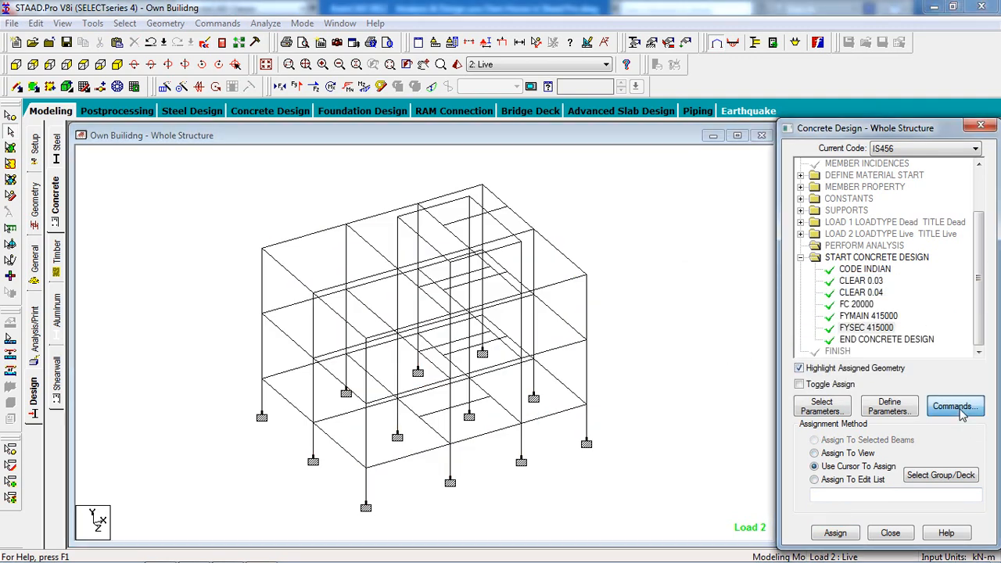
{"action": "left_click", "coordinate": [614, 228]}
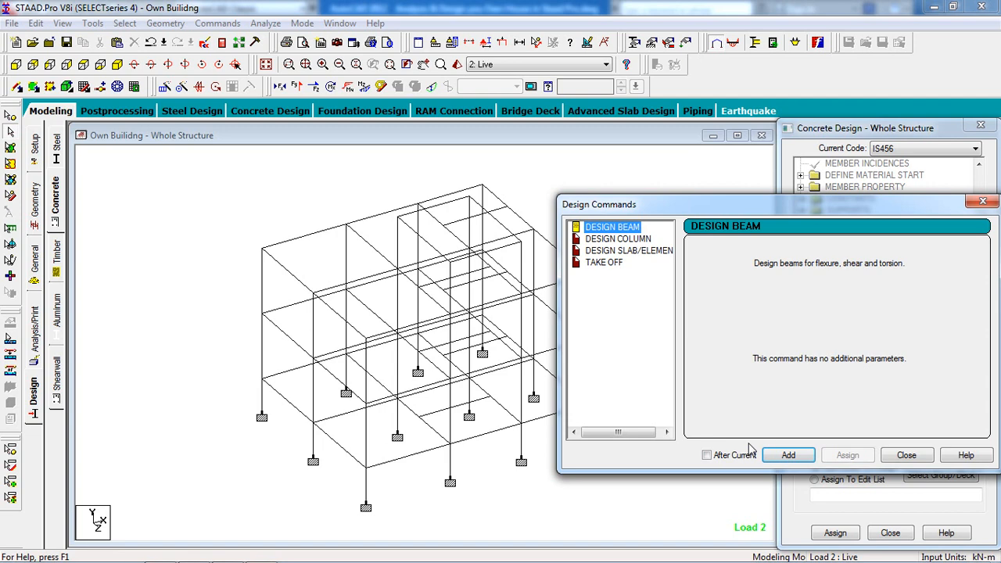
{"action": "left_click", "coordinate": [788, 459]}
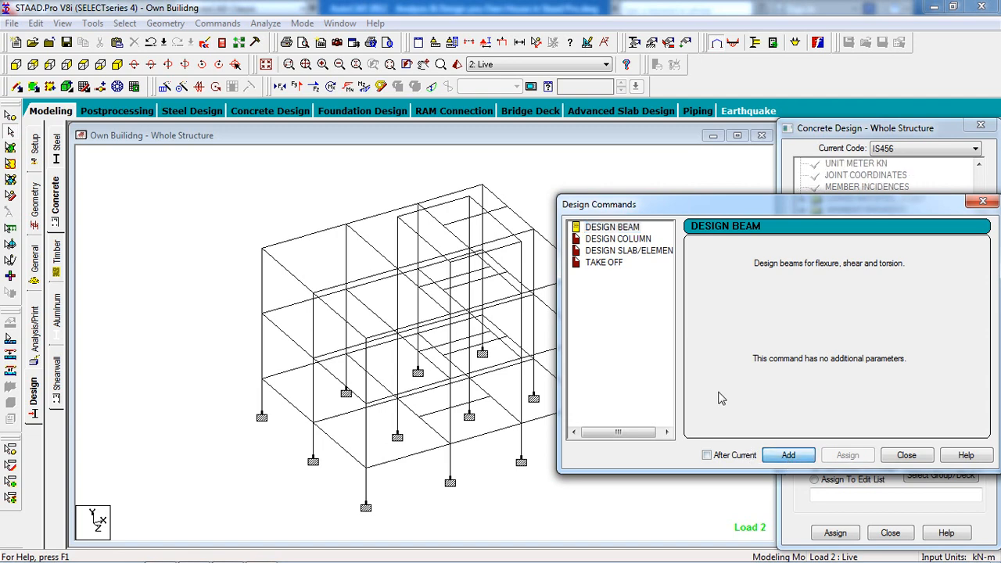
{"action": "left_click", "coordinate": [640, 241]}
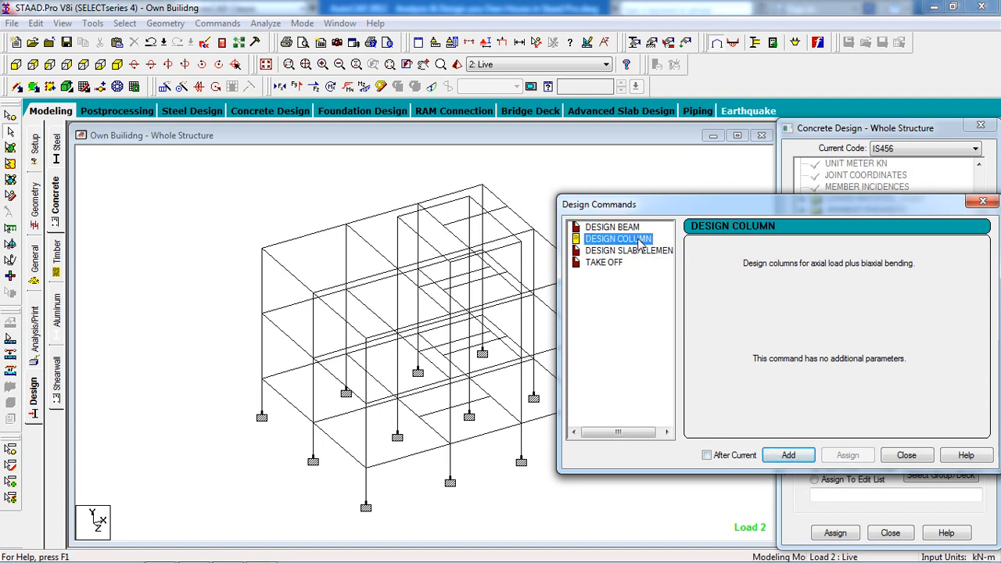
{"action": "left_click", "coordinate": [788, 456]}
{"action": "left_click", "coordinate": [906, 456]}
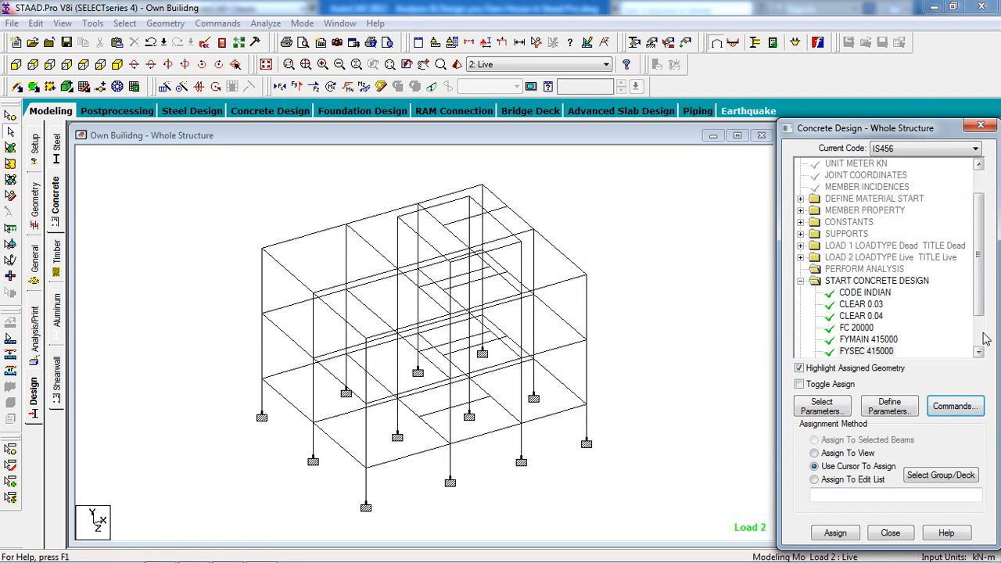
Assign the DESIGN BEAM command to all beams parallel to X and Z.
{"action": "left_click", "coordinate": [978, 340]}
{"action": "left_click", "coordinate": [887, 315]}
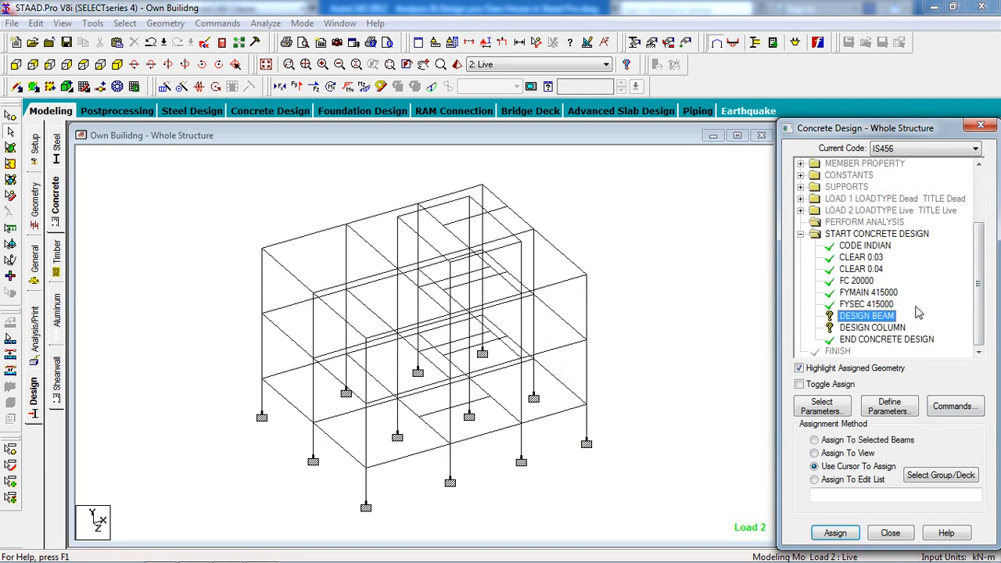
{"action": "left_click", "coordinate": [128, 24]}
{"action": "mouse_move", "coordinate": [269, 286]}
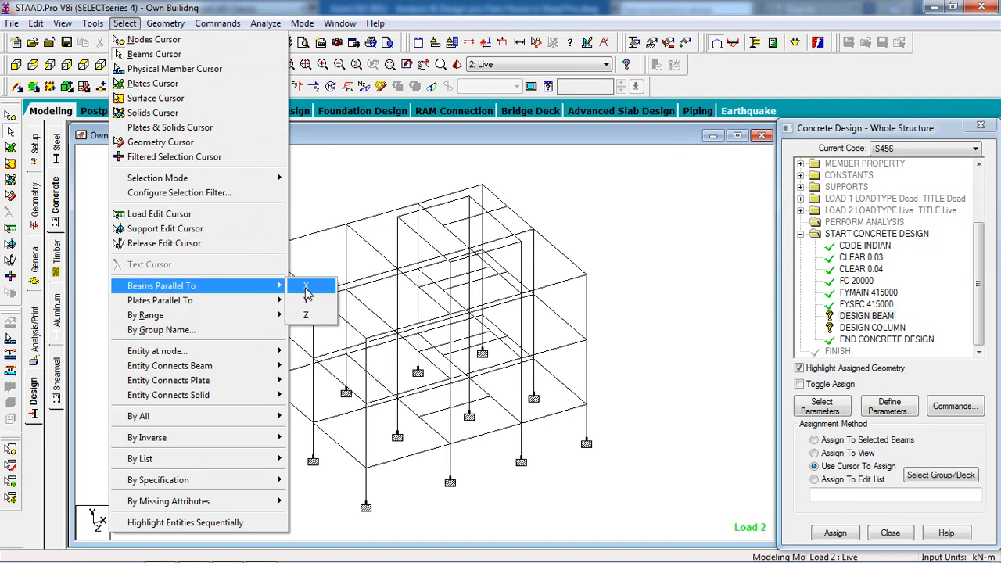
{"action": "left_click", "coordinate": [306, 286]}
{"action": "left_click", "coordinate": [125, 24]}
{"action": "mouse_move", "coordinate": [266, 287]}
{"action": "left_click", "coordinate": [301, 314]}
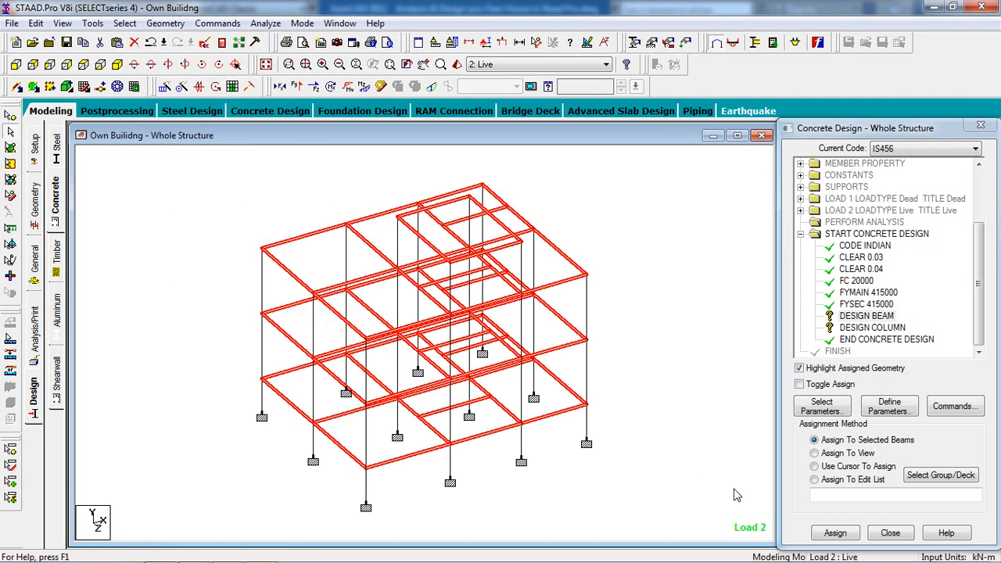
{"action": "left_click", "coordinate": [834, 532]}
{"action": "left_click", "coordinate": [887, 372]}
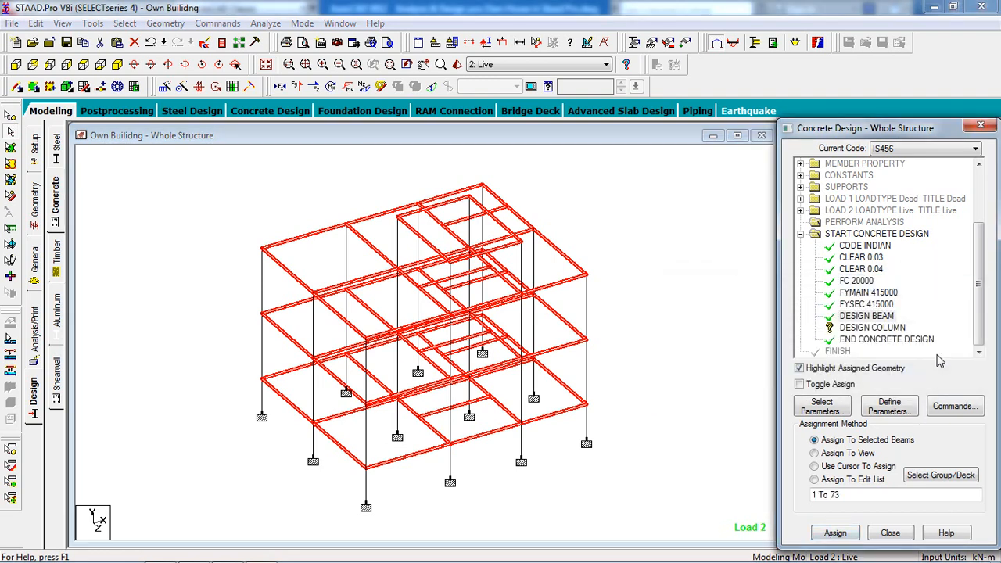
Assign the DESIGN COLUMN command to all members parallel to Y.
{"action": "left_click", "coordinate": [882, 329]}
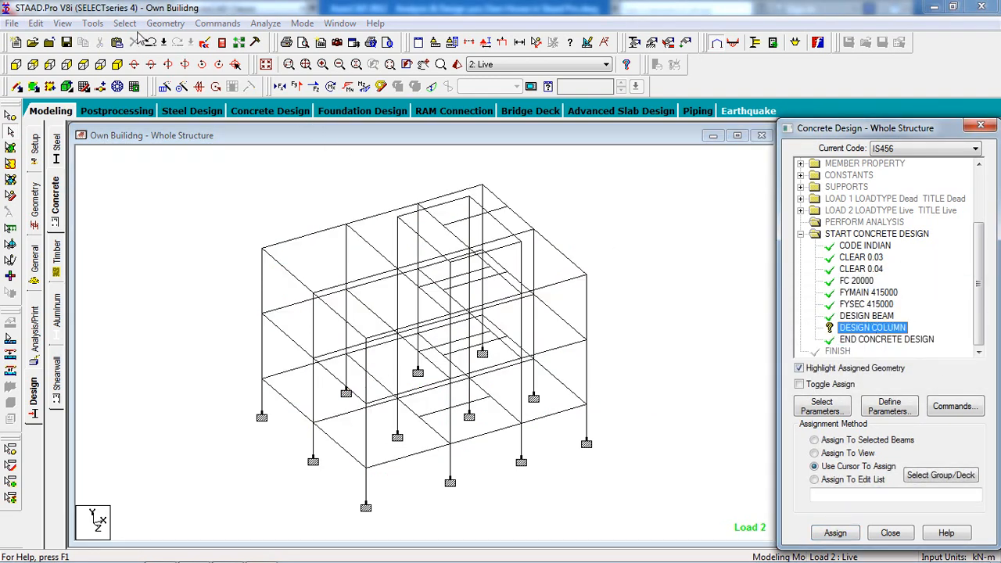
{"action": "left_click", "coordinate": [124, 22]}
{"action": "mouse_move", "coordinate": [235, 286]}
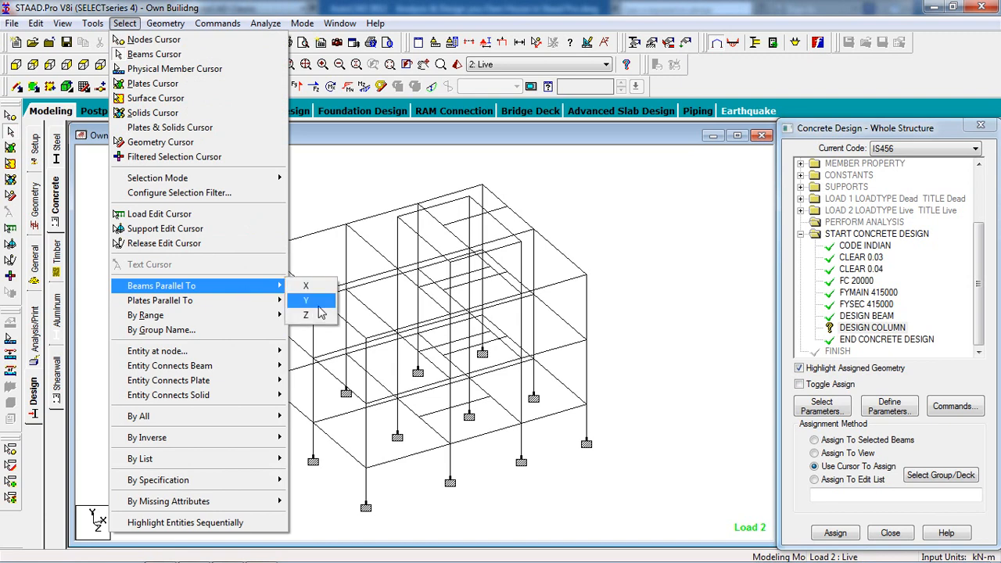
{"action": "left_click", "coordinate": [317, 302]}
{"action": "left_click", "coordinate": [834, 533]}
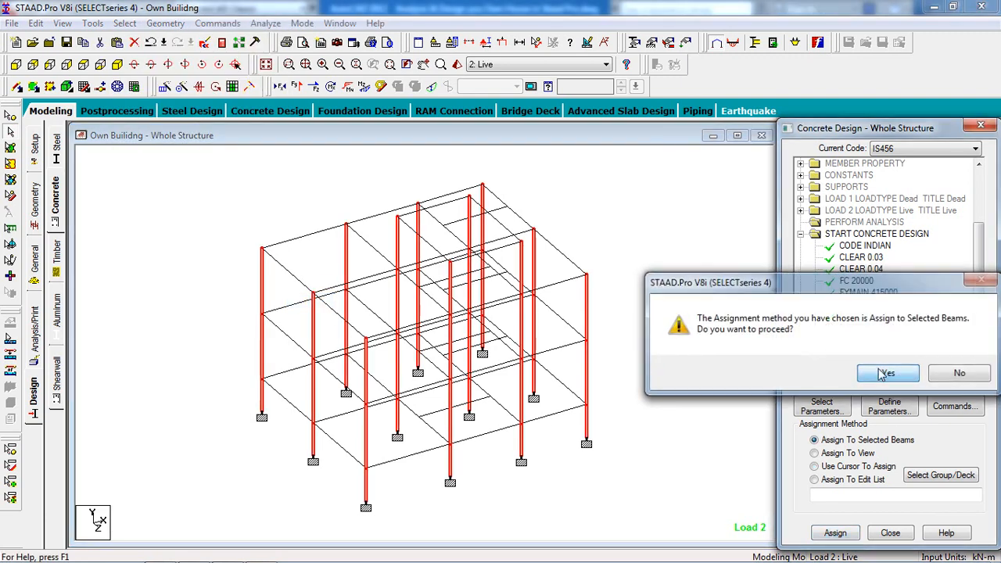
{"action": "left_click", "coordinate": [899, 377]}
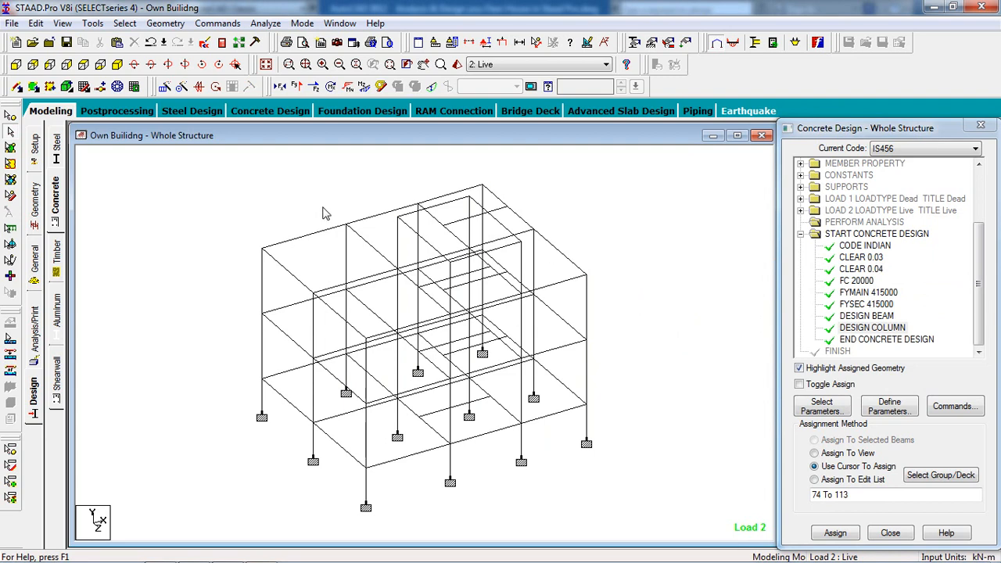
Add another Perform Analysis command after the concrete design commands.
{"action": "left_click", "coordinate": [219, 23]}
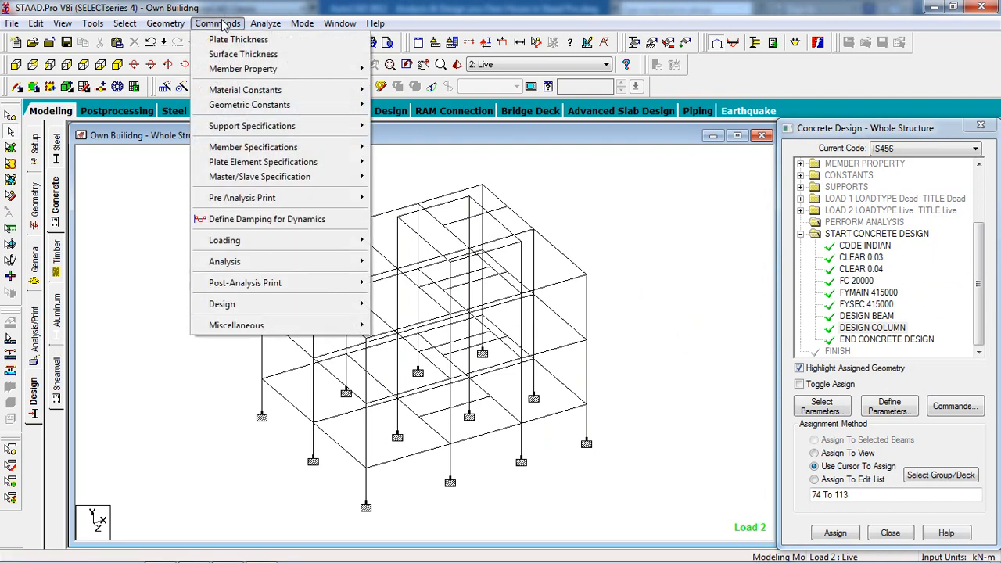
{"action": "mouse_move", "coordinate": [356, 260]}
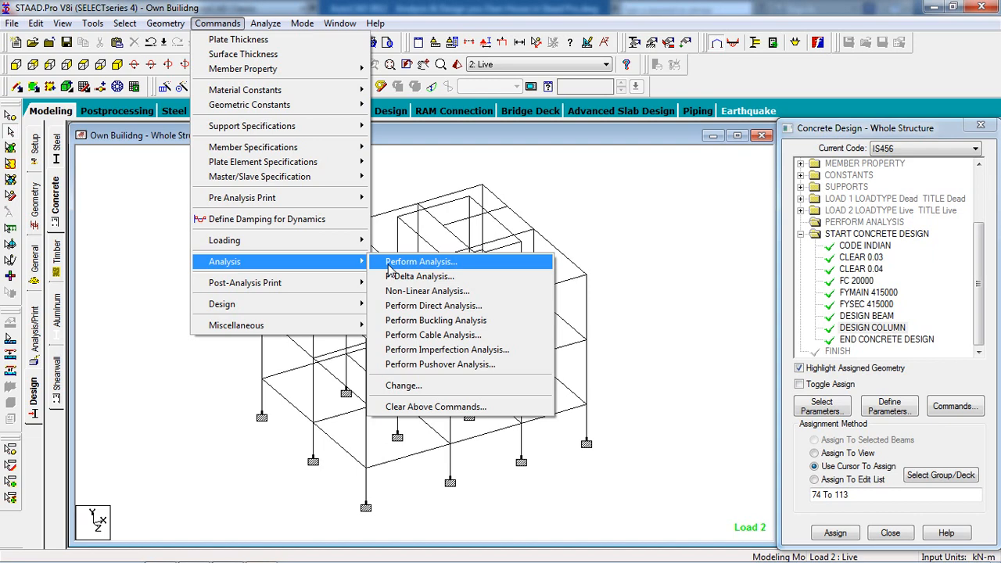
{"action": "left_click", "coordinate": [414, 262]}
{"action": "left_click", "coordinate": [460, 377]}
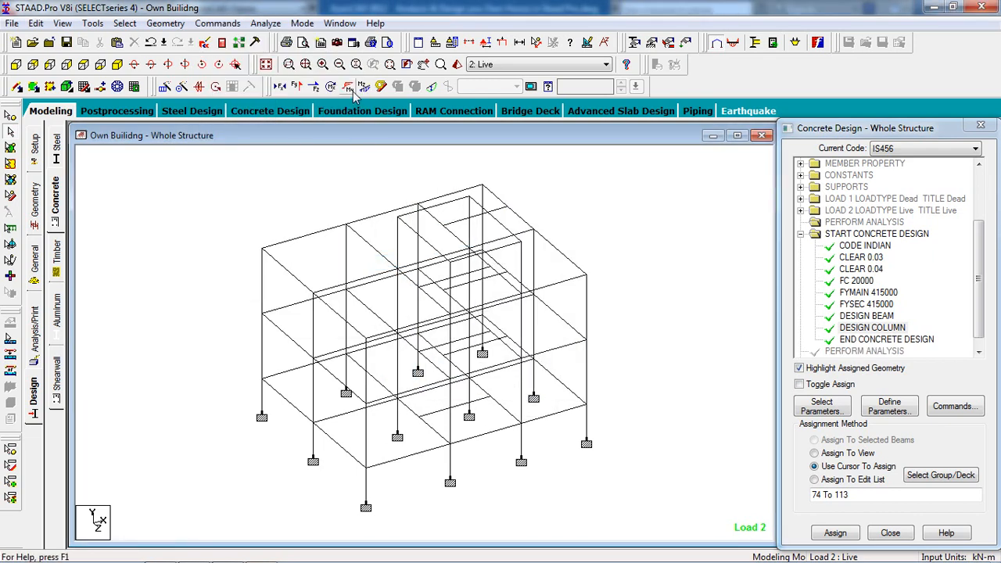
Run the analysis and concrete design of the whole structure.
{"action": "left_click", "coordinate": [265, 23]}
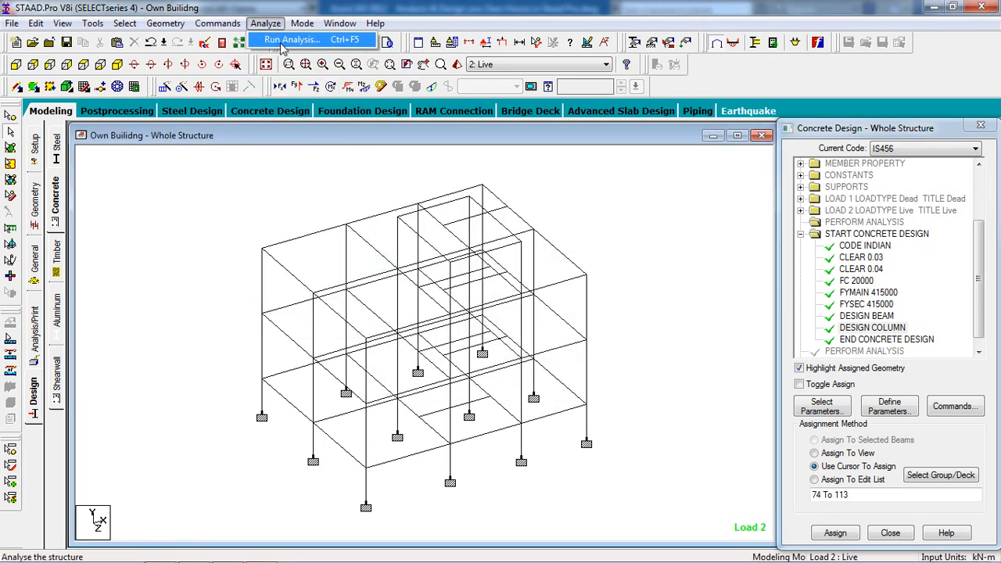
{"action": "left_click", "coordinate": [283, 42]}
{"action": "left_click", "coordinate": [409, 323]}
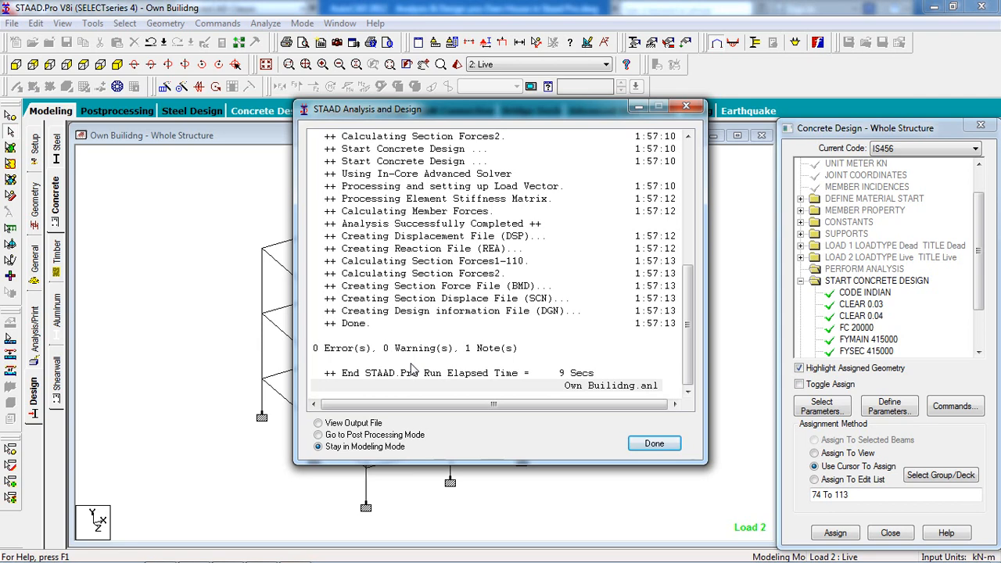
Open the analysis output file at its concrete design results.
{"action": "left_click", "coordinate": [375, 427]}
{"action": "left_click", "coordinate": [650, 449]}
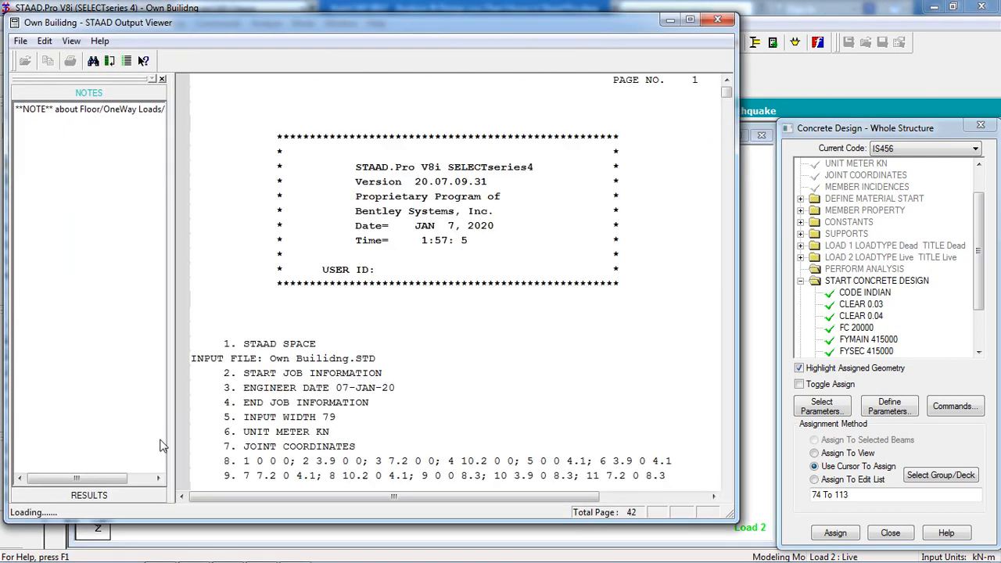
{"action": "left_click", "coordinate": [89, 495]}
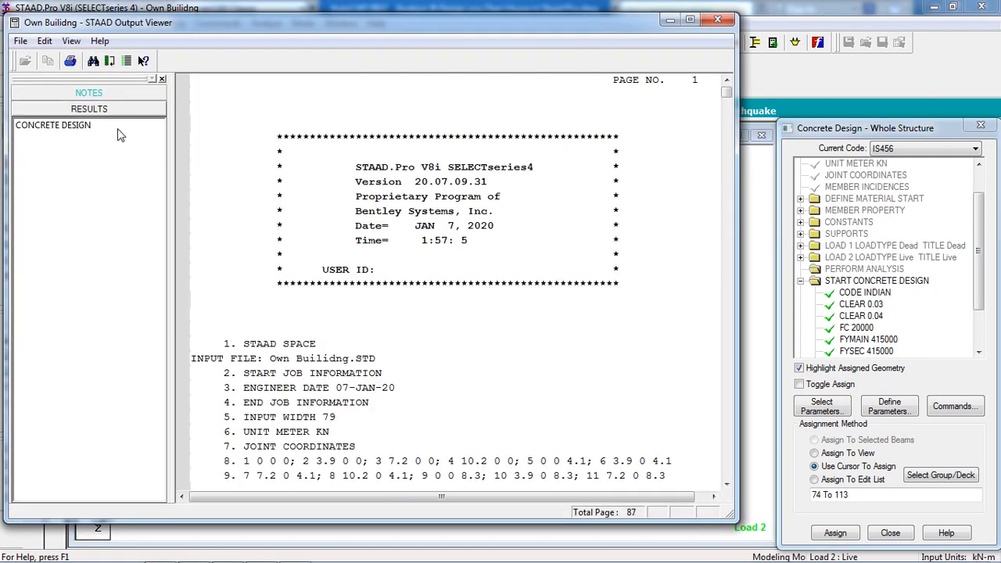
{"action": "left_click", "coordinate": [82, 129]}
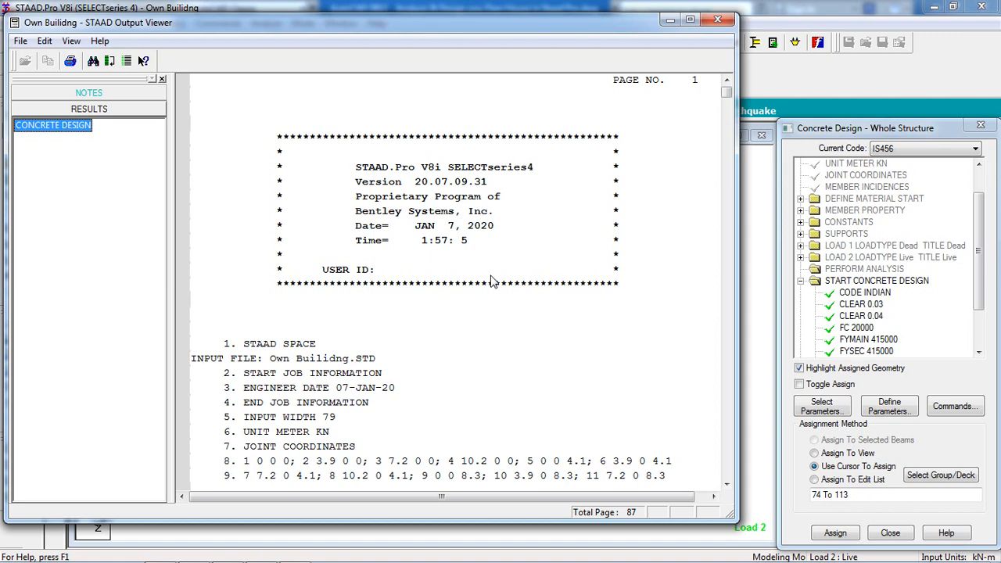
{"action": "left_click", "coordinate": [89, 130]}
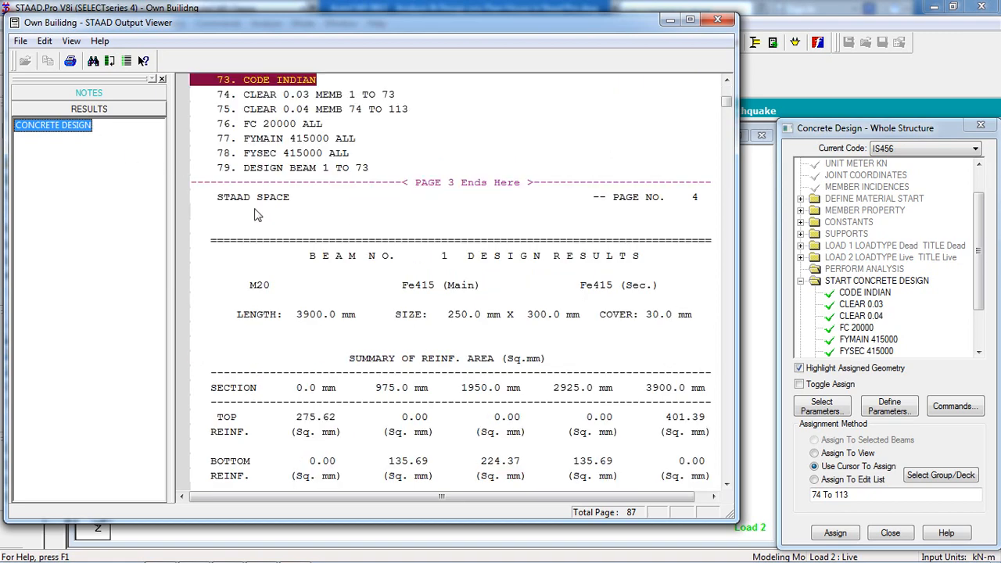
Examine the required and provided reinforcement and the shear design of the first beams, and minimize the output viewer.
{"action": "left_click", "coordinate": [397, 314]}
{"action": "scroll", "coordinate": [463, 401], "scroll_direction": "down", "scroll_amount": 8}
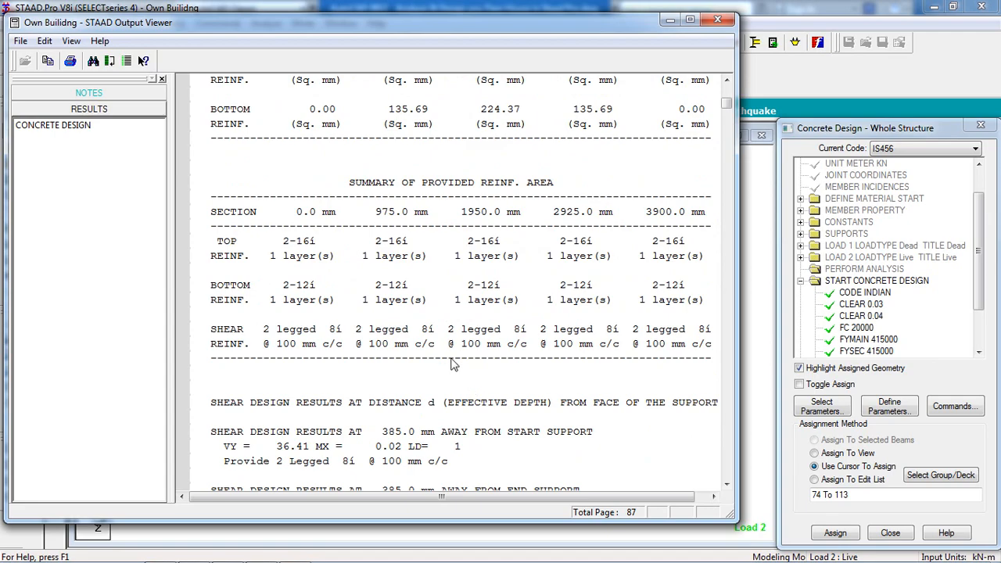
{"action": "scroll", "coordinate": [452, 363], "scroll_direction": "down", "scroll_amount": 20}
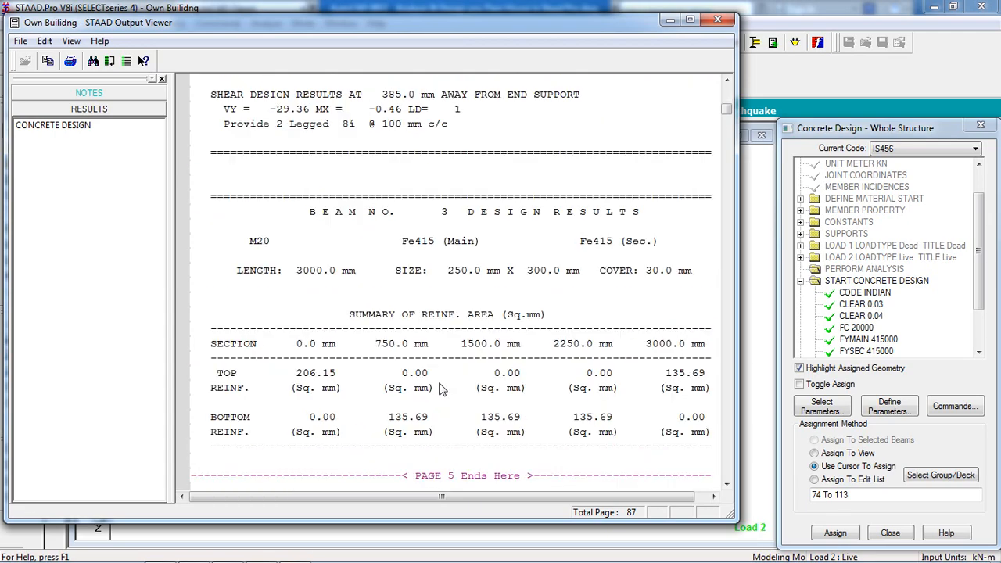
{"action": "scroll", "coordinate": [440, 389], "scroll_direction": "down", "scroll_amount": 4}
{"action": "left_click", "coordinate": [670, 18]}
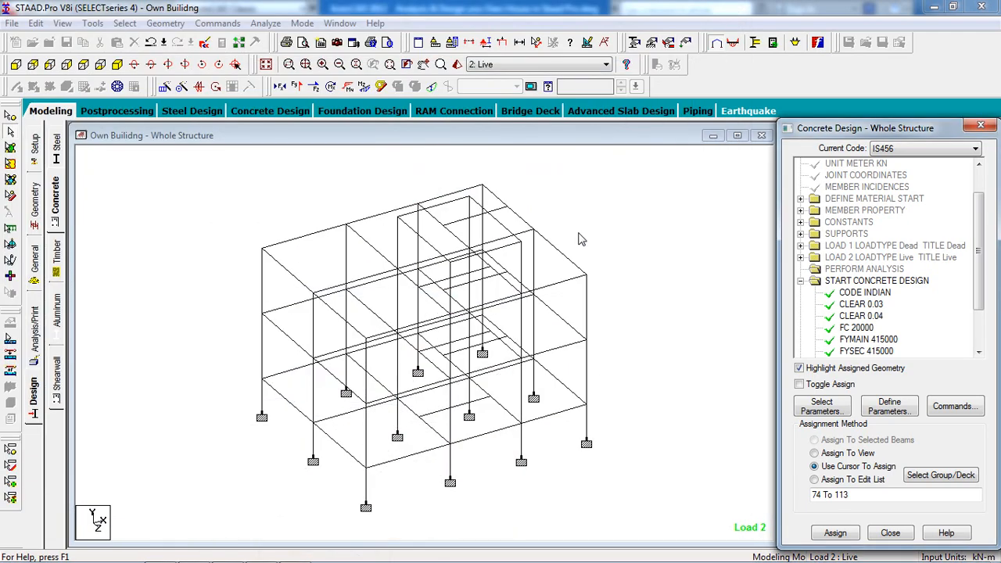
Review the concrete design details of roof beam 47, starting at the rear-left corner, and close its member window.
{"action": "left_click", "coordinate": [313, 241]}
{"action": "double_click", "coordinate": [313, 241]}
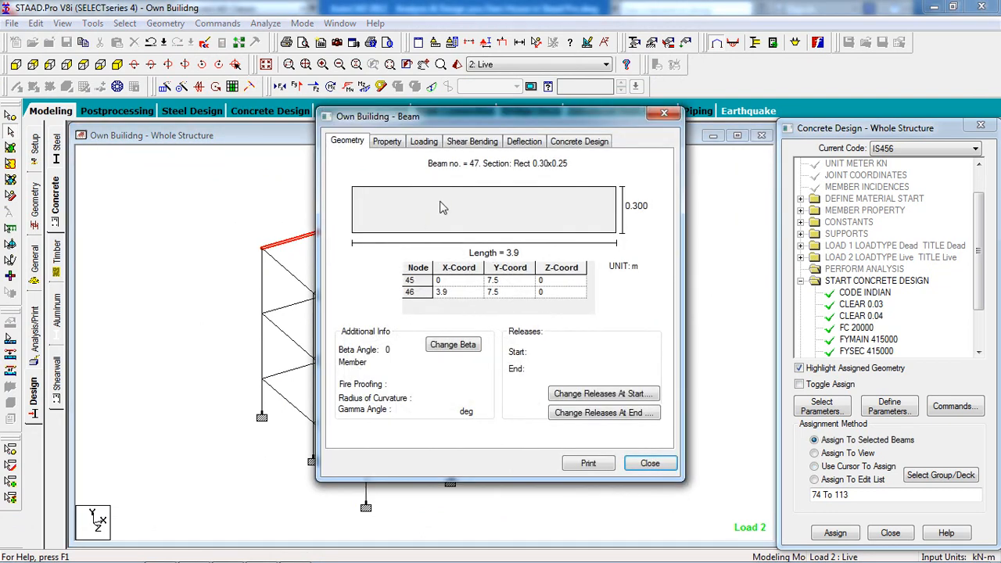
{"action": "left_click", "coordinate": [571, 142]}
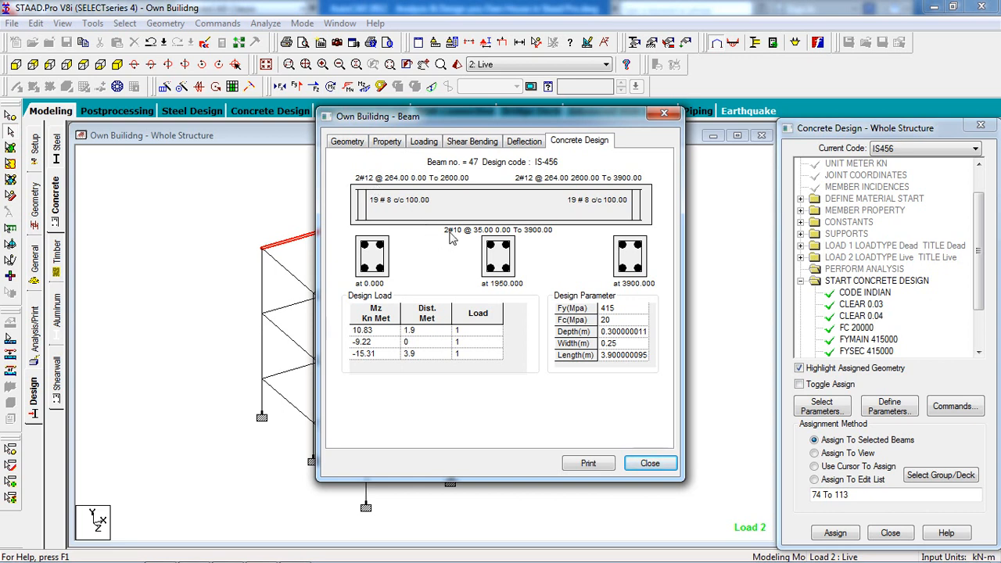
{"action": "left_click", "coordinate": [646, 464]}
Check the concrete design of top-storey corner column 76 below the rear-left roof corner, and close its member window.
{"action": "double_click", "coordinate": [264, 287]}
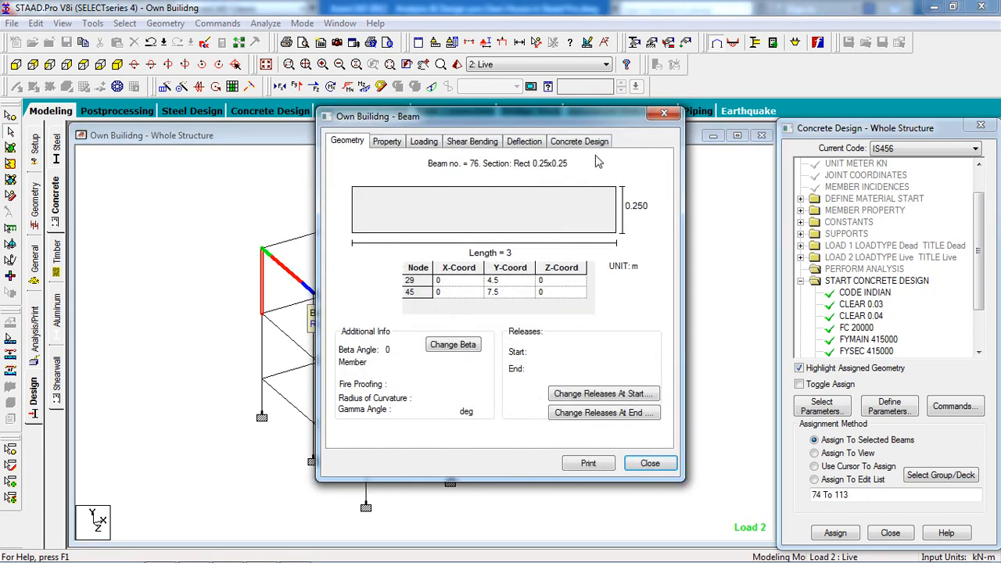
{"action": "left_click", "coordinate": [592, 146]}
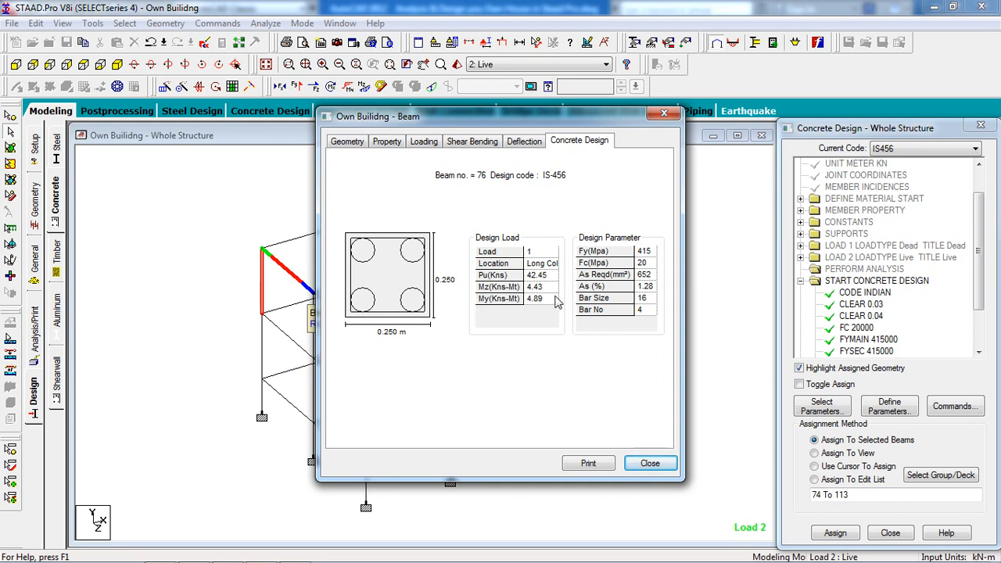
{"action": "left_click", "coordinate": [646, 301]}
{"action": "left_click", "coordinate": [650, 463]}
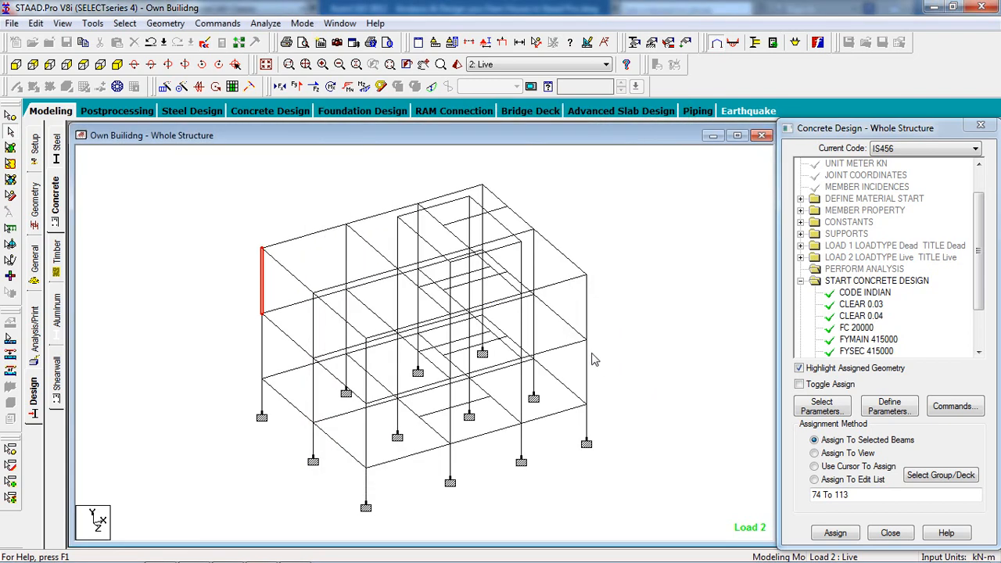
Check the concrete design of top-storey column 113 at the opposite, right-hand corner of the frame, and close its member window.
{"action": "left_click", "coordinate": [588, 322]}
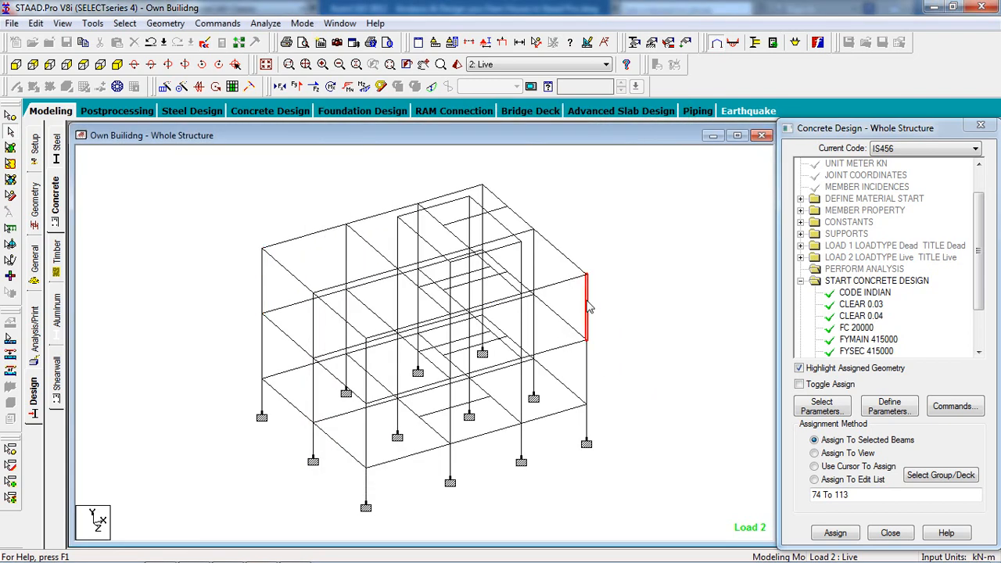
{"action": "double_click", "coordinate": [587, 309]}
{"action": "left_click", "coordinate": [577, 142]}
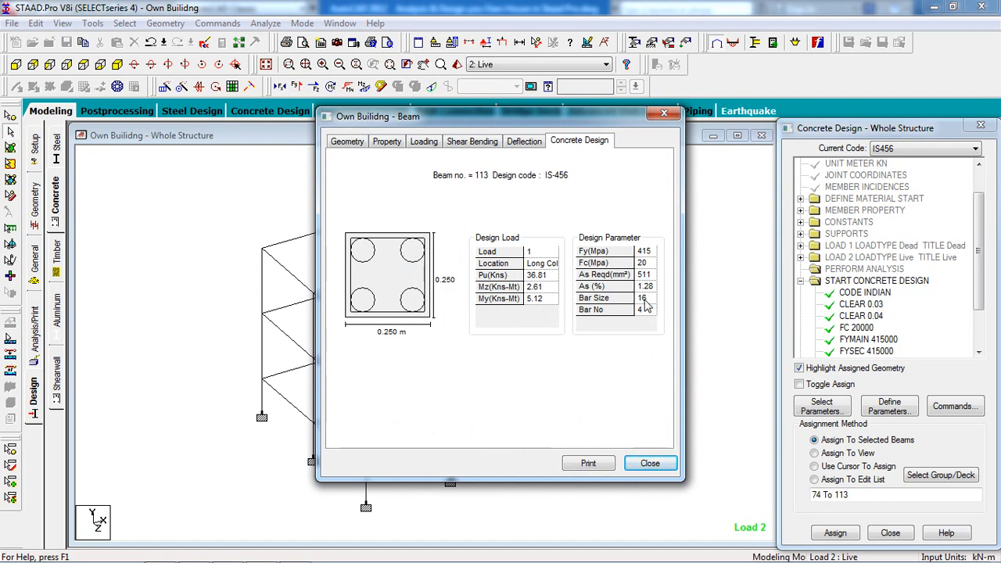
{"action": "left_click", "coordinate": [638, 465]}
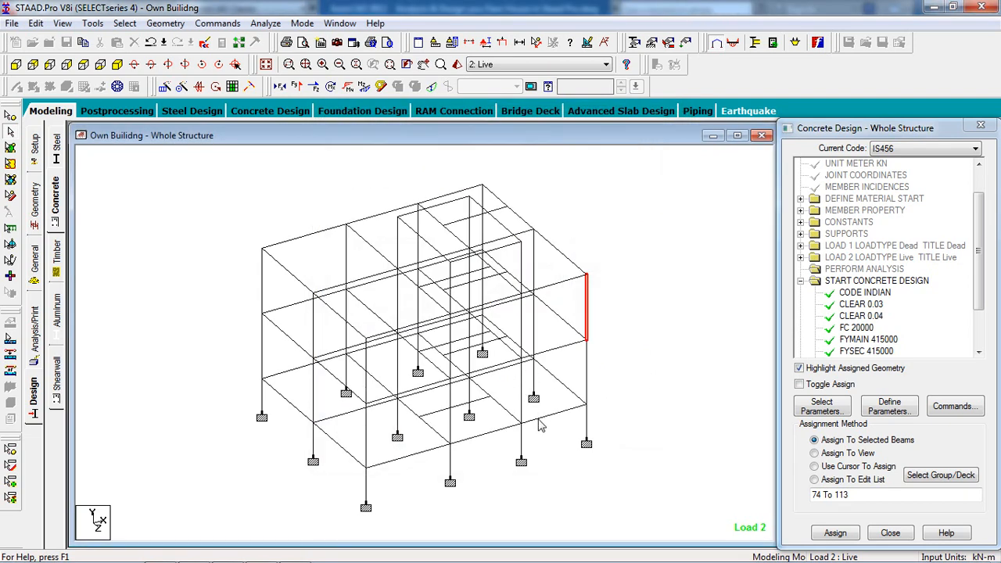
Review the concrete design details of lowest-level beam 9, ending at the right-hand corner column, and close its member window.
{"action": "double_click", "coordinate": [560, 415]}
{"action": "left_click", "coordinate": [579, 140]}
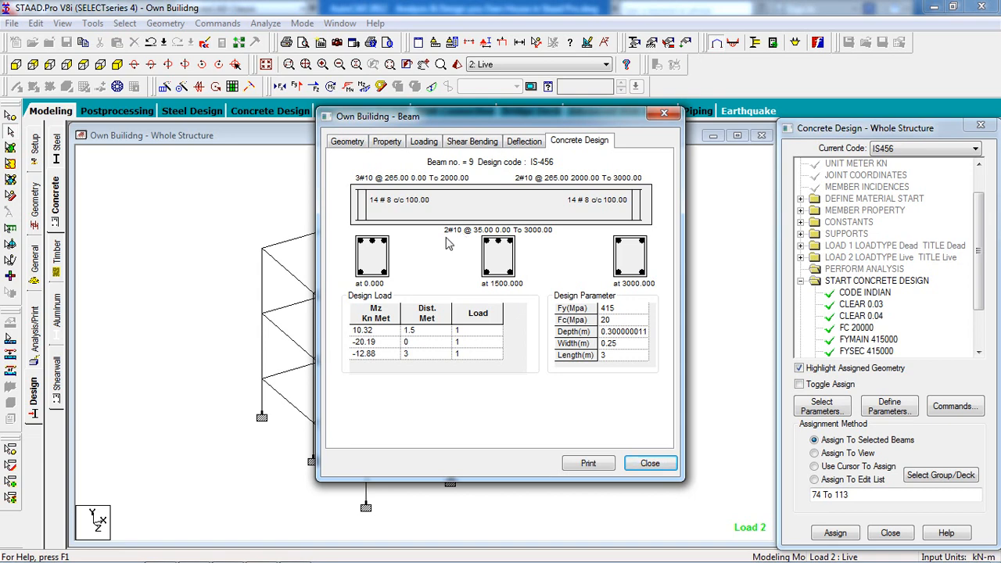
{"action": "left_click", "coordinate": [648, 464]}
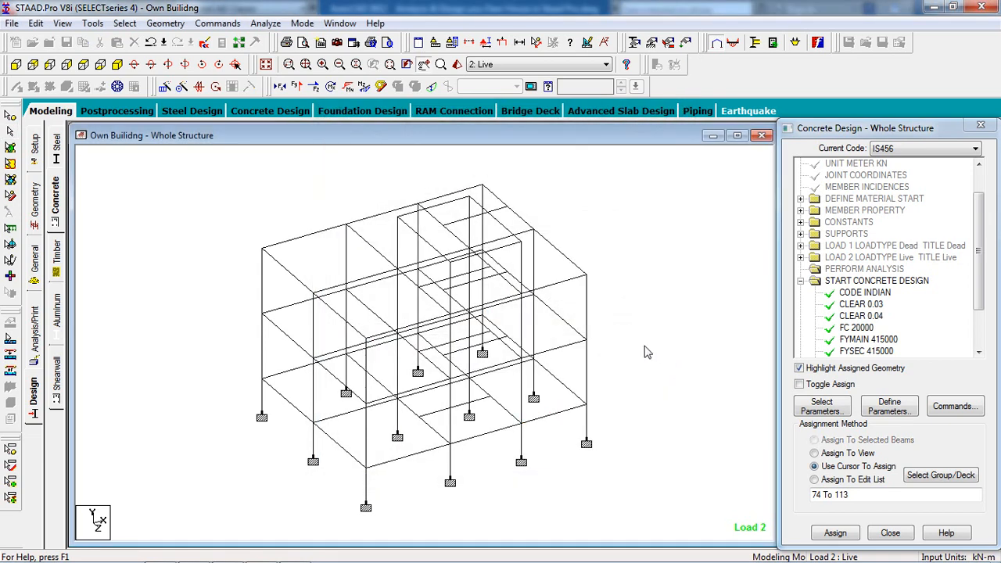
Display the axial force, Shear Y and Shear Z diagrams of the whole frame for the Live load case, one at a time.
{"action": "middle_click_drag", "start_coordinate": [646, 351], "coordinate": [618, 342]}
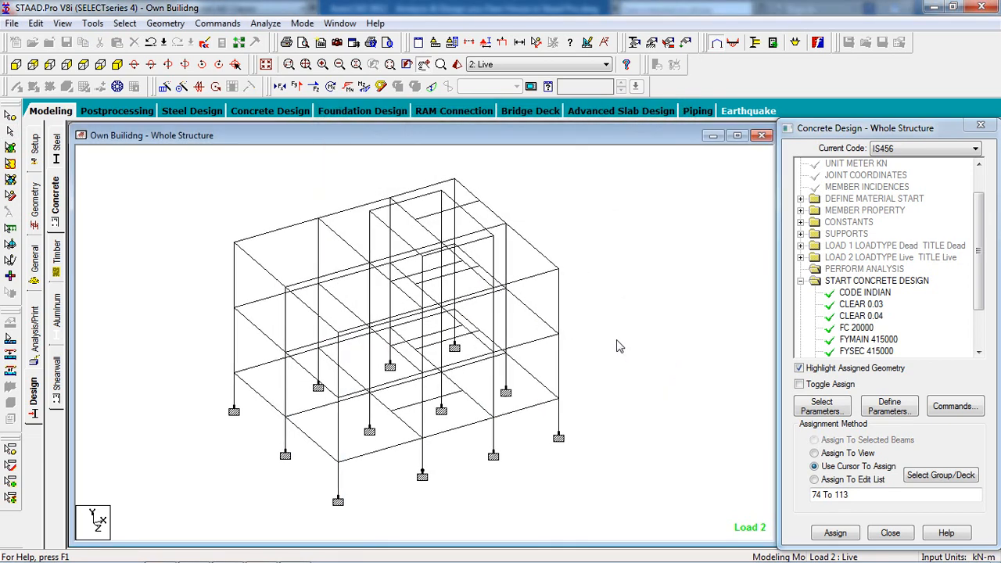
{"action": "left_click", "coordinate": [288, 87]}
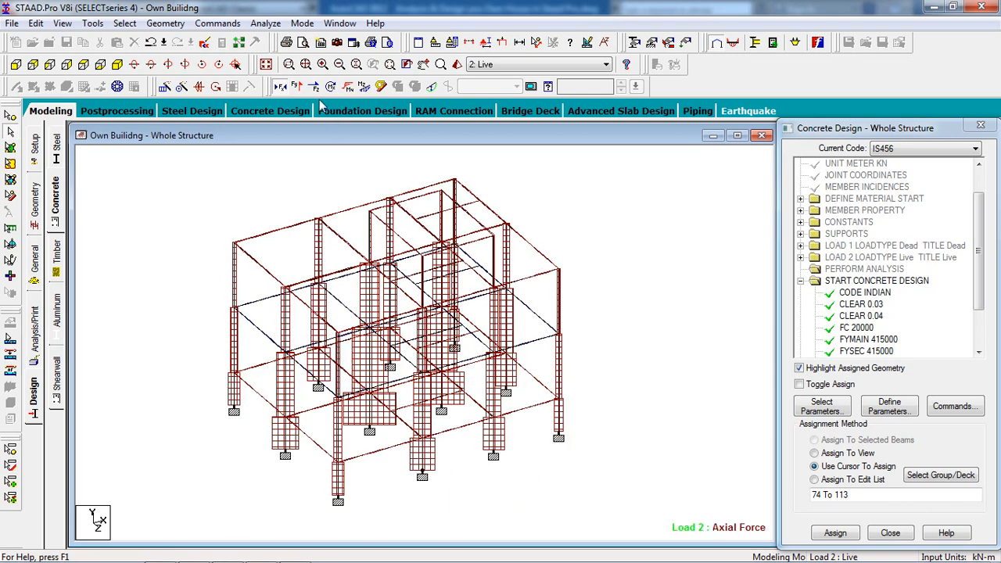
{"action": "left_click", "coordinate": [296, 84]}
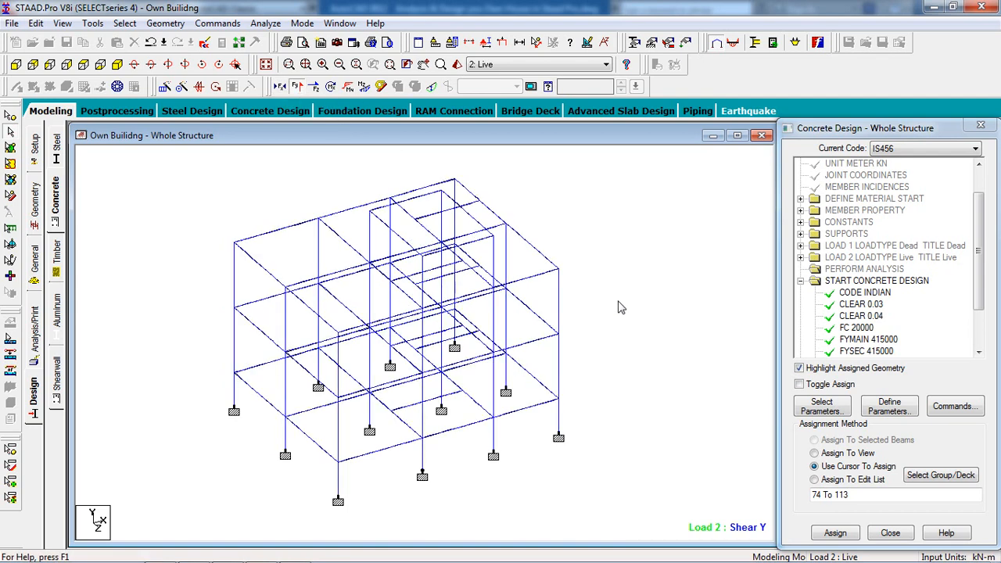
{"action": "left_click", "coordinate": [313, 86]}
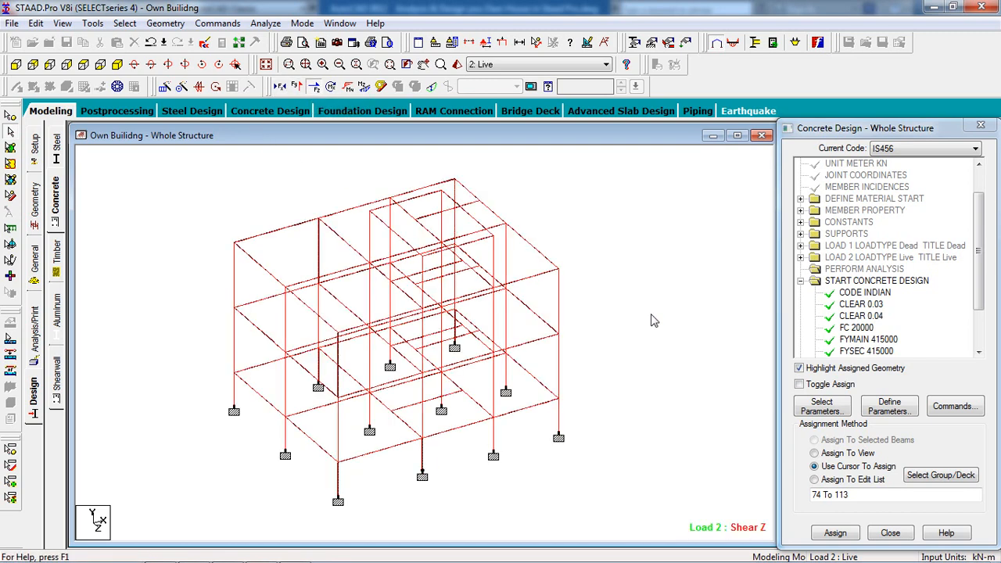
Display the torsion, Bending Y and Bending Z diagrams of the frame for the Live load case, one at a time.
{"action": "left_click", "coordinate": [330, 86]}
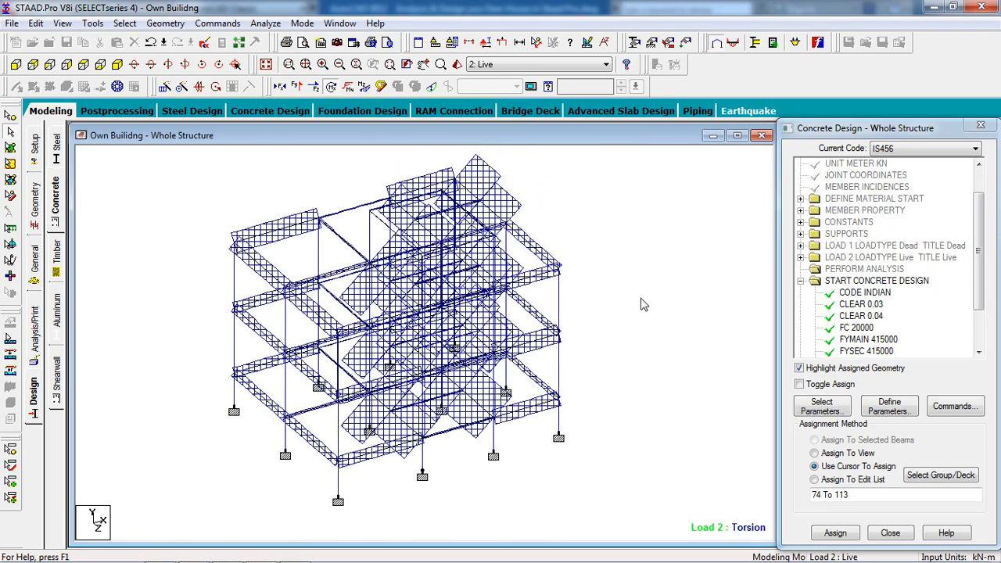
{"action": "left_click", "coordinate": [347, 87]}
{"action": "left_click", "coordinate": [333, 88]}
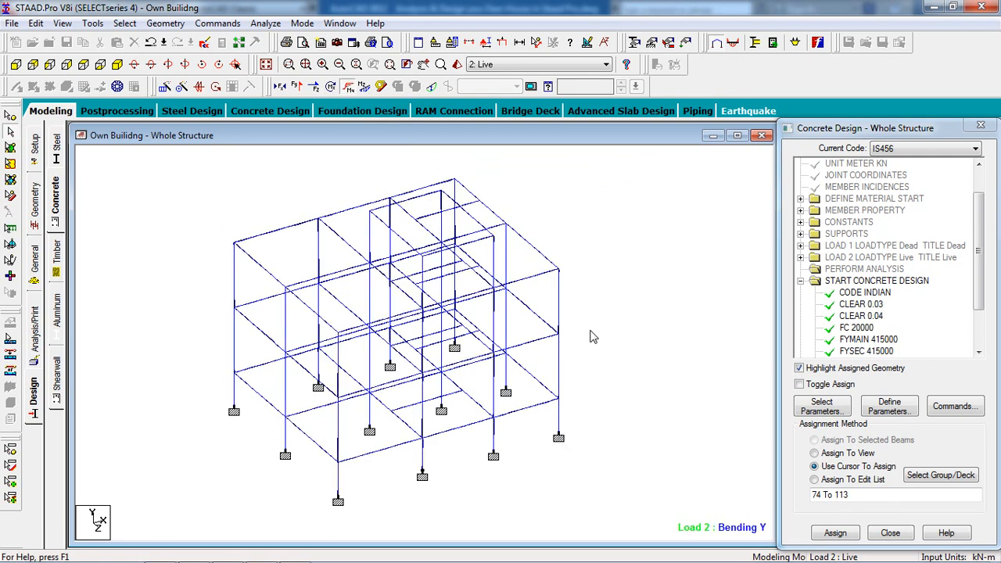
{"action": "left_click", "coordinate": [363, 86]}
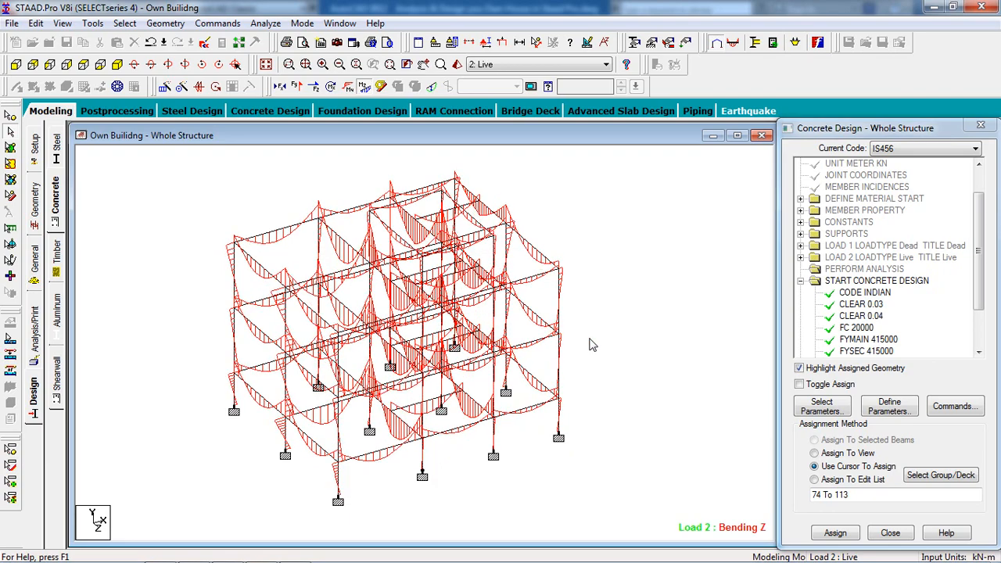
{"action": "scroll", "coordinate": [642, 373], "scroll_direction": "up", "scroll_amount": 1}
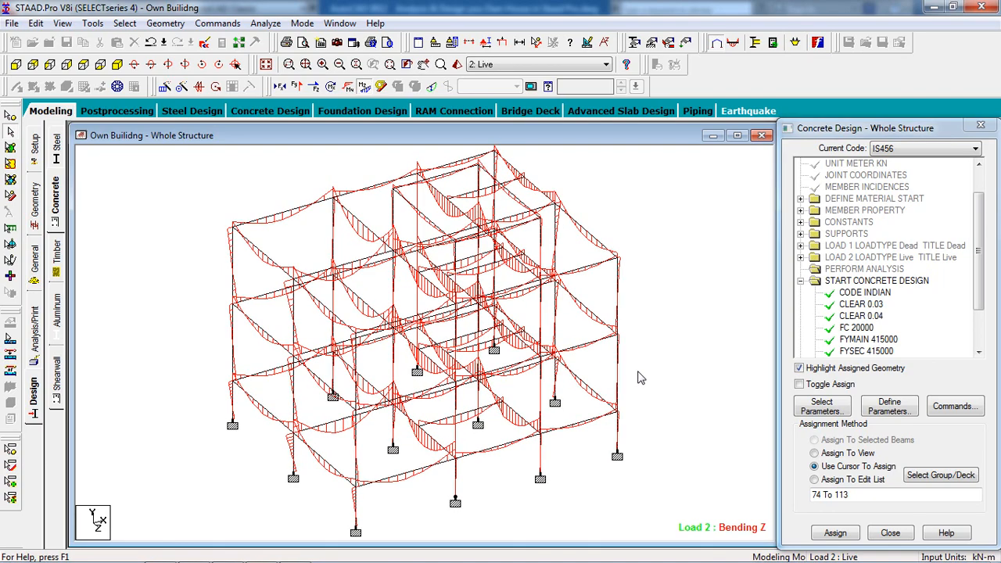
{"action": "middle_click_drag", "start_coordinate": [667, 377], "coordinate": [654, 396]}
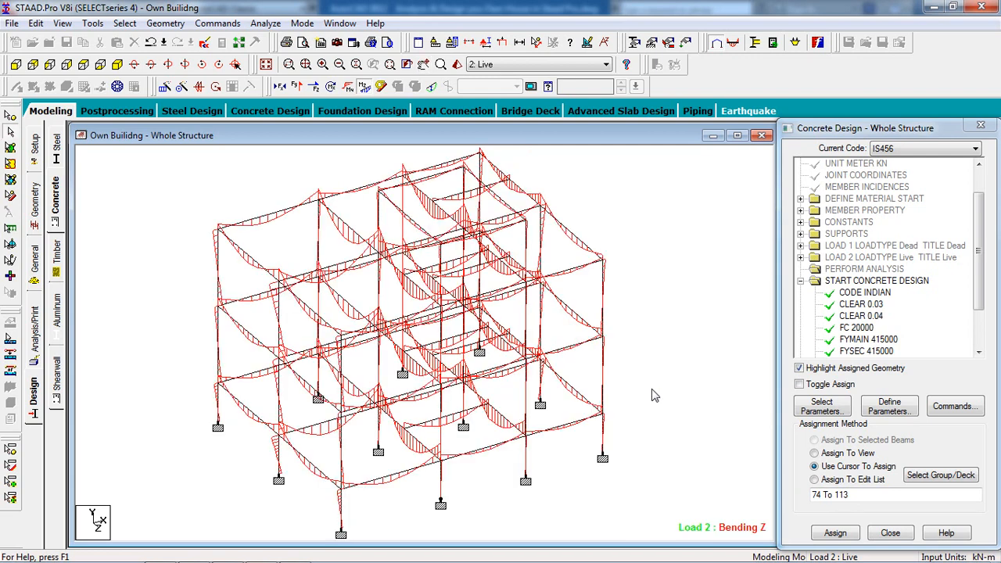
Replace the Bending Z diagram with the beam stress diagram and examine it across the frame.
{"action": "left_click", "coordinate": [364, 86]}
{"action": "left_click", "coordinate": [382, 87]}
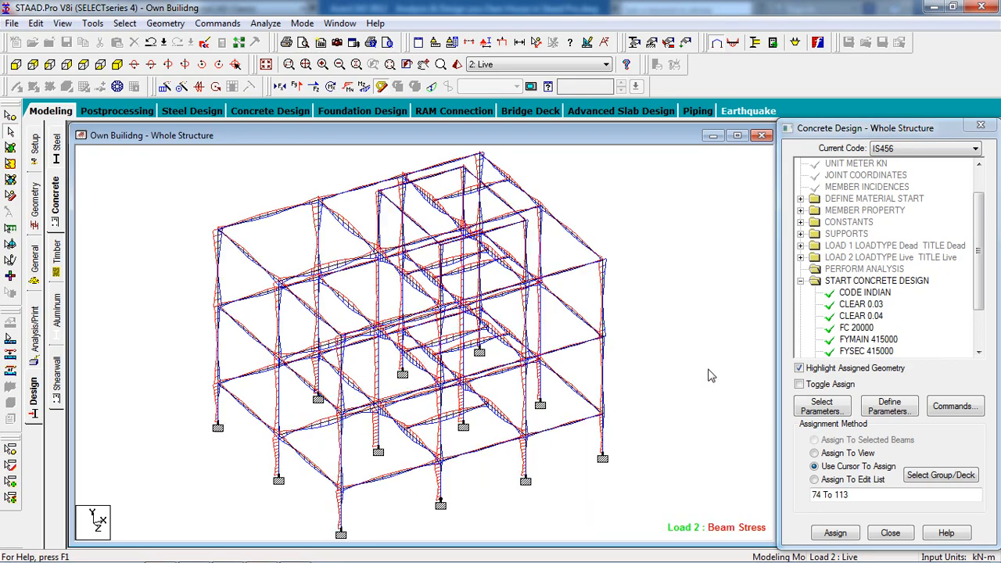
{"action": "scroll", "coordinate": [710, 376], "scroll_direction": "down", "scroll_amount": 2}
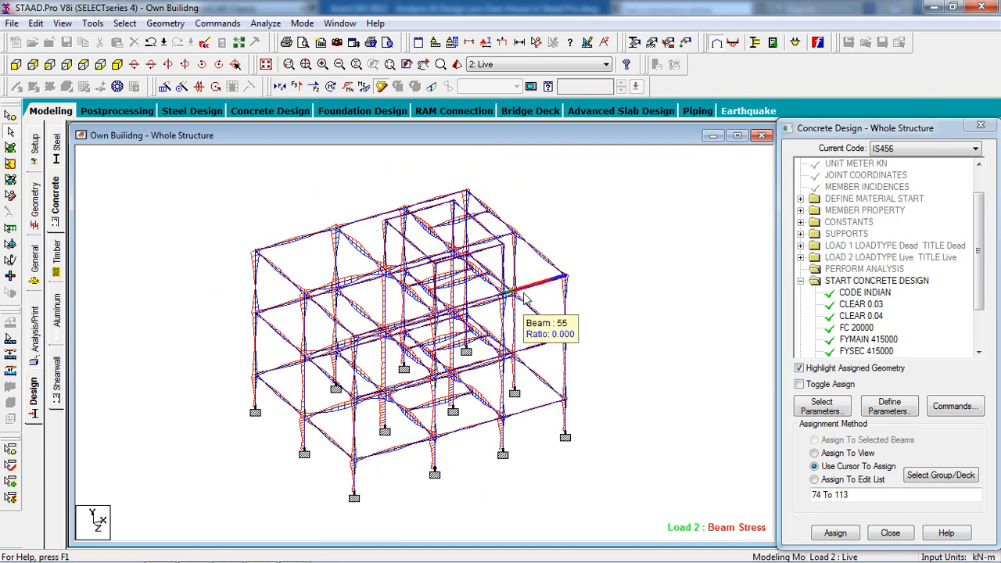
{"action": "scroll", "coordinate": [516, 293], "scroll_direction": "up", "scroll_amount": 1}
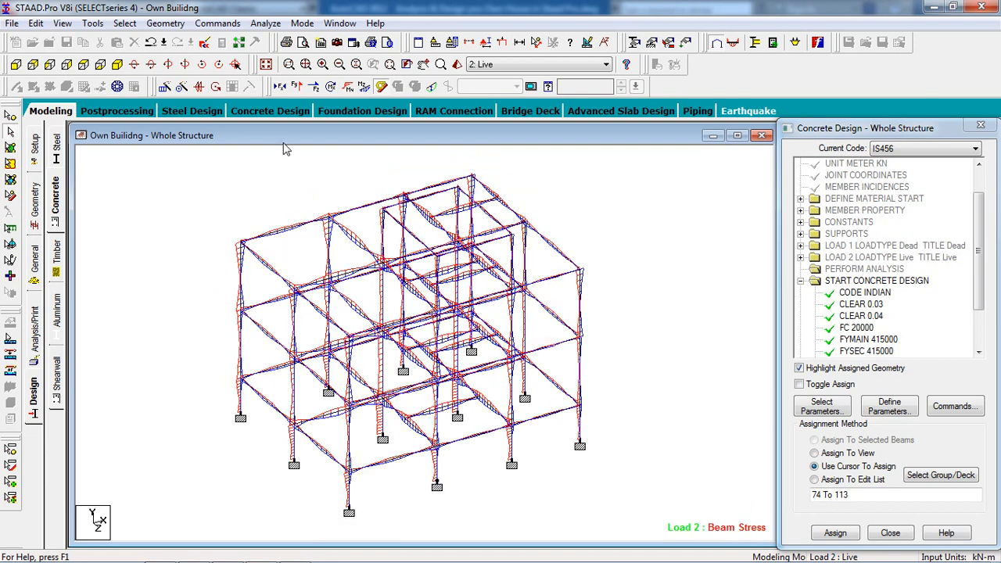
Examine the frame's displaced shape under the Live load case instead of the beam stresses, and hide it when done.
{"action": "left_click", "coordinate": [384, 87]}
{"action": "left_click", "coordinate": [431, 86]}
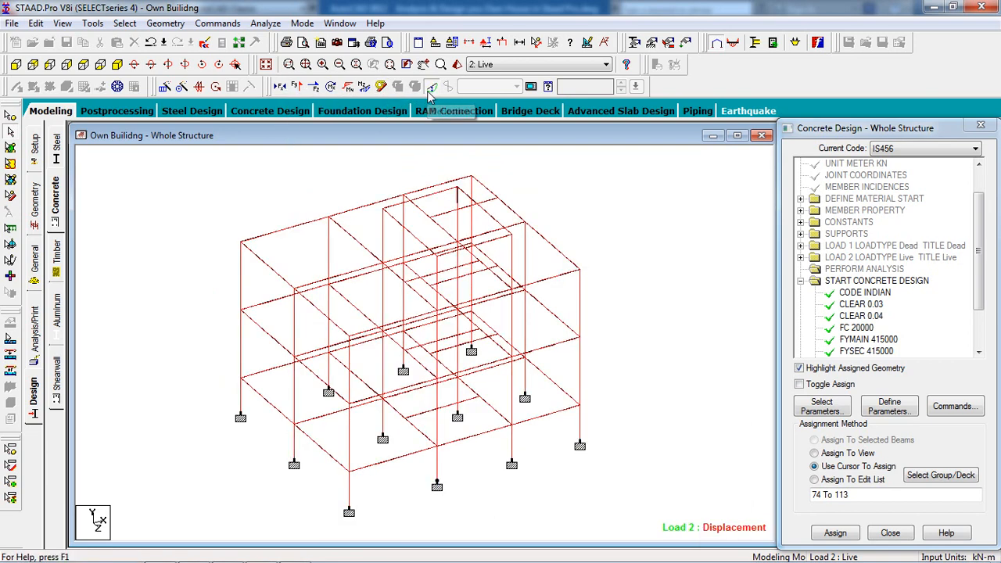
{"action": "scroll", "coordinate": [474, 262], "scroll_direction": "up", "scroll_amount": 1}
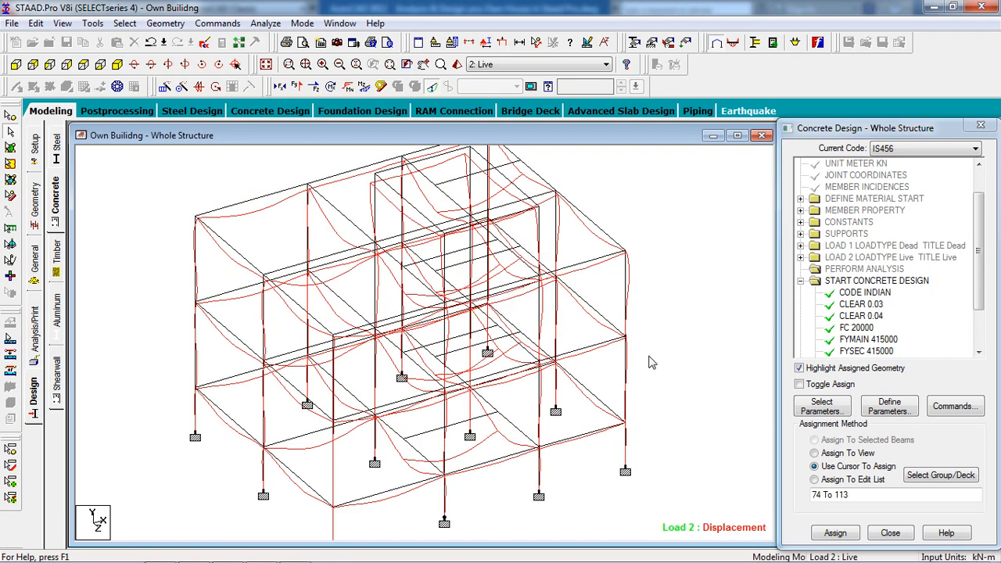
{"action": "scroll", "coordinate": [657, 365], "scroll_direction": "down", "scroll_amount": 3, "text": "ctrl"}
{"action": "scroll", "coordinate": [658, 367], "scroll_direction": "up", "scroll_amount": 4, "text": "ctrl"}
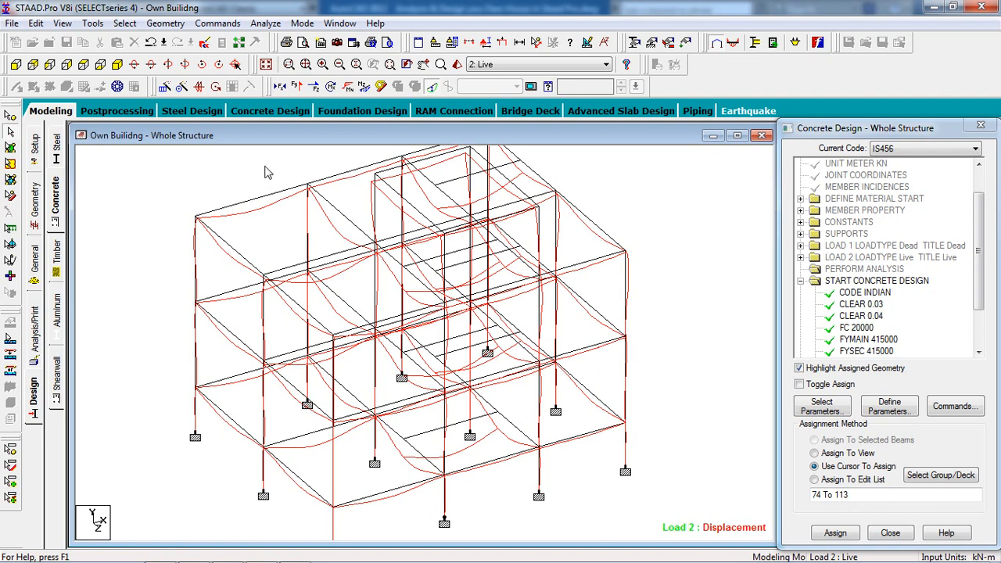
{"action": "left_click", "coordinate": [425, 88]}
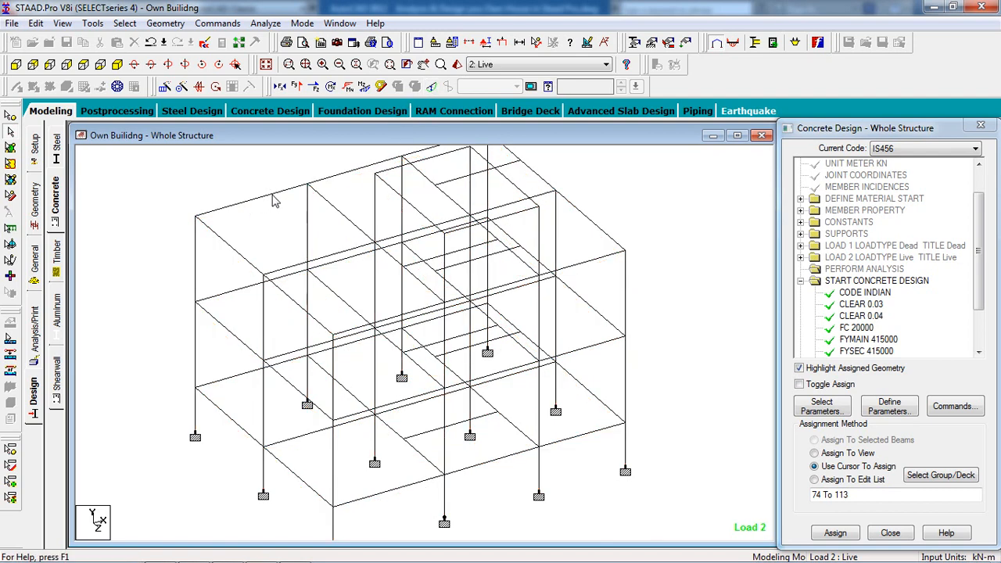
Reopen the concrete design details of roof beam 47 to show its reinforcement layout again.
{"action": "left_click", "coordinate": [273, 196]}
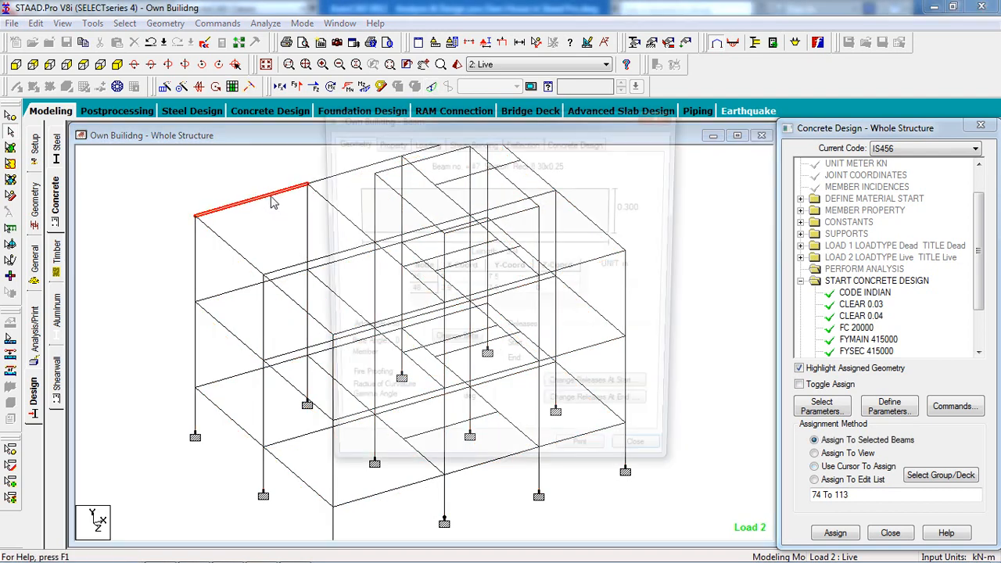
{"action": "double_click", "coordinate": [273, 201]}
{"action": "left_click", "coordinate": [561, 145]}
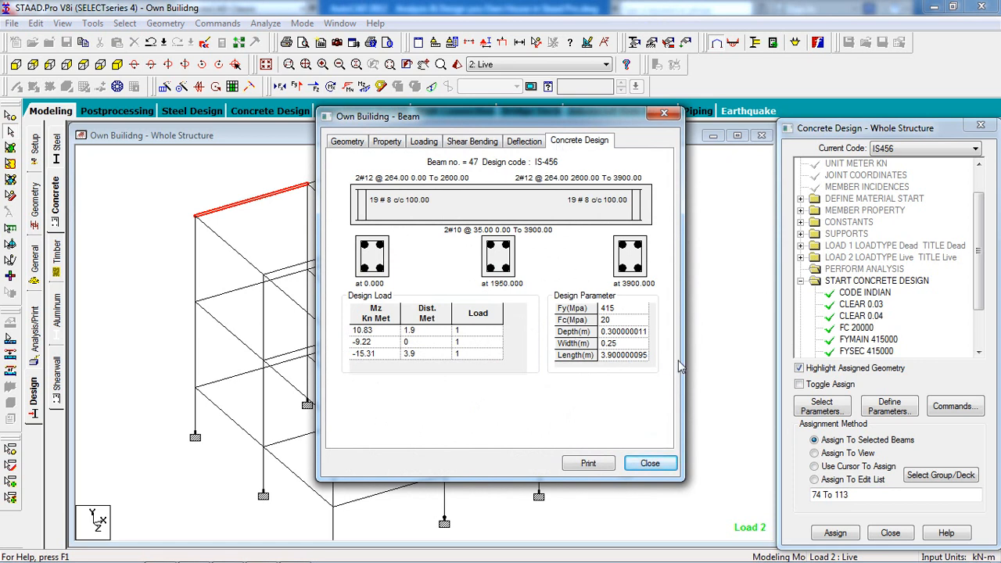